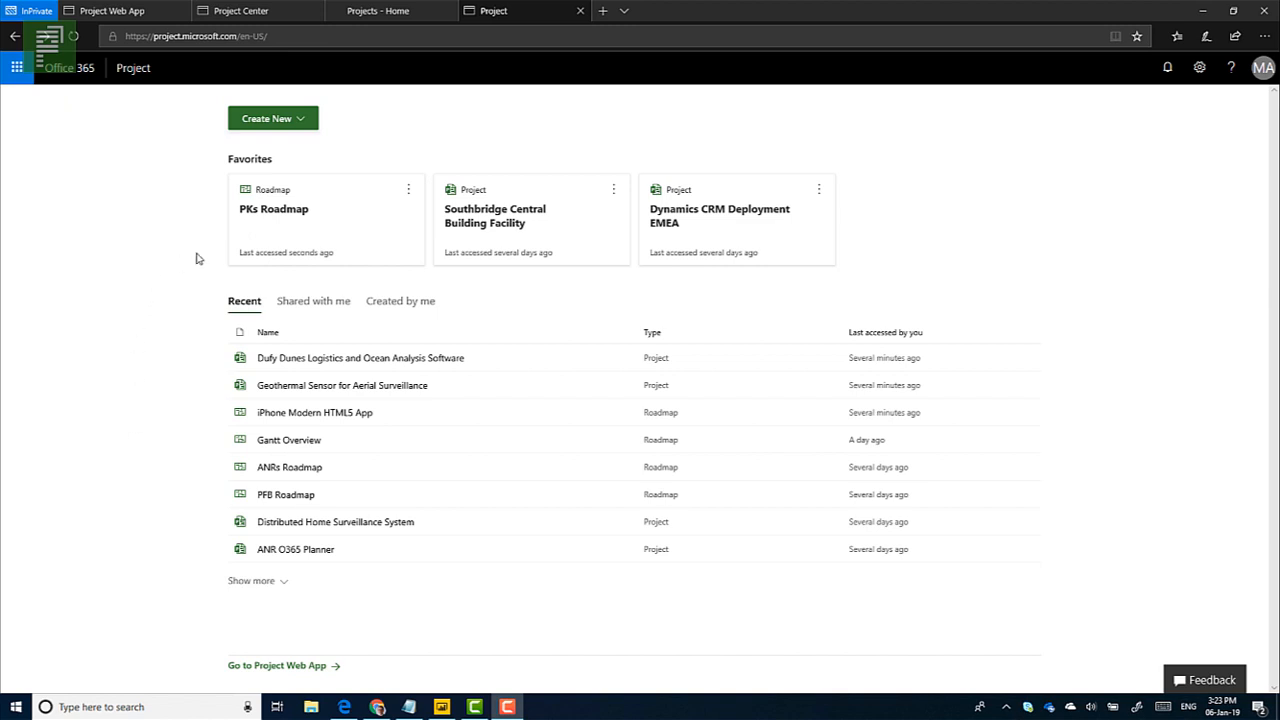
click(303, 121)
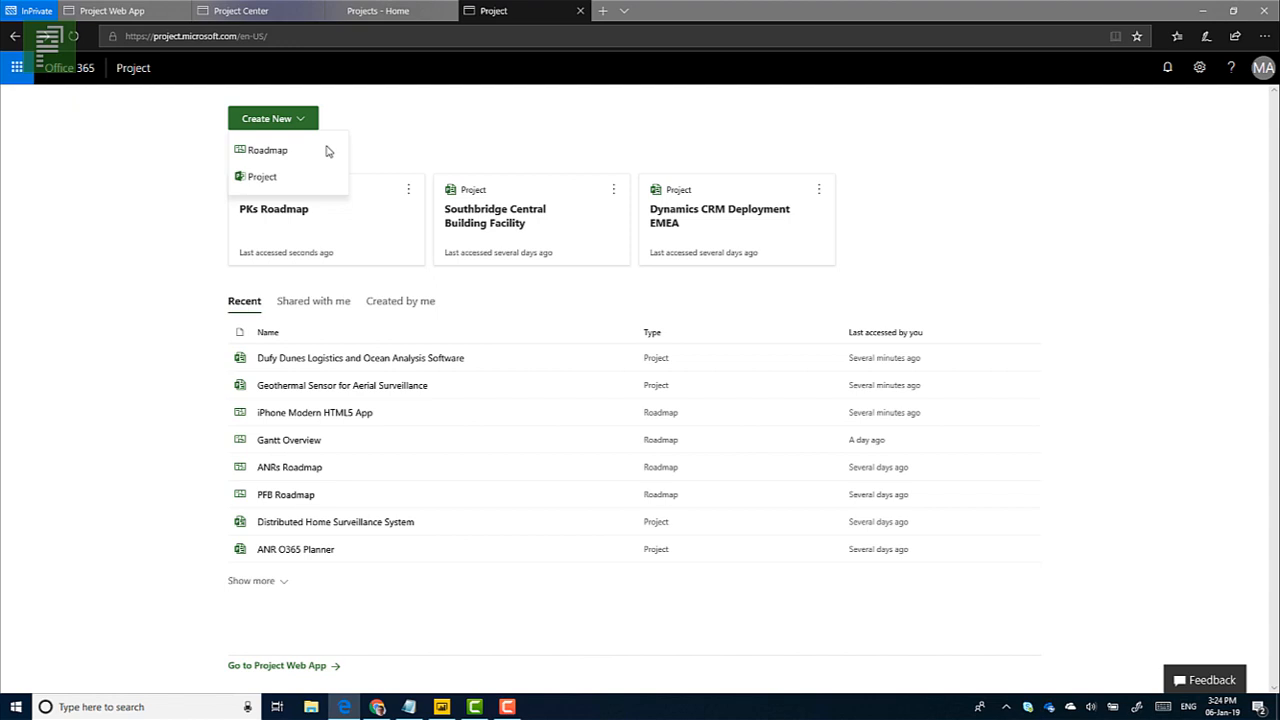
click(305, 124)
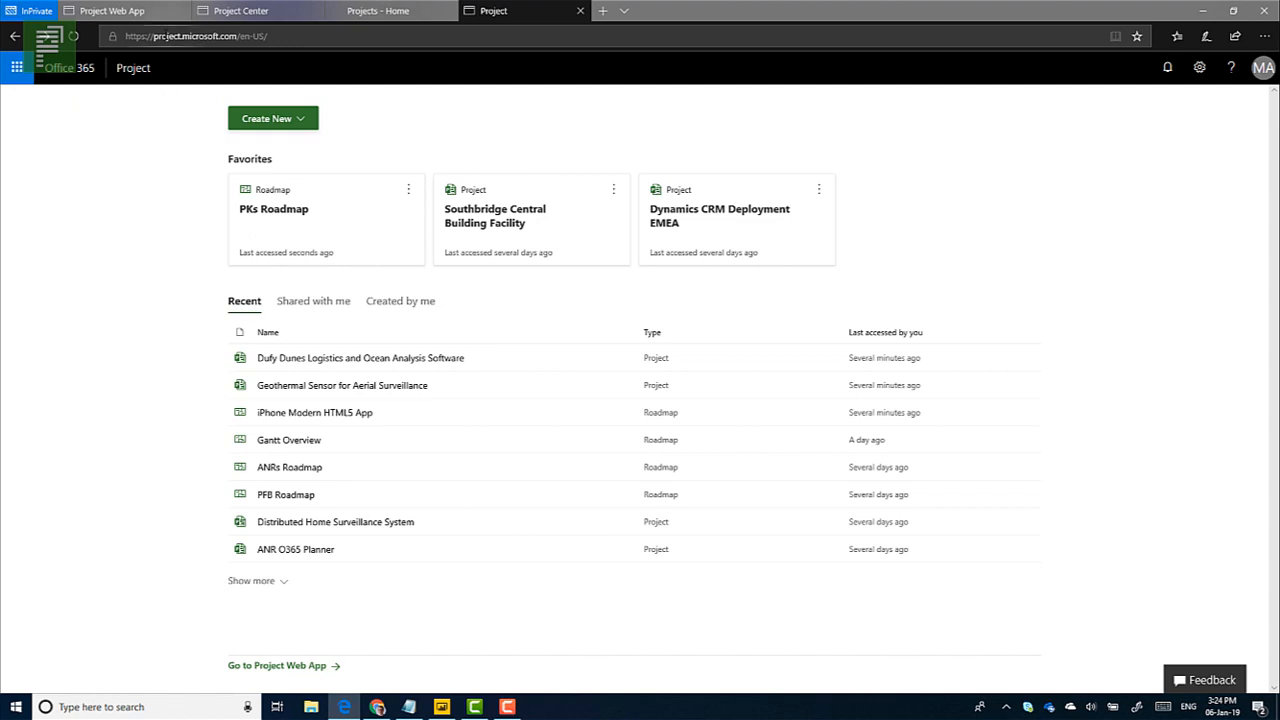
click(157, 14)
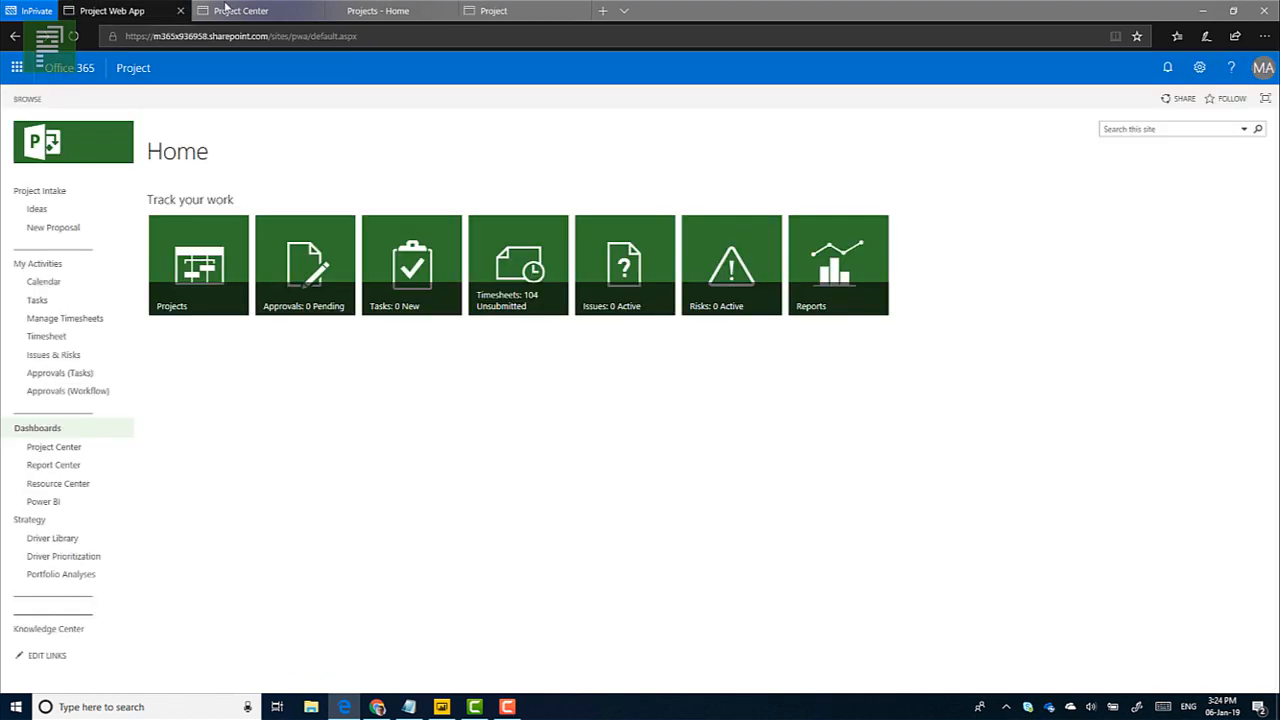
click(343, 10)
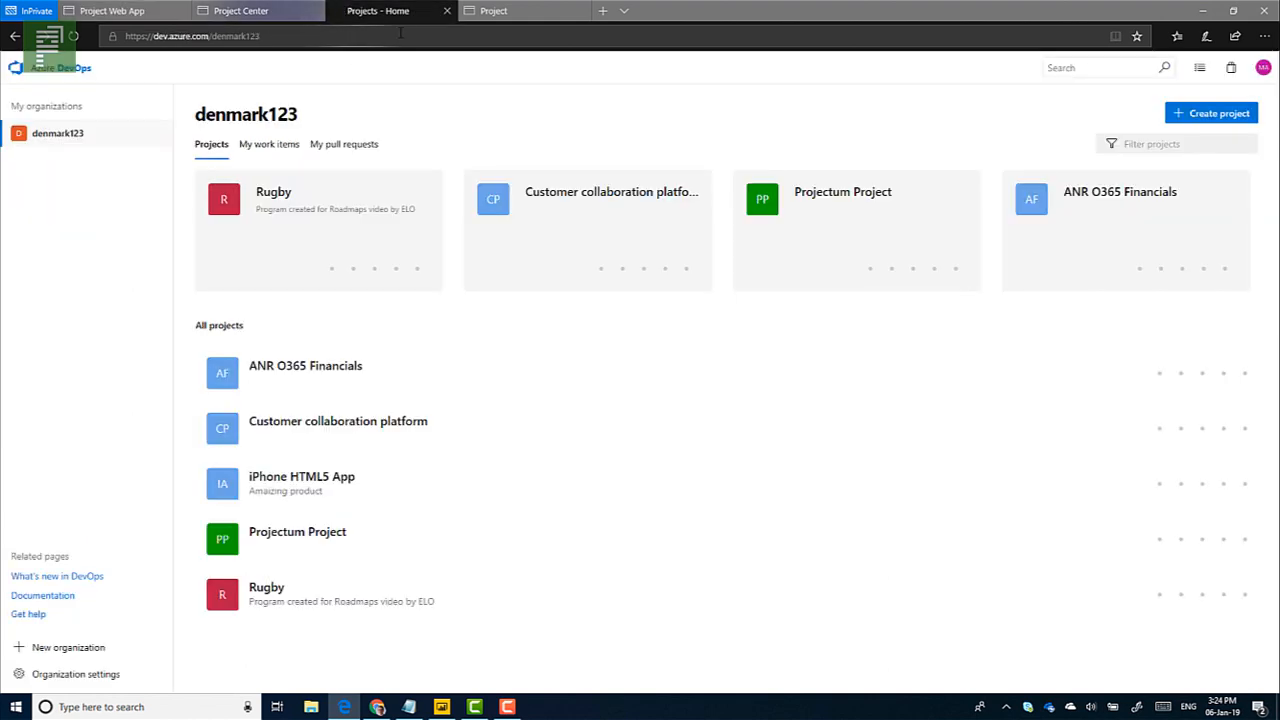
click(480, 10)
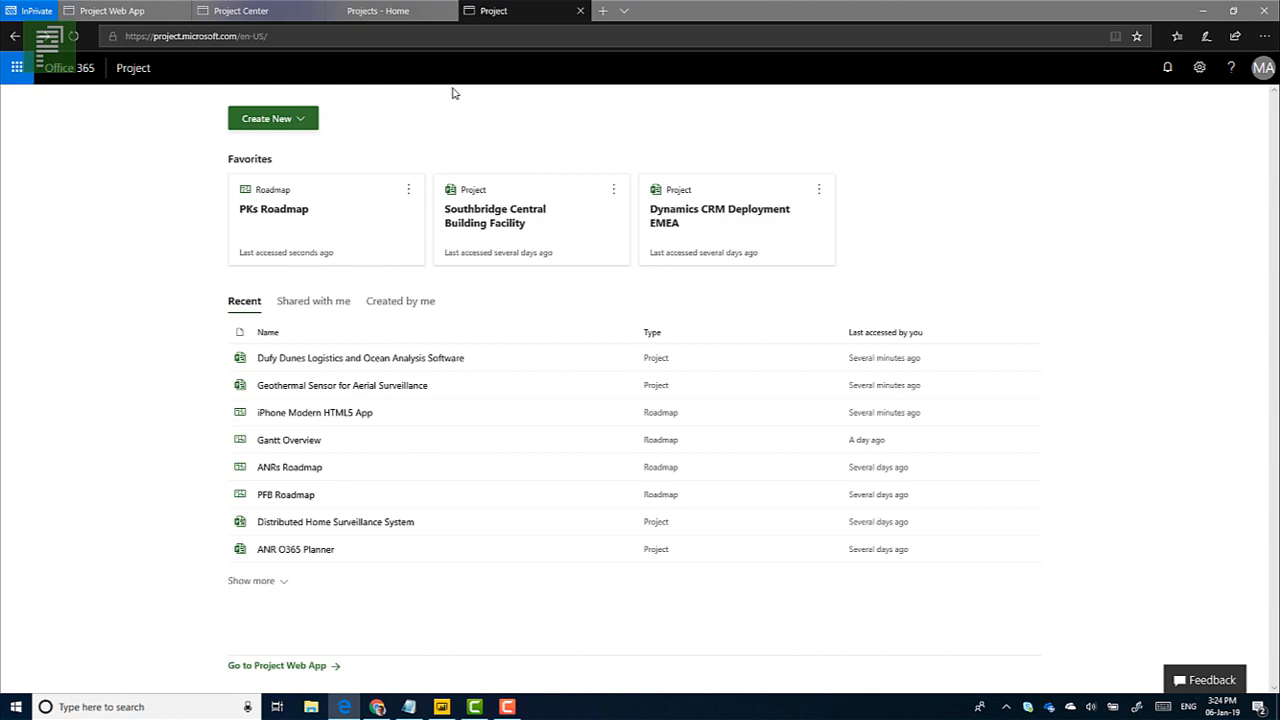
Create a new roadmap and name it "Rugby - Program".
click(310, 123)
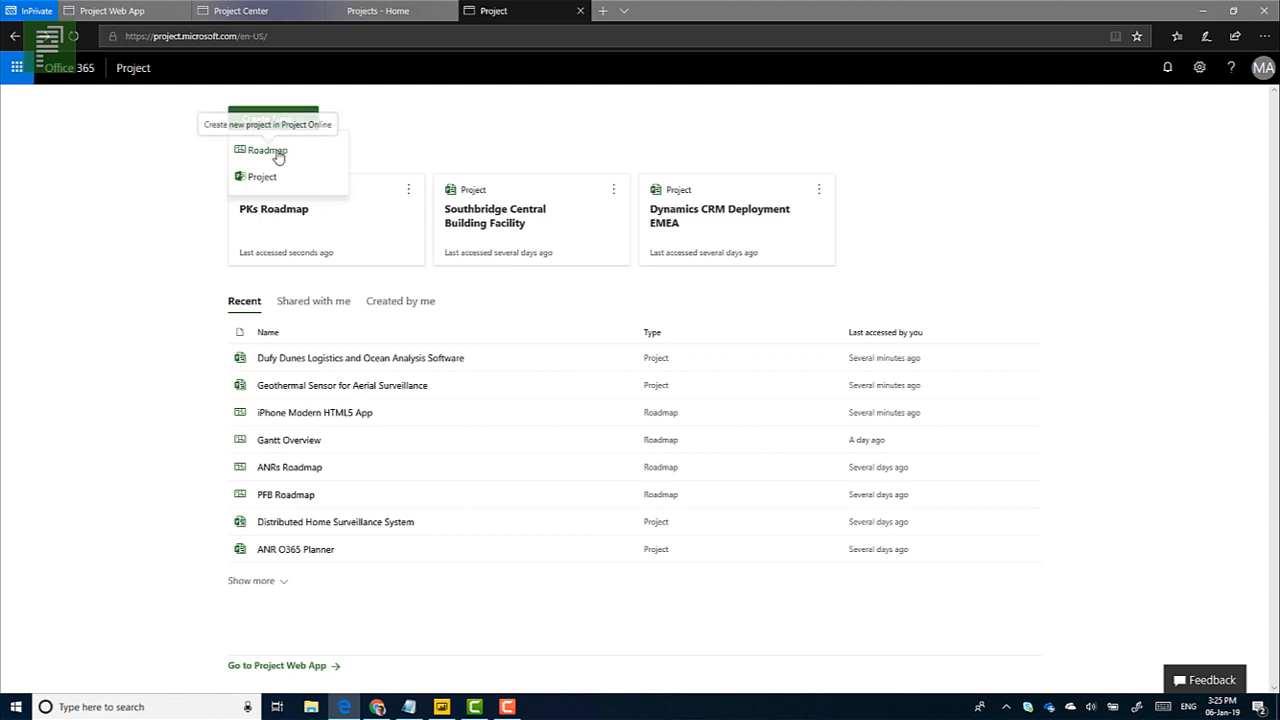
click(277, 153)
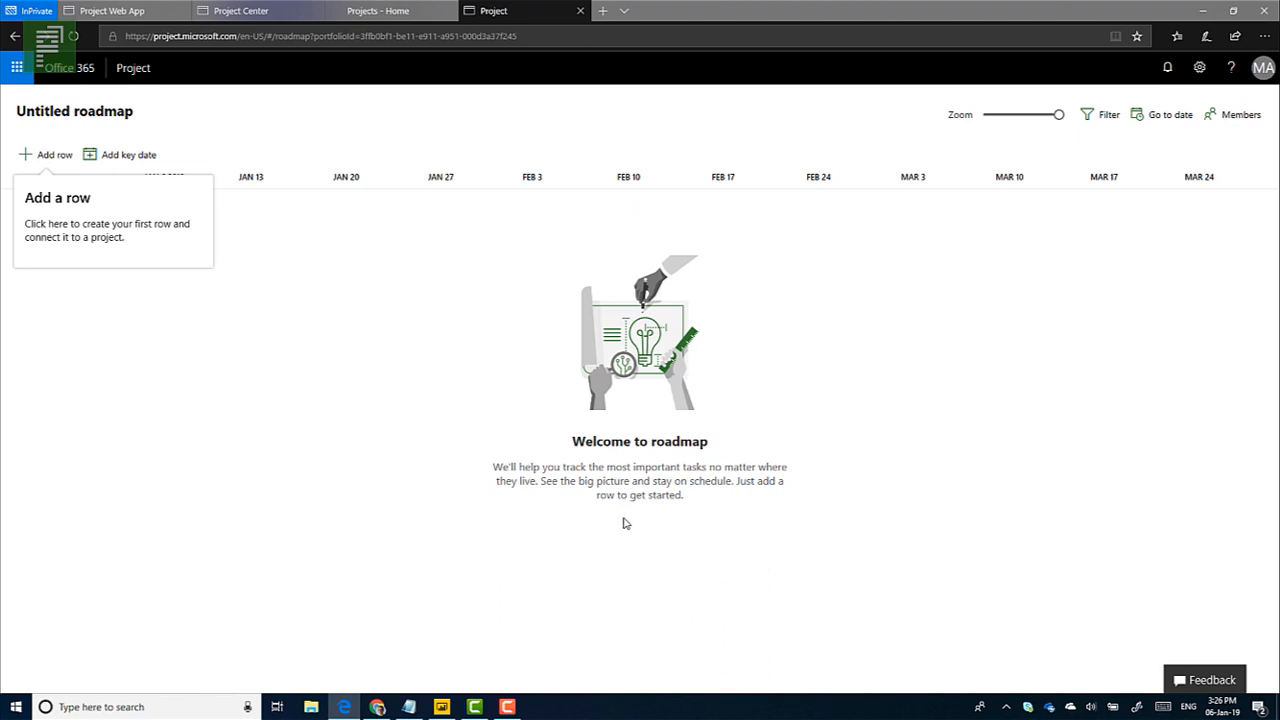
click(114, 118)
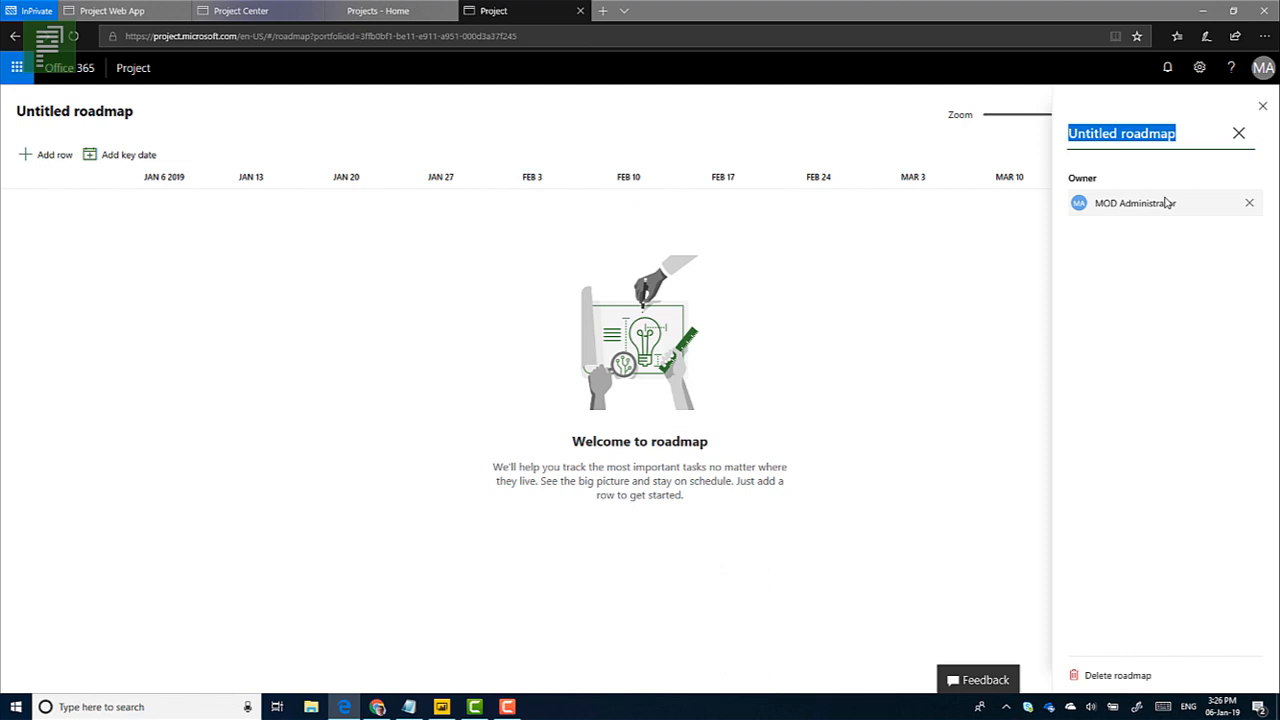
text(Rugby)
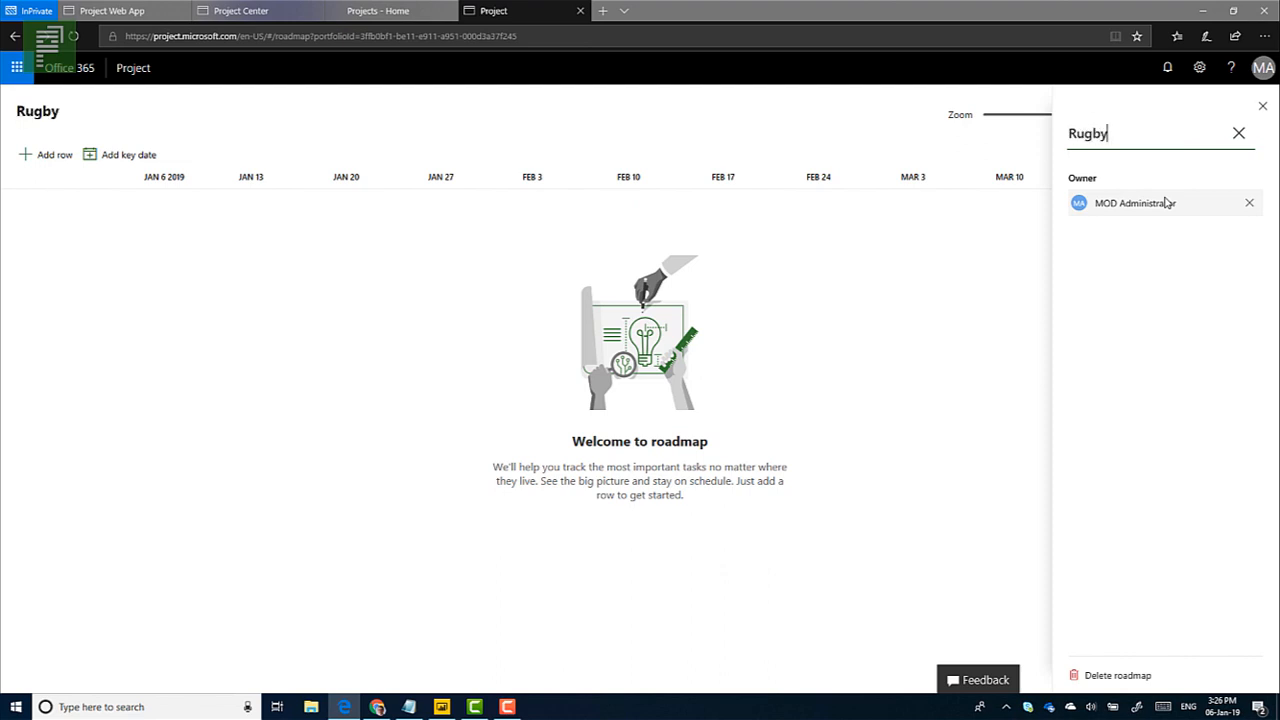
text( - Program)
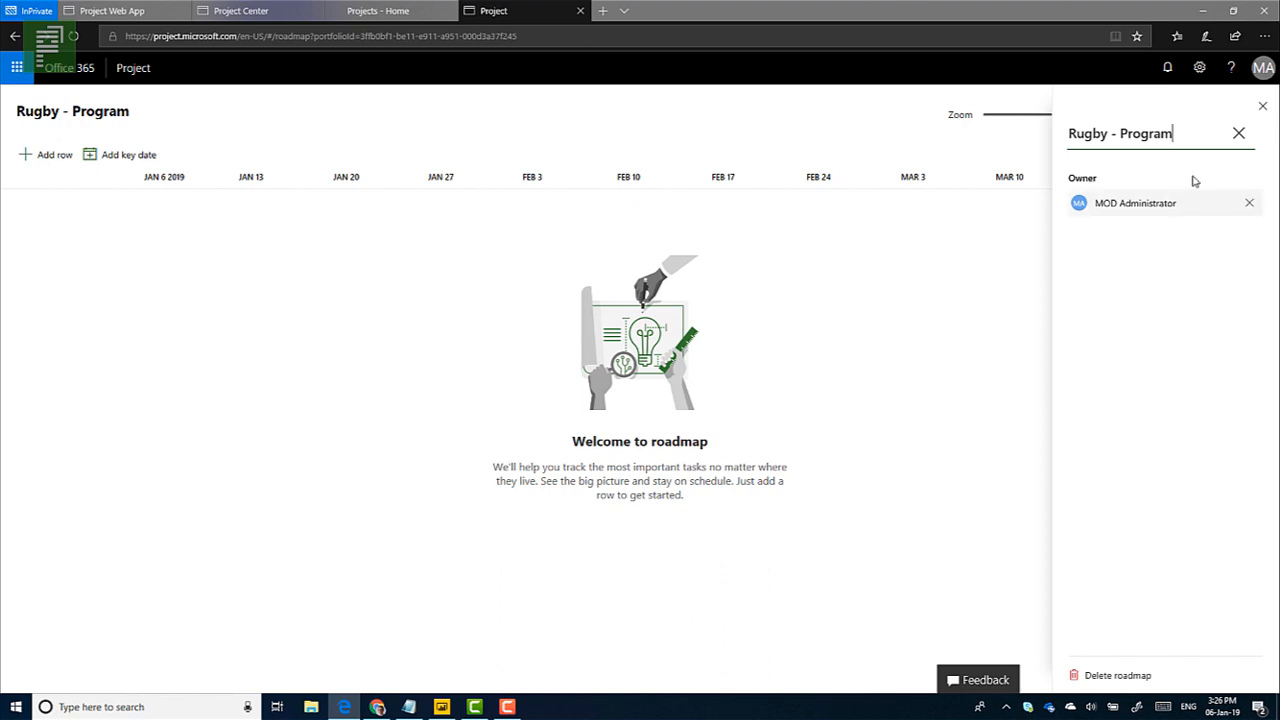
click(1263, 107)
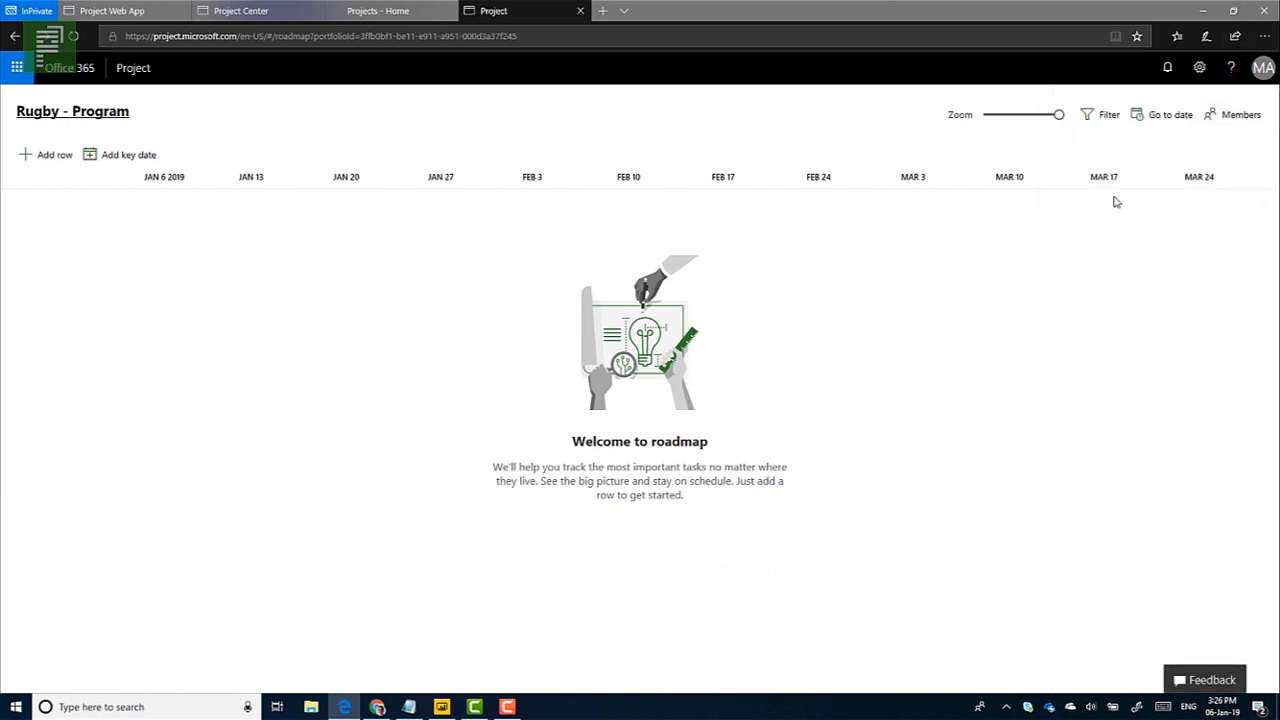
Add the first row to the Rugby - Program roadmap and show its project connection options.
click(47, 156)
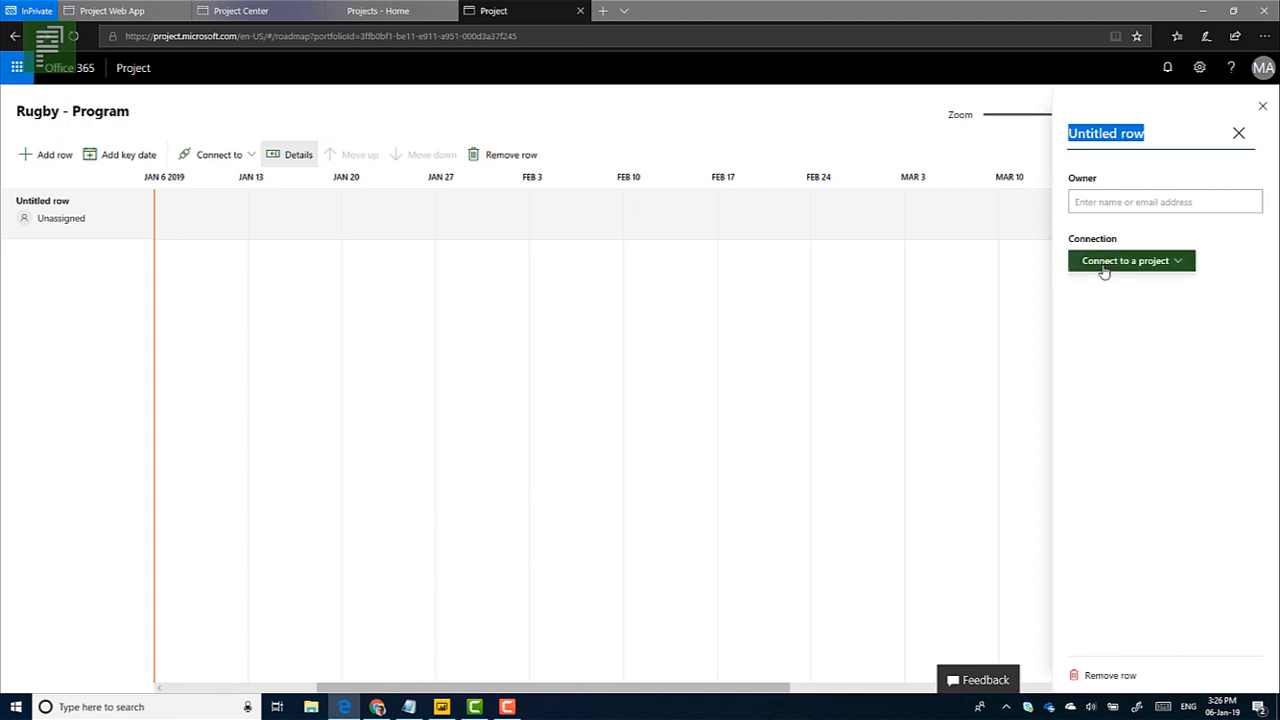
click(1172, 271)
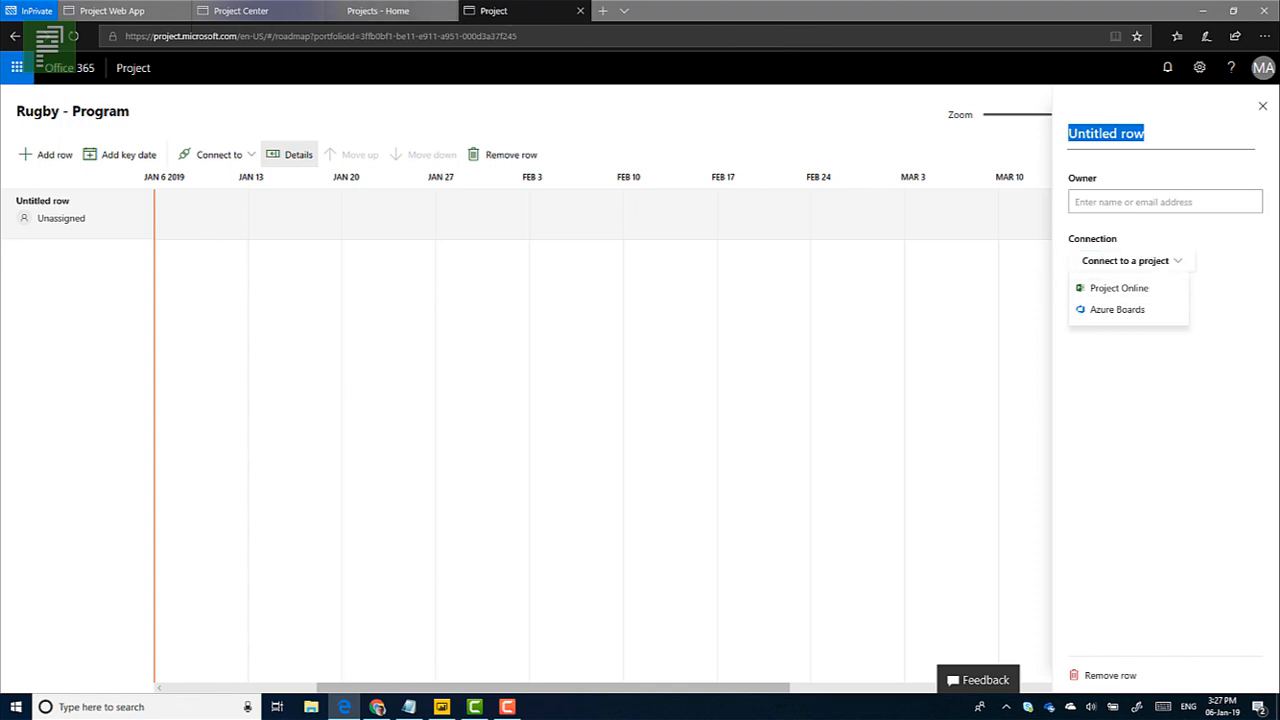
Review the Rugby program's projects in Project Center and the Rugby project's work items in Azure DevOps, and return to the roadmap.
mouse_move(157, 22)
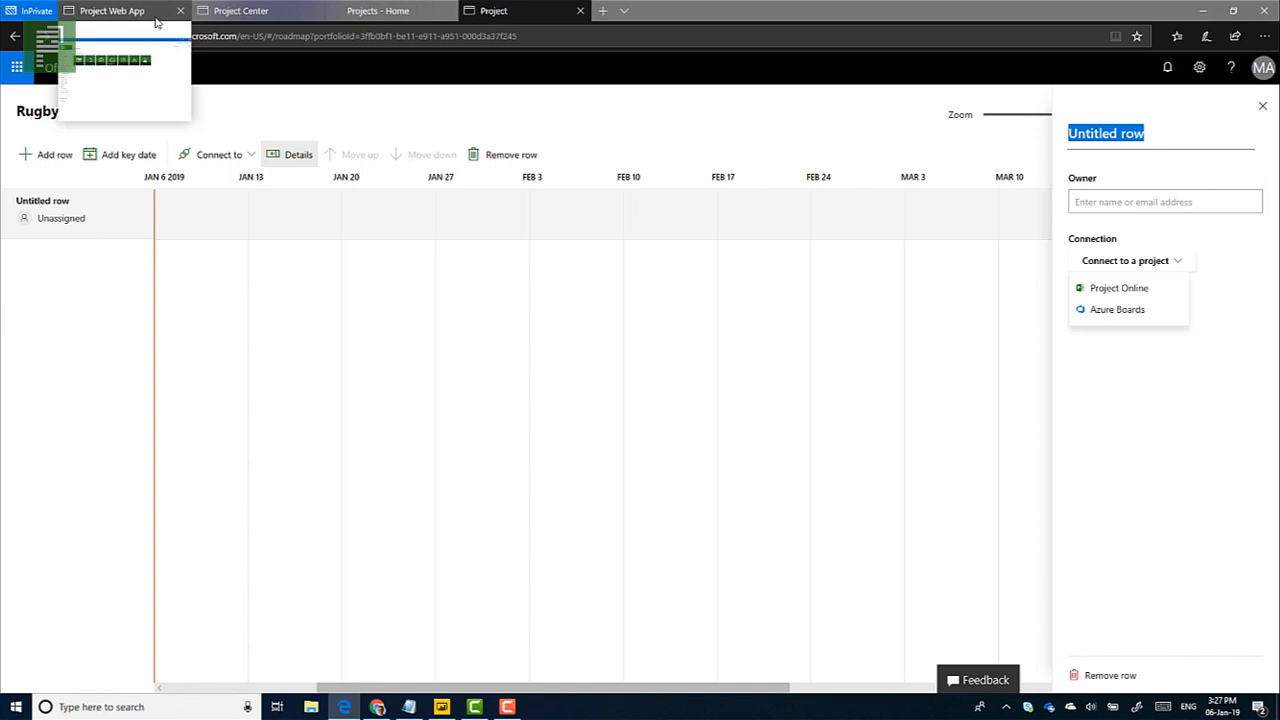
click(157, 22)
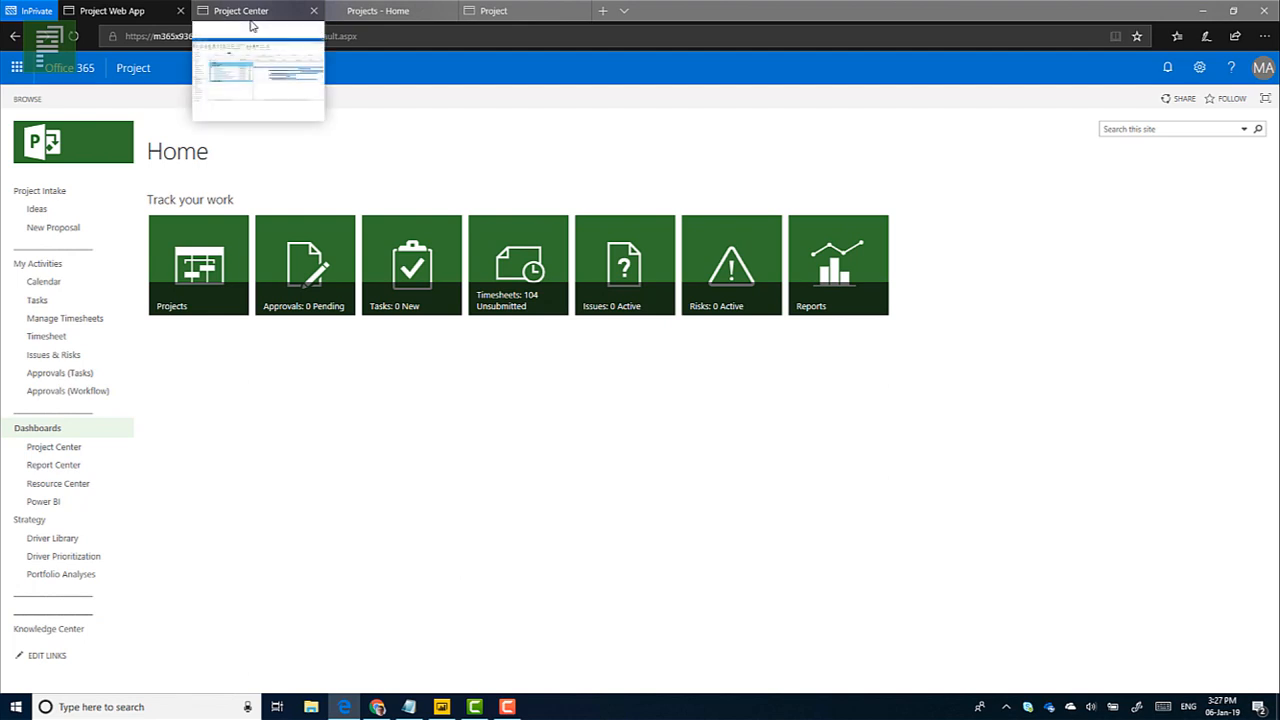
click(252, 25)
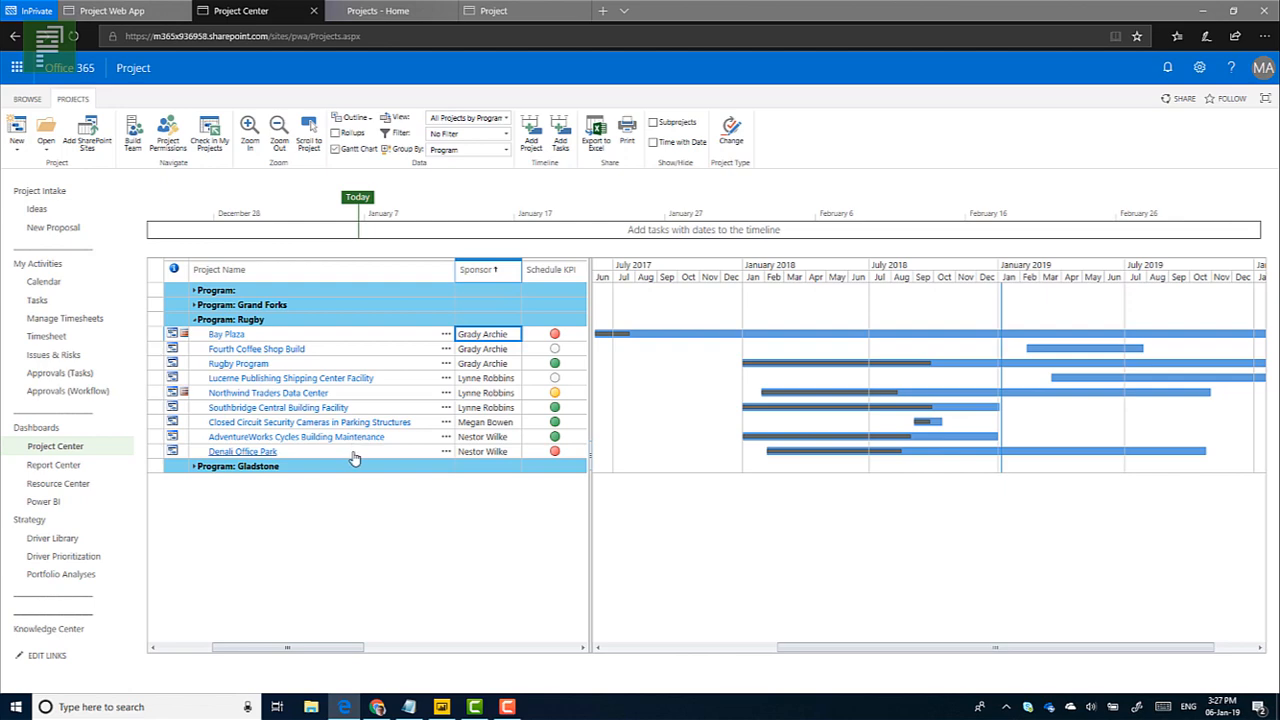
click(353, 18)
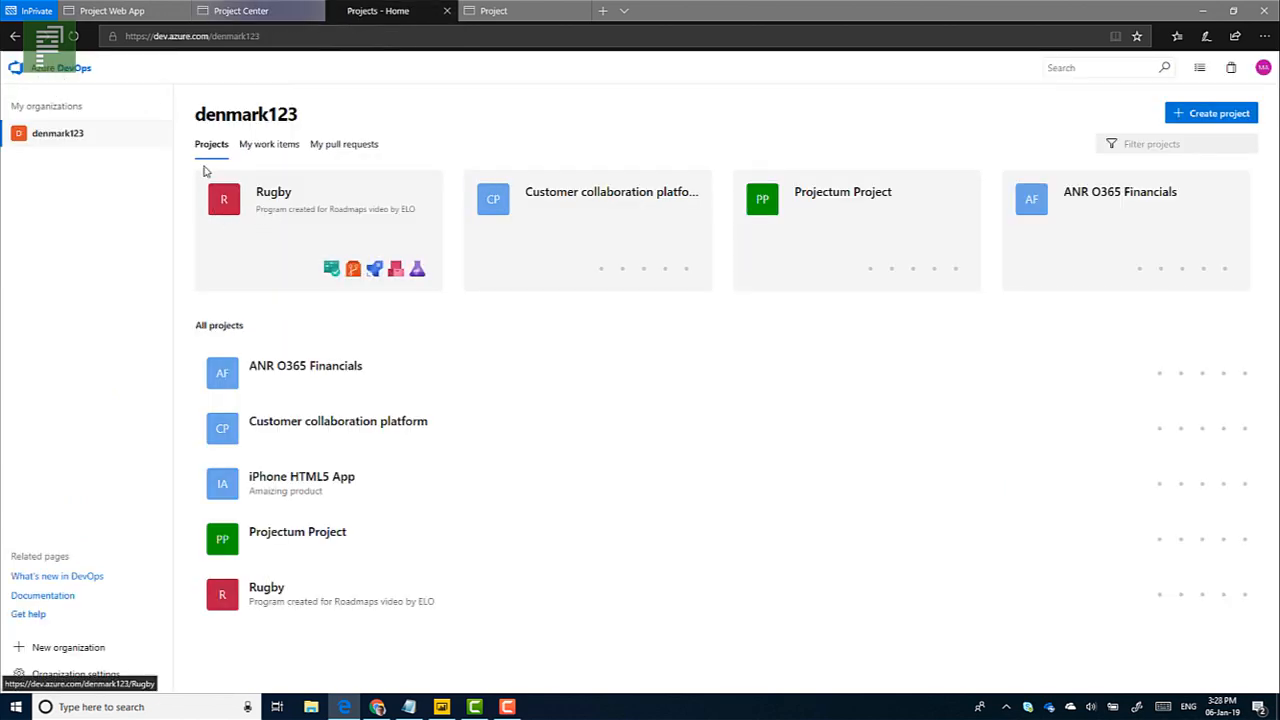
click(332, 270)
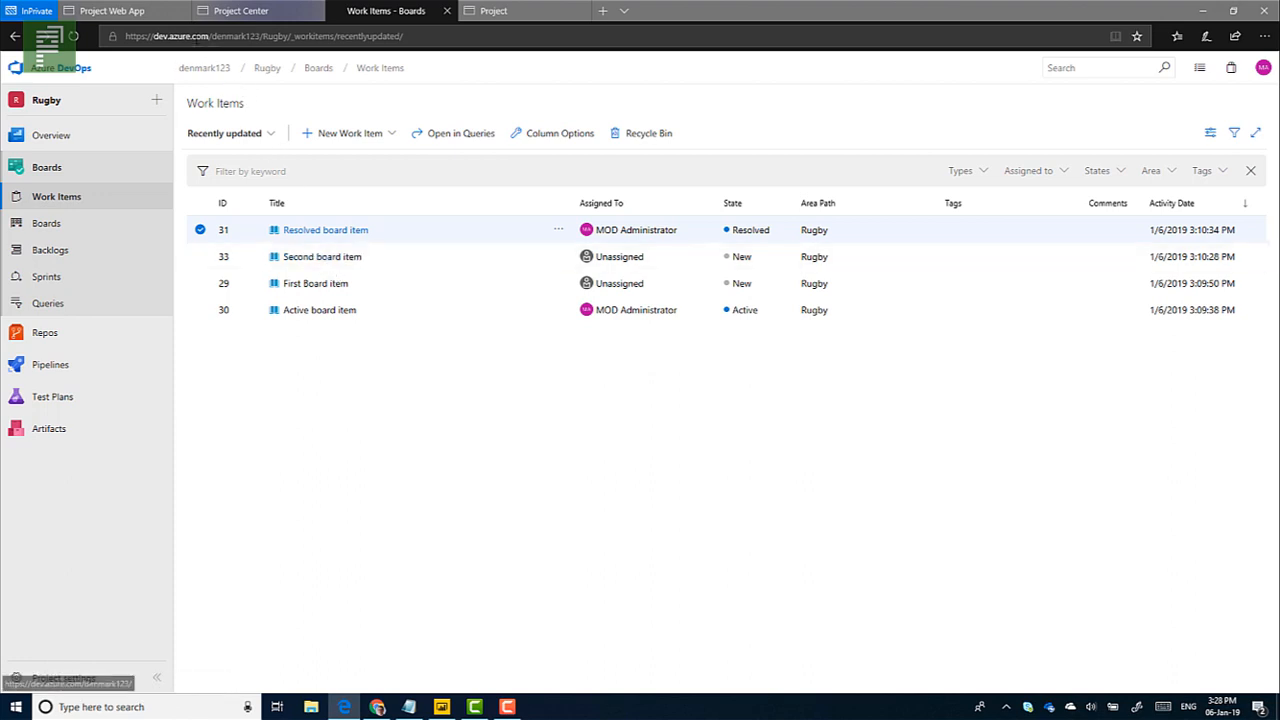
click(205, 14)
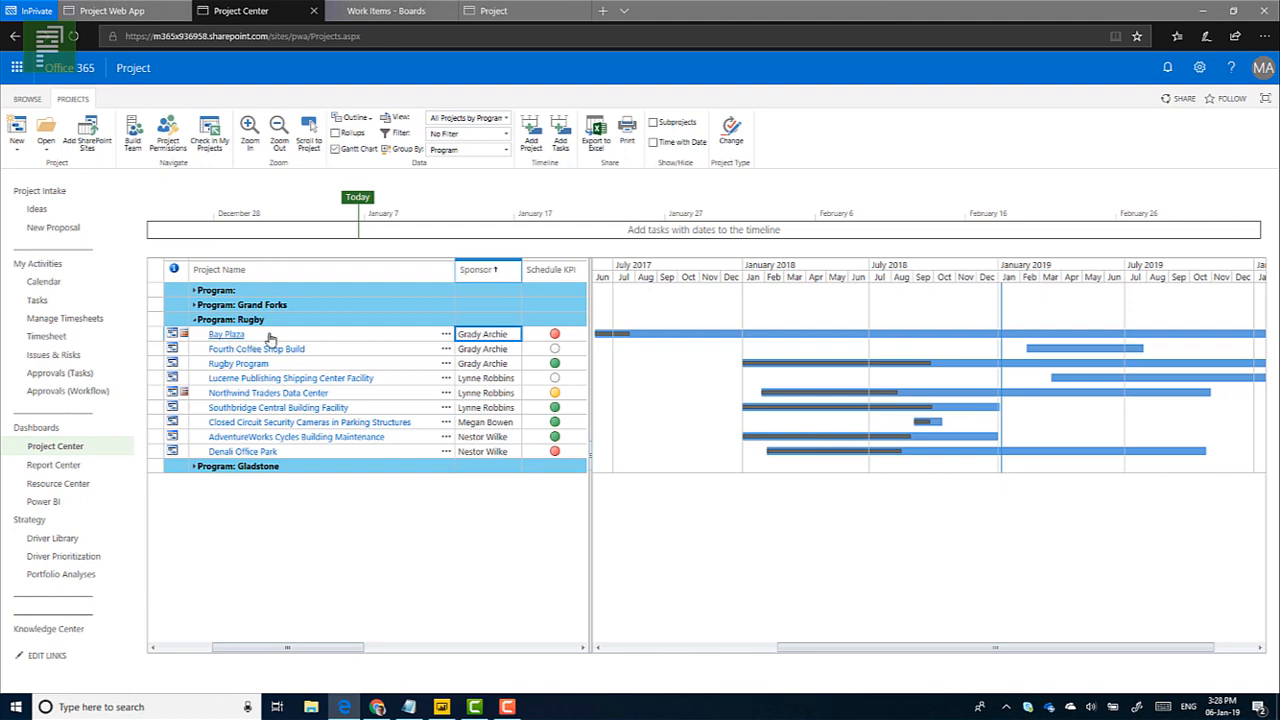
click(492, 10)
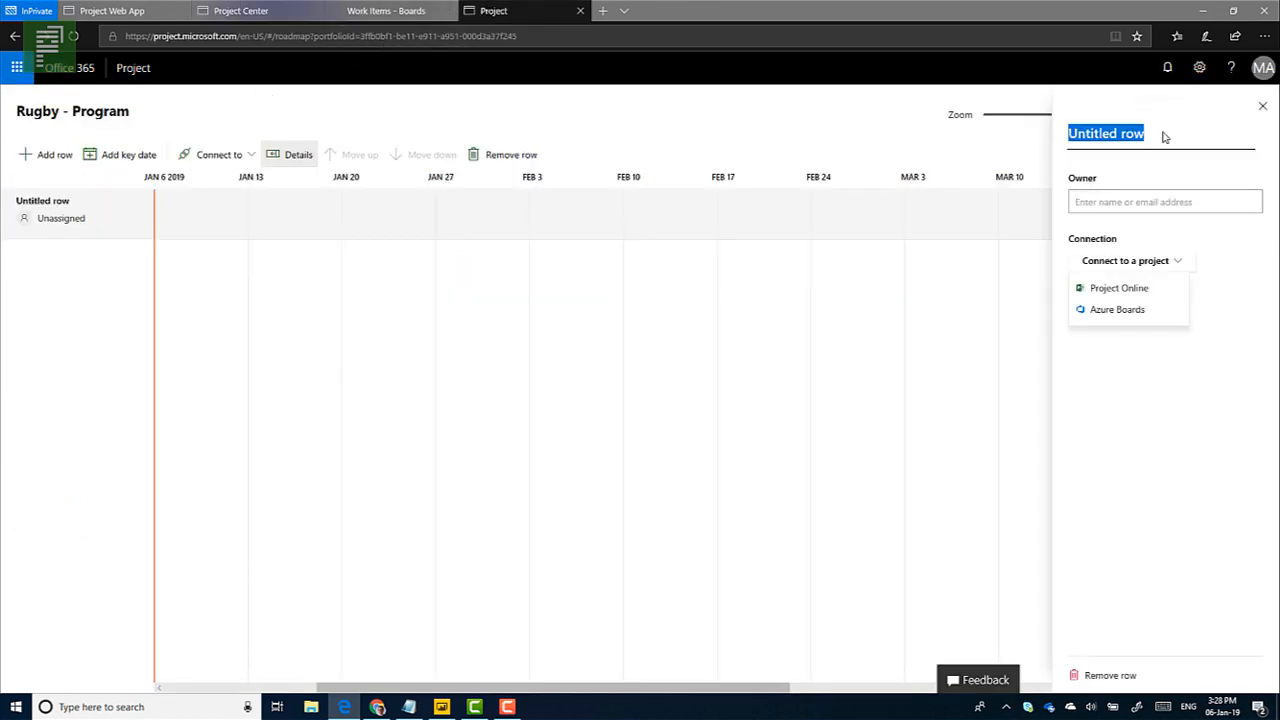
Look up the first Rugby program project in Project Center and name the new roadmap row "Bay Plaza" after it.
click(250, 11)
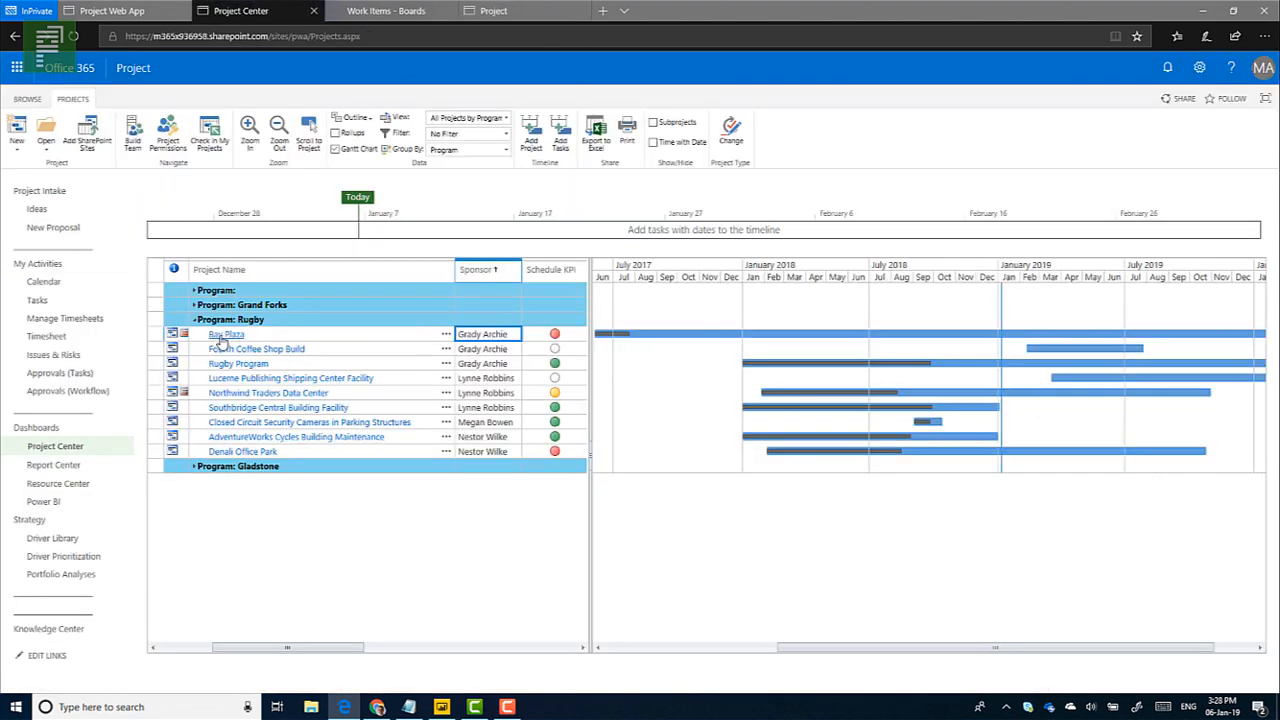
click(493, 11)
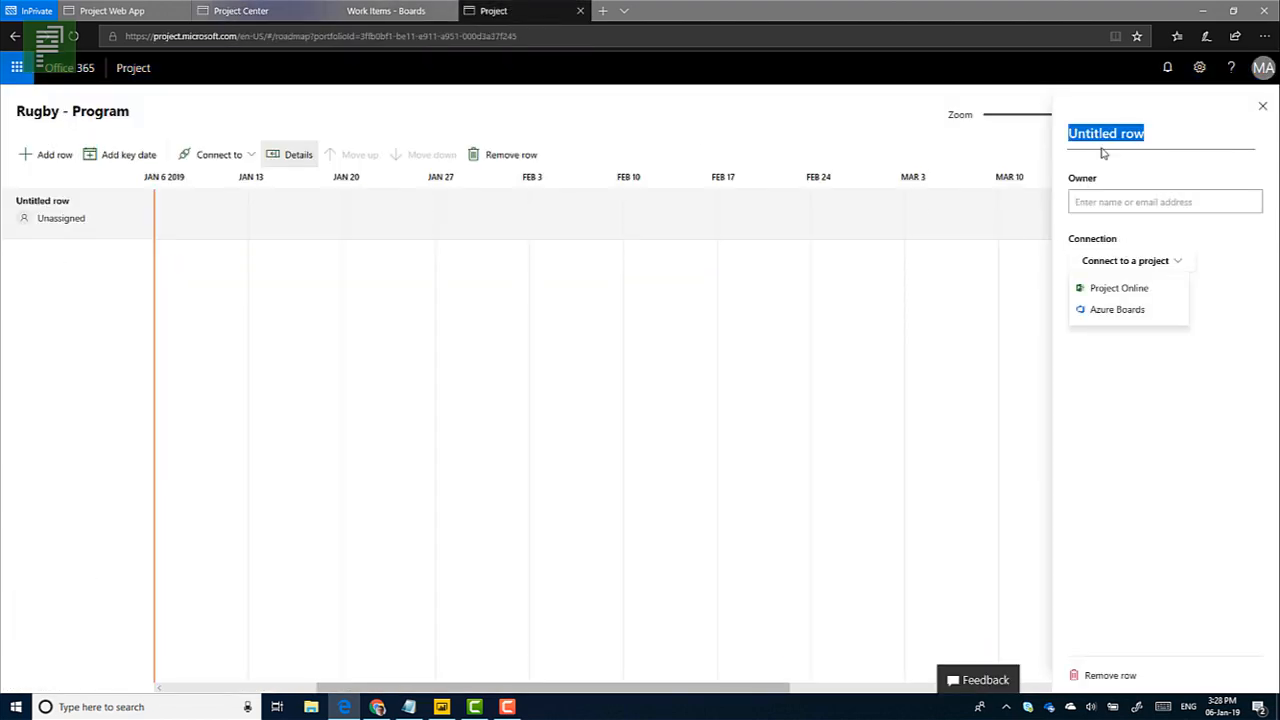
text(Bay Pla)
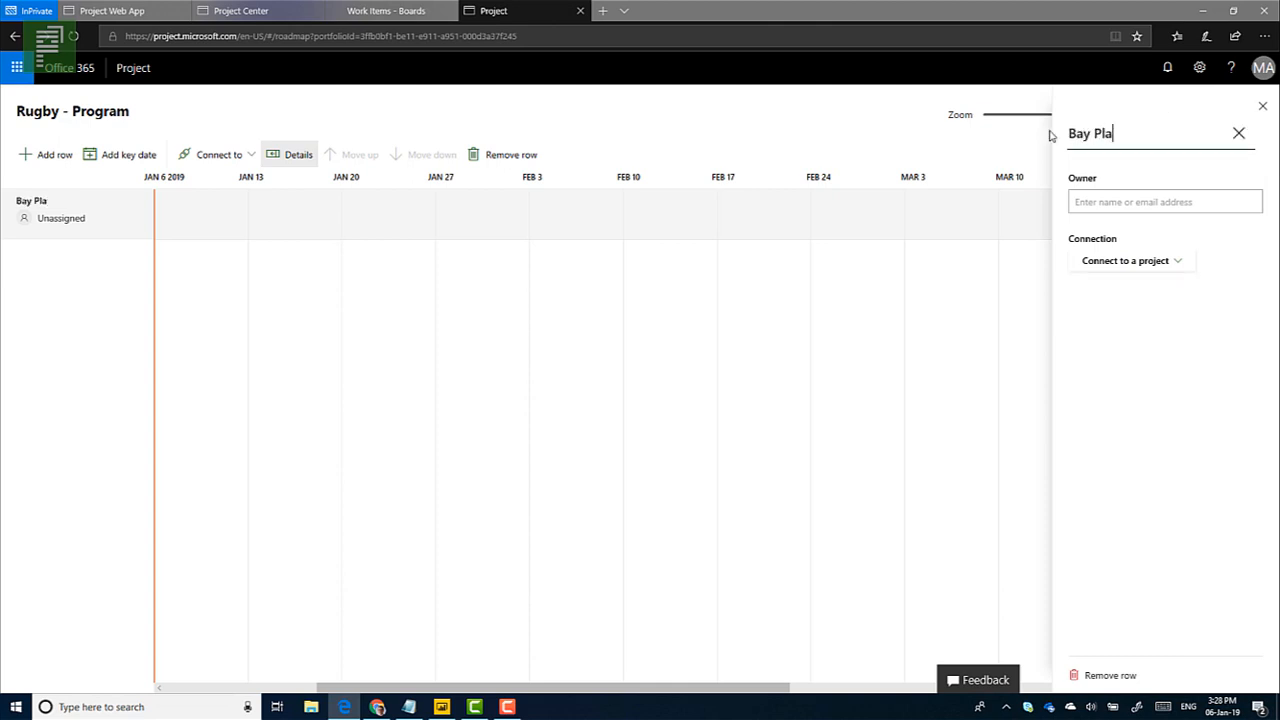
text(za)
Assign the Bay Plaza project's sponsor, as listed in Project Center, as the owner of the roadmap row.
click(1102, 201)
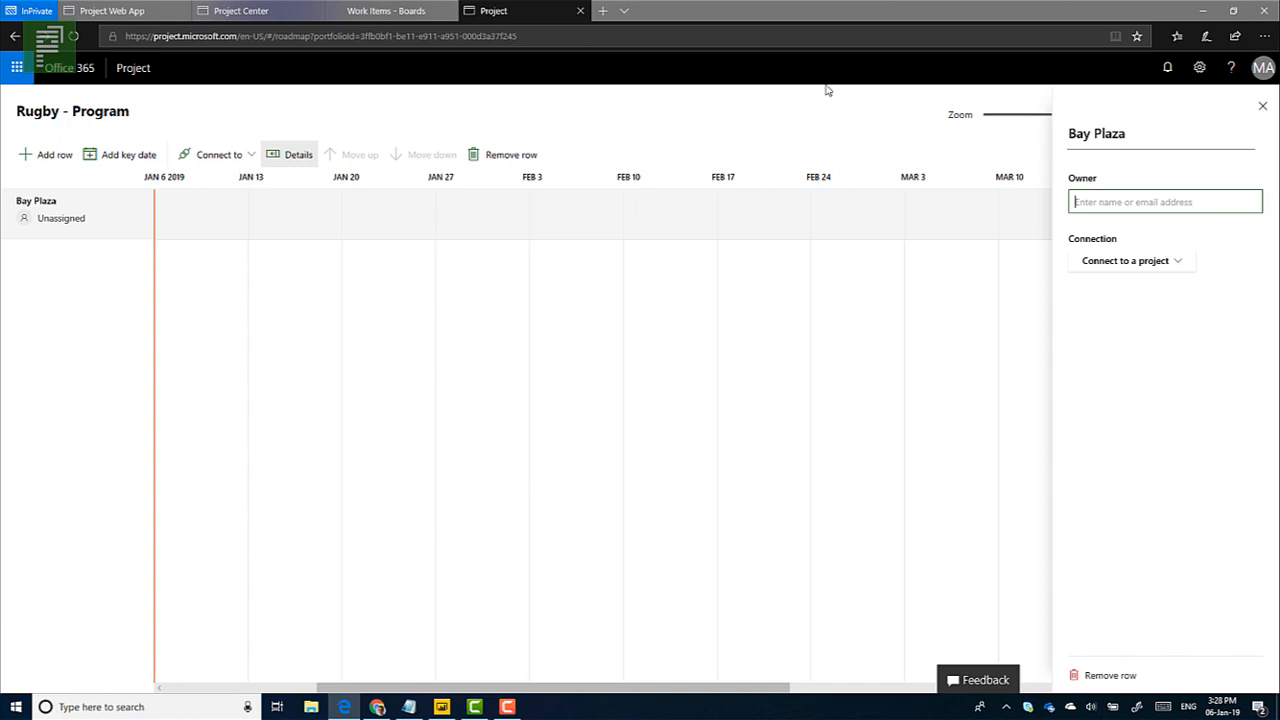
click(273, 8)
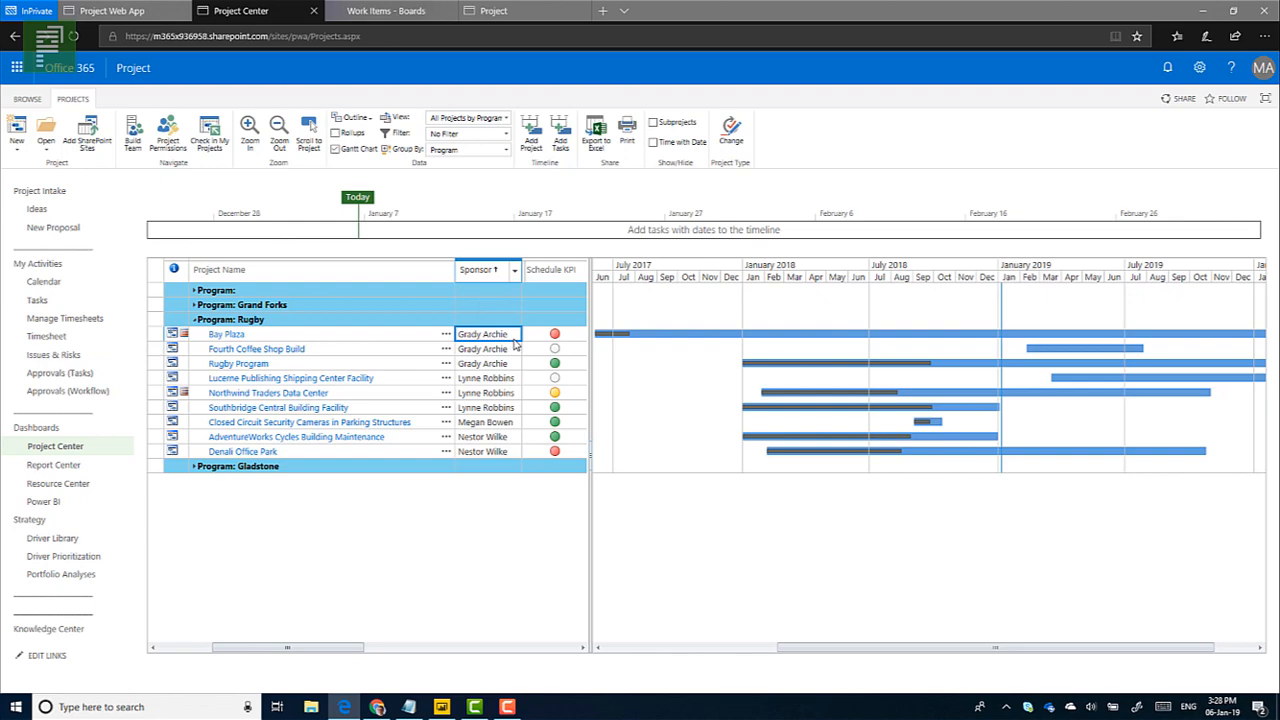
key(ctrl+c)
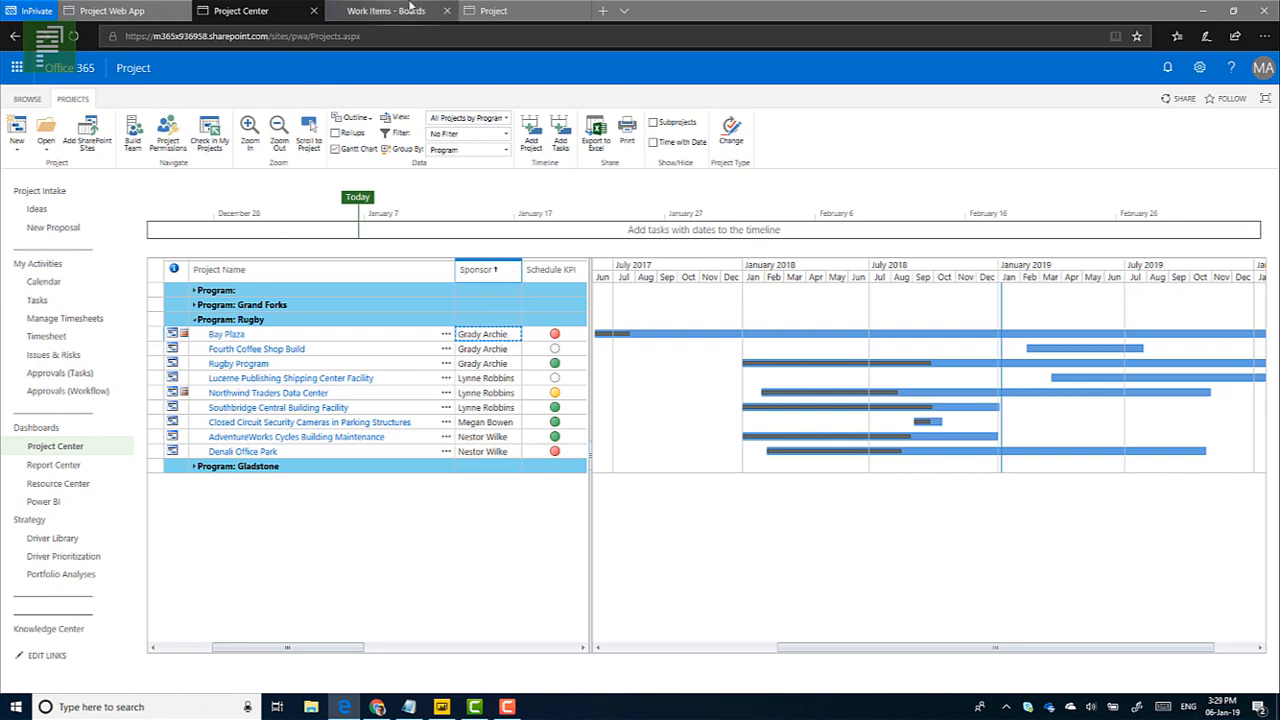
click(478, 12)
text(grady)
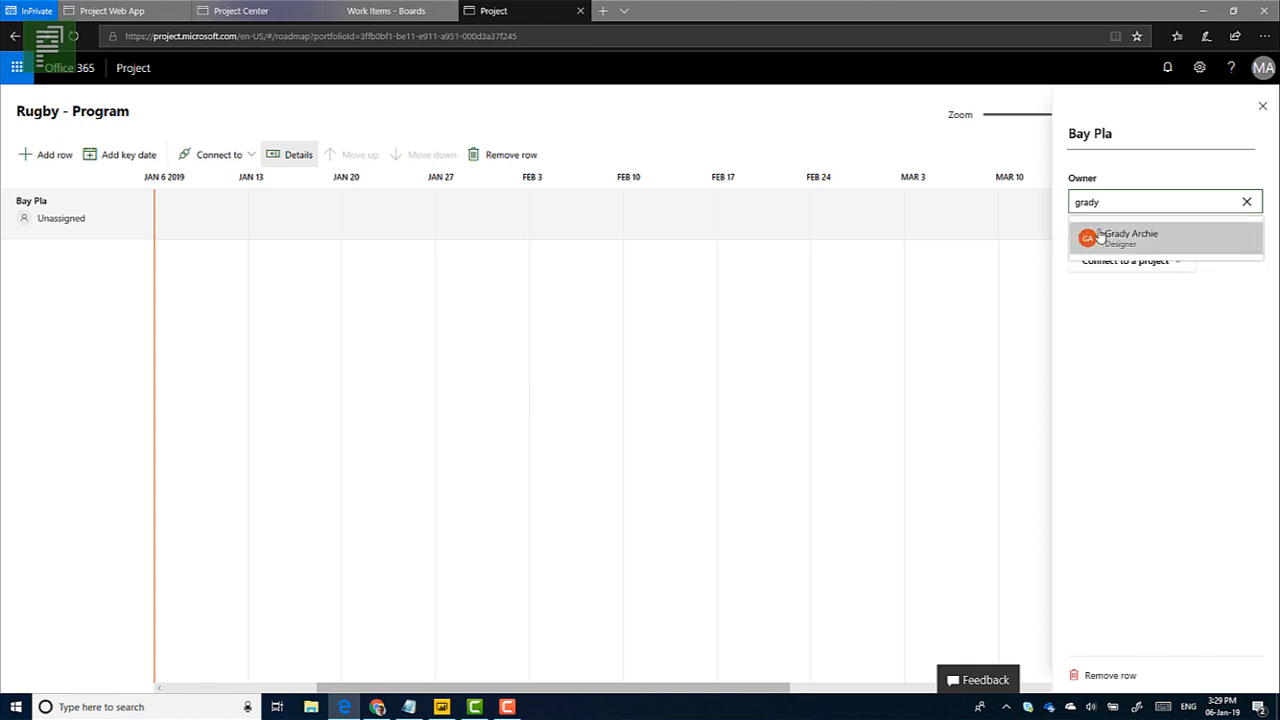
click(1164, 244)
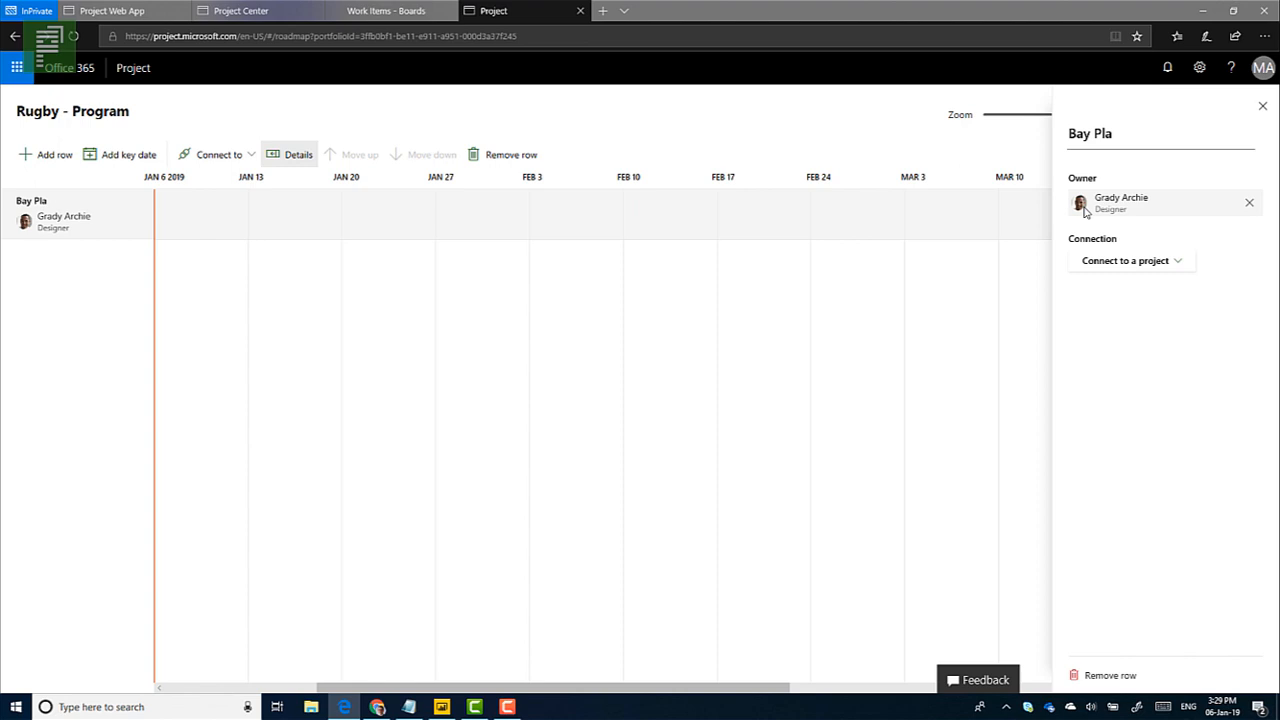
Correct the truncated roadmap row name to "Bay Plaza".
click(1153, 270)
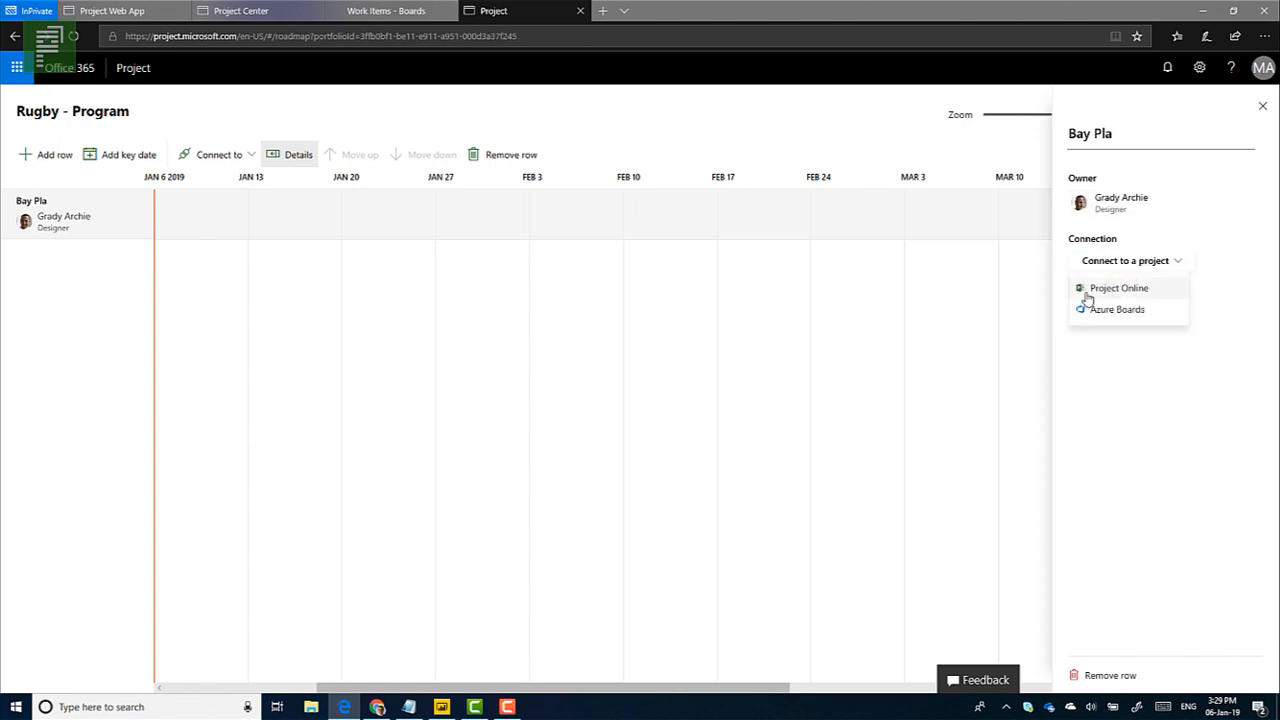
click(1120, 134)
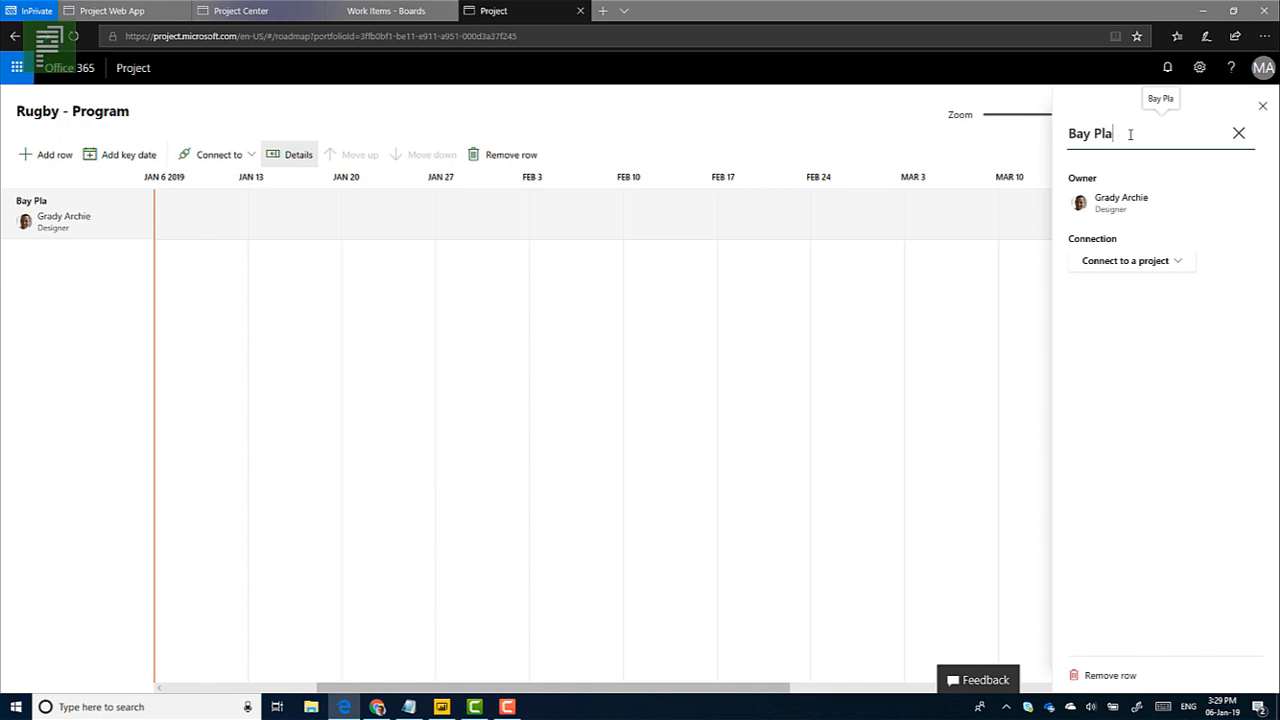
text(za)
Set up a Project Online connection for the Bay Plaza row and choose the "Bay Plaza" project by searching for "bay".
click(1143, 261)
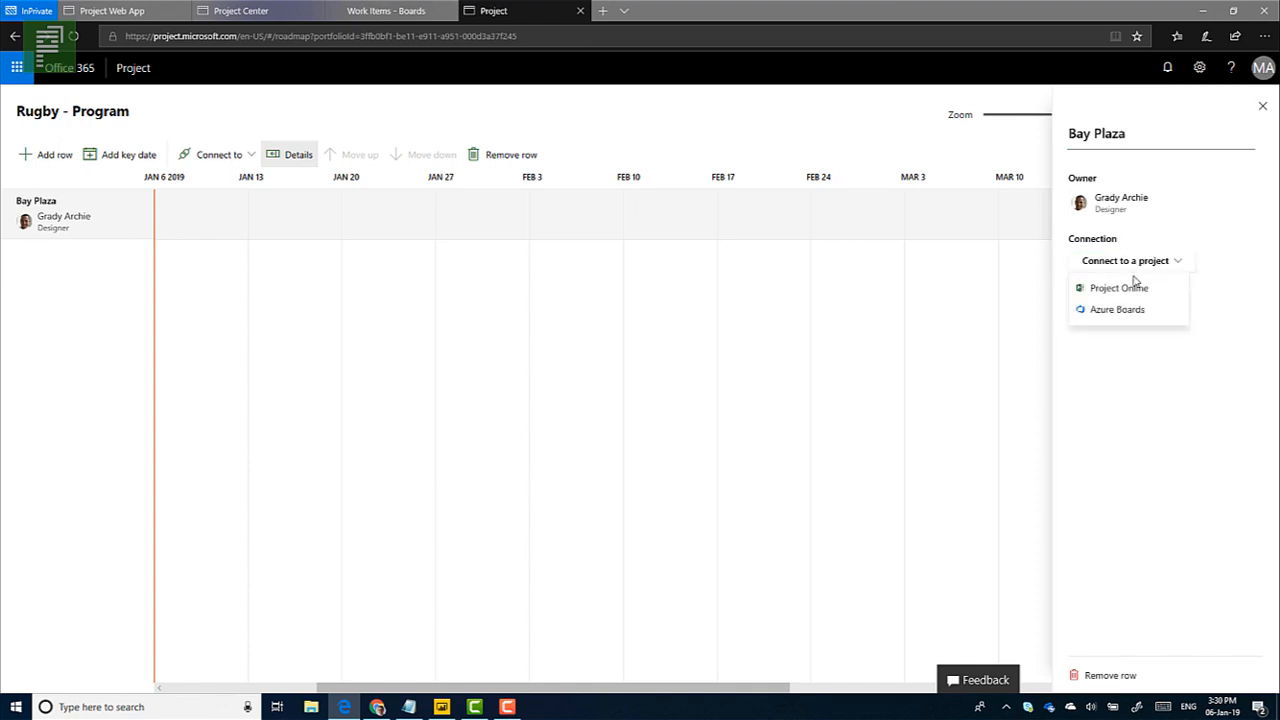
click(1133, 291)
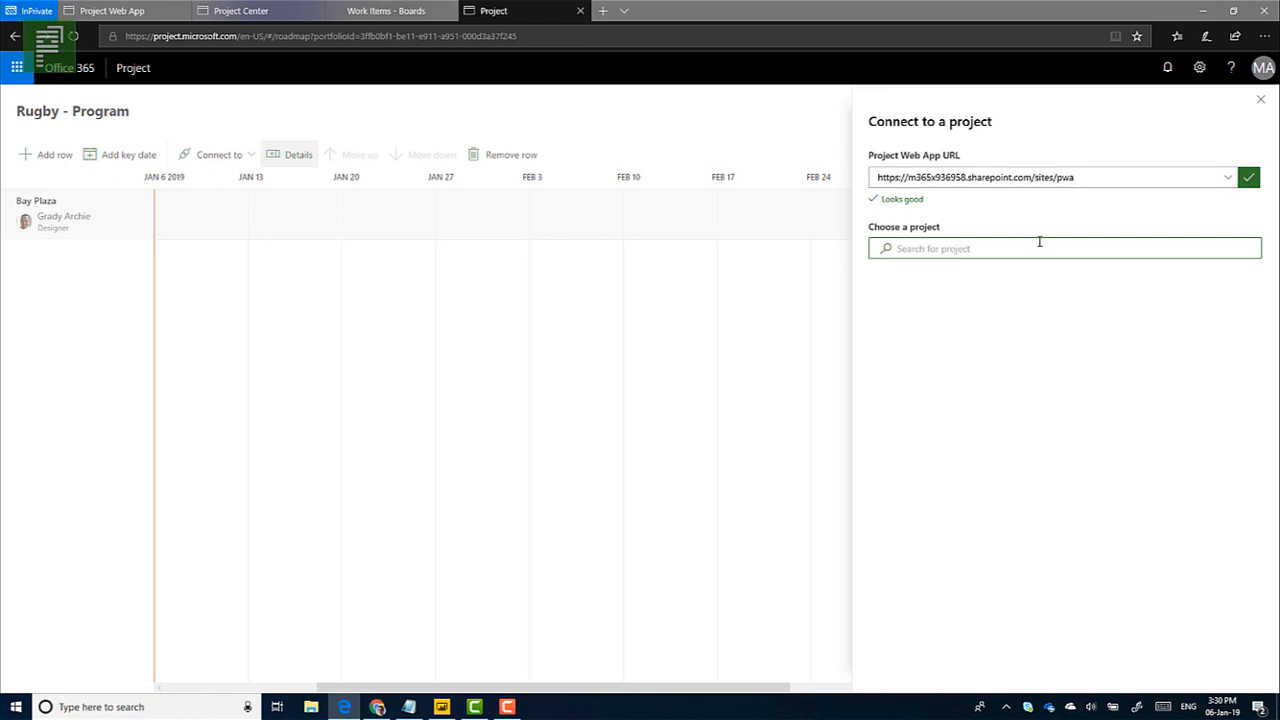
click(1228, 178)
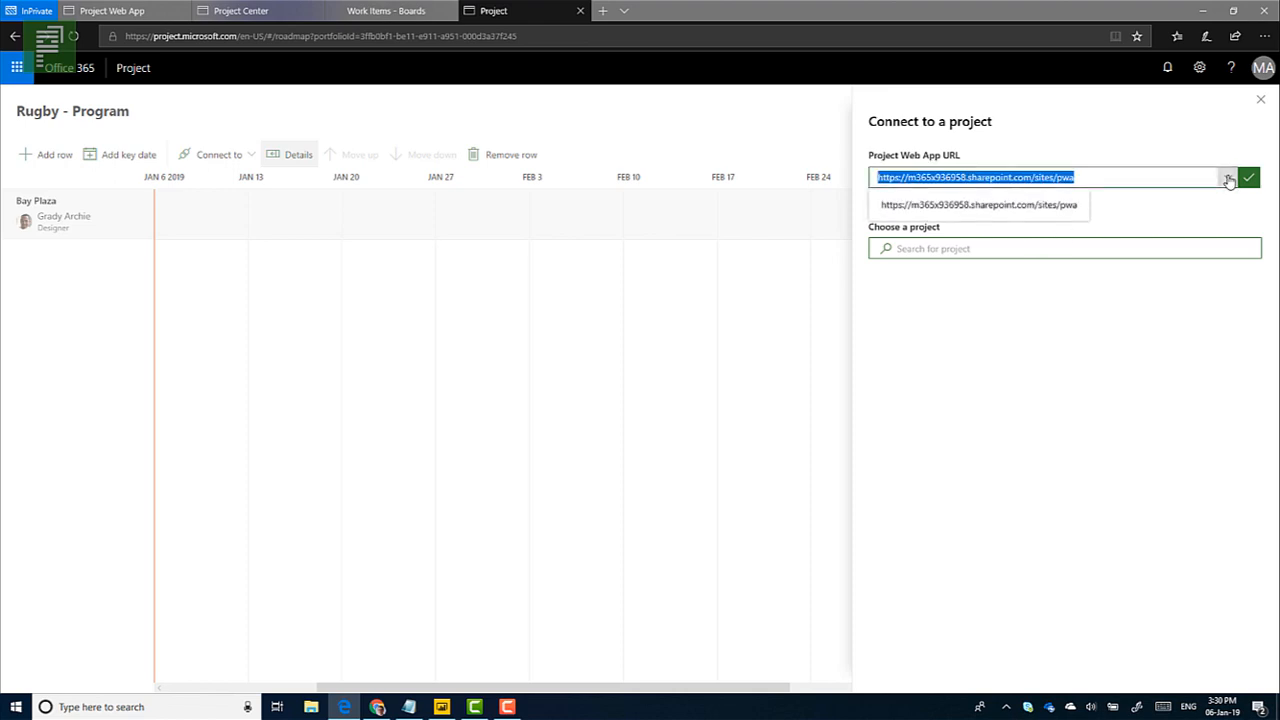
click(1228, 178)
click(910, 243)
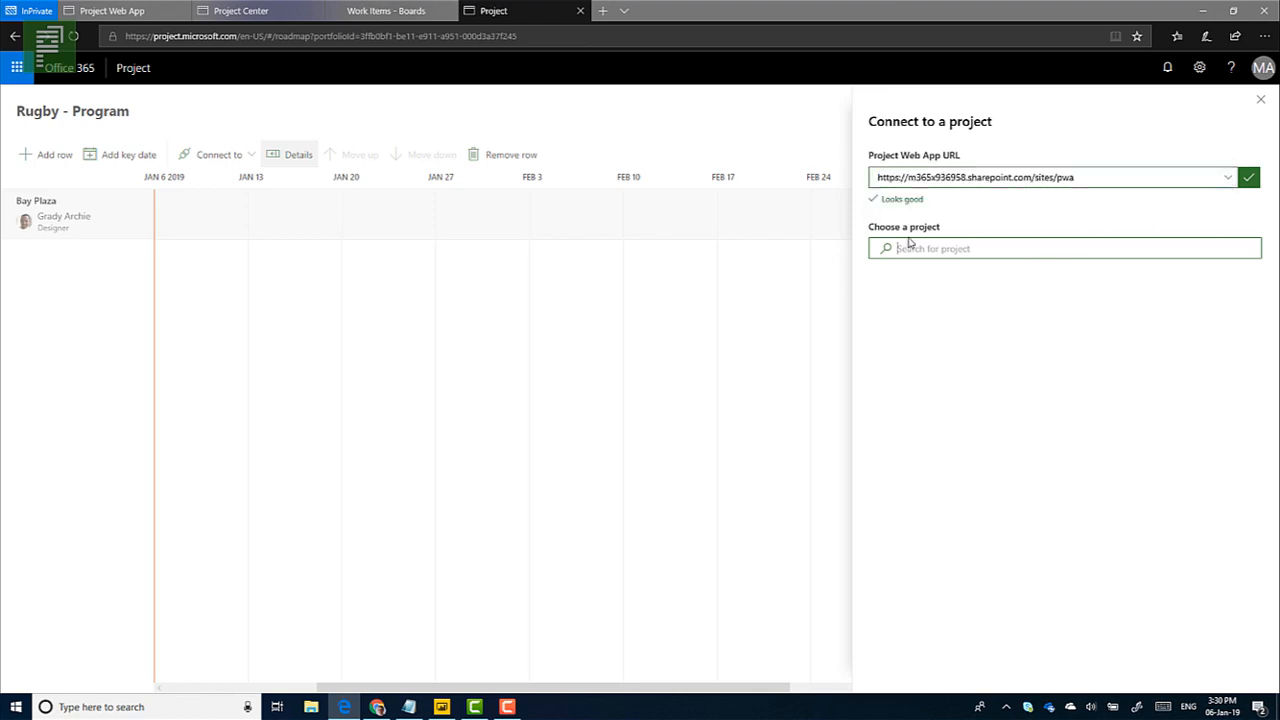
text(bay)
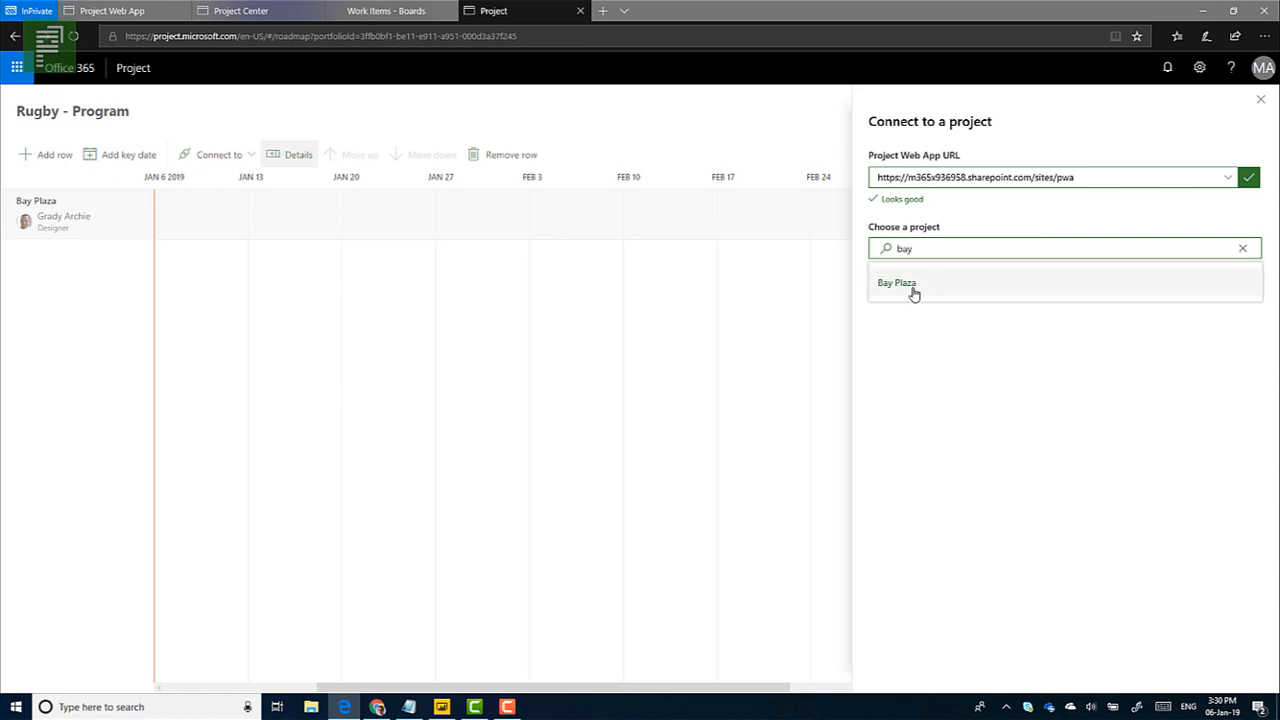
click(912, 292)
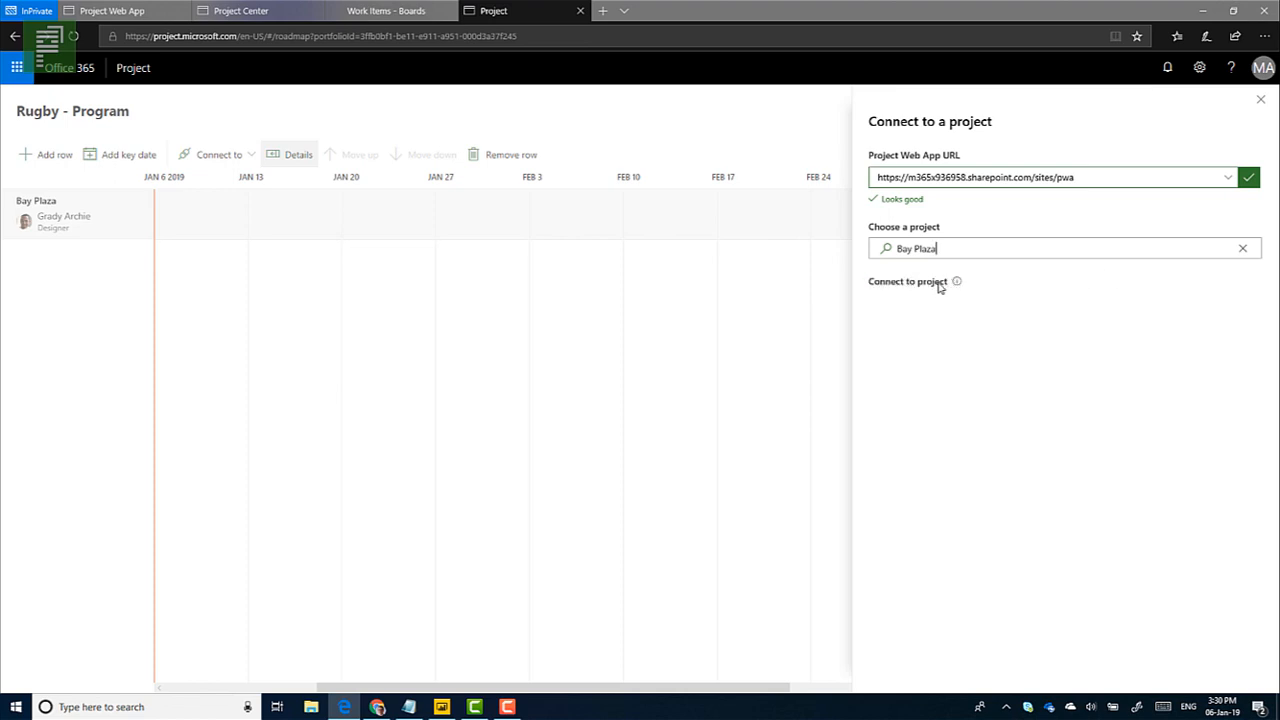
Review the flow's connections and permissions, and connect the roadmap row to the Bay Plaza project.
click(945, 285)
mouse_move(957, 285)
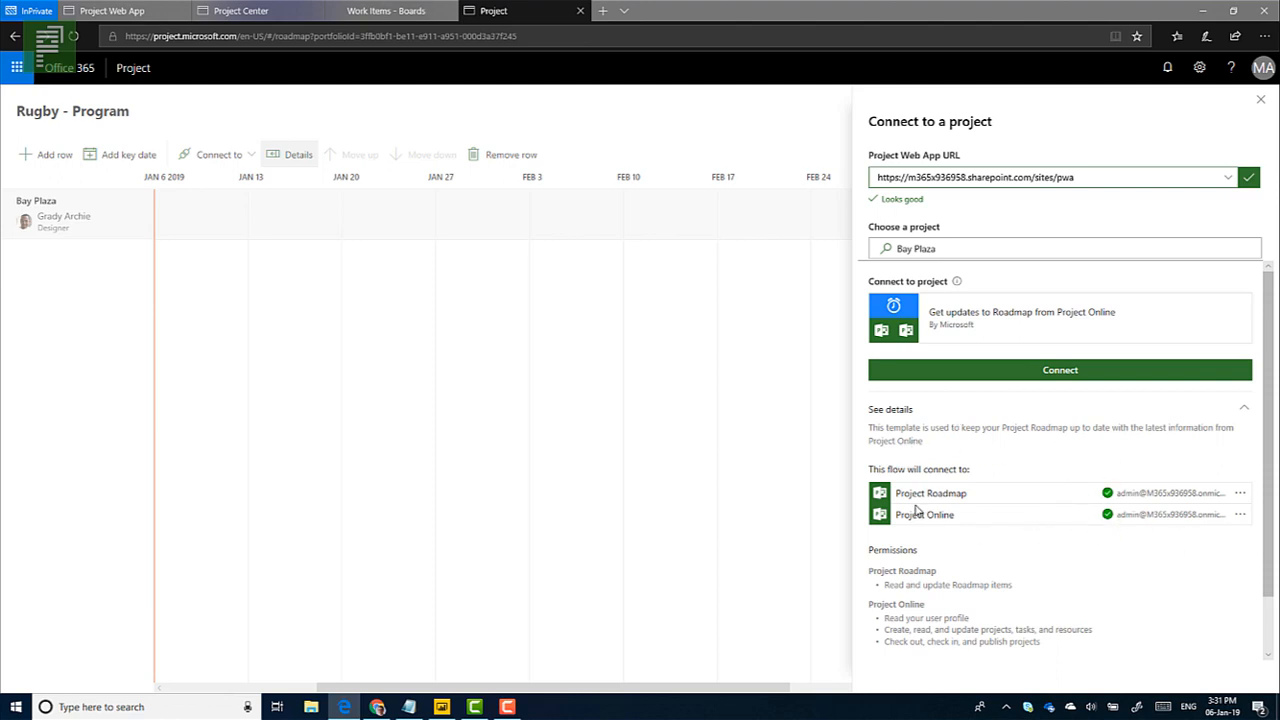
scroll(1000, 500, down, 1)
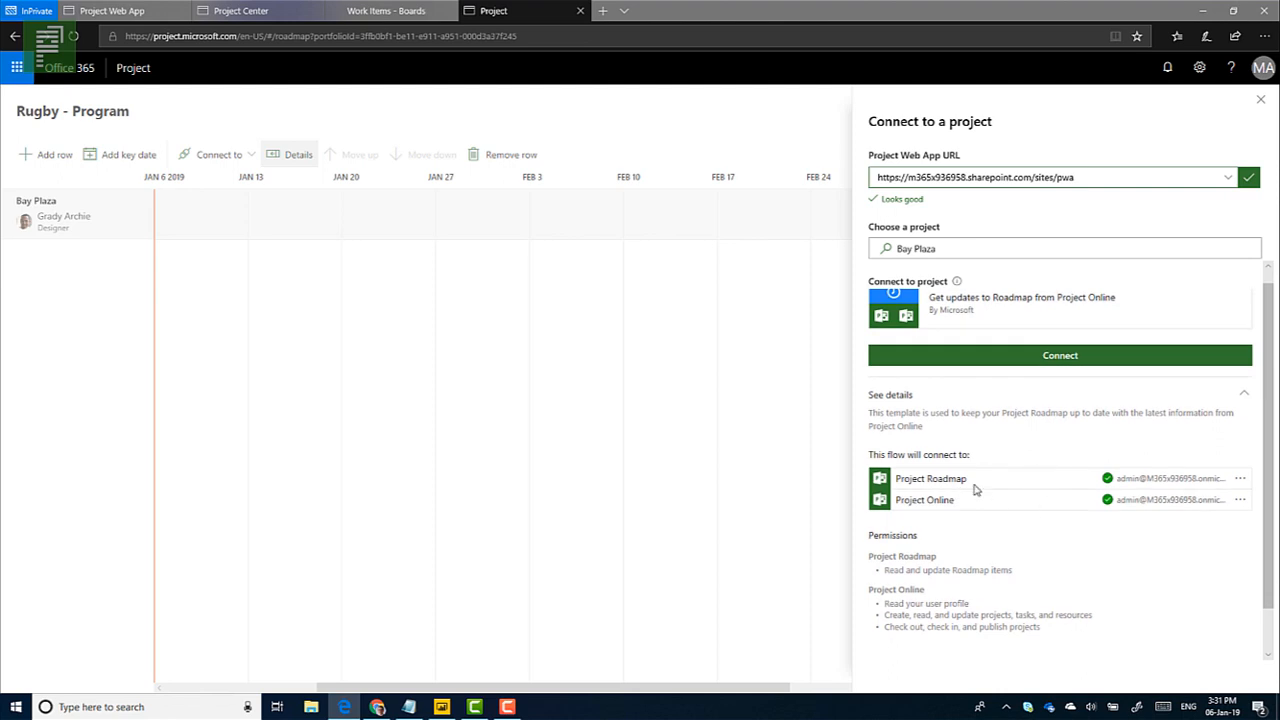
scroll(978, 490, down, 1)
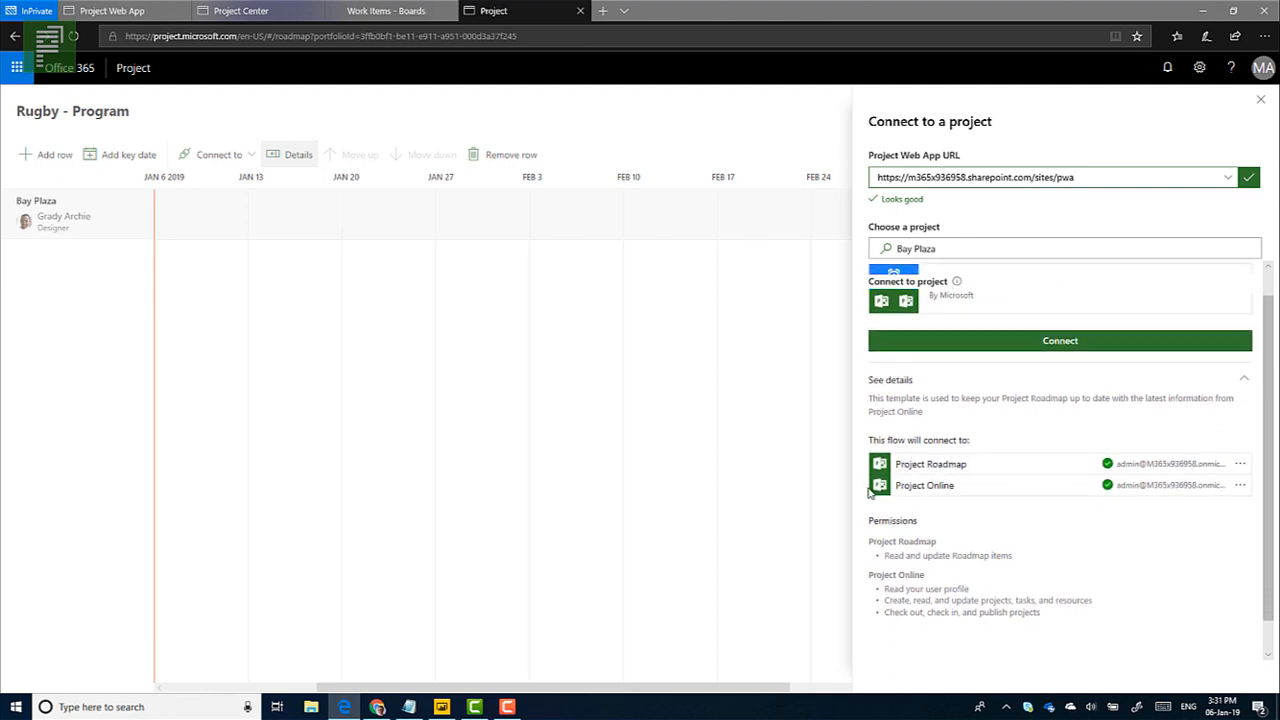
scroll(983, 555, up, 2)
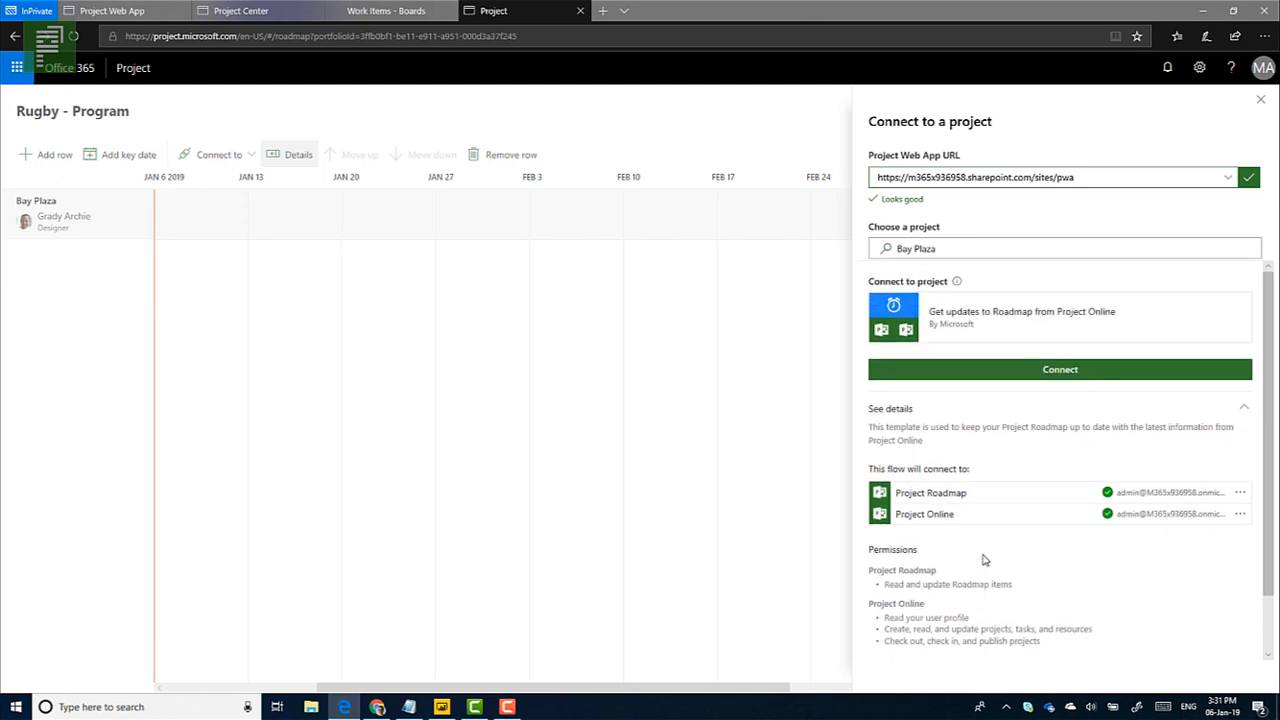
click(1048, 375)
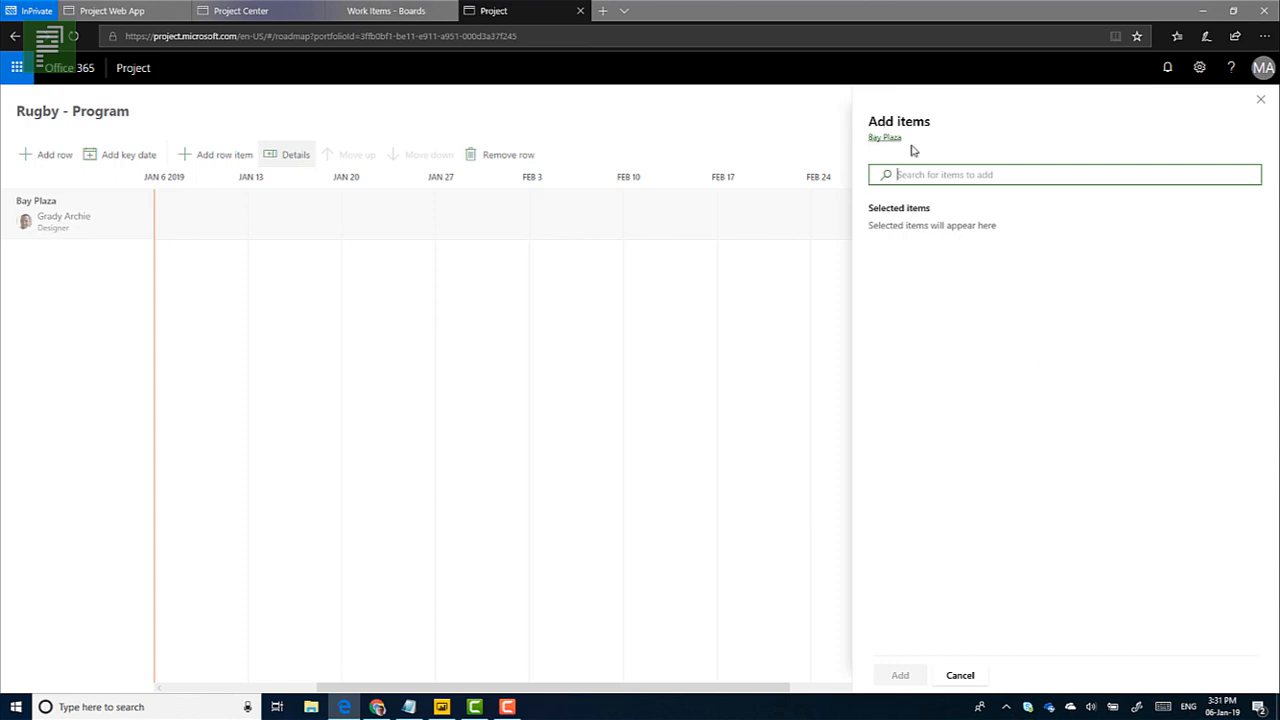
Open the Bay Plaza project's schedule from Project Center and collapse its outline to the top-level phases.
click(280, 13)
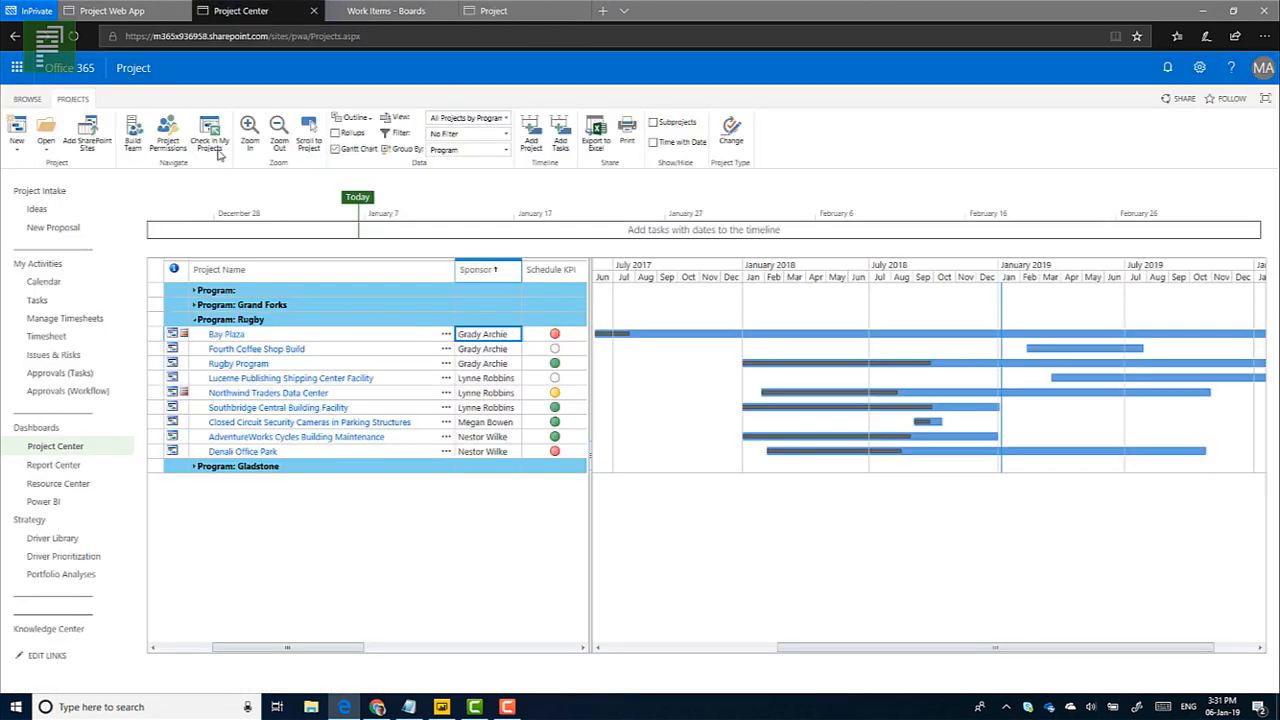
click(227, 335)
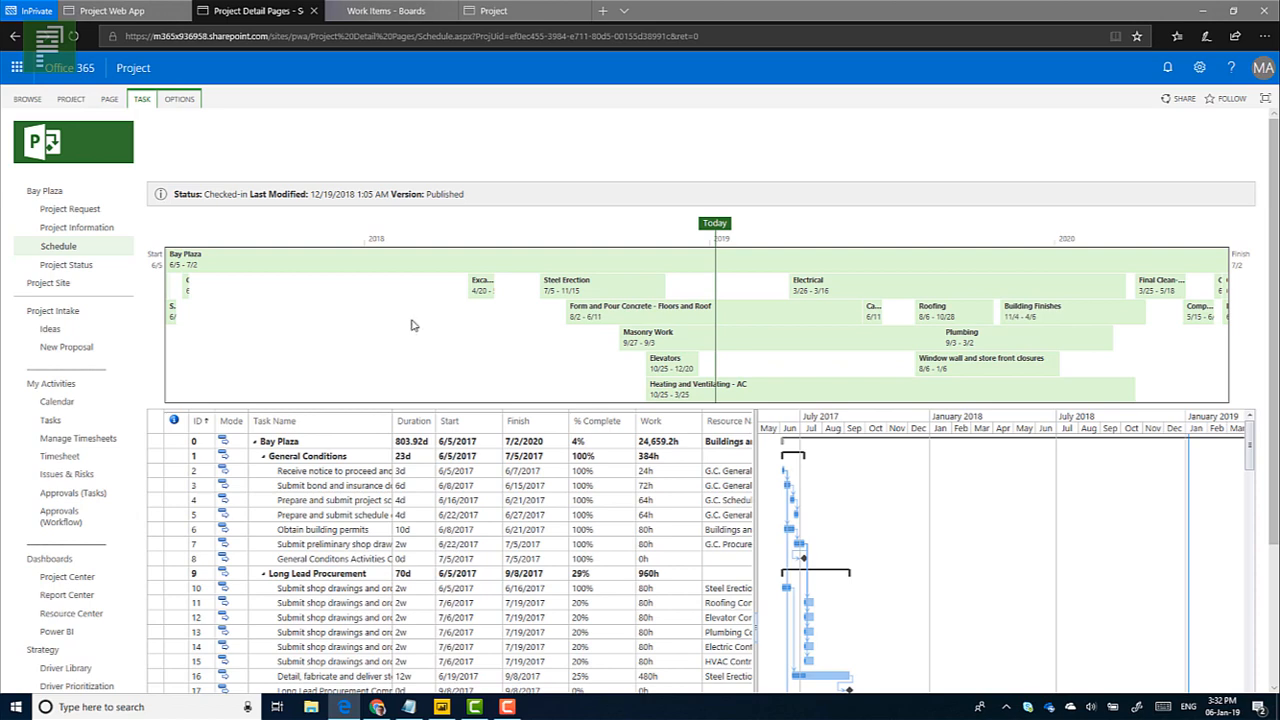
click(142, 99)
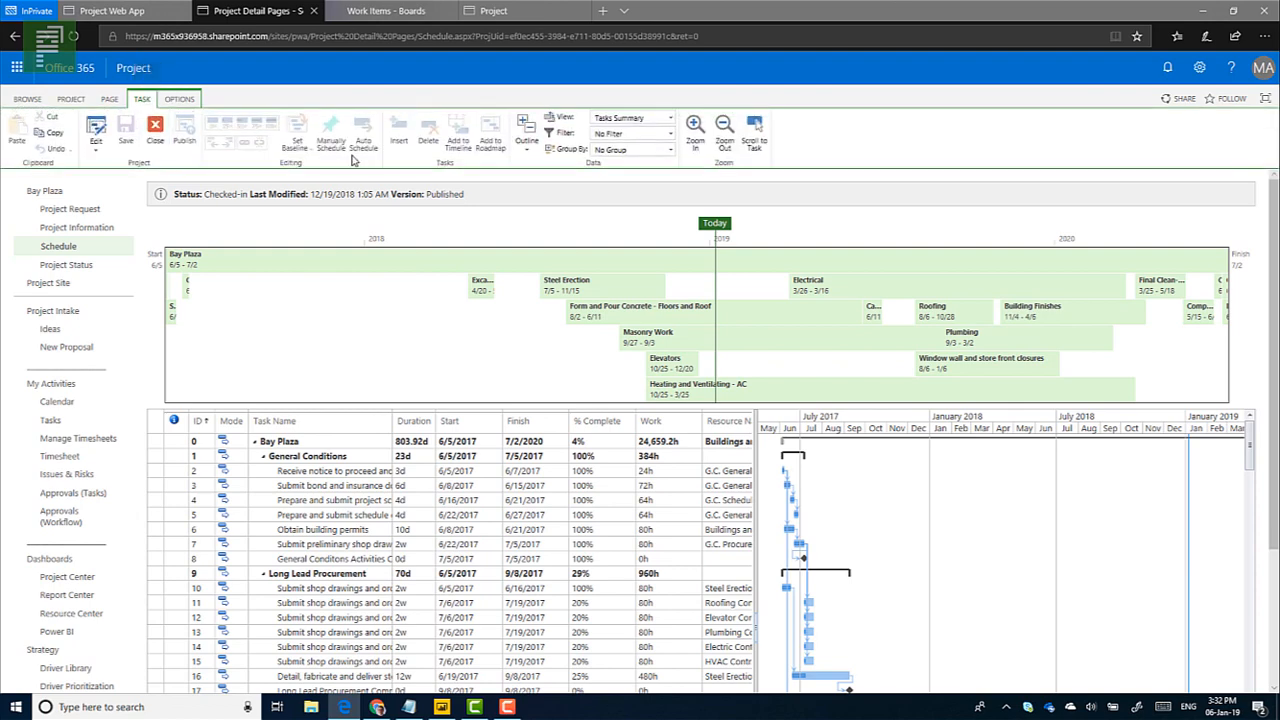
click(526, 140)
click(541, 184)
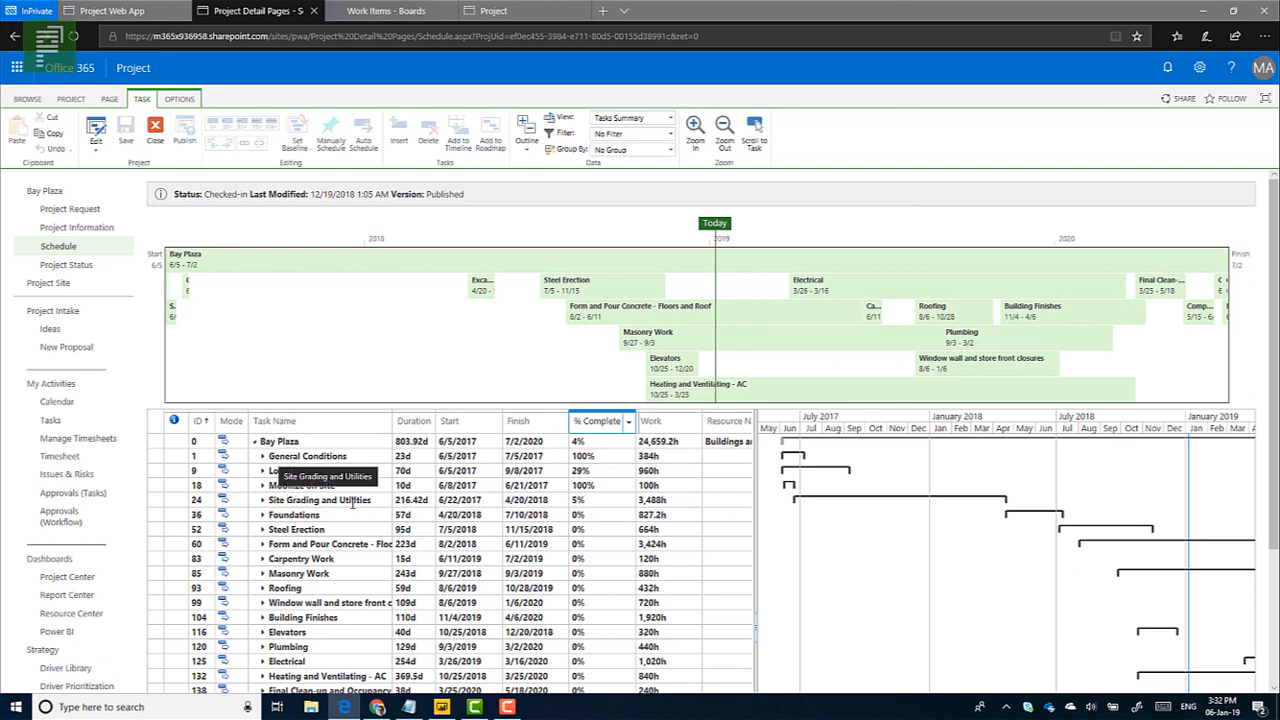
Return to the roadmap, search the Bay Plaza items for "site grad" and select "Site Grading and Utilities" as a row item.
click(529, 17)
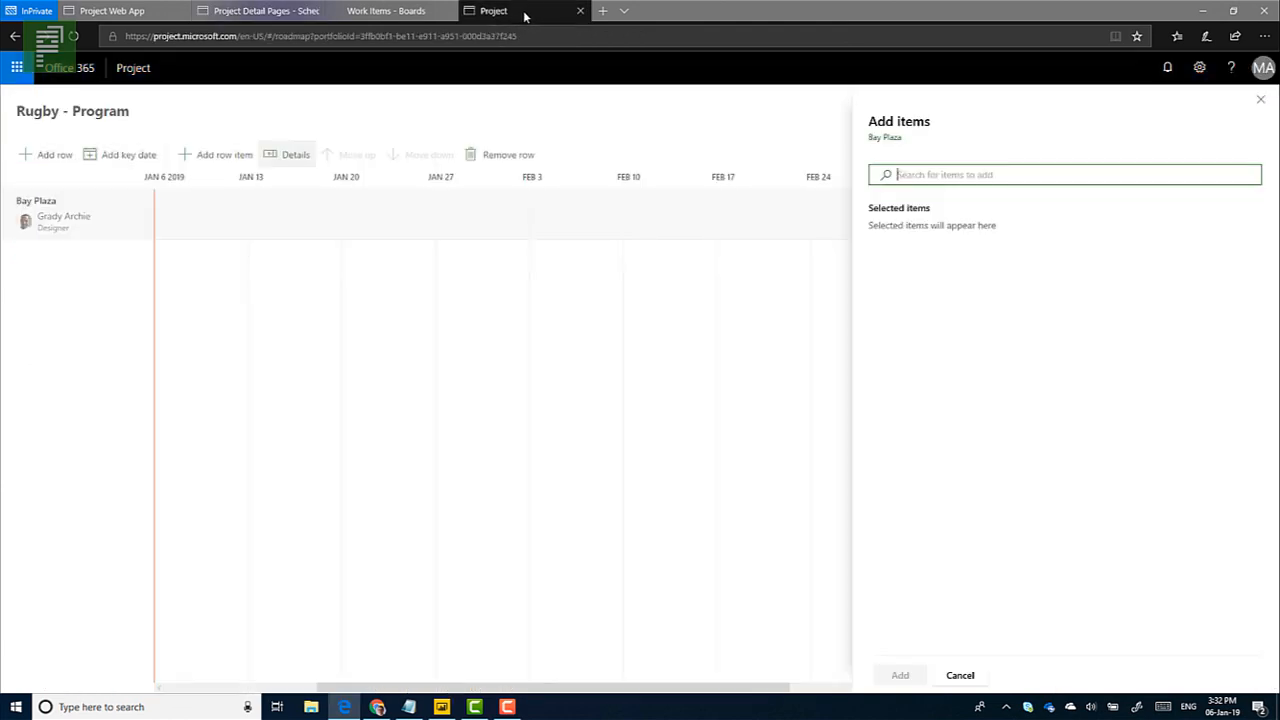
click(938, 175)
text(s)
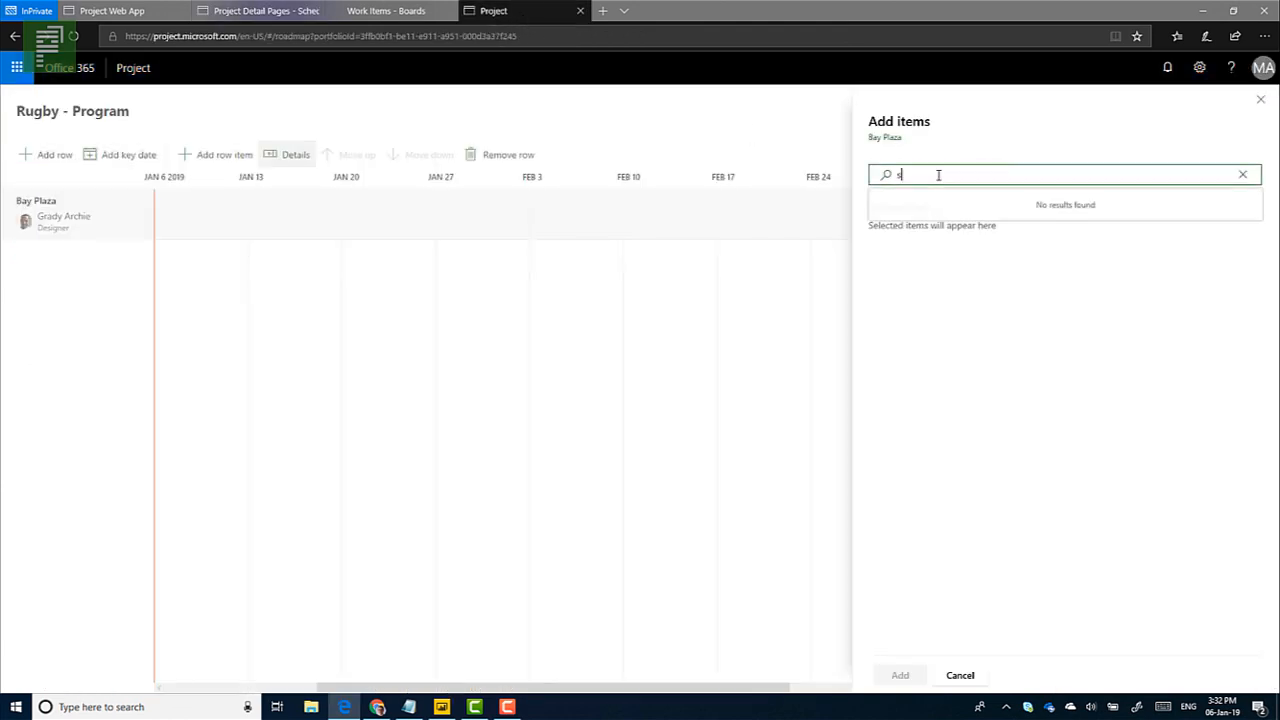
text(ite gra)
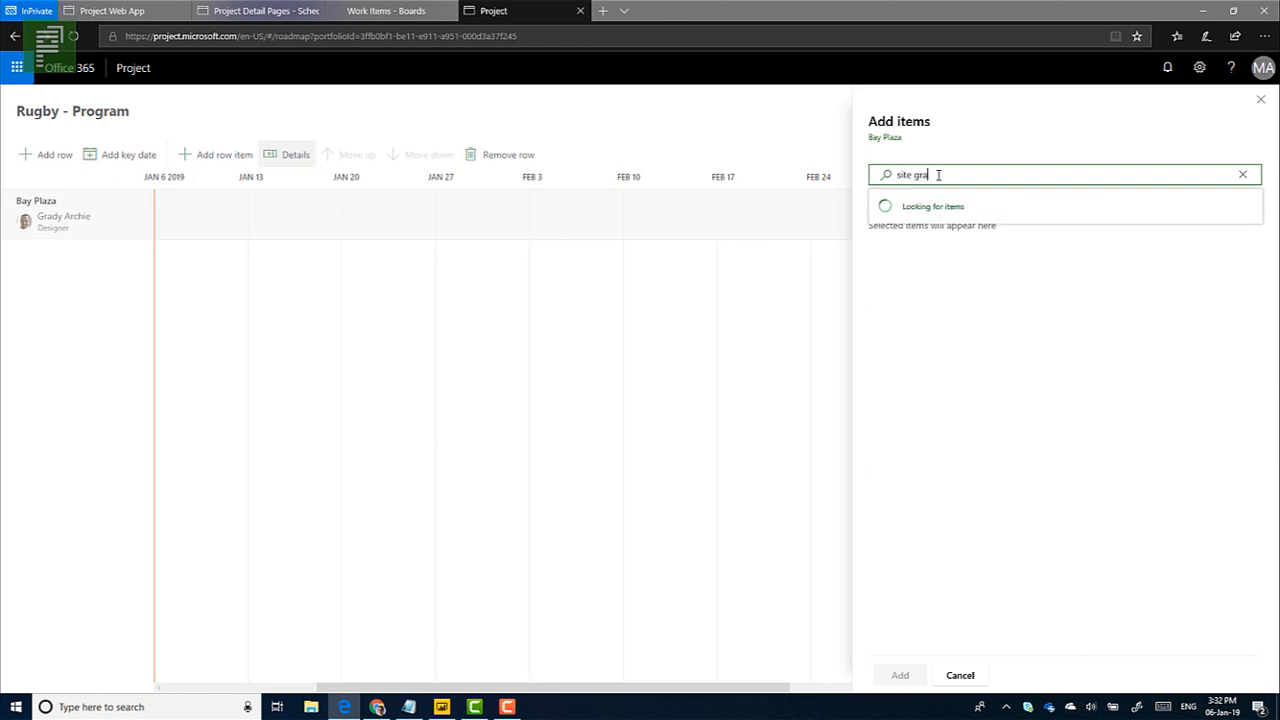
text(d)
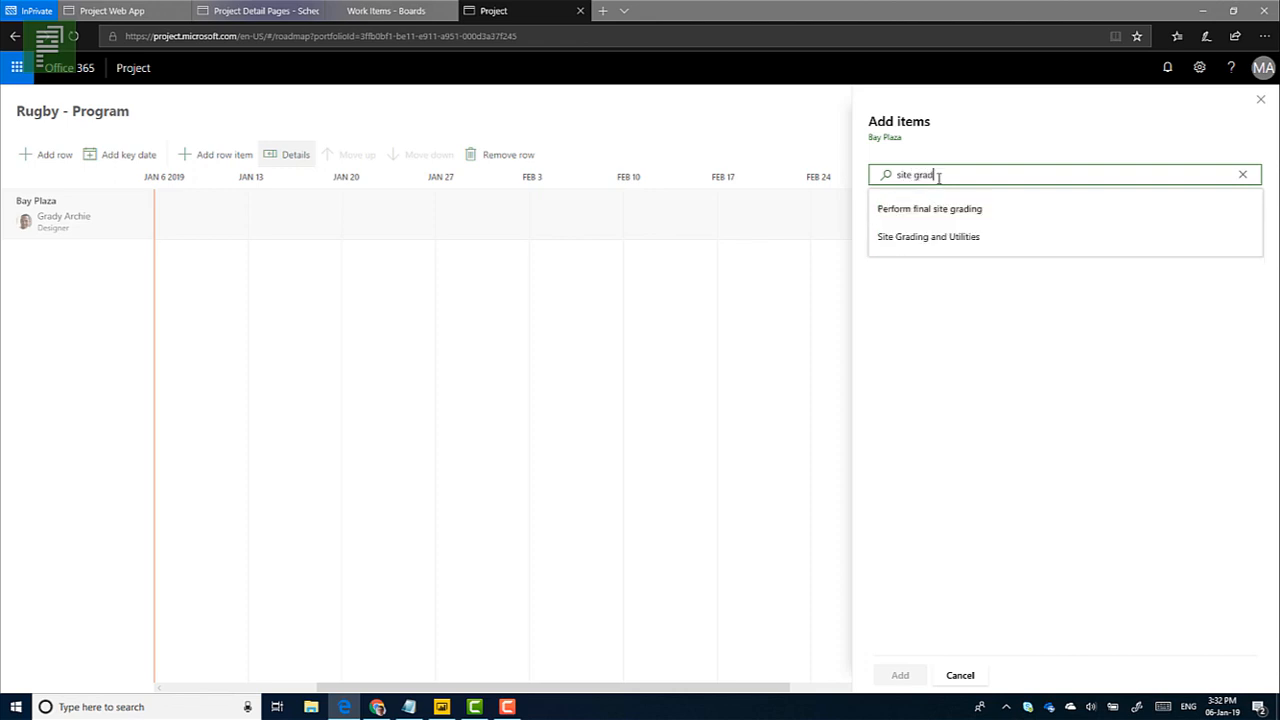
click(932, 238)
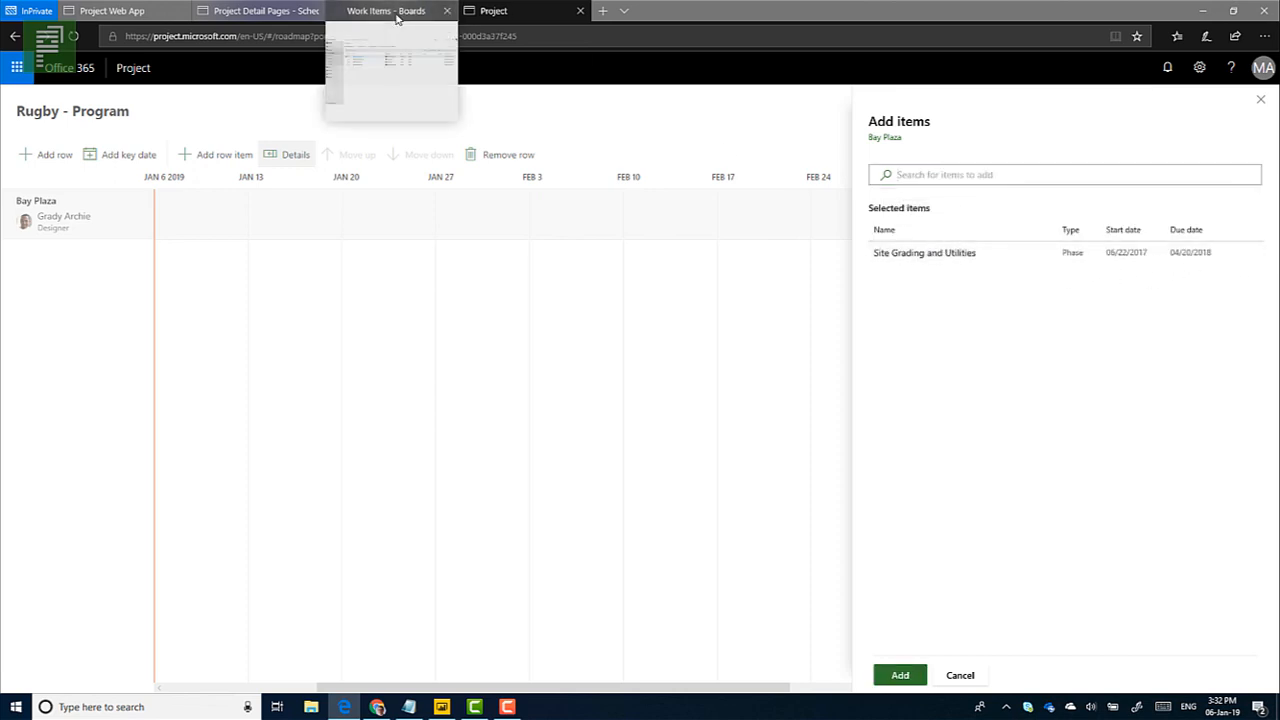
Look through the Bay Plaza schedule's phases and select "Form and Pour Concrete - Floors and Roof" as another roadmap item by searching "form and".
click(296, 10)
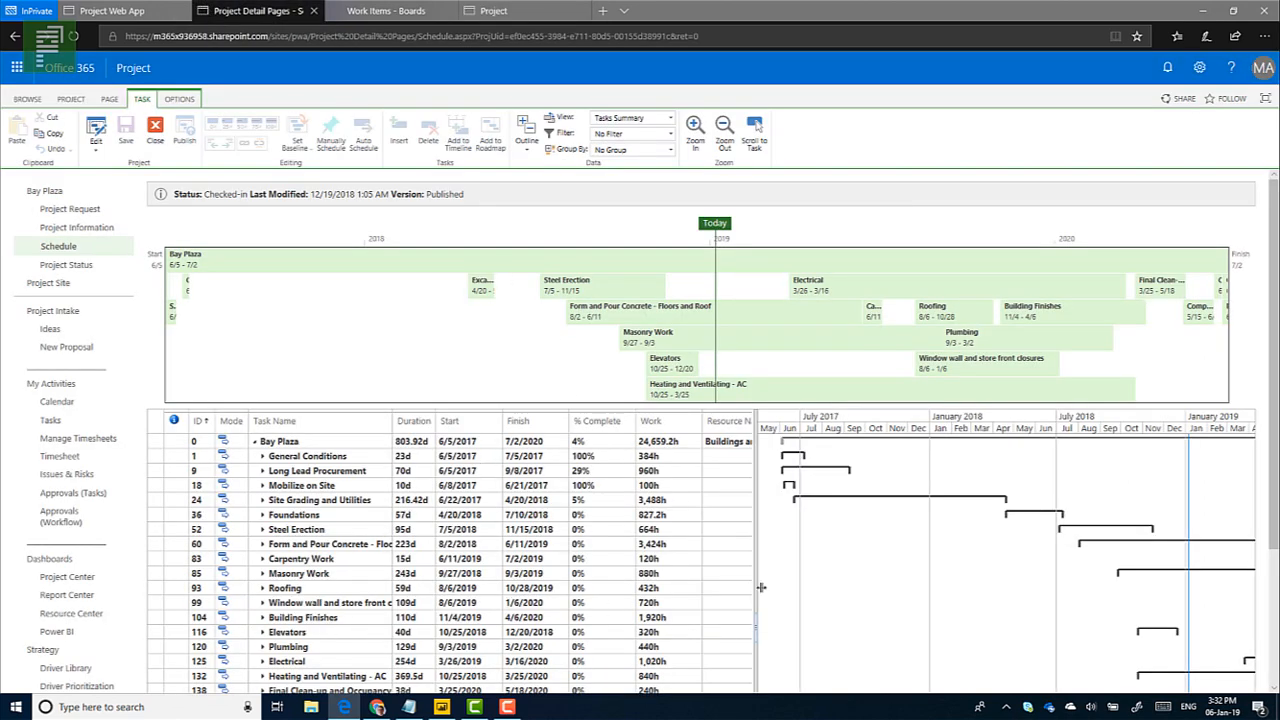
click(713, 548)
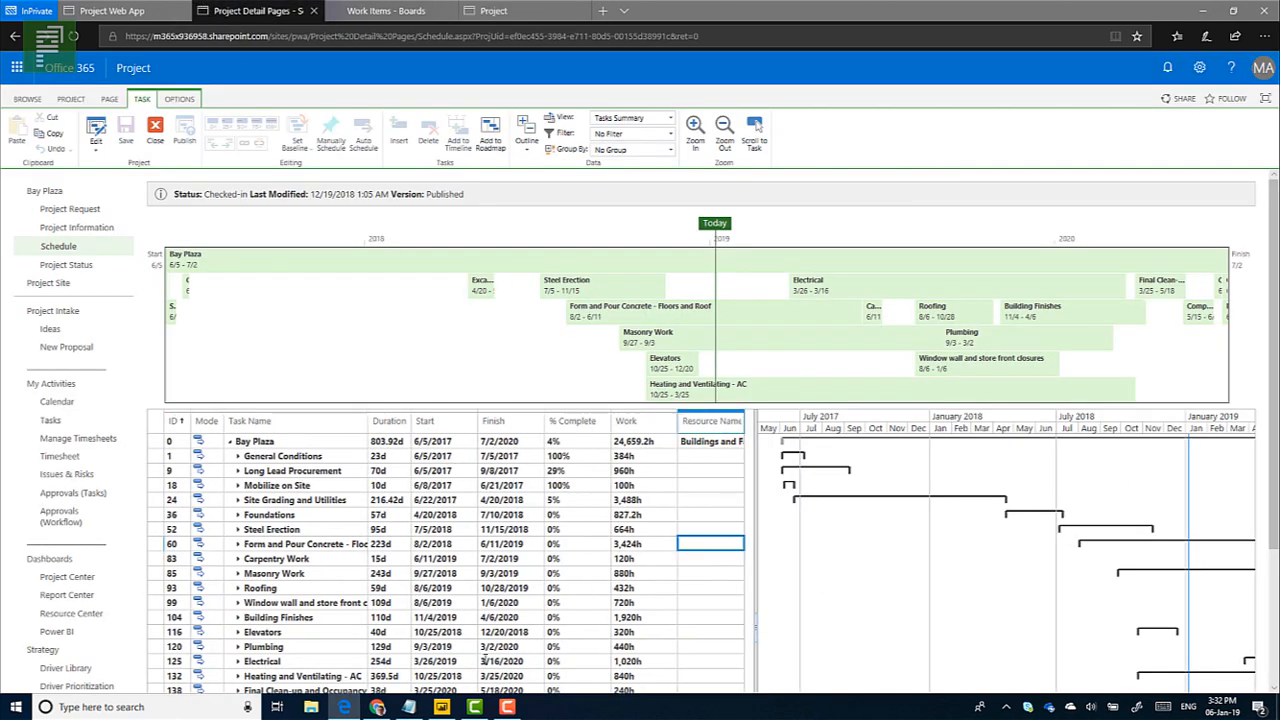
scroll(133, 600, down, 2)
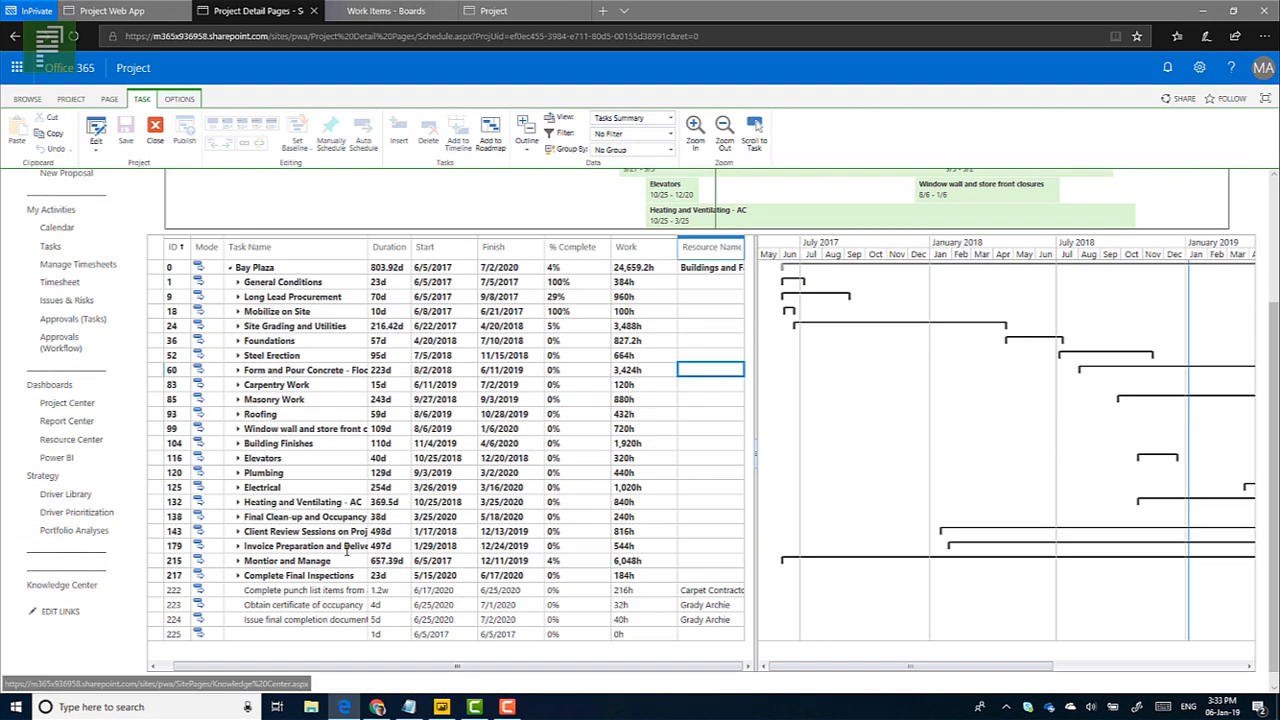
drag(354, 668, 339, 668)
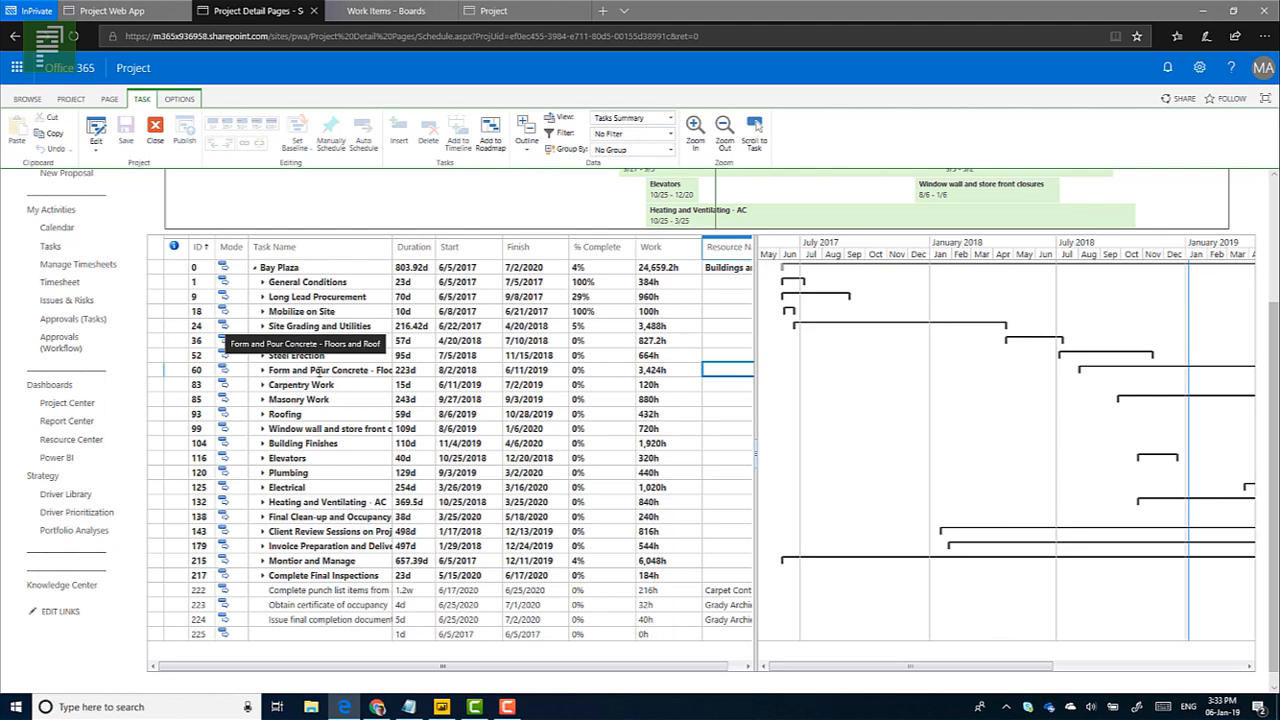
click(493, 11)
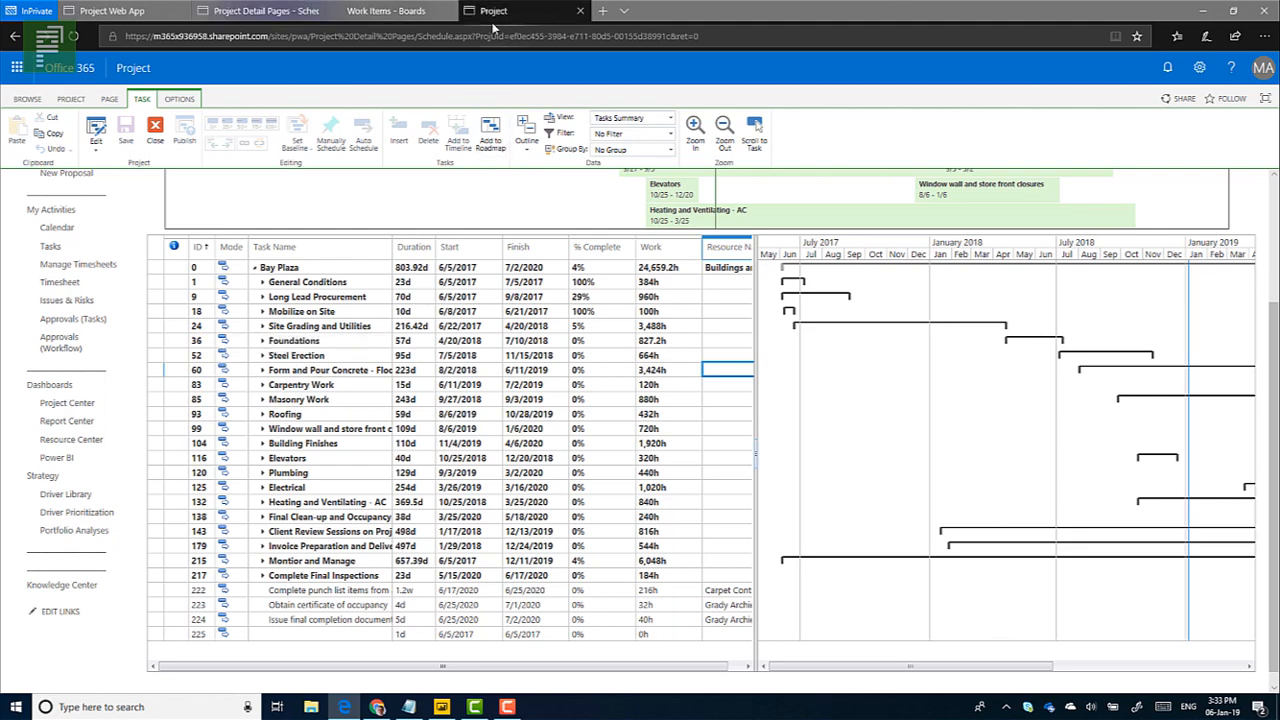
text(f)
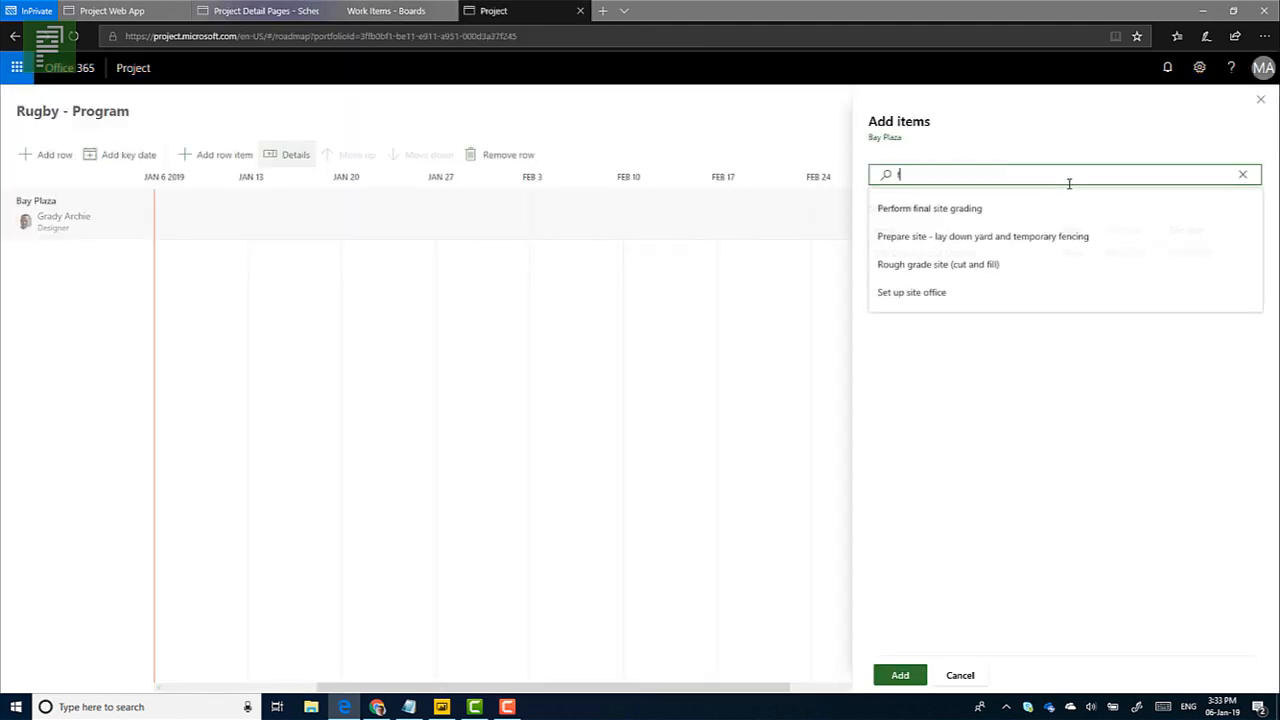
text(orm and)
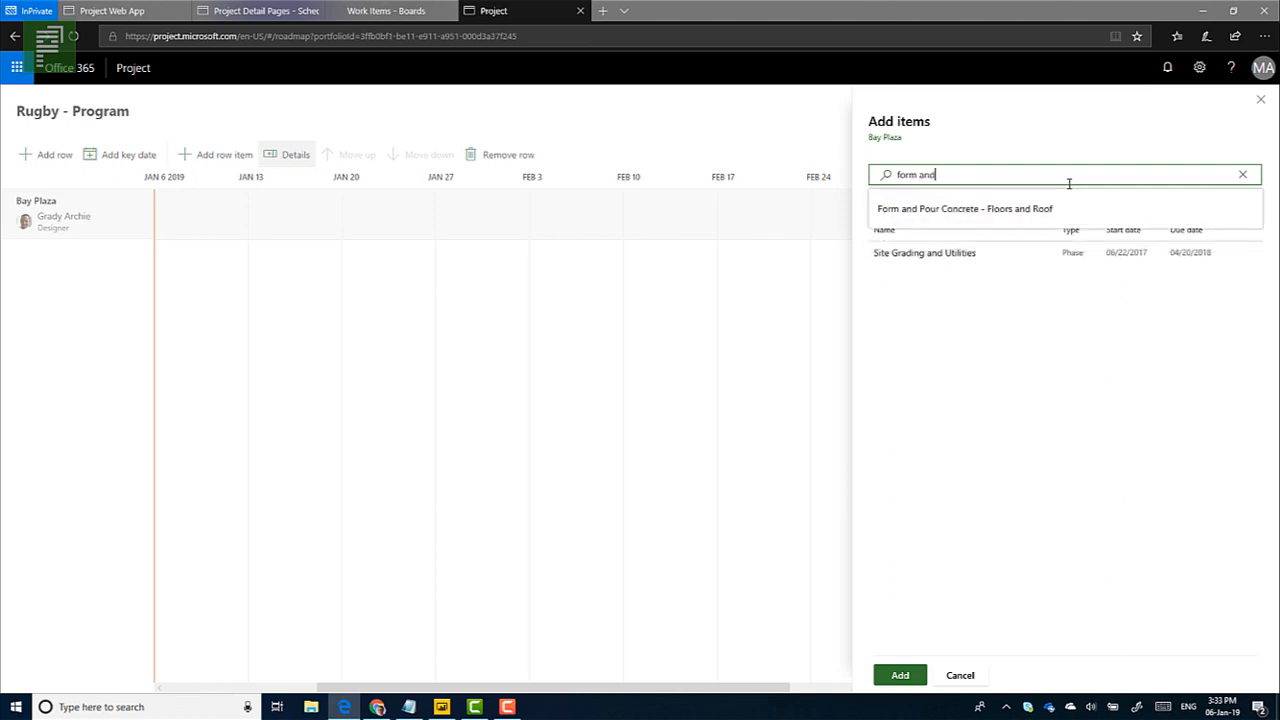
click(967, 210)
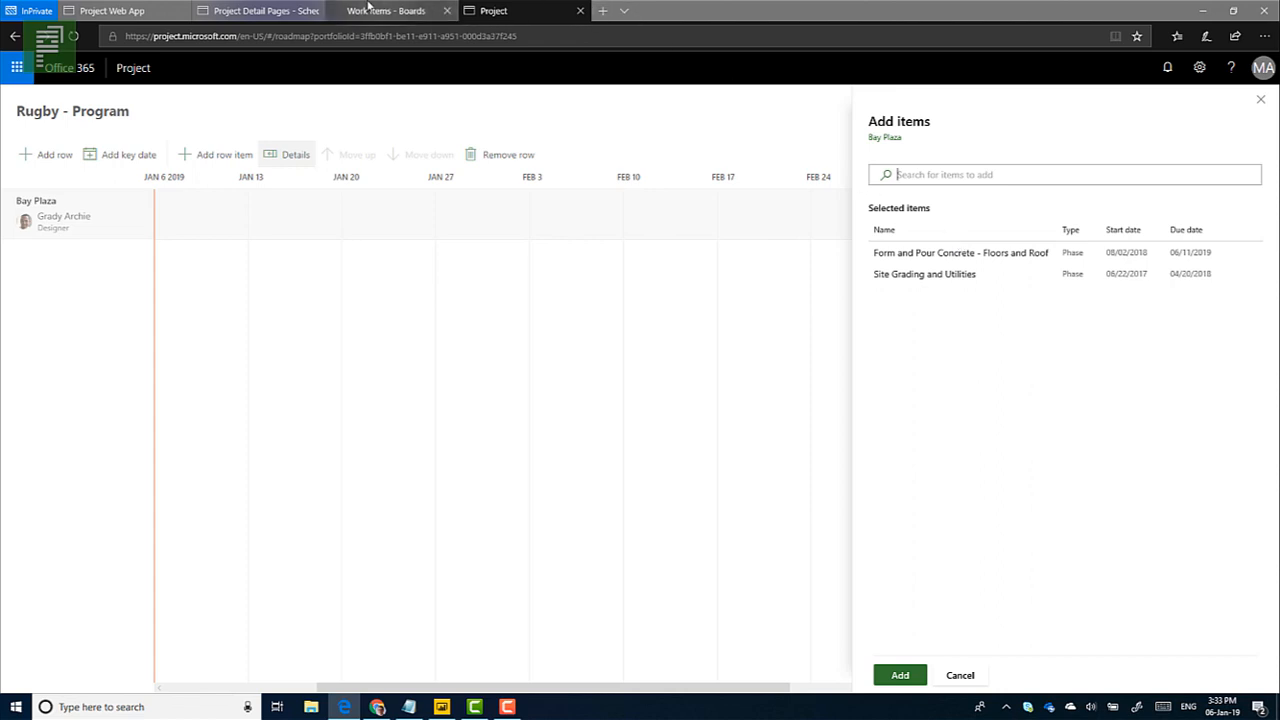
Look through the phases in the Bay Plaza schedule, and select "Heating and Ventilating - AC" as a roadmap item by searching "heat".
click(254, 15)
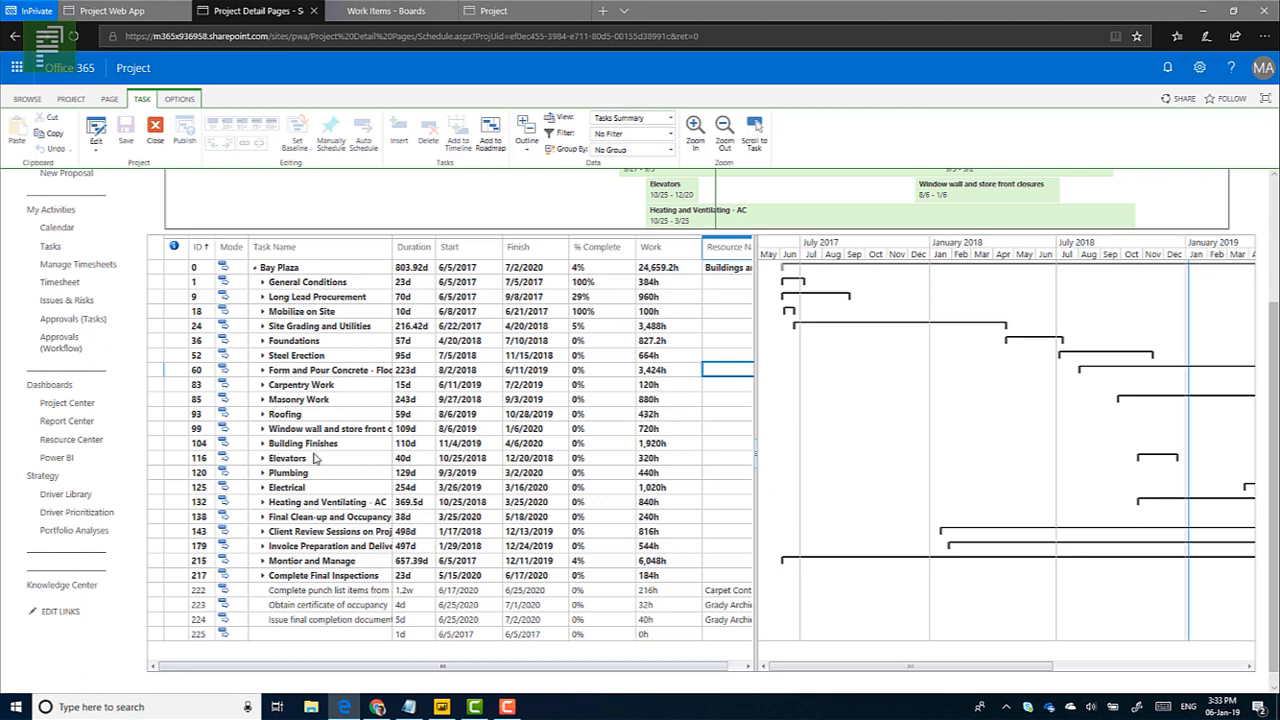
click(309, 560)
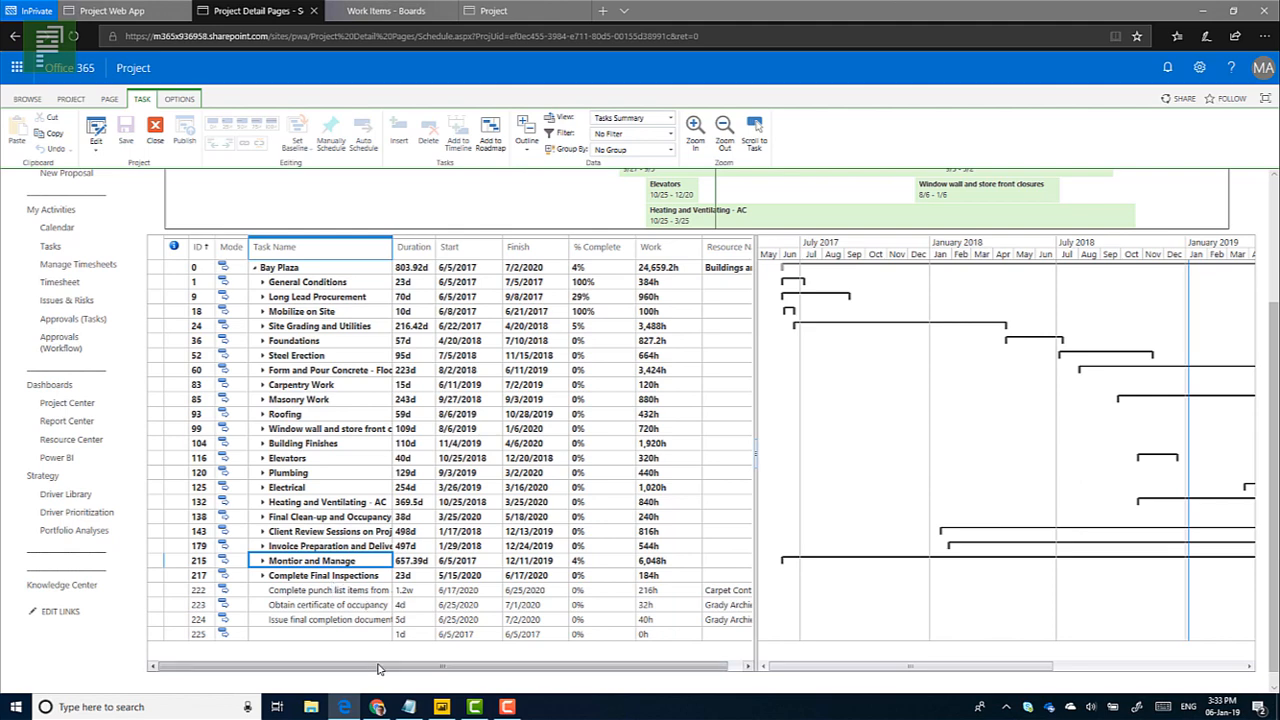
scroll(1048, 668, right, 3)
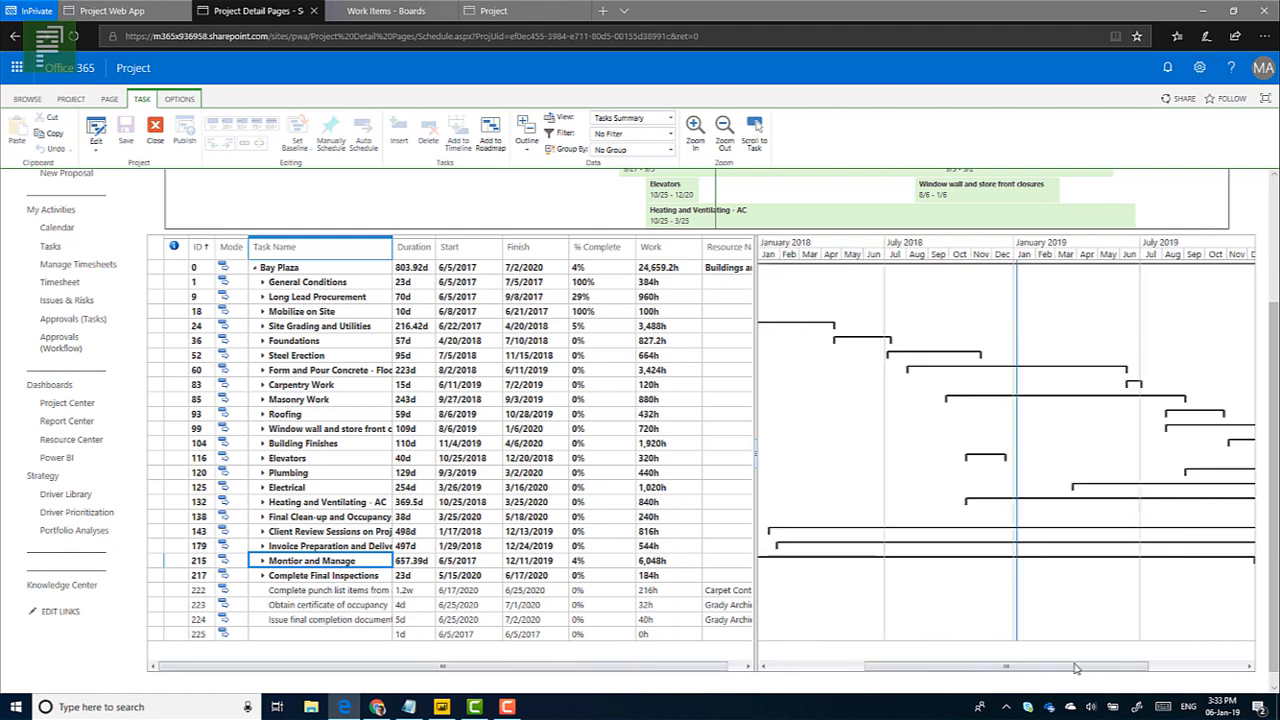
drag(1032, 662, 1130, 665)
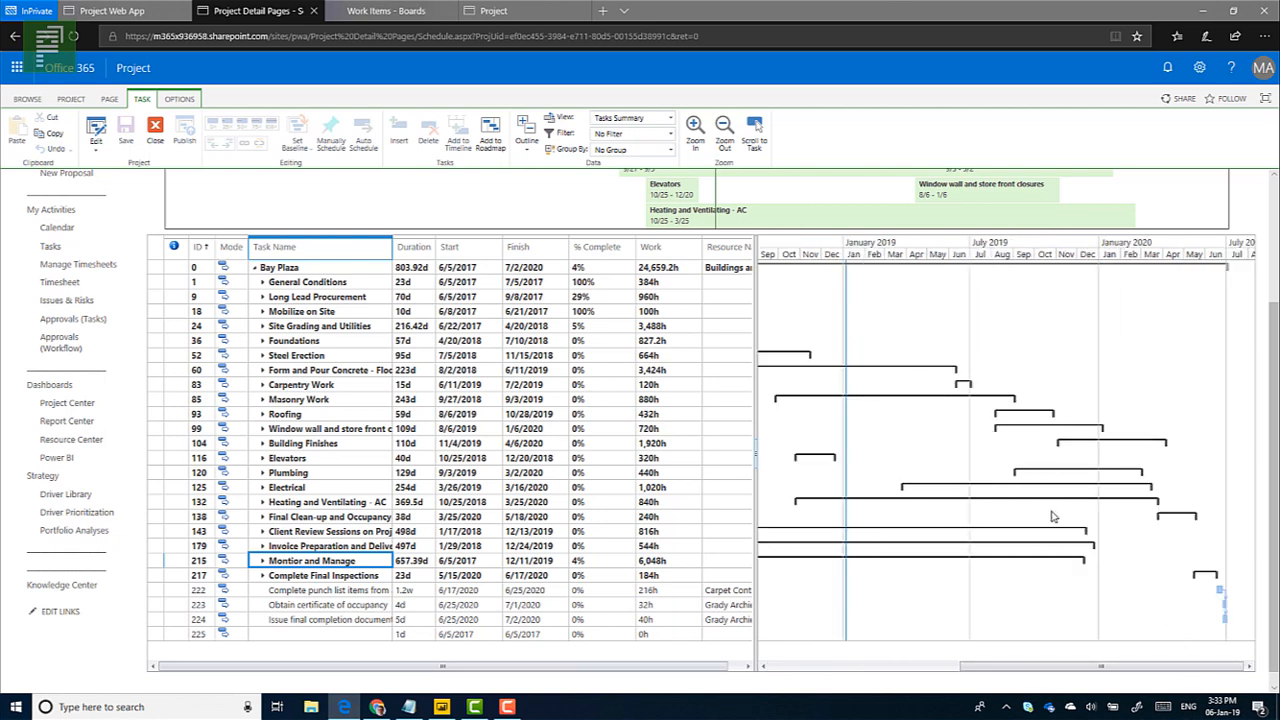
click(657, 503)
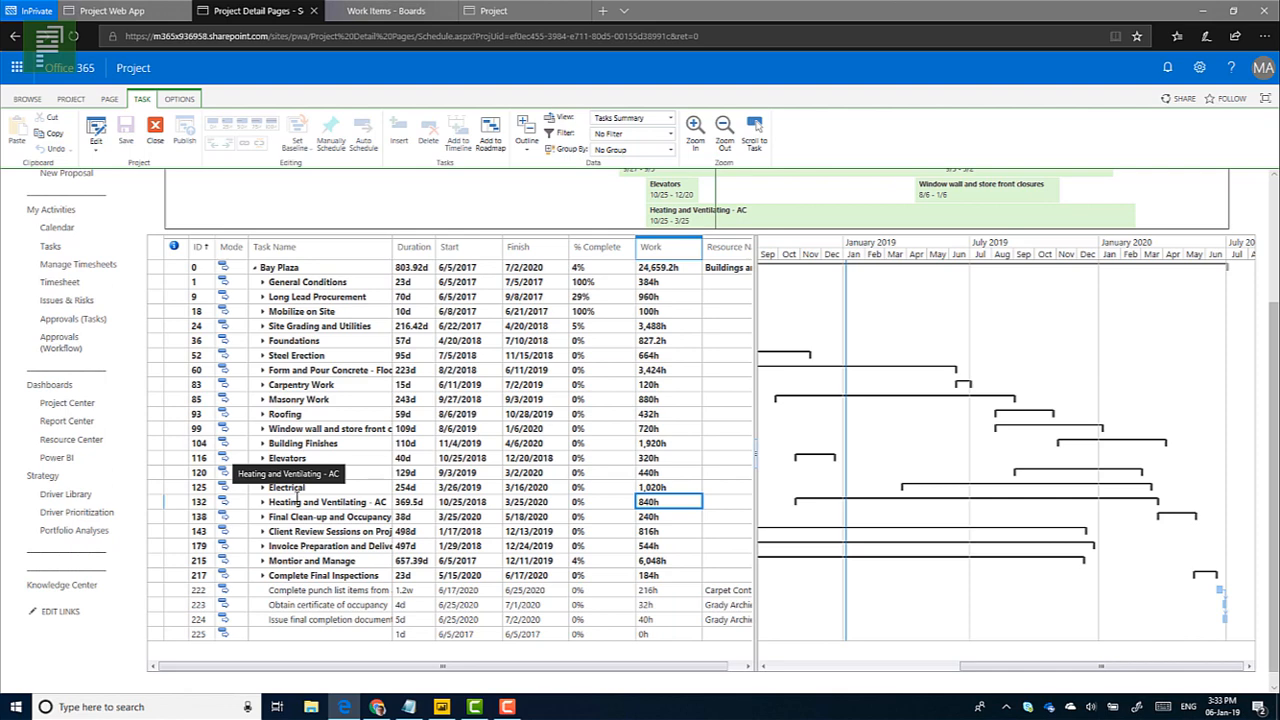
click(494, 10)
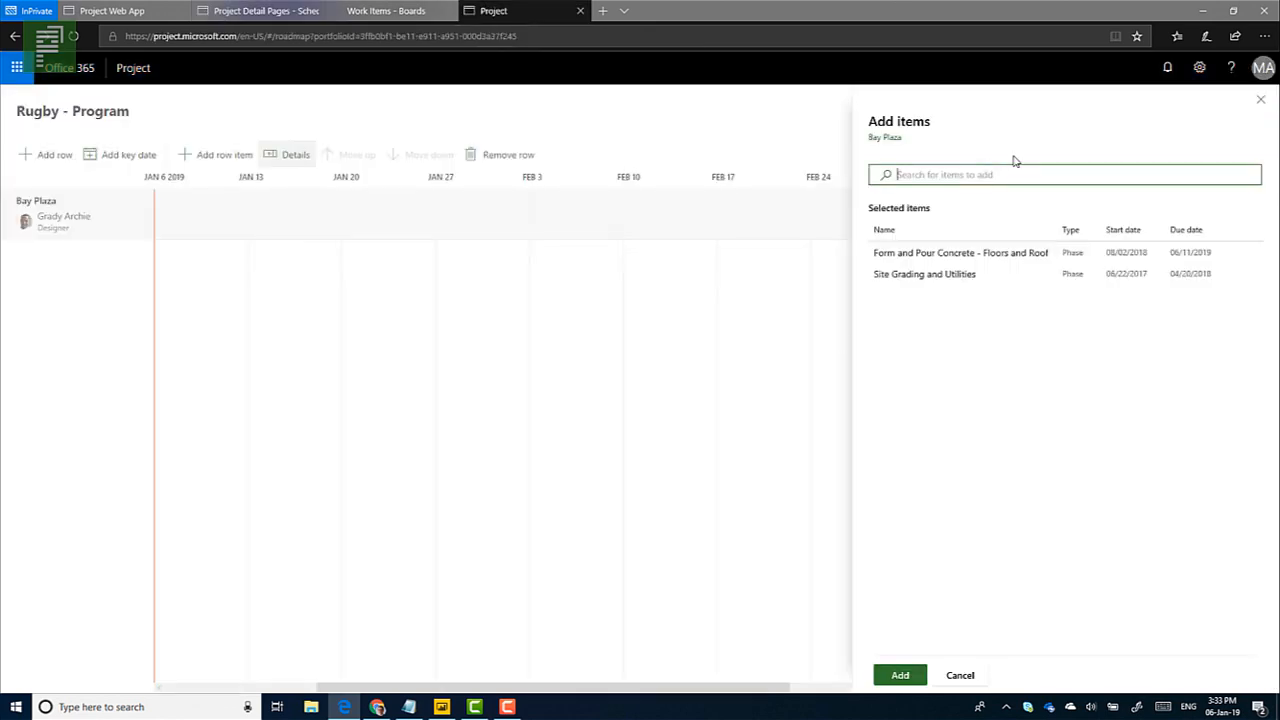
text(heat)
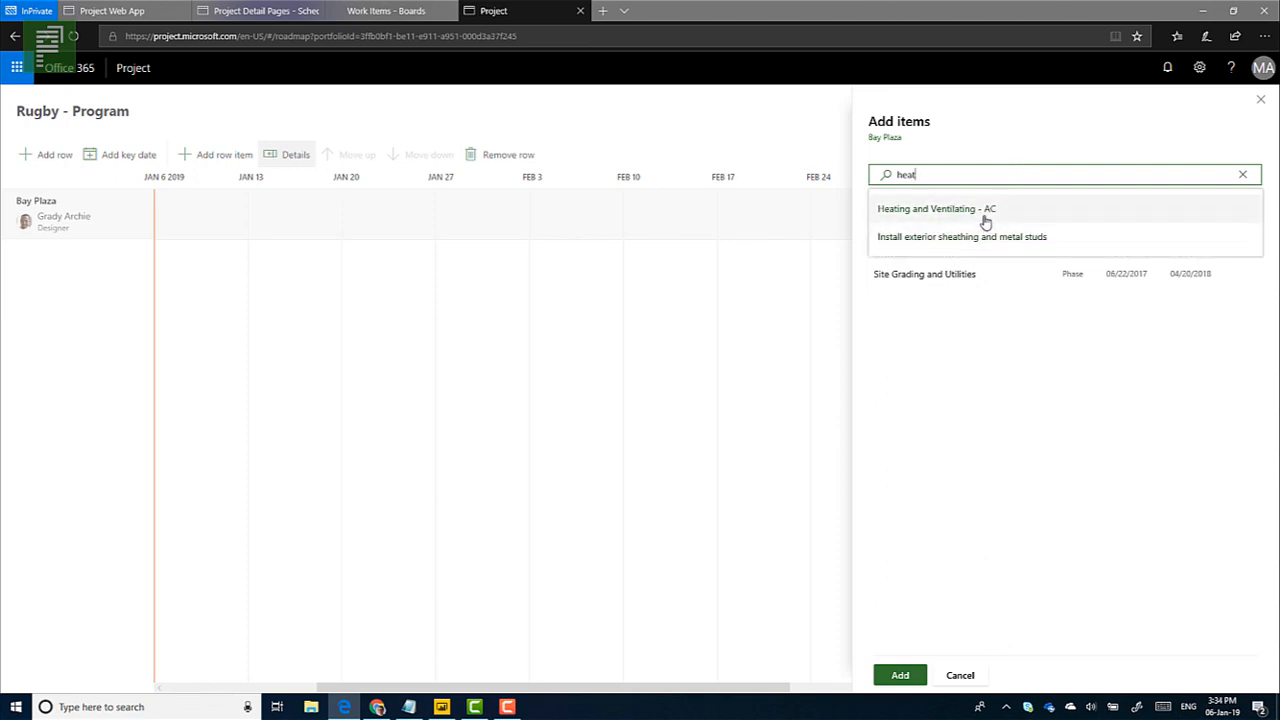
click(971, 222)
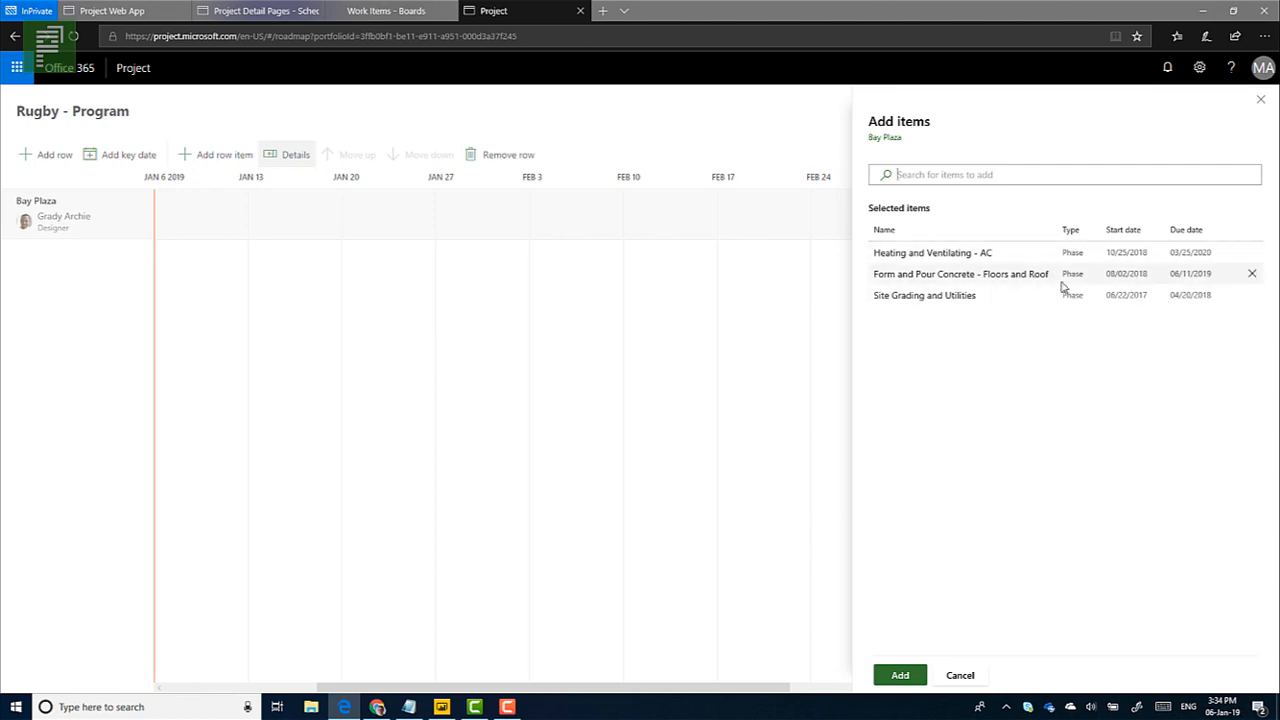
Return to the Bay Plaza schedule and examine the subtasks of "Heating and Ventilating - AC" and the available schedule views.
click(268, 10)
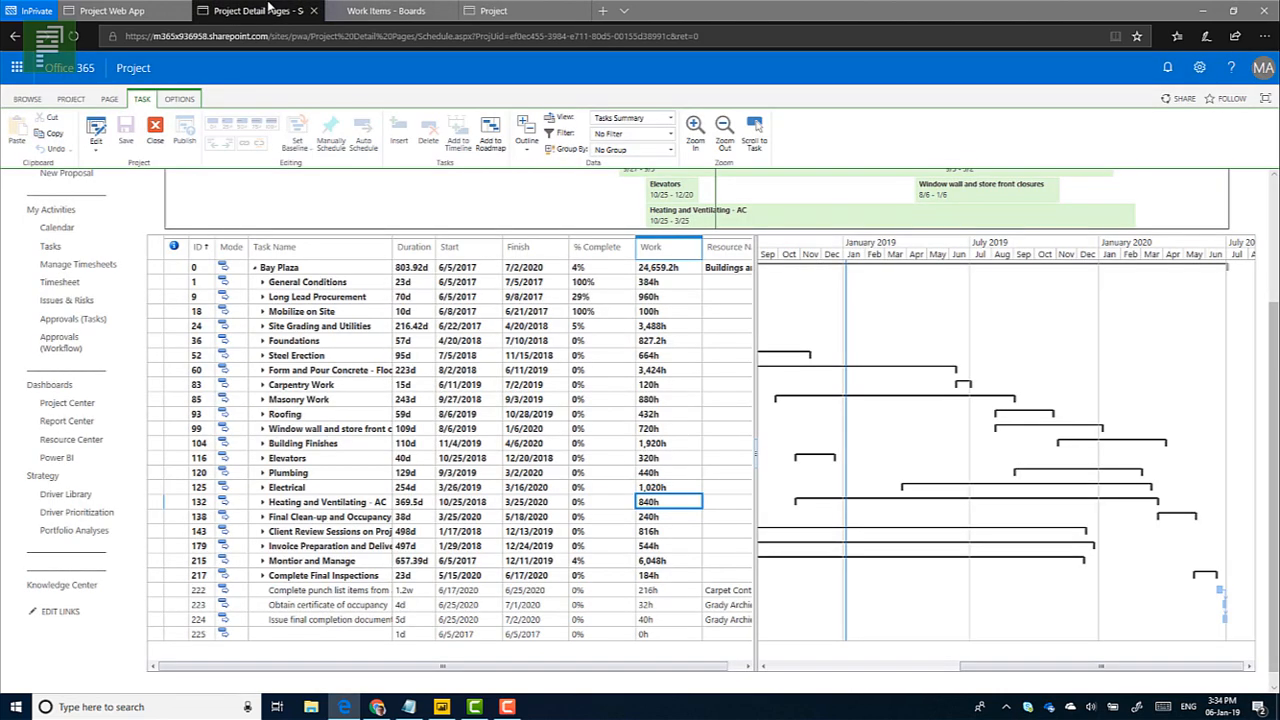
click(263, 502)
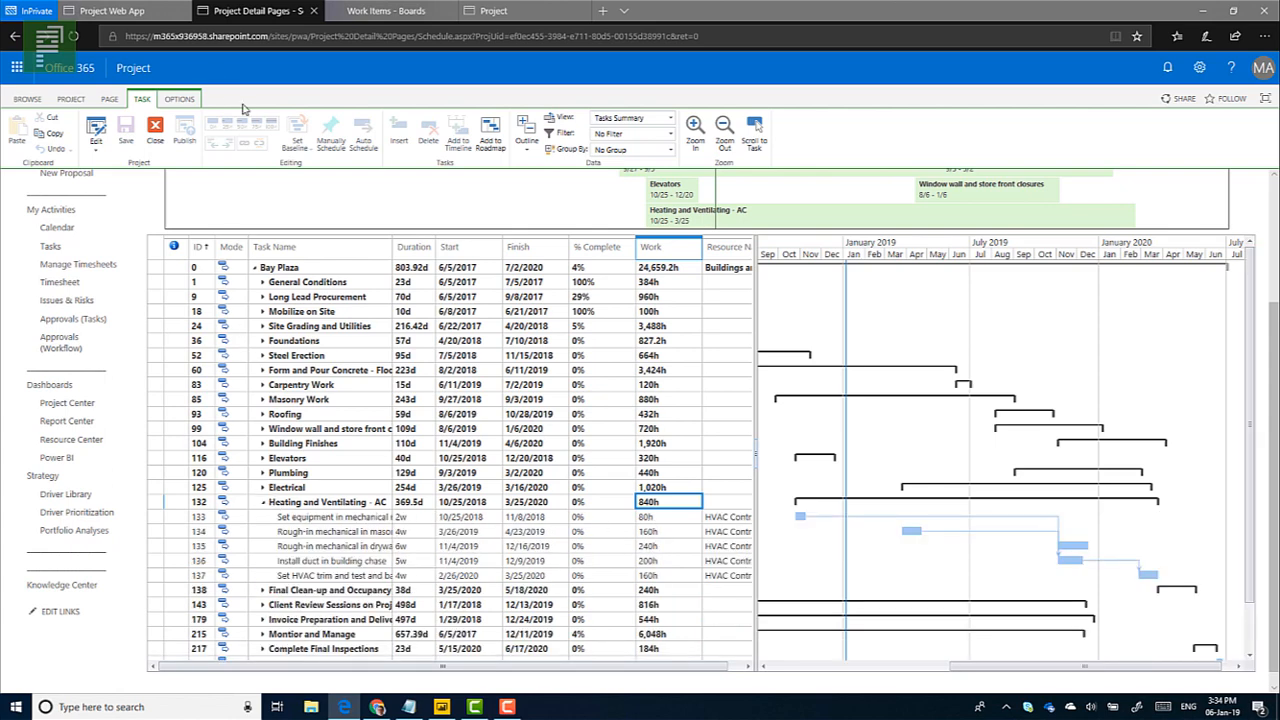
click(605, 118)
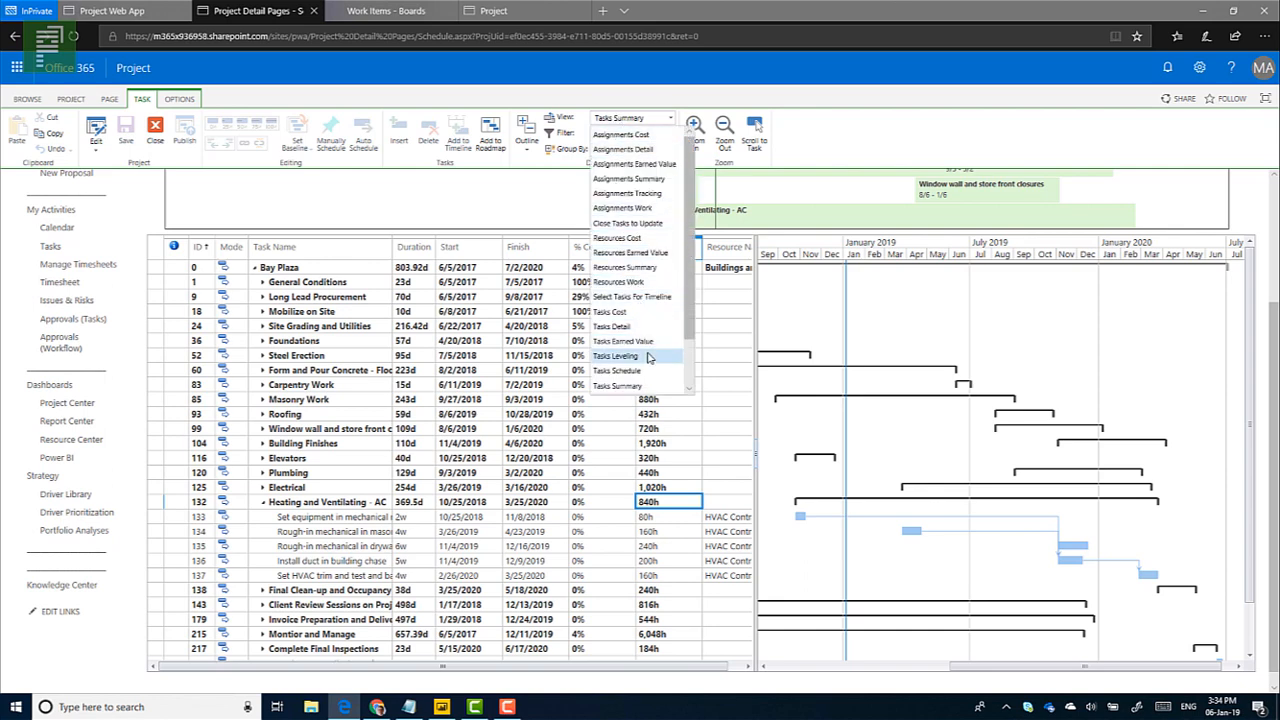
scroll(648, 357, down, 2)
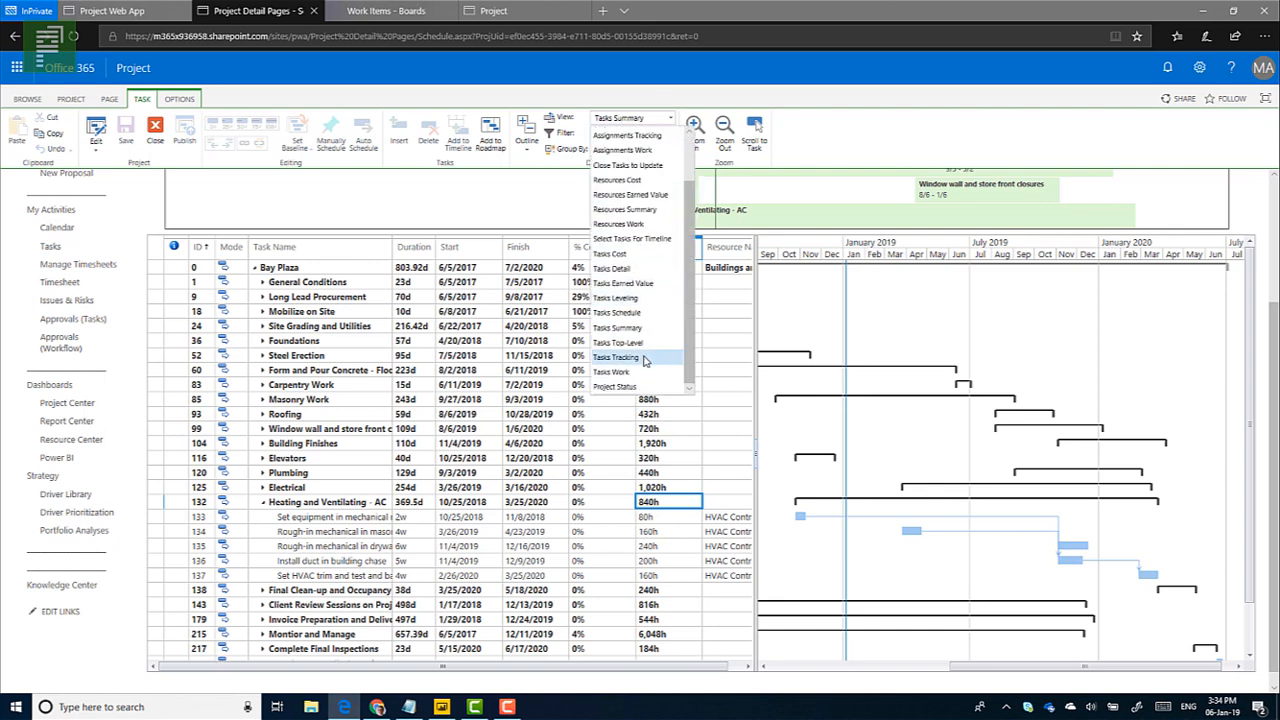
click(579, 362)
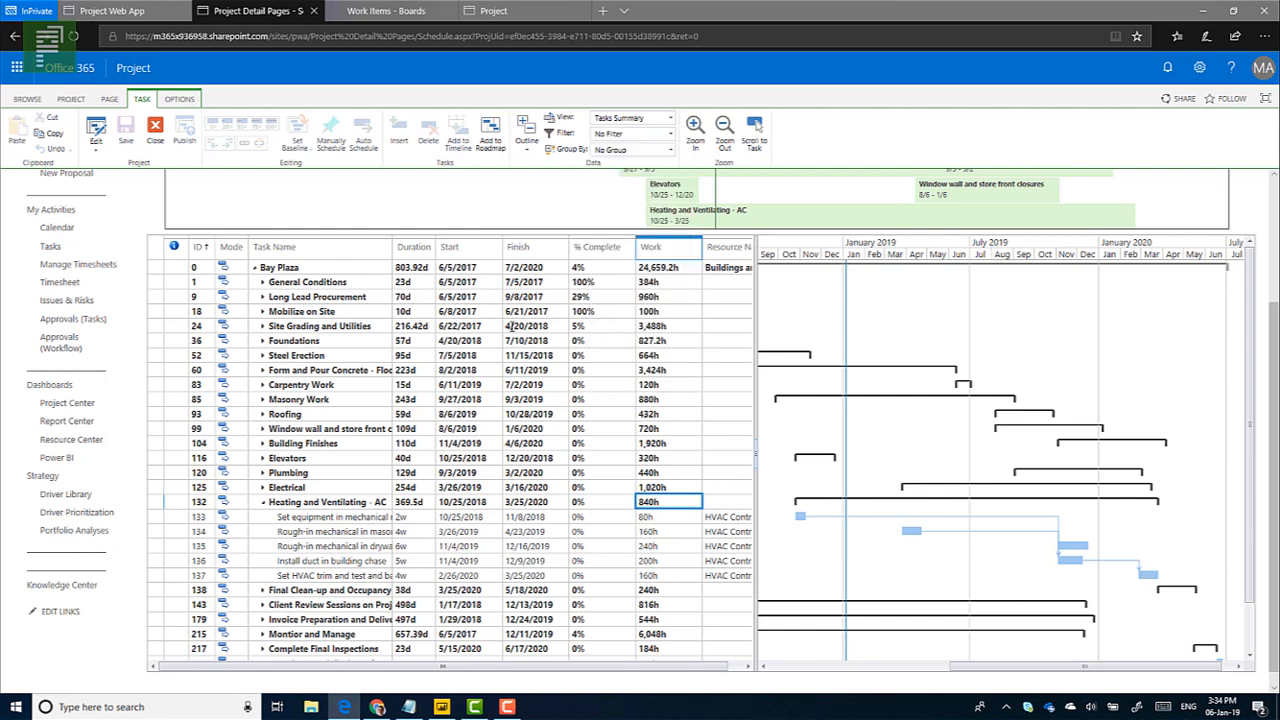
click(263, 502)
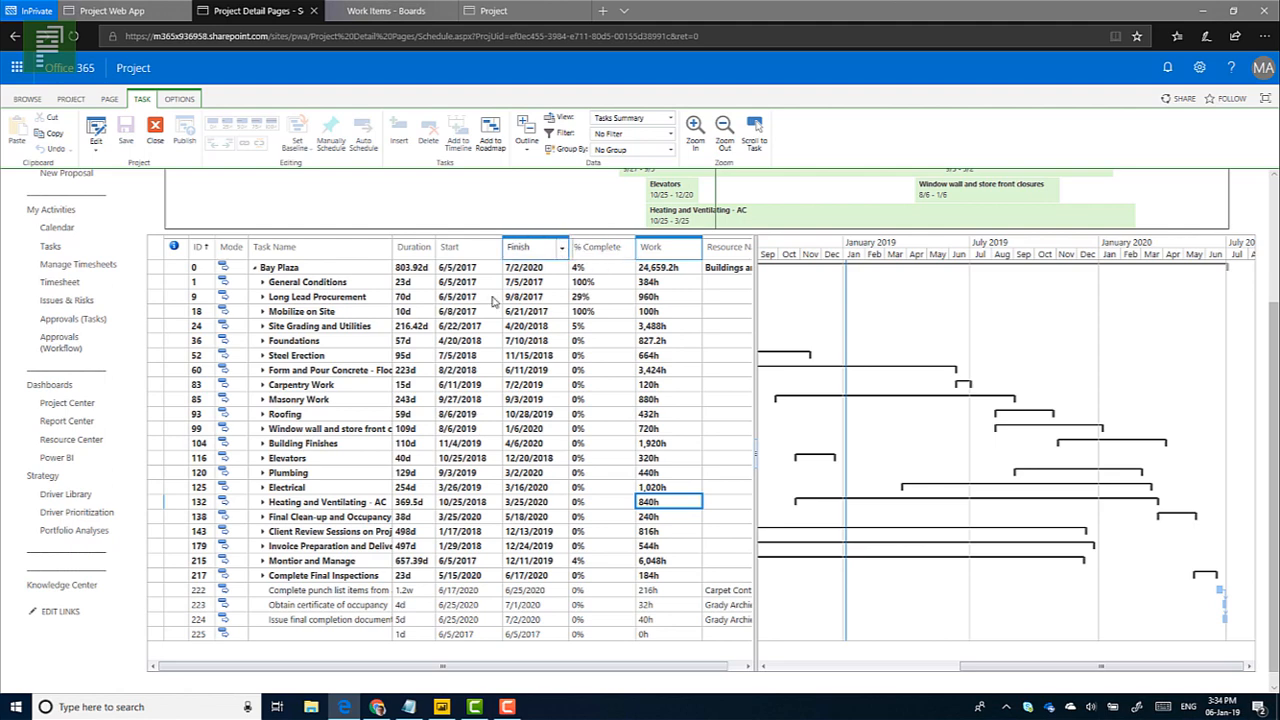
Expand all outline levels of the Bay Plaza schedule, filter it to 0d duration tasks and select the Iron and Bracing Complete milestone.
click(527, 138)
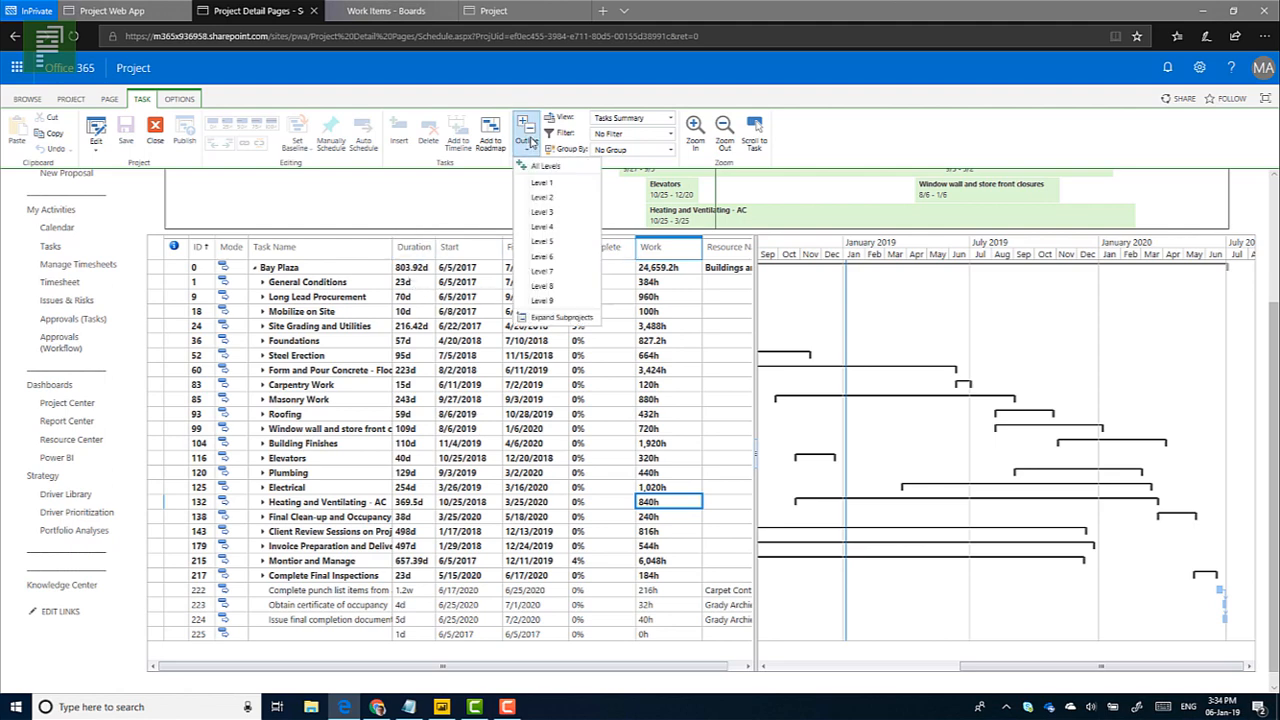
click(545, 167)
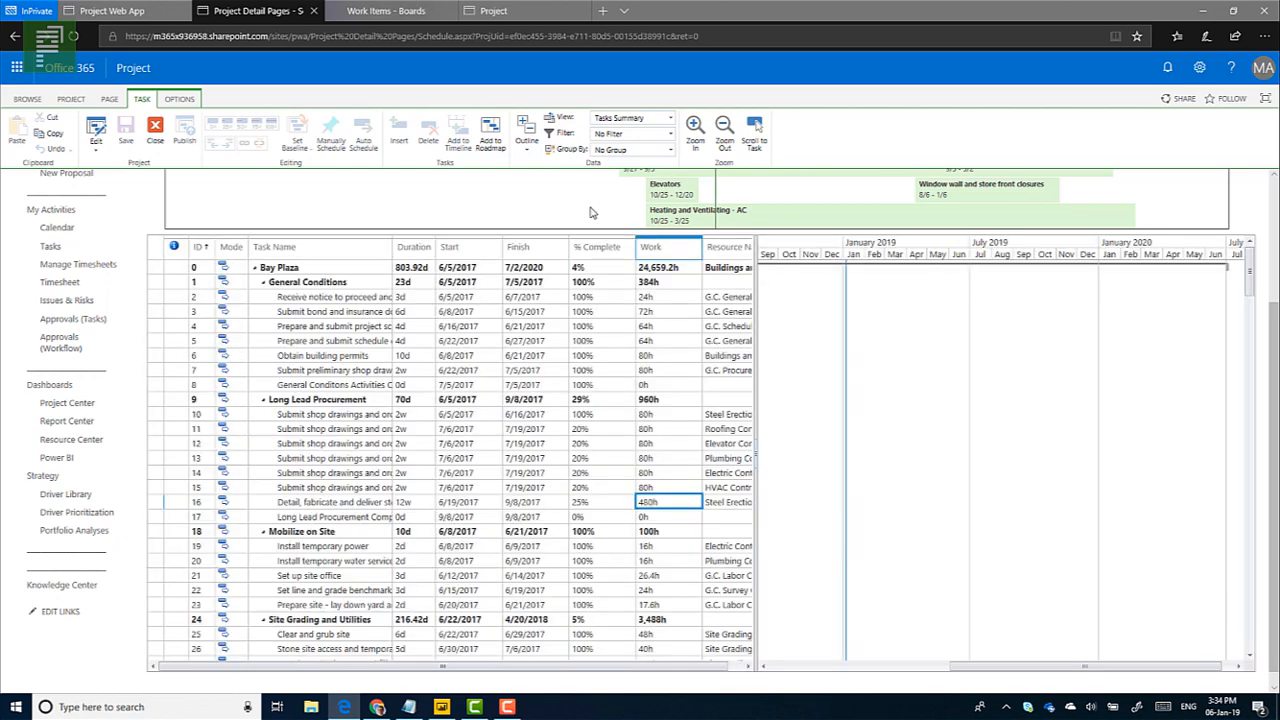
click(428, 251)
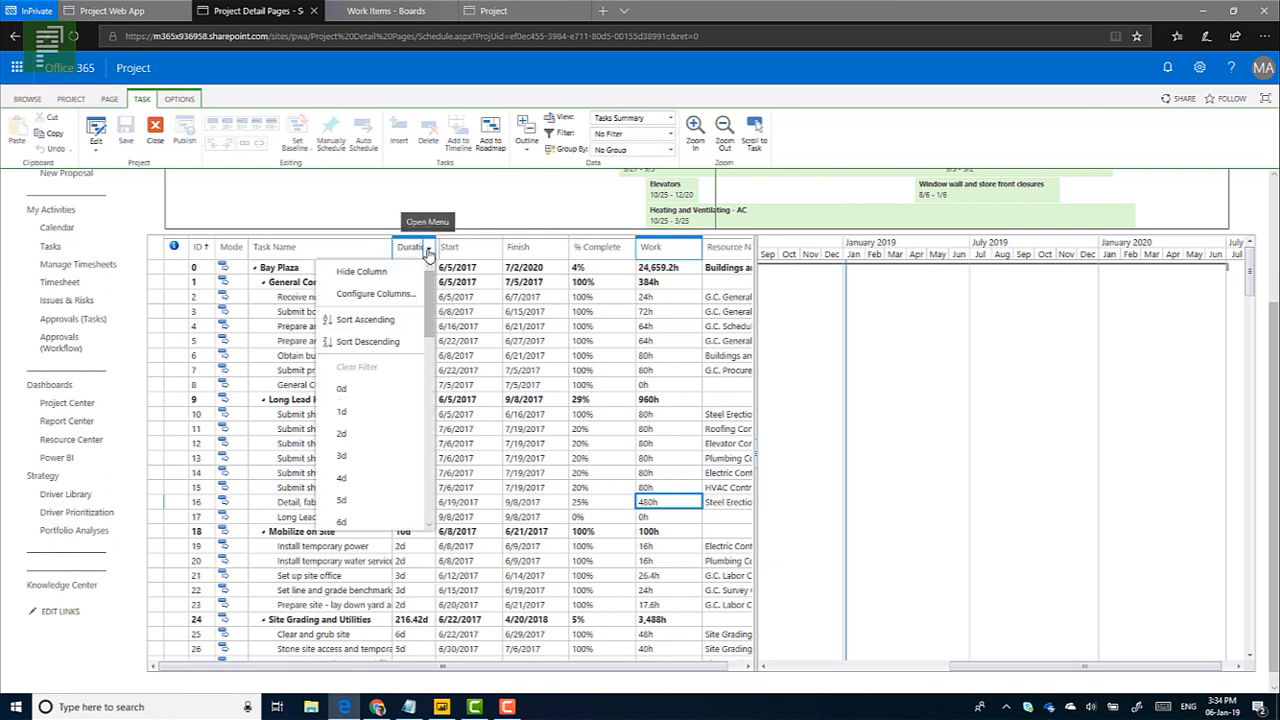
click(368, 389)
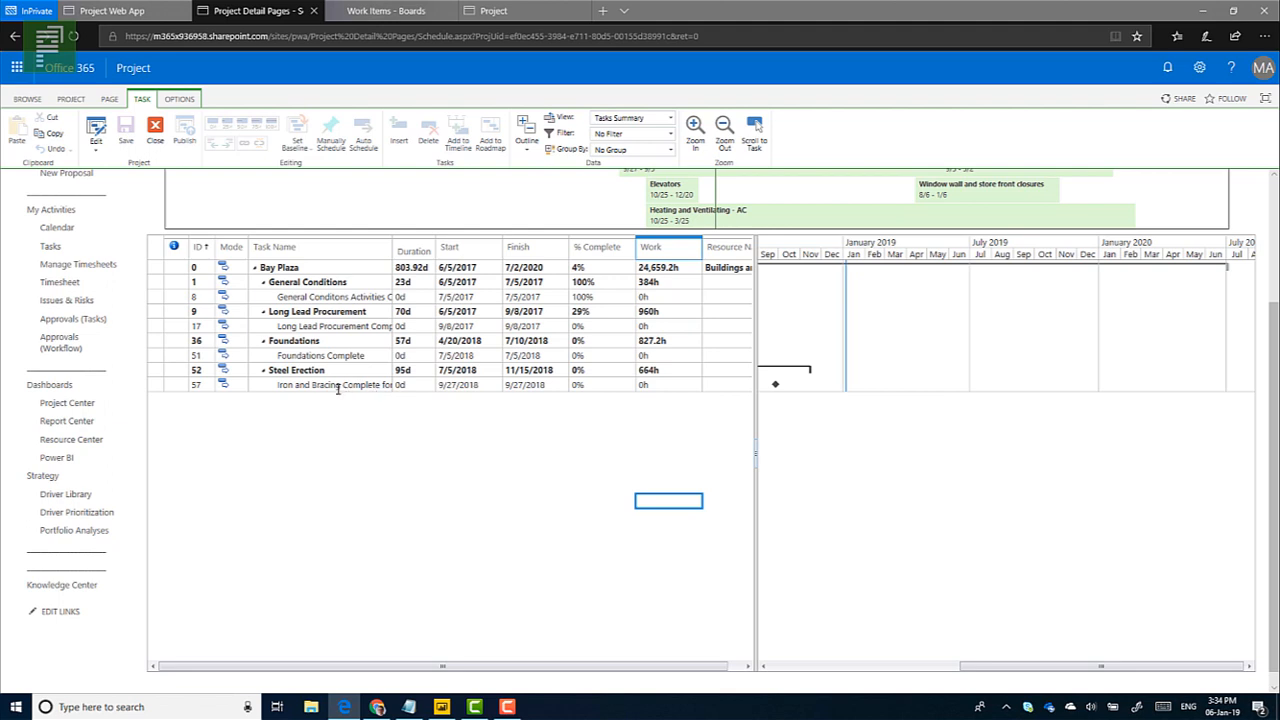
click(336, 386)
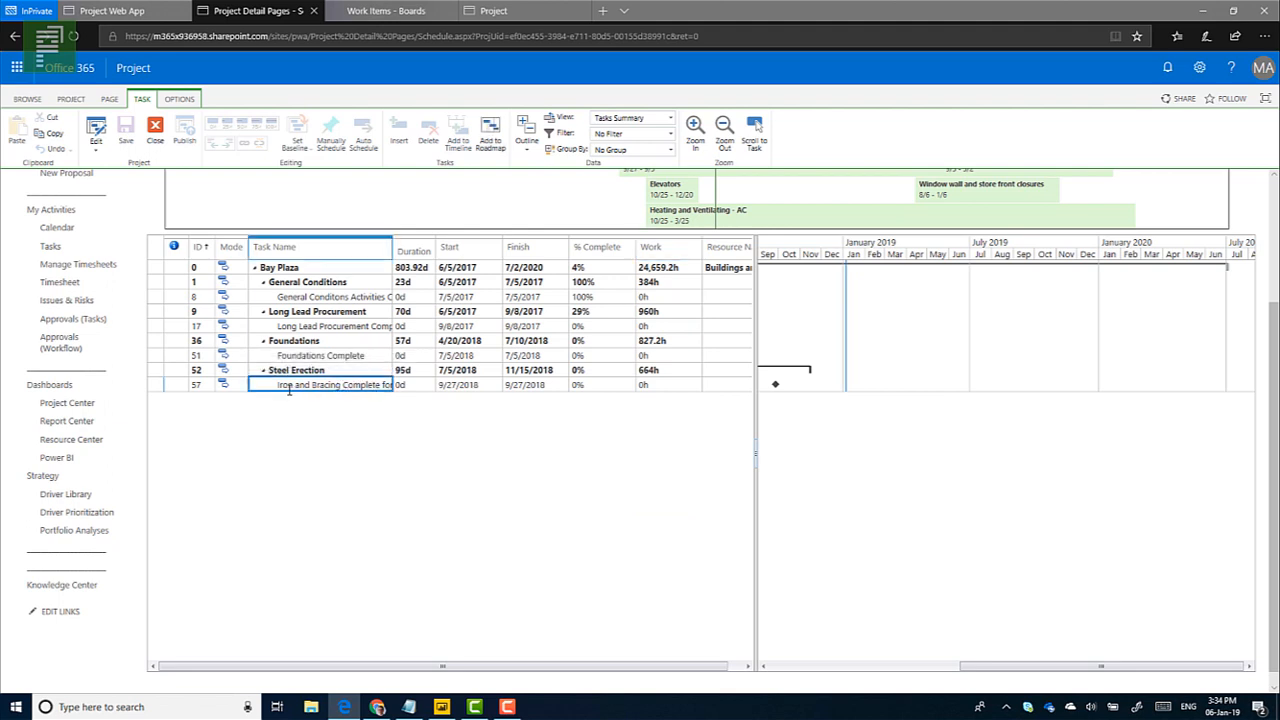
On the roadmap, search "iron and", select "Iron and Bracing Complete for all floors and roof", and add all selected items to the Bay Plaza row.
click(527, 7)
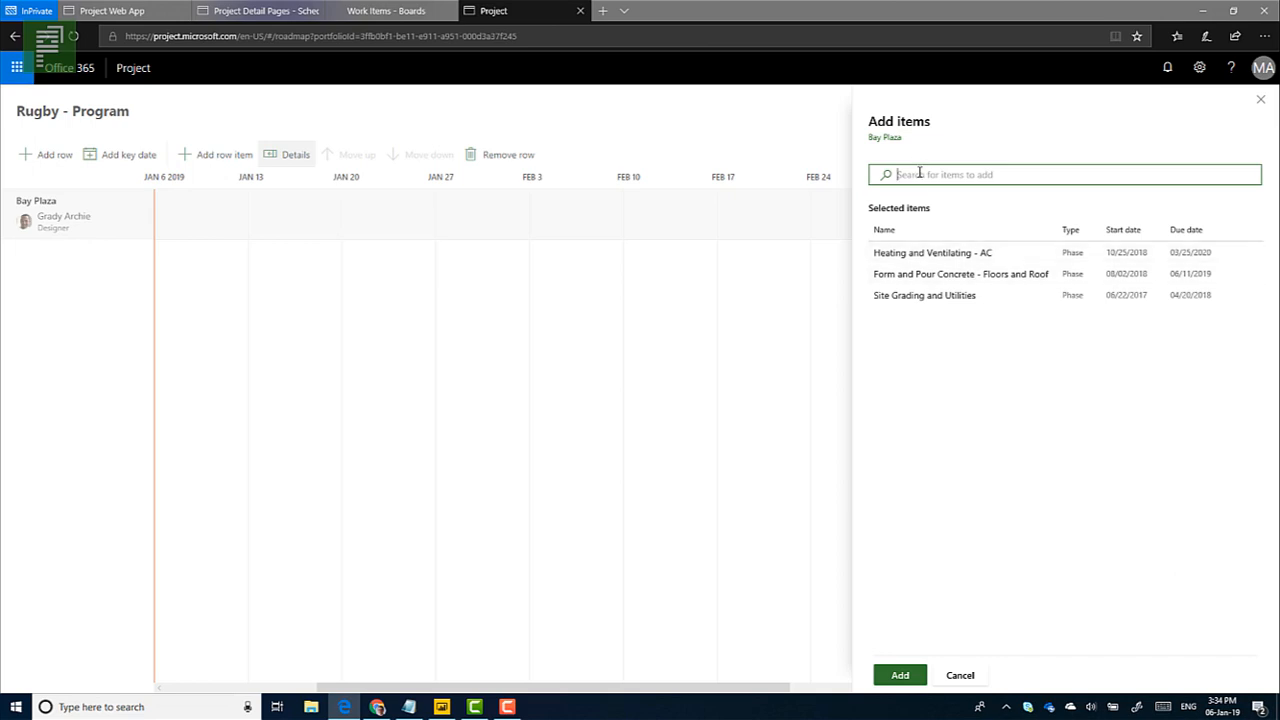
text(iron and)
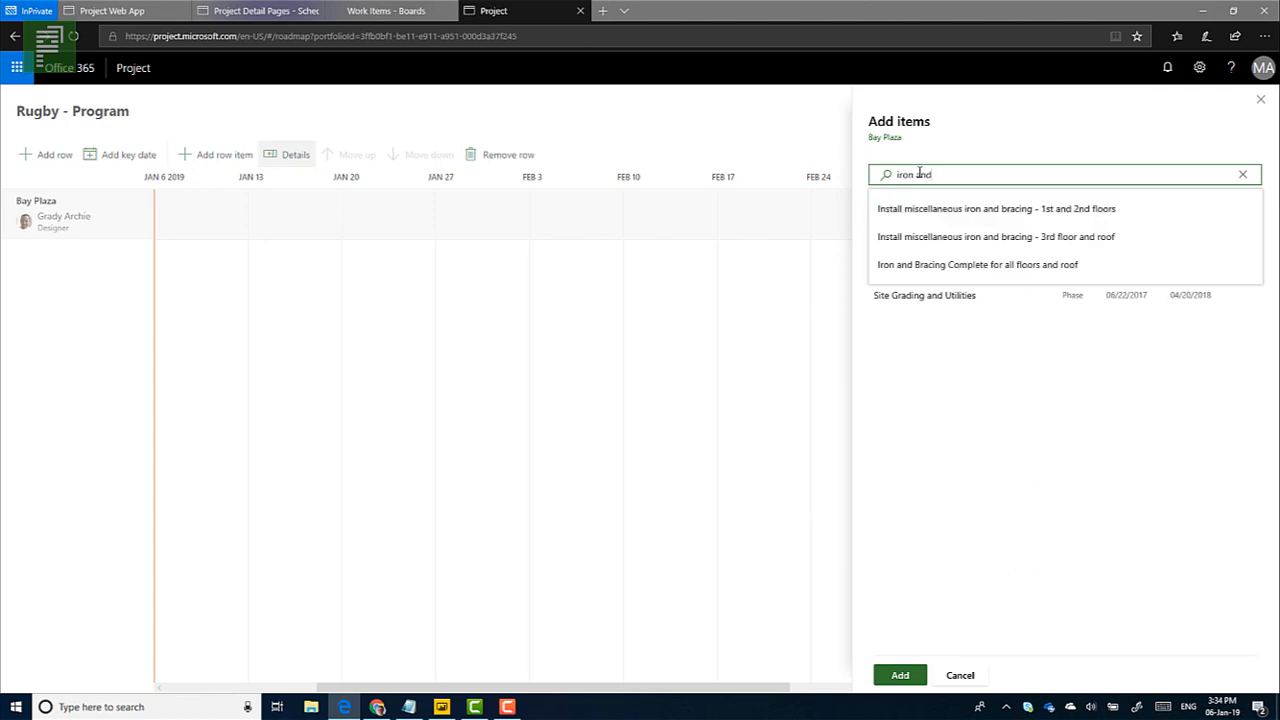
click(917, 264)
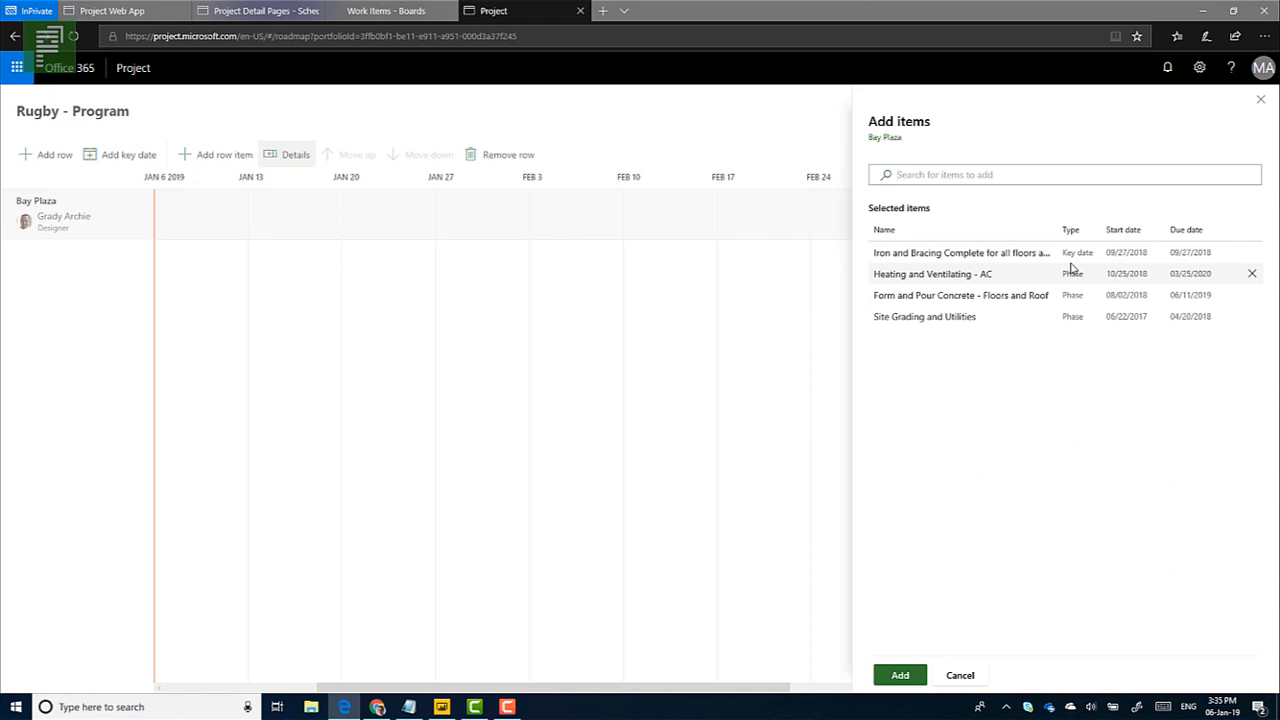
click(900, 676)
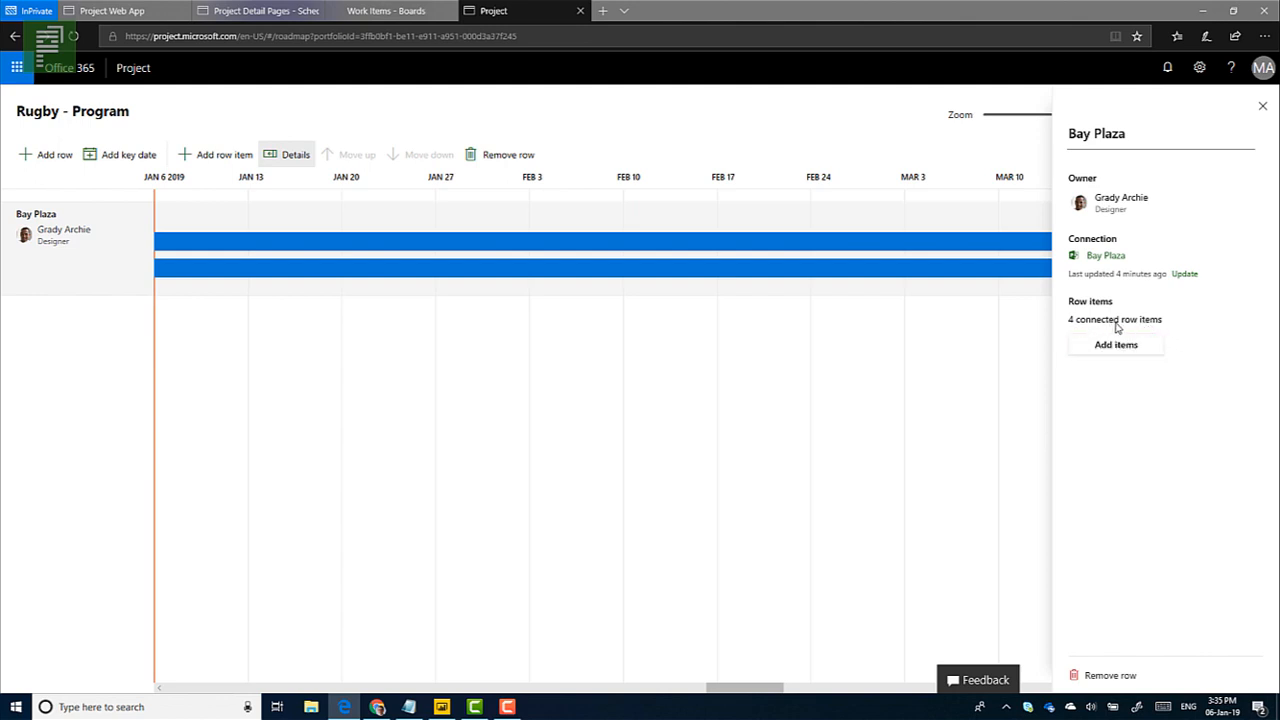
click(1262, 106)
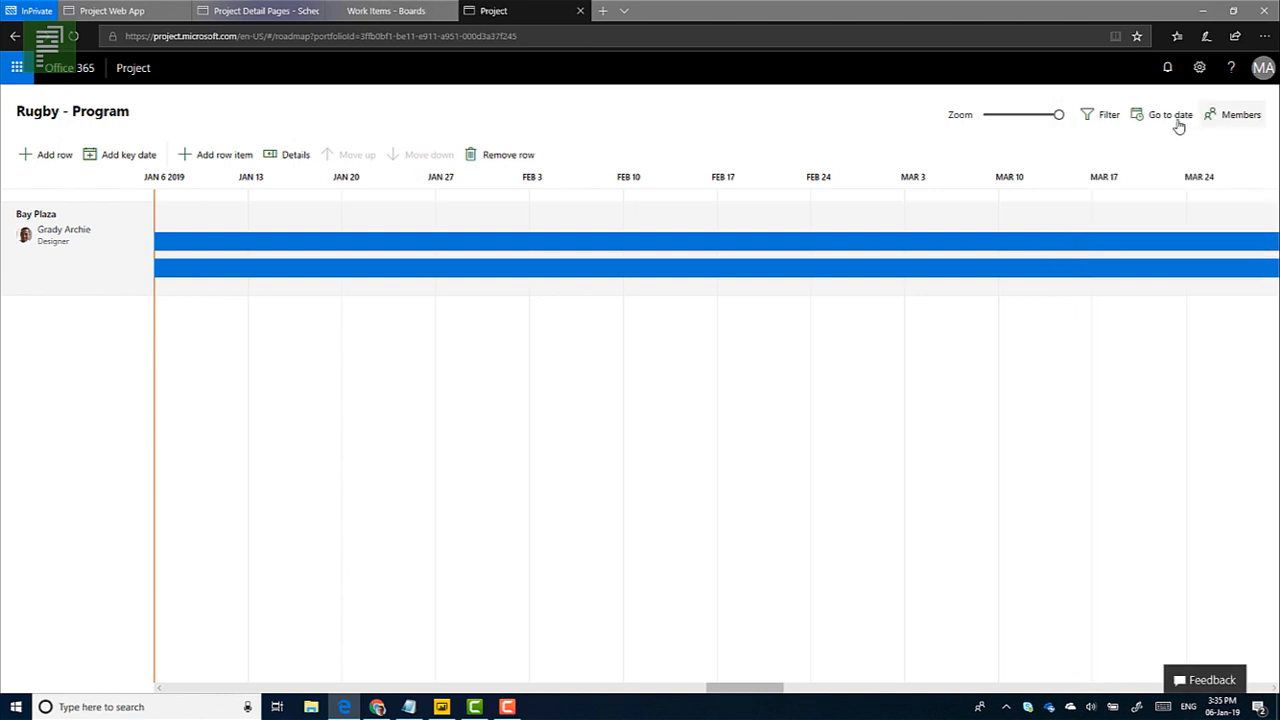
Set the status of the Site Grading and Utilities phase on the roadmap to Done and review its details.
click(994, 116)
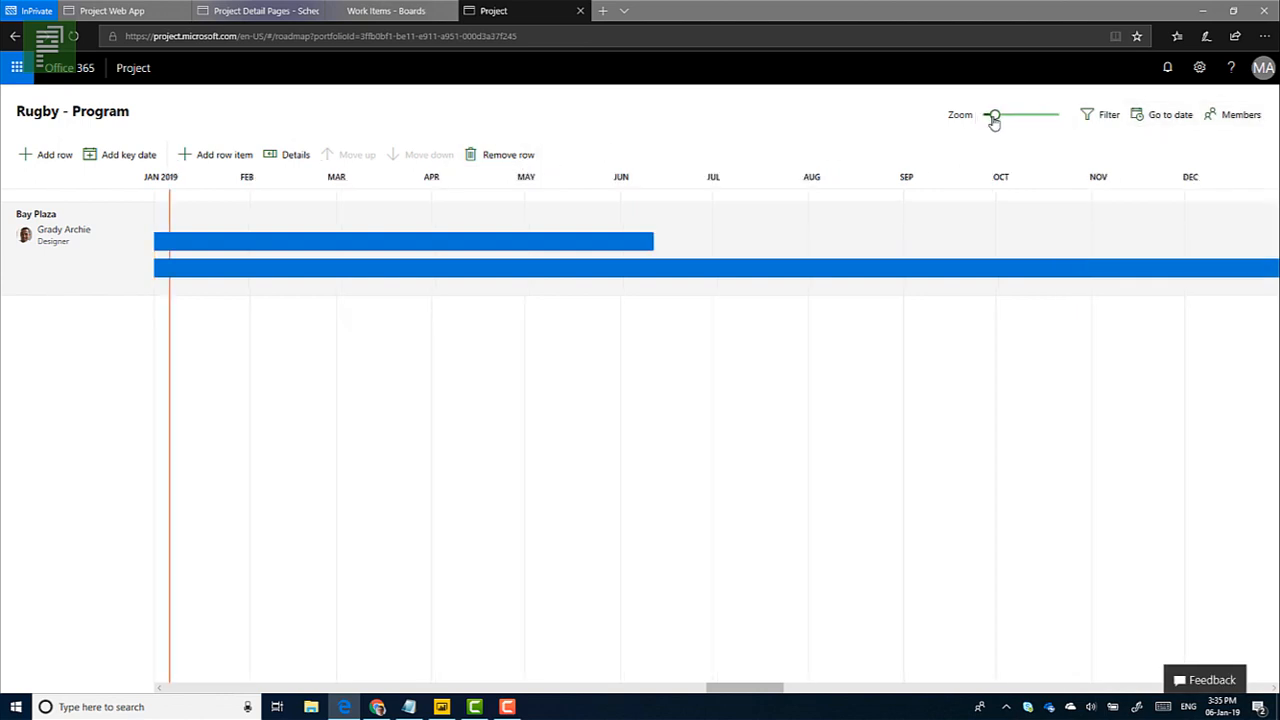
drag(1006, 120, 952, 114)
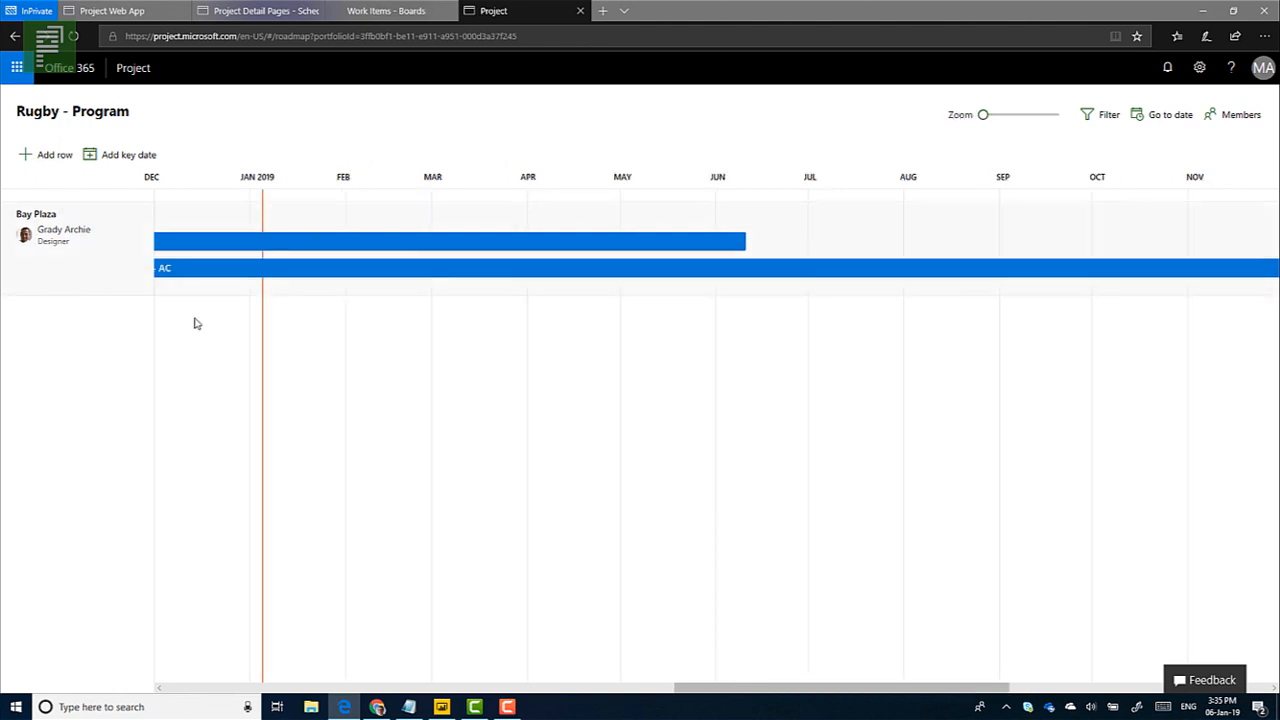
drag(686, 689, 191, 670)
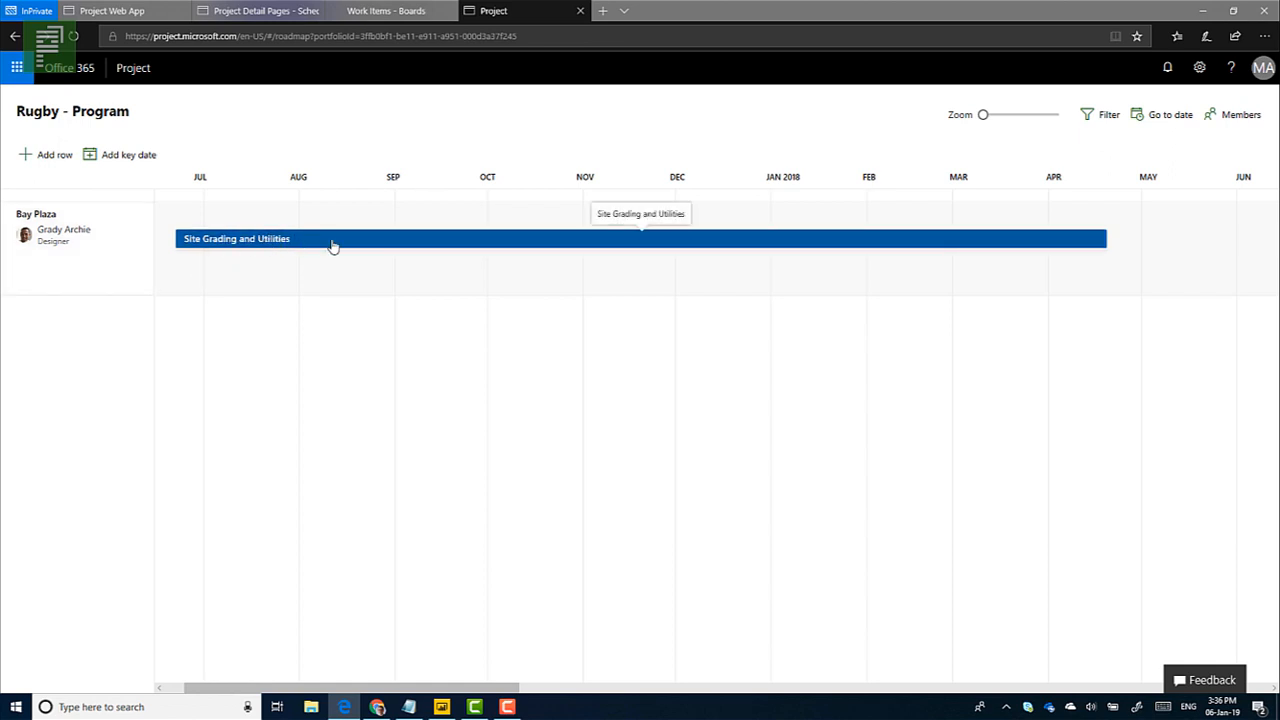
click(385, 246)
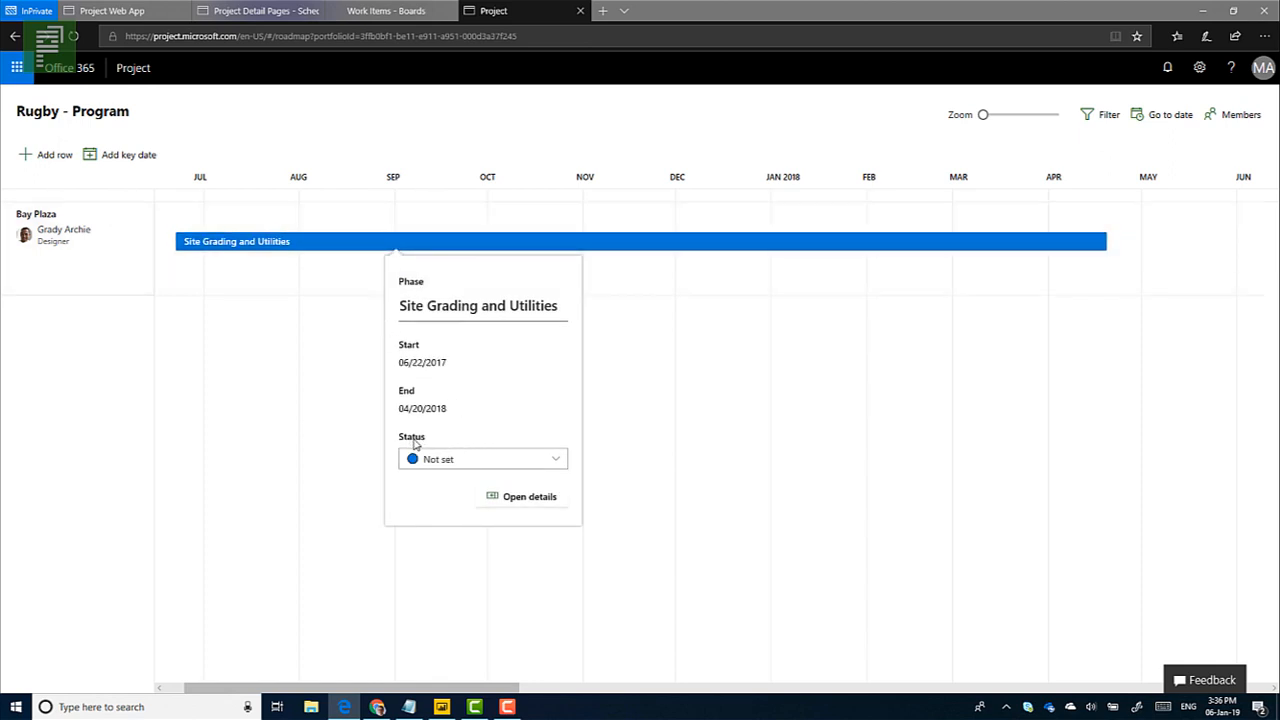
click(452, 459)
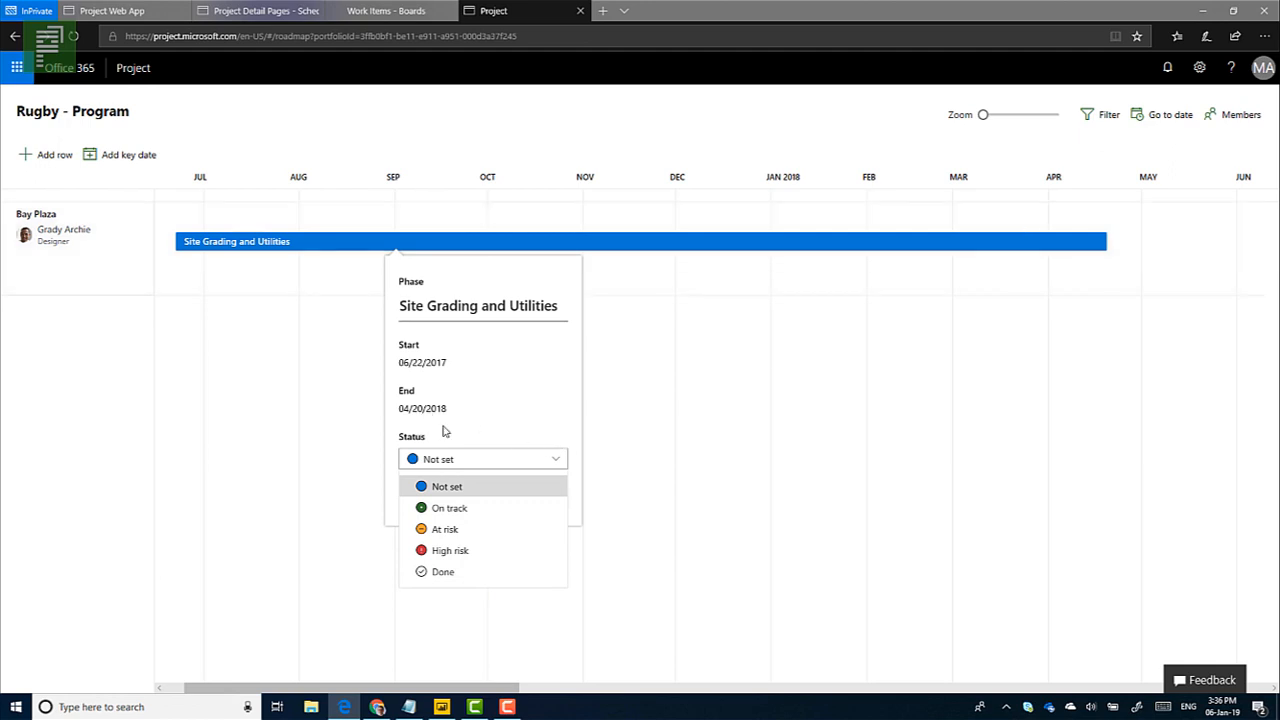
click(439, 571)
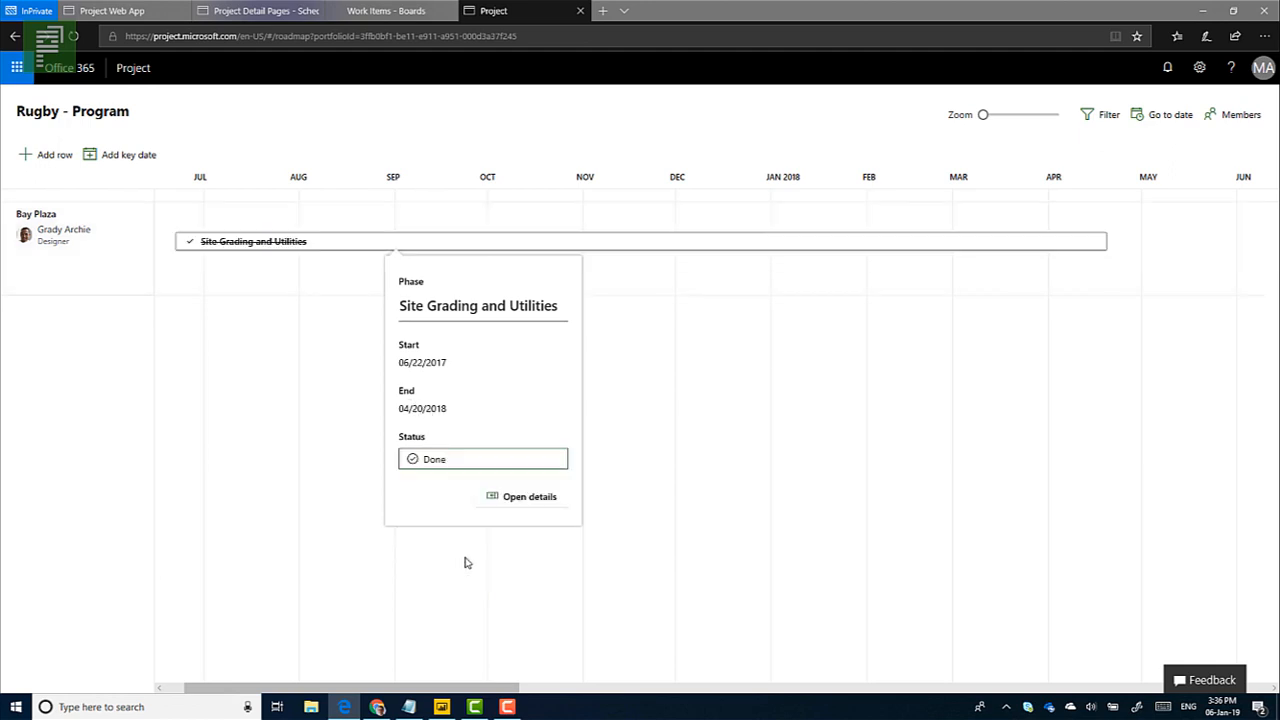
click(497, 505)
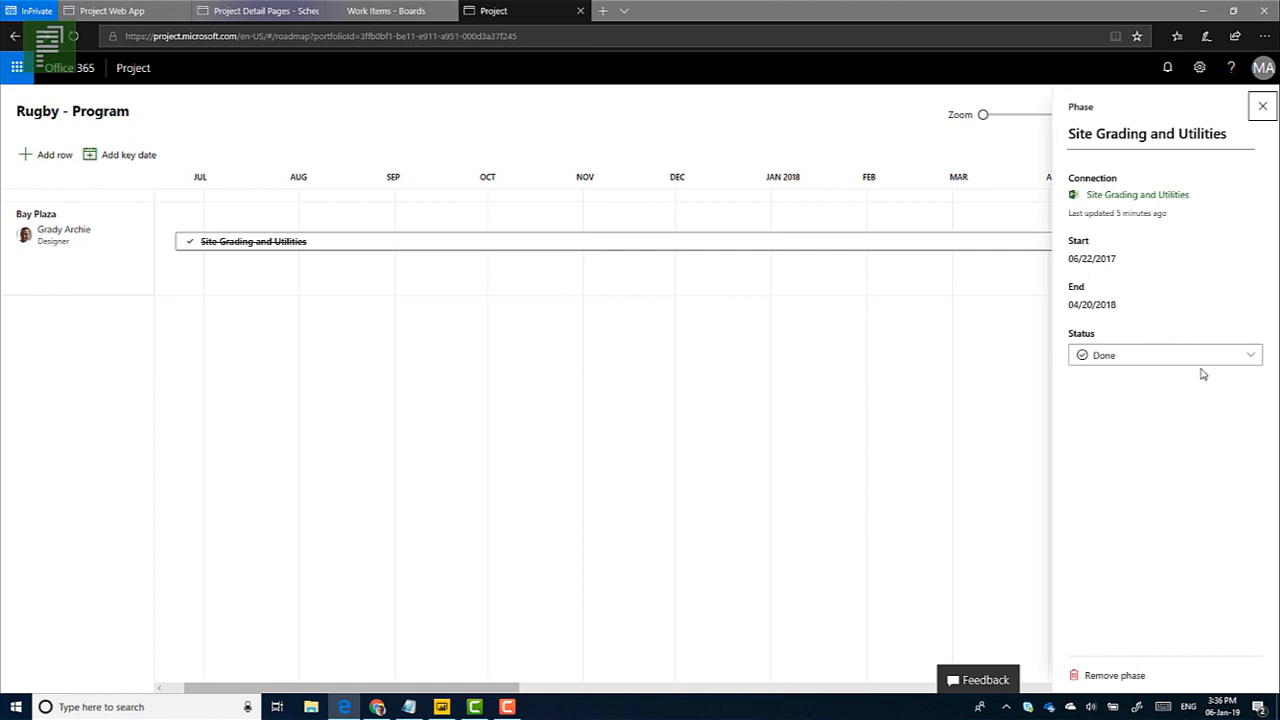
click(1262, 106)
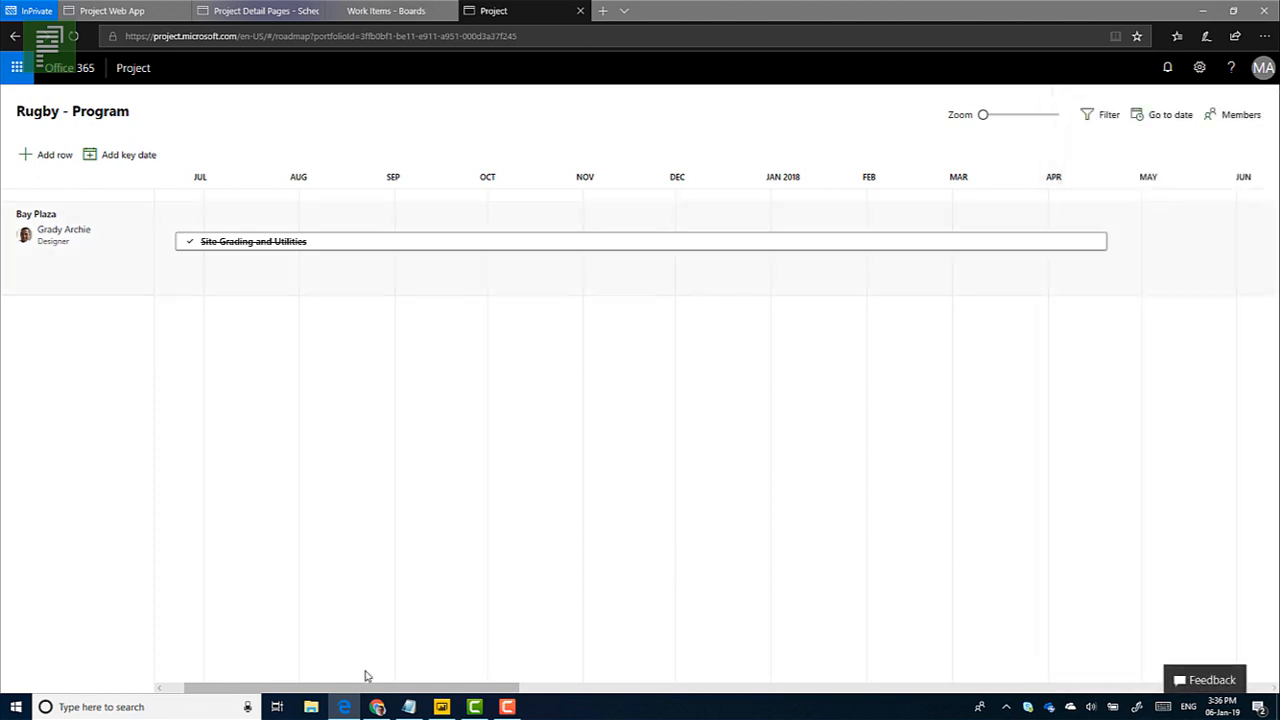
Set the status of the "Iron and Bracing Complete for all floors and roof" key date in the Bay Plaza row to On track.
drag(374, 693, 684, 707)
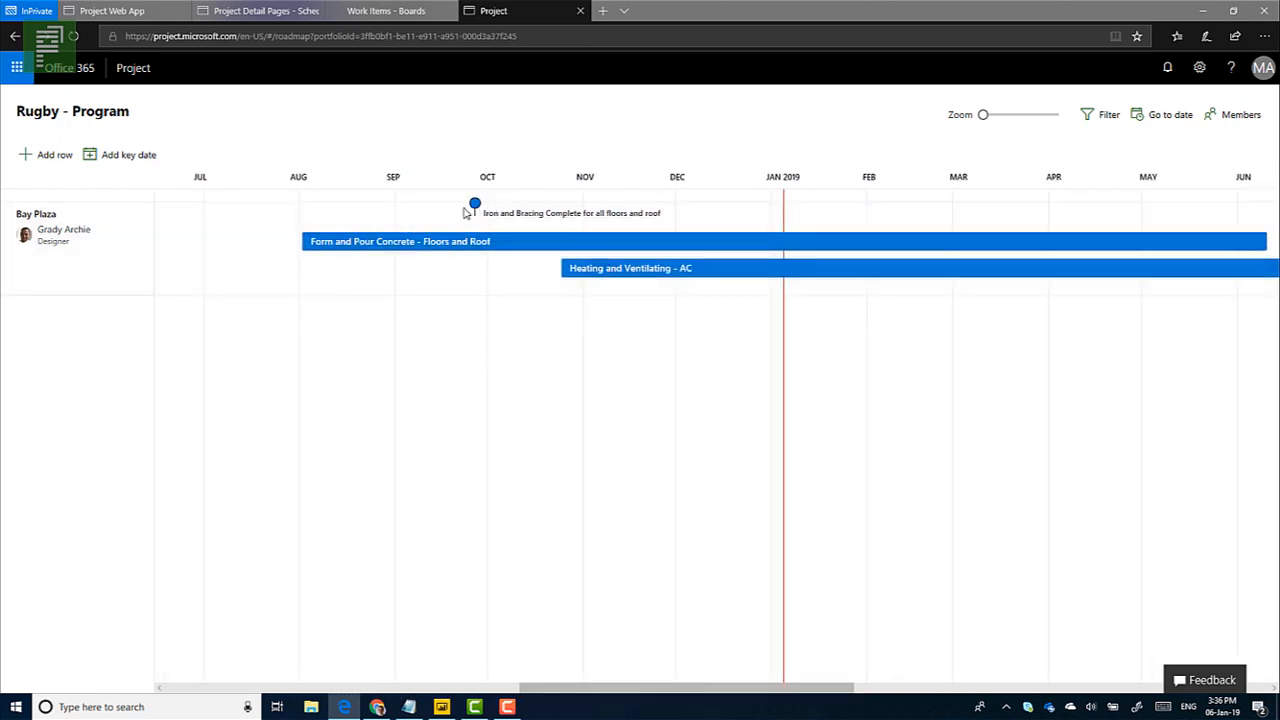
click(494, 214)
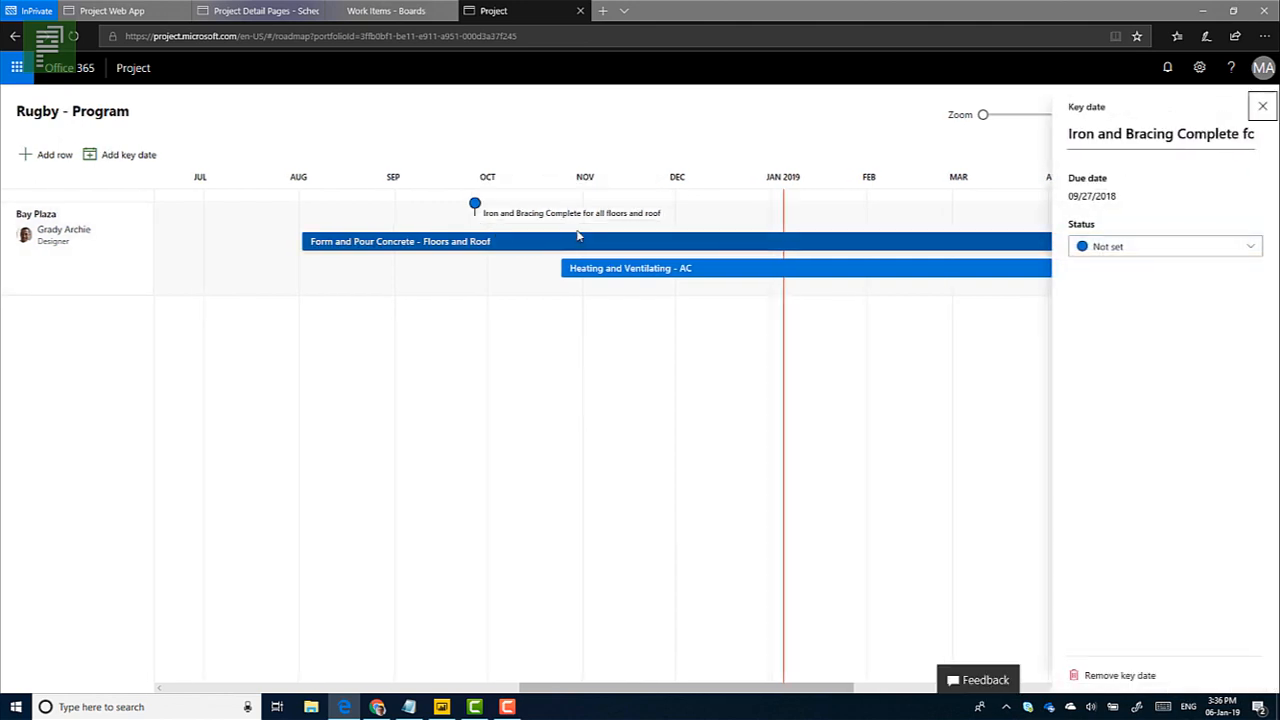
click(1112, 315)
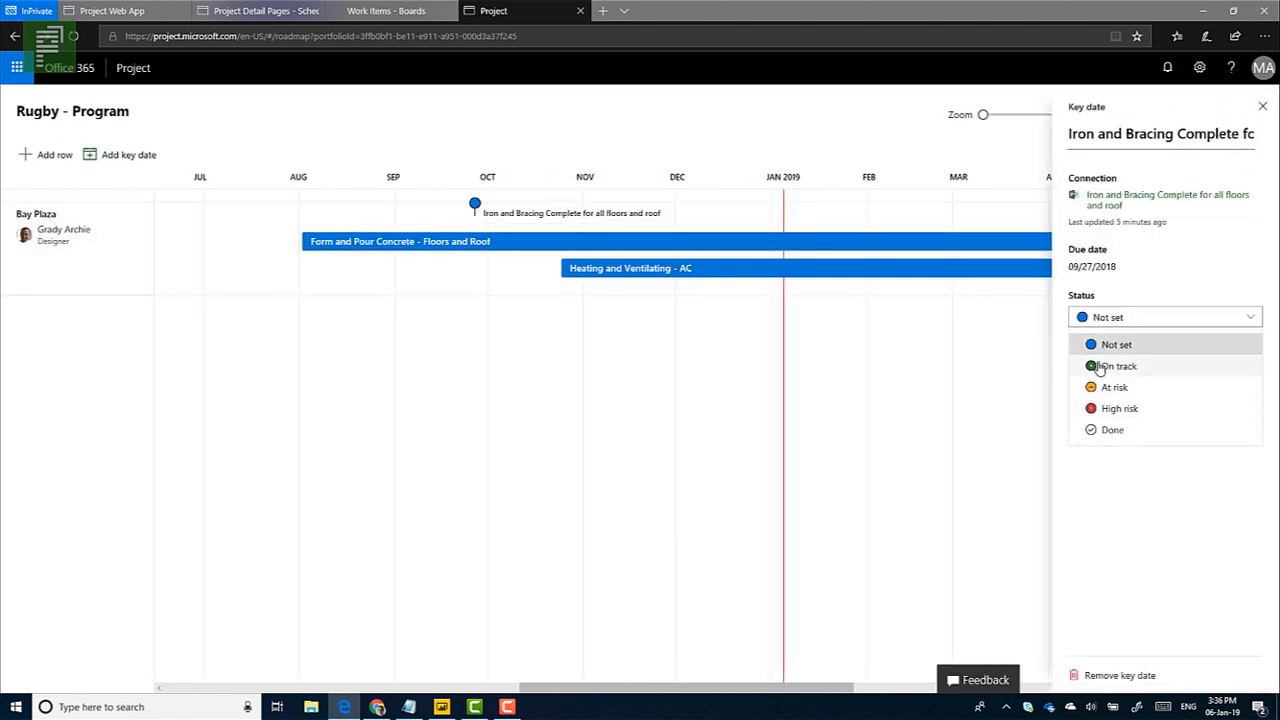
click(1100, 363)
Set the status of the Bay Plaza phase "Form and Pour Concrete - Floors and Roof" to On track.
click(548, 249)
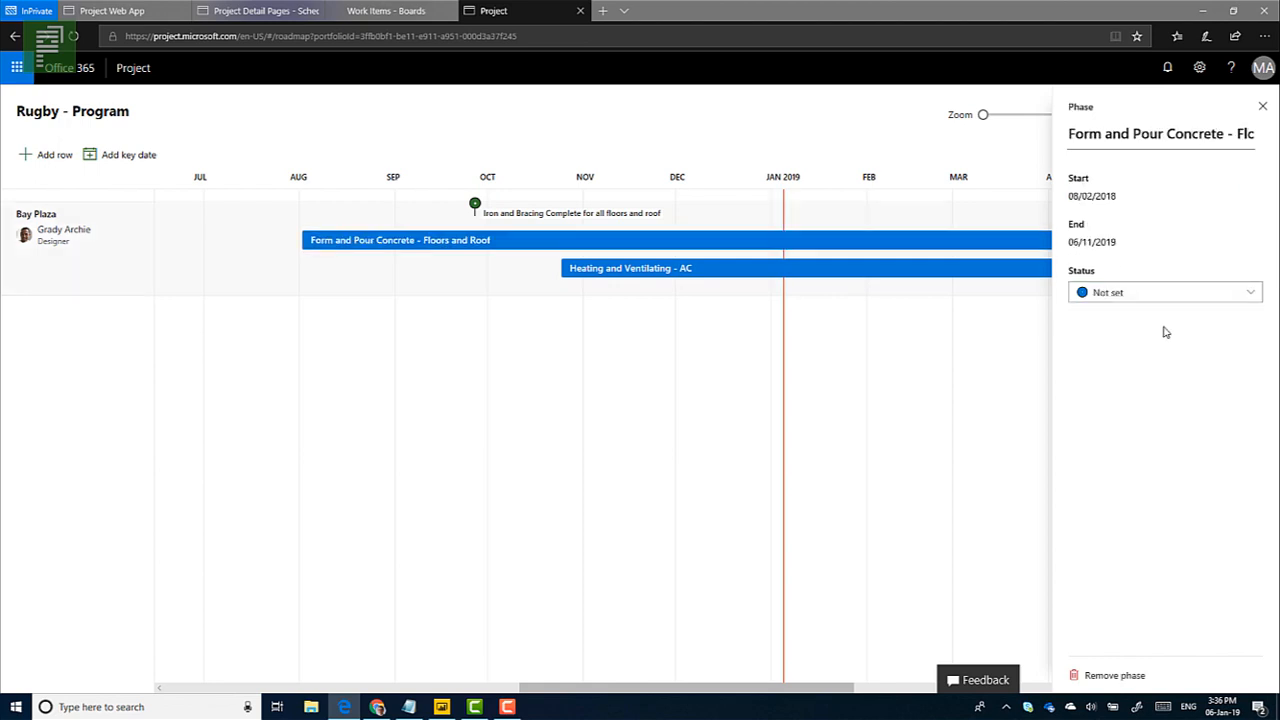
click(1150, 357)
click(1145, 405)
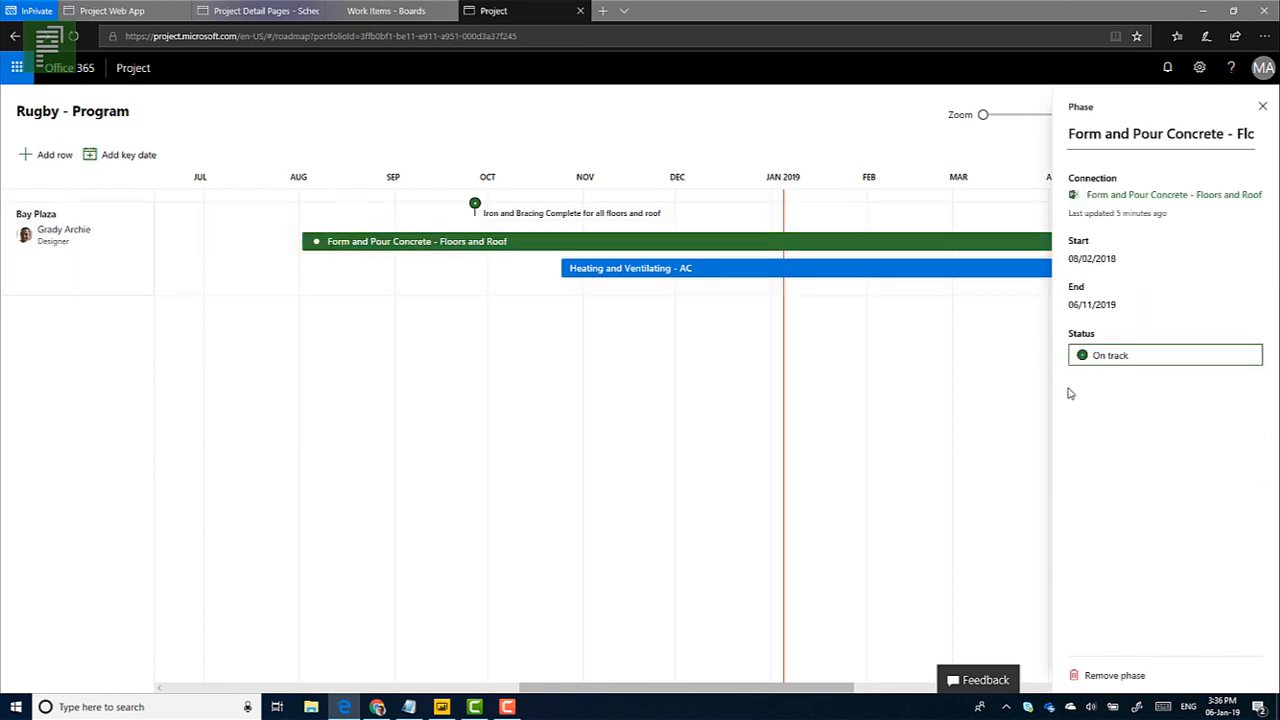
Set the status of the Bay Plaza phase "Heating and Ventilating - AC" to At risk and close its details.
click(794, 270)
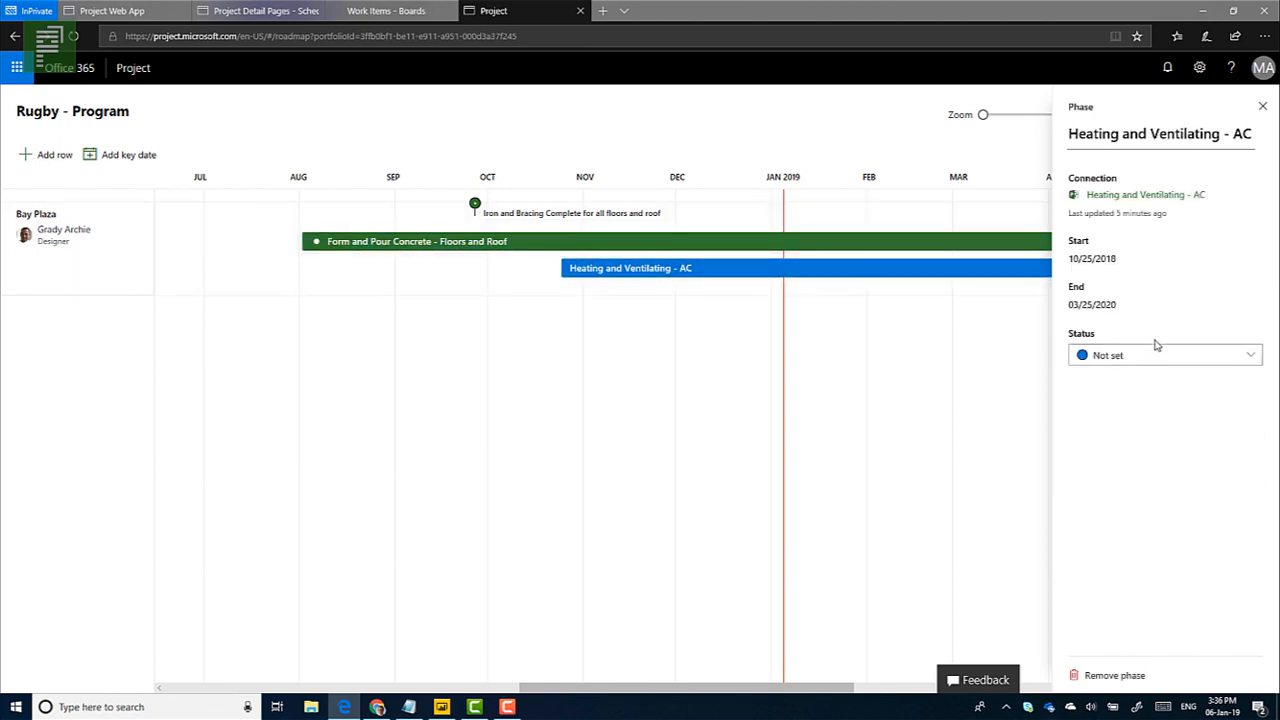
click(1157, 357)
click(1113, 426)
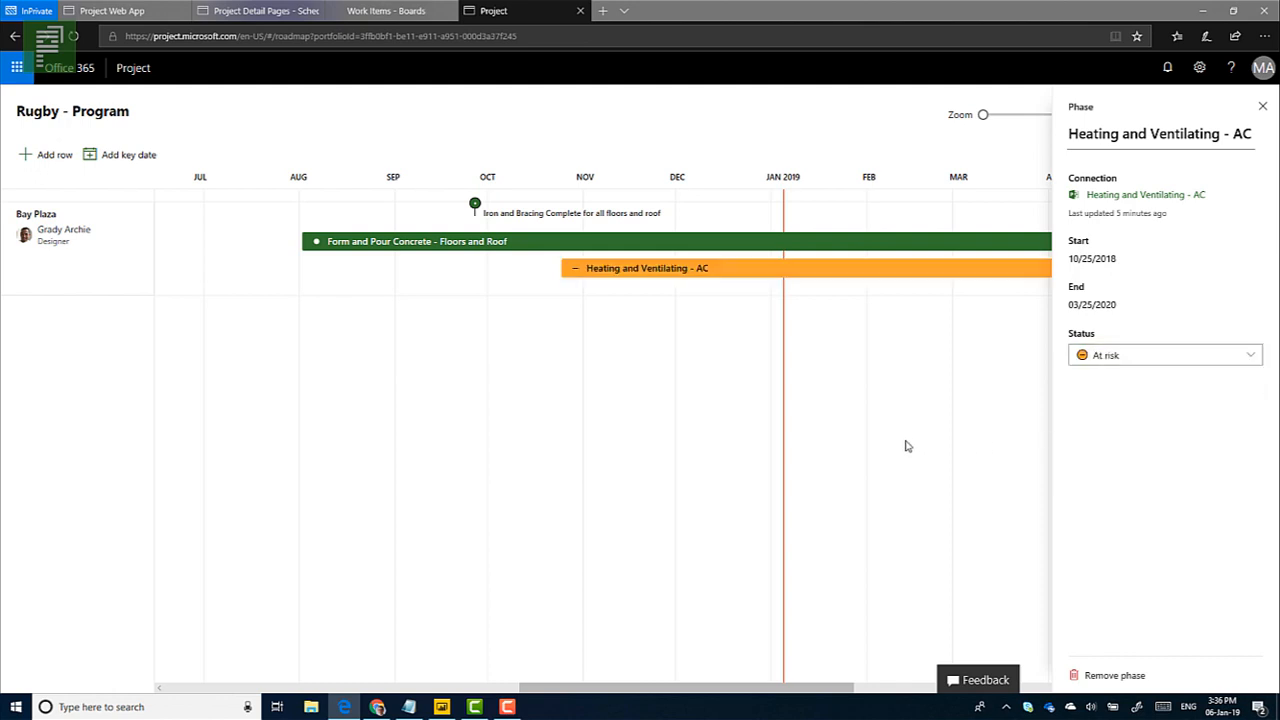
click(1262, 106)
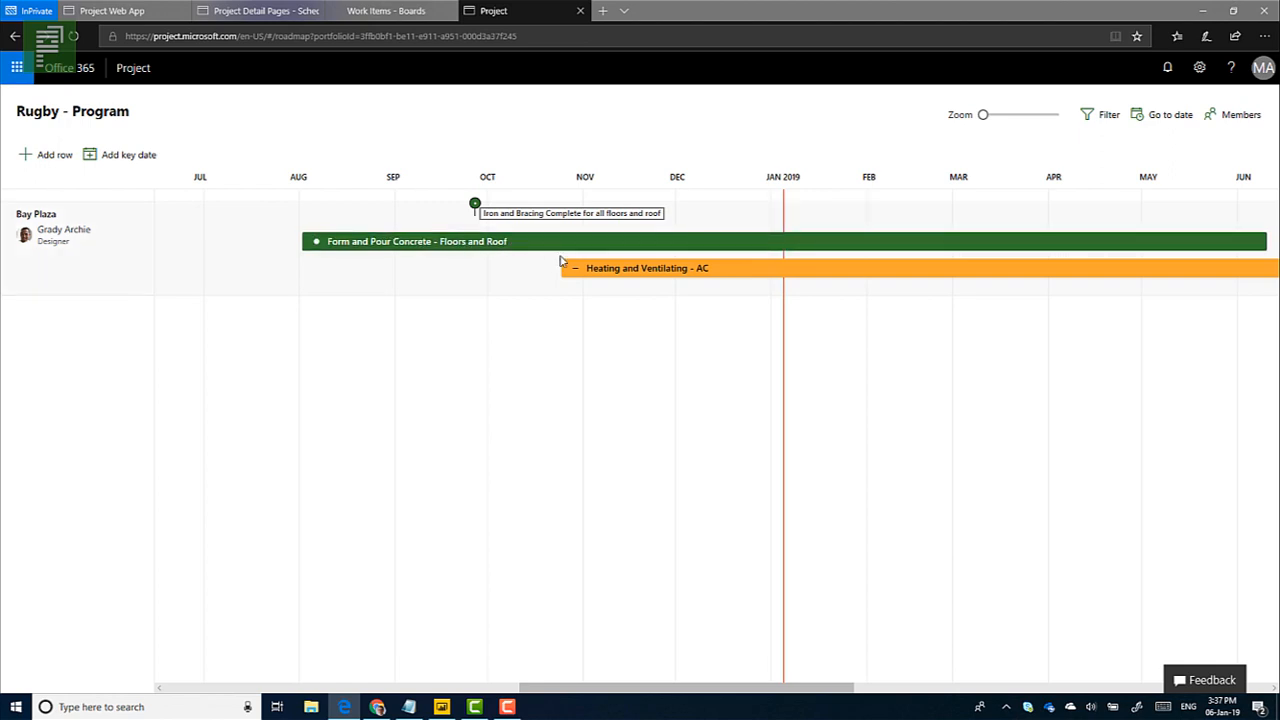
Examine the details, available statuses and context options of the "Heating and Ventilating - AC" phase.
right_click(704, 272)
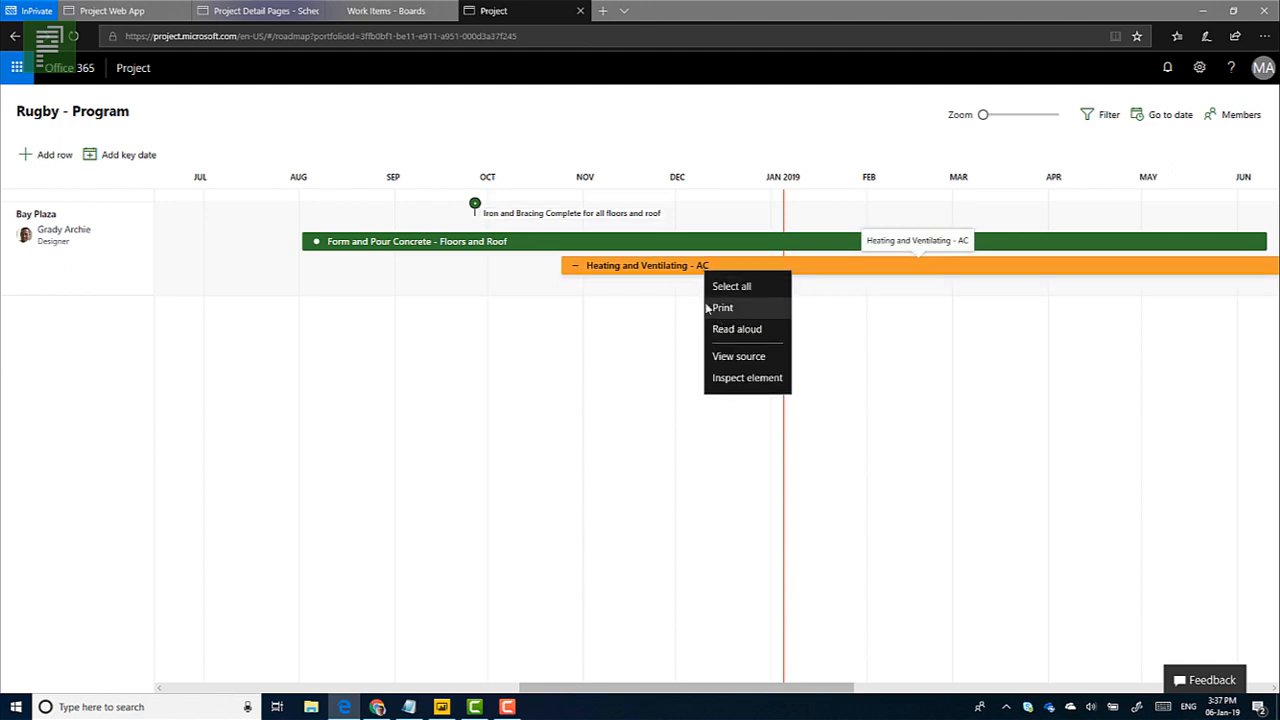
click(670, 270)
click(700, 266)
click(1092, 358)
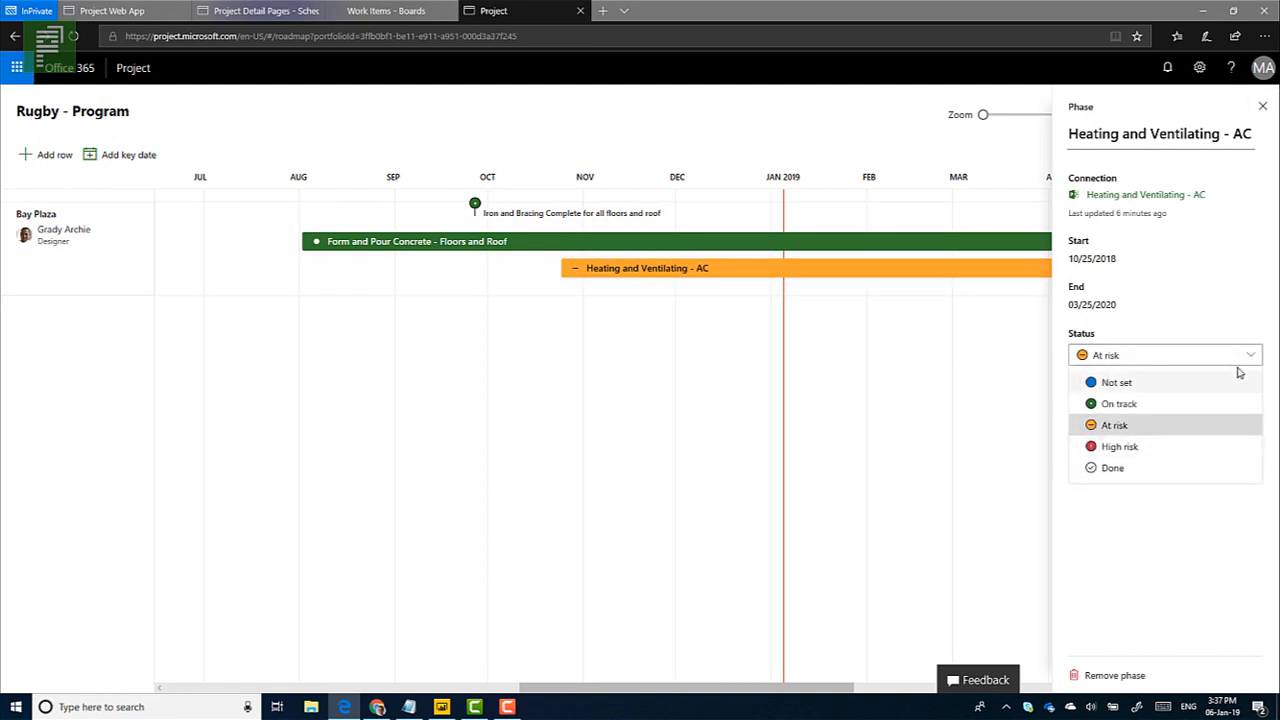
click(1251, 357)
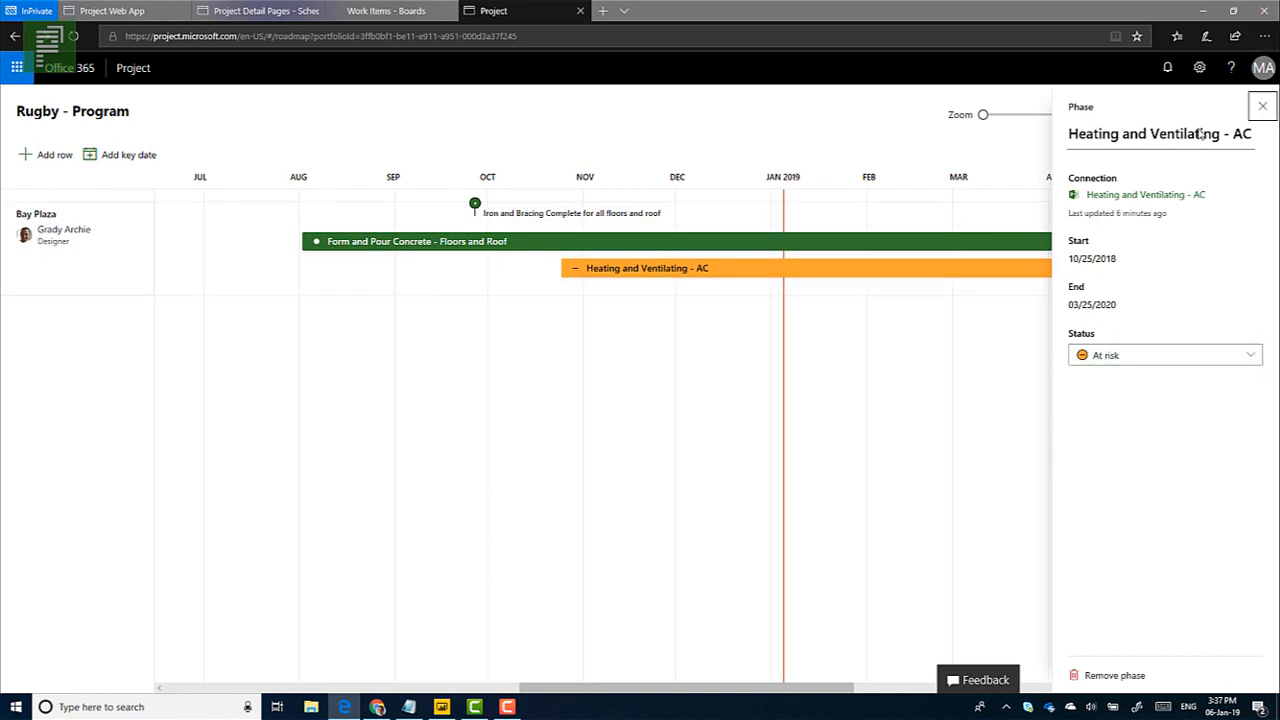
click(1262, 106)
right_click(611, 277)
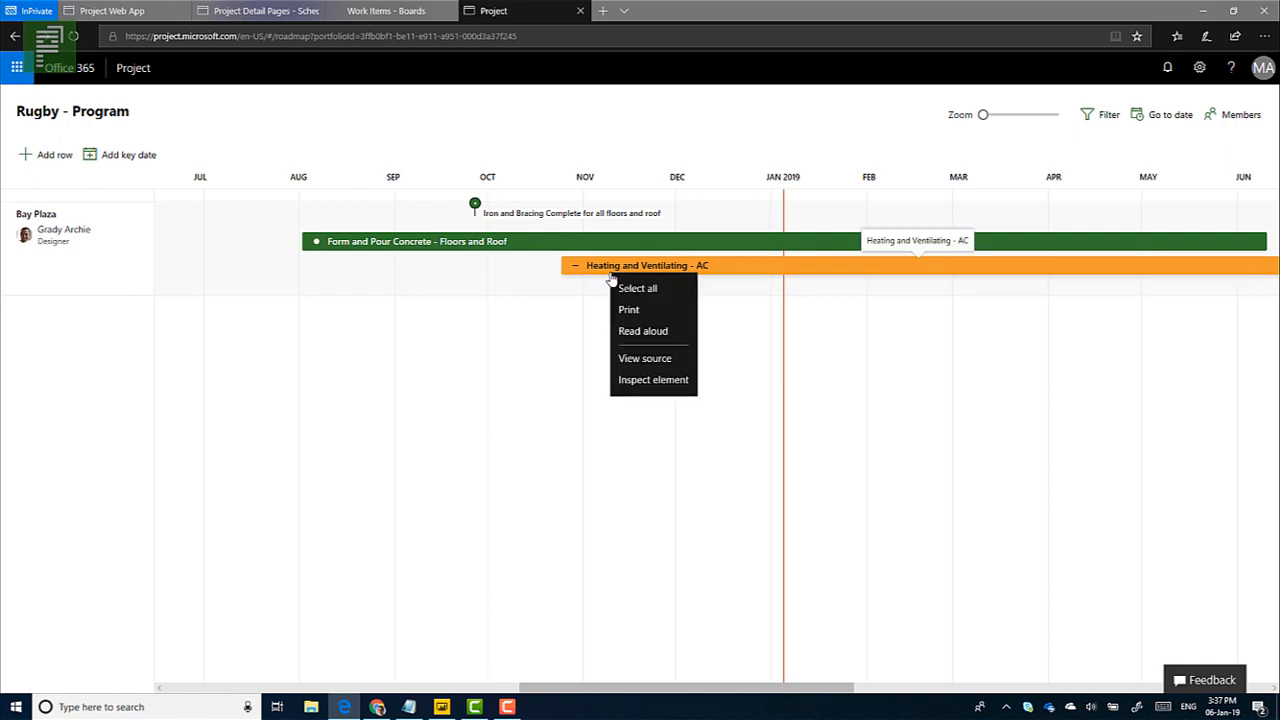
click(607, 273)
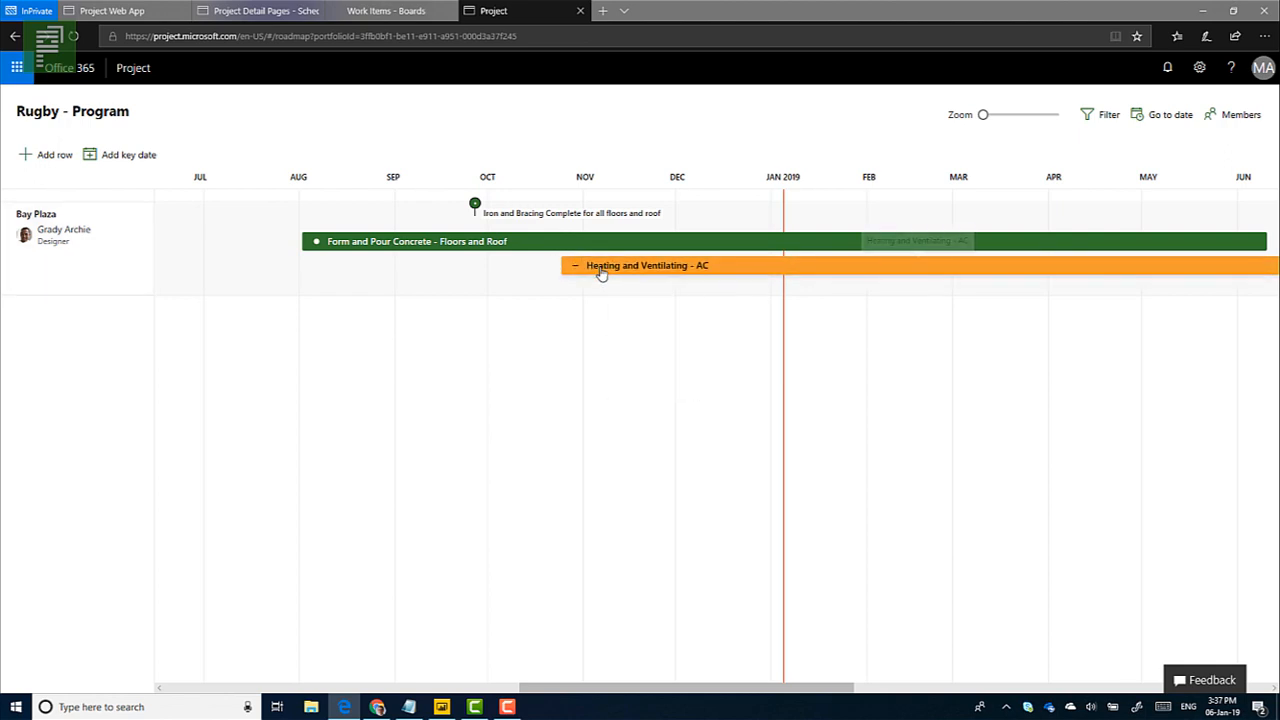
click(600, 273)
right_click(600, 273)
click(757, 280)
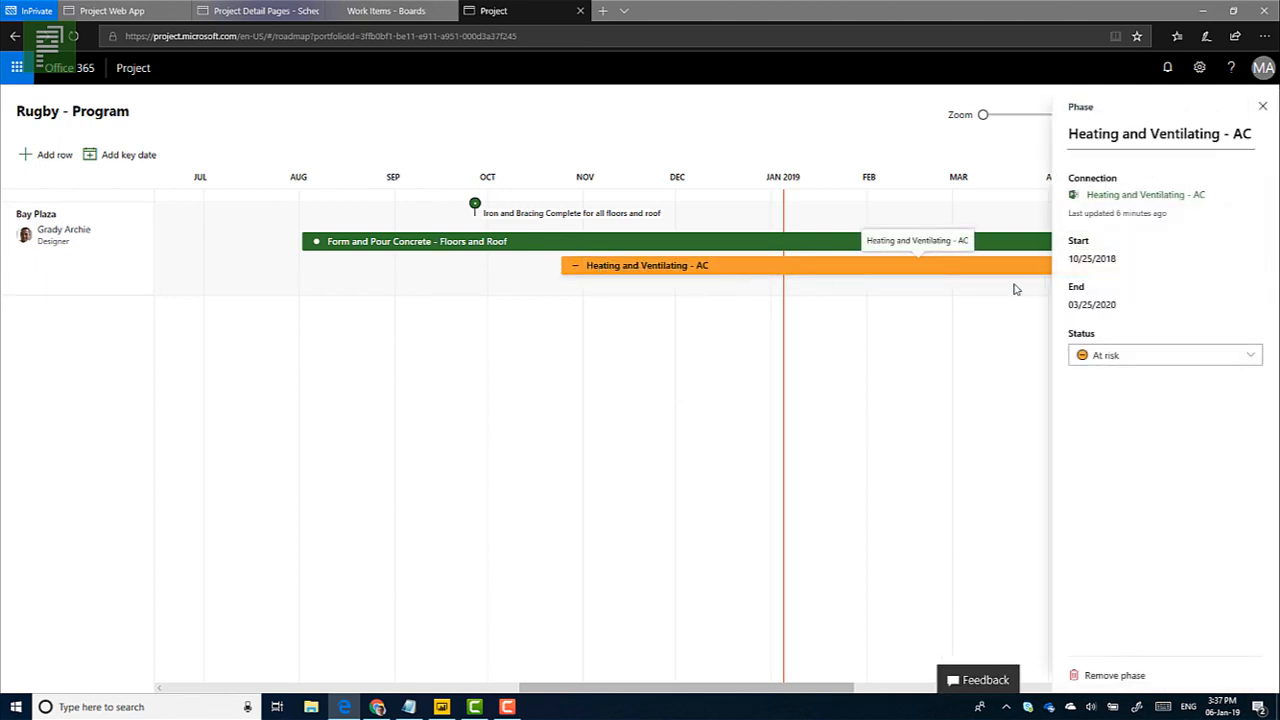
click(1261, 108)
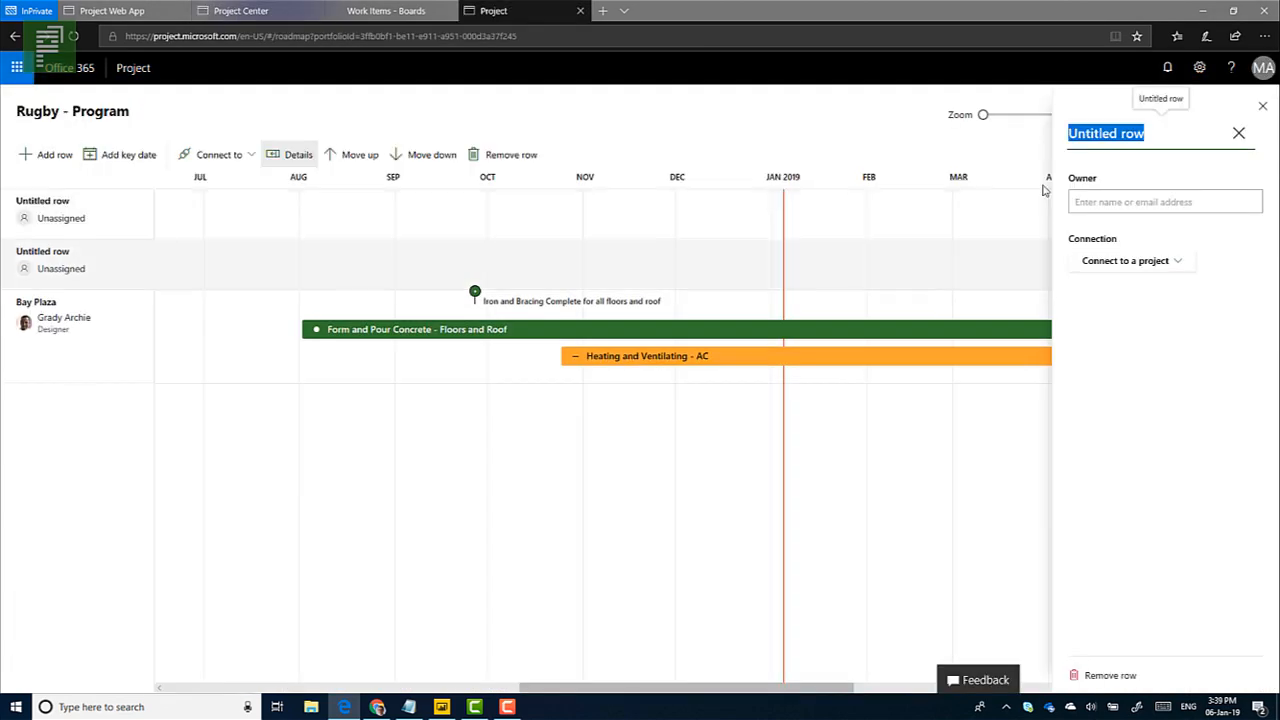
Name the new roadmap row "Fourth Coffee", start entering its owner, and switch to a Project Center page.
text(Fourth Coffee)
click(1146, 202)
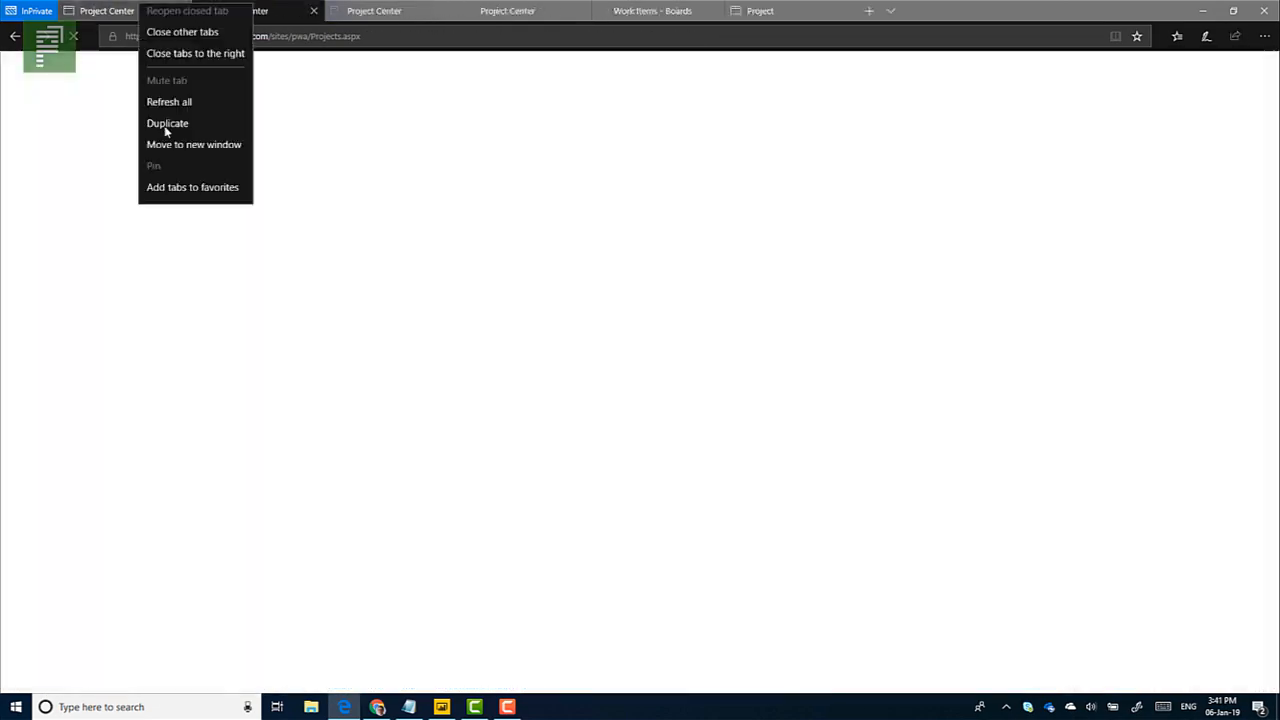
click(250, 11)
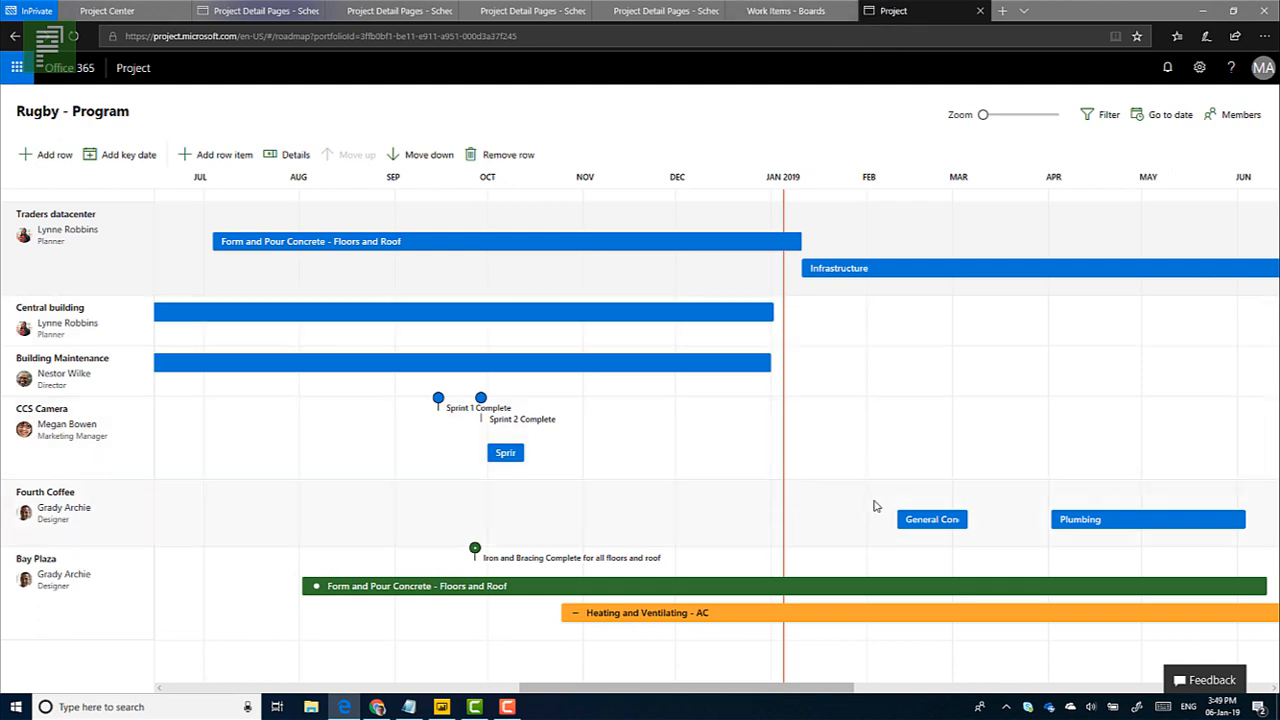
In the Fourth Coffee row, set the General Conditions phase to On track and the Plumbing phase to At risk.
click(910, 519)
click(962, 440)
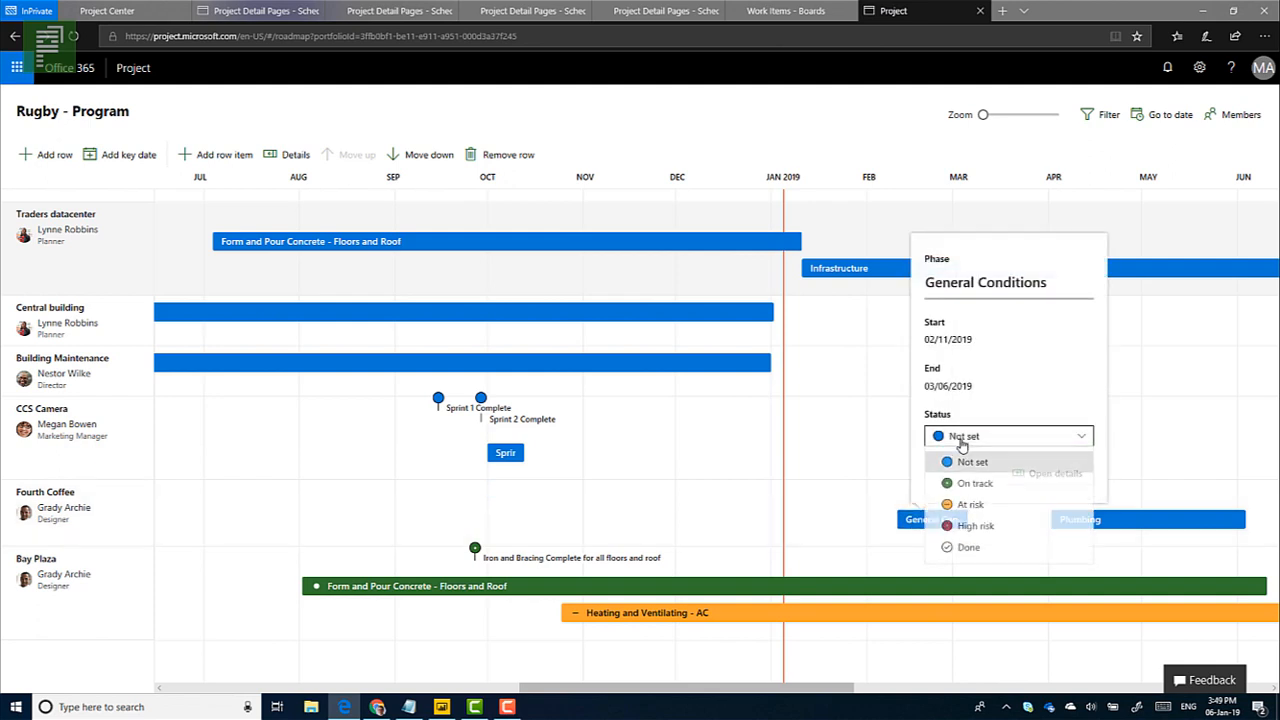
click(978, 484)
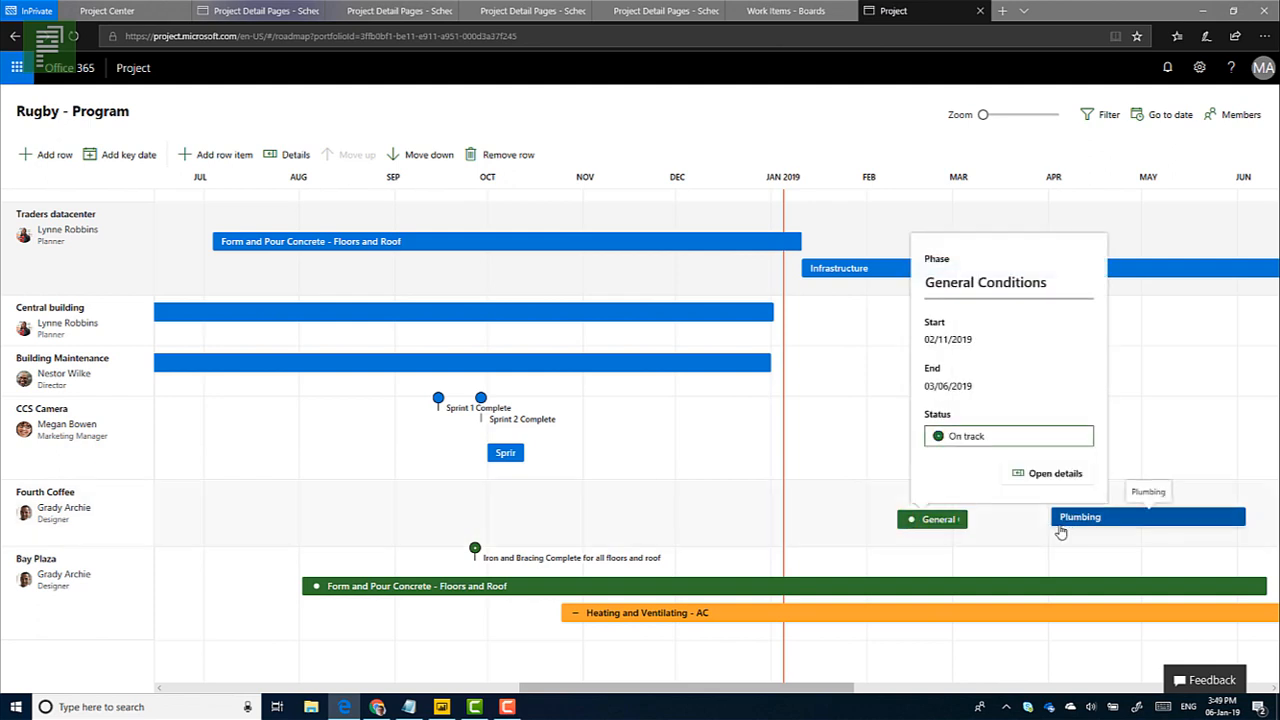
click(1097, 528)
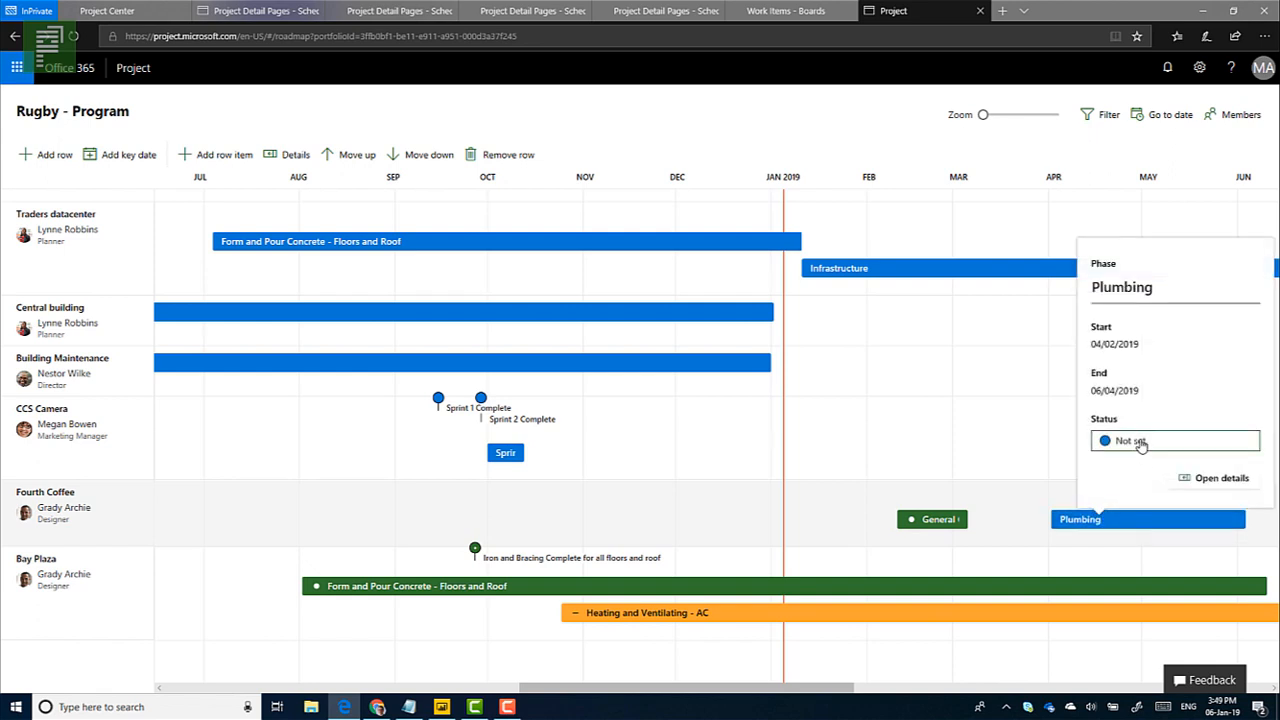
click(1143, 440)
click(1128, 512)
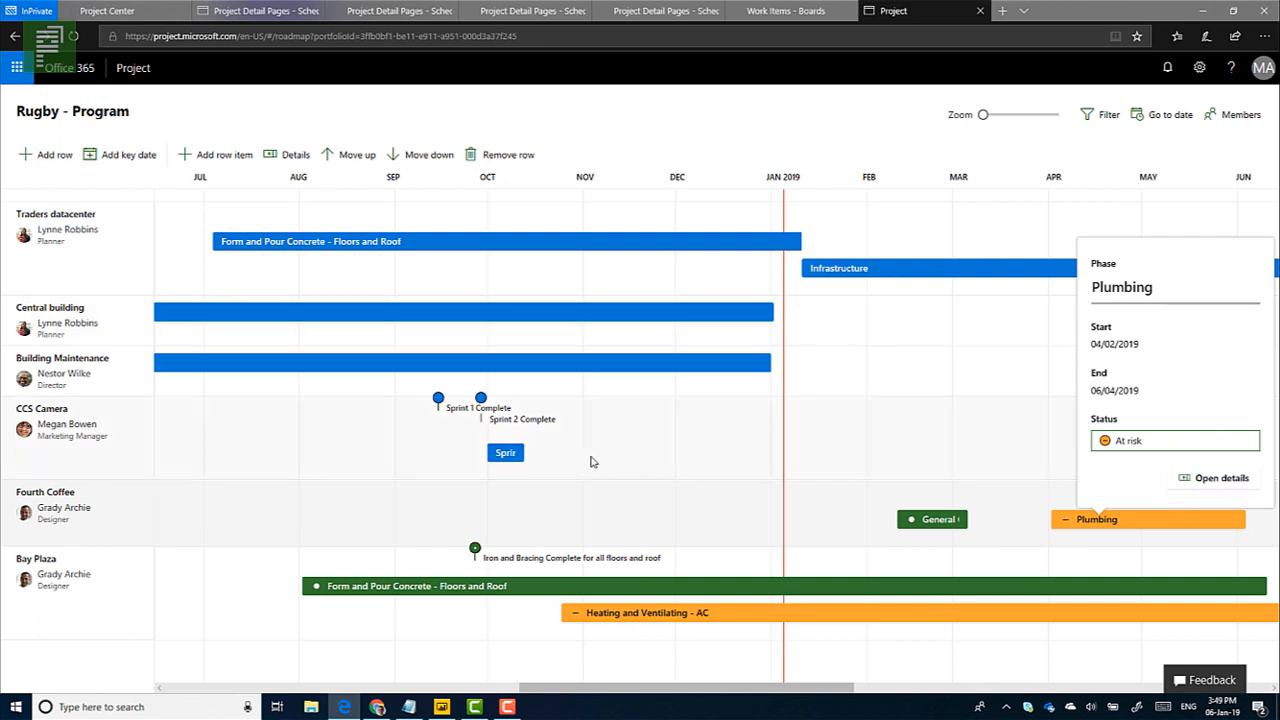
Set the status of the CCS Camera phase "Sprint 3 (Create Purchase Orders)" to Done and close its details.
click(507, 452)
click(628, 410)
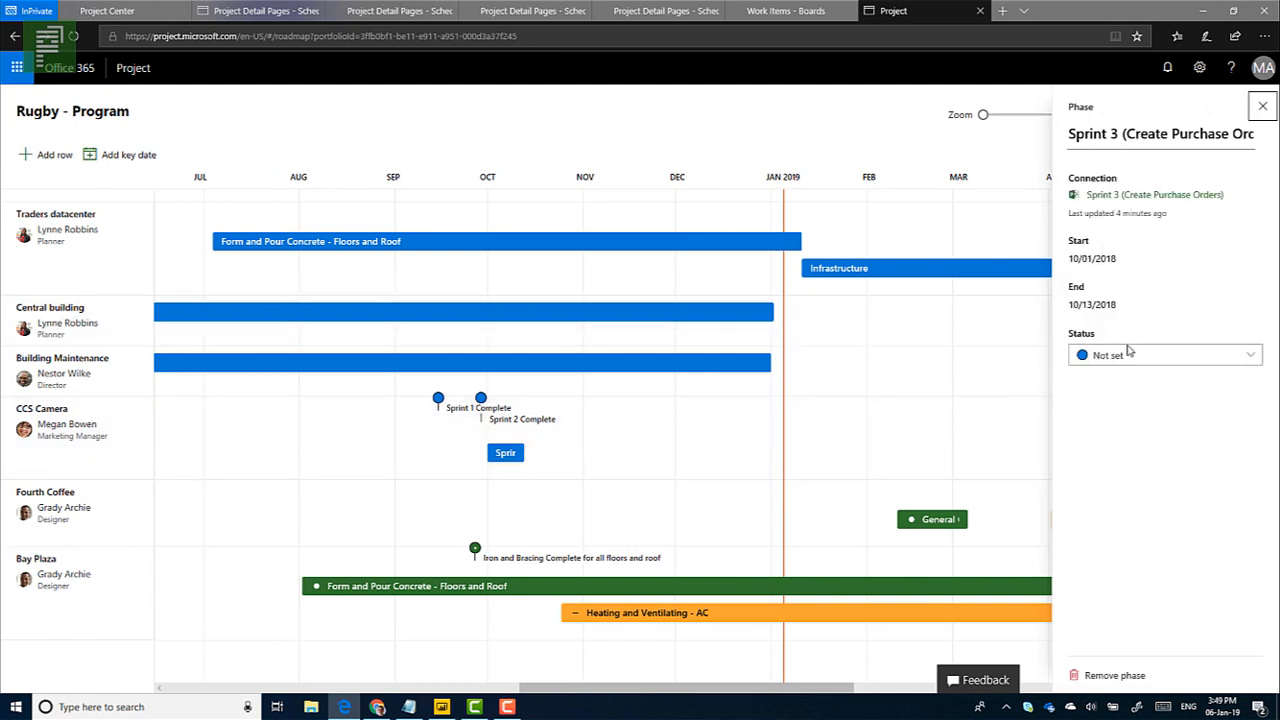
click(1178, 358)
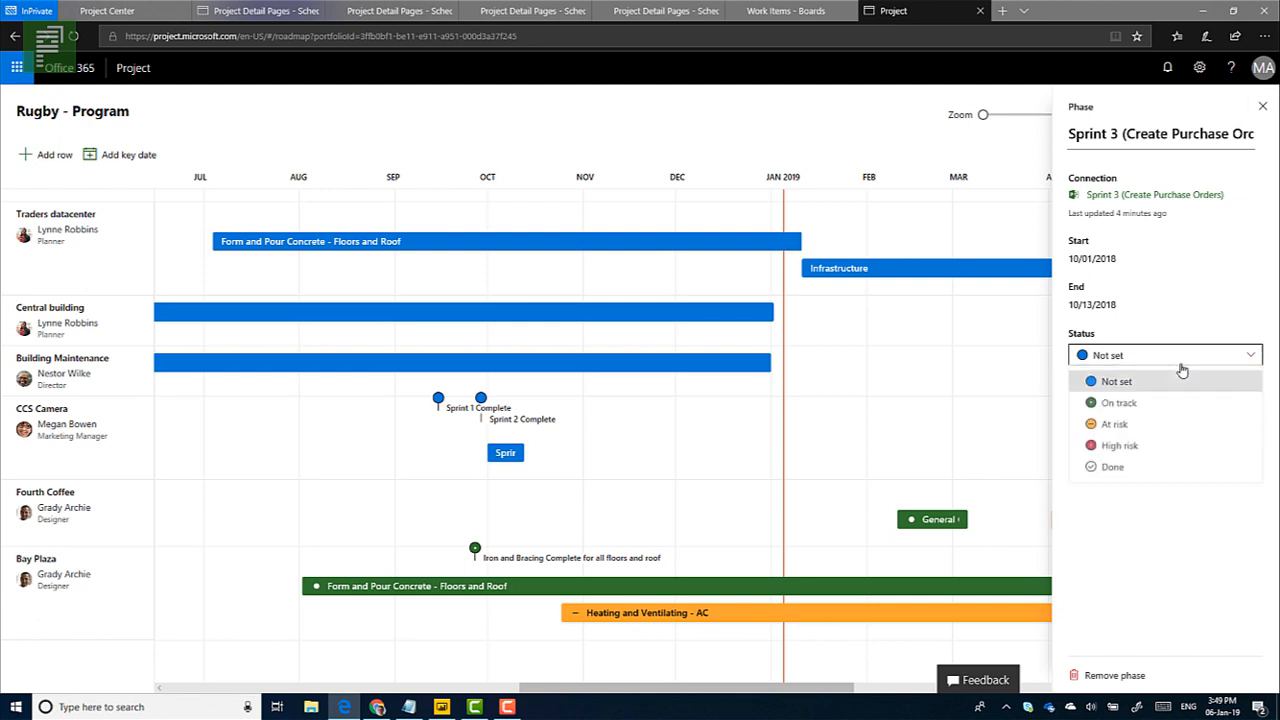
click(1113, 468)
click(1264, 109)
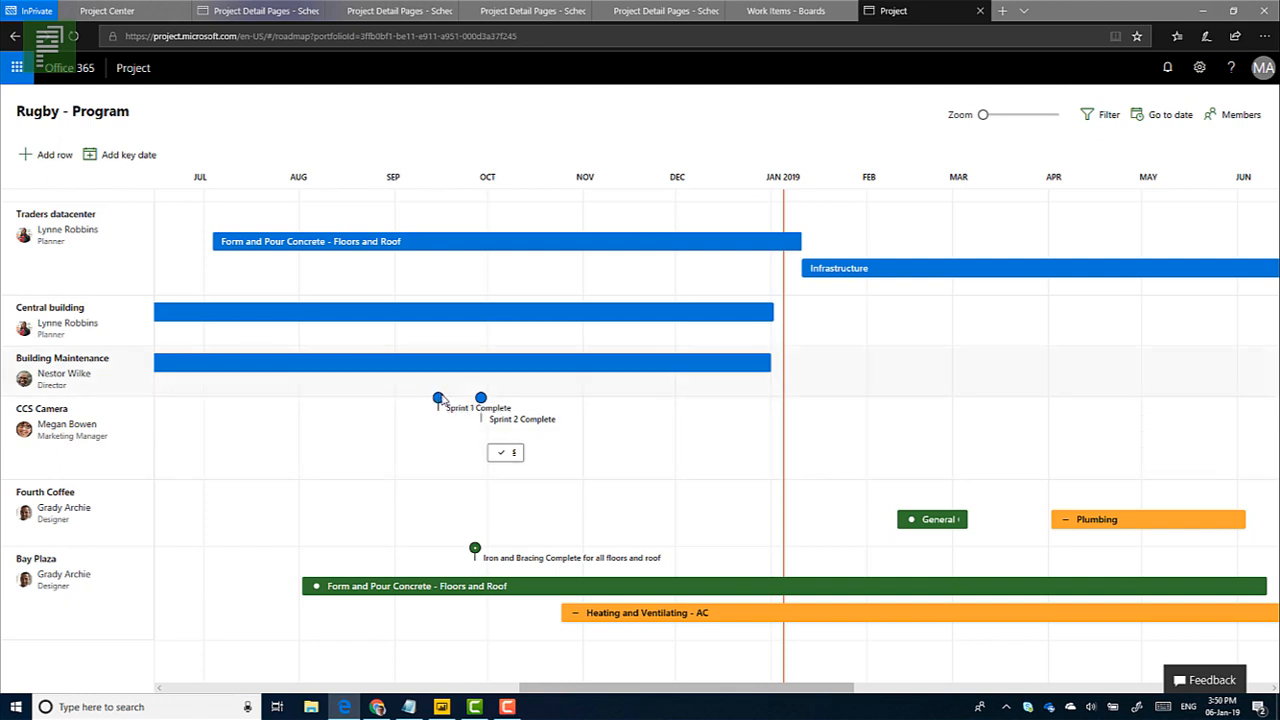
In the CCS Camera row, set the Sprint 1 Complete key date to At risk and Sprint 2 Complete to High risk.
click(438, 398)
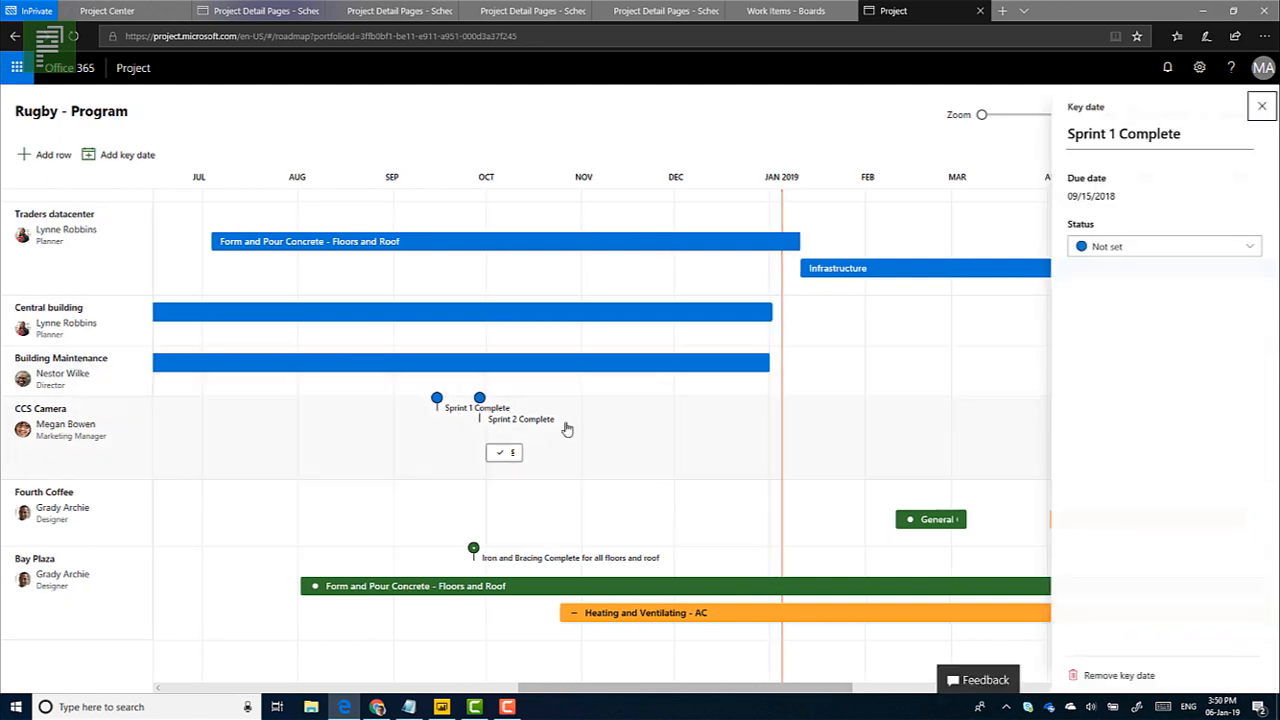
click(1209, 311)
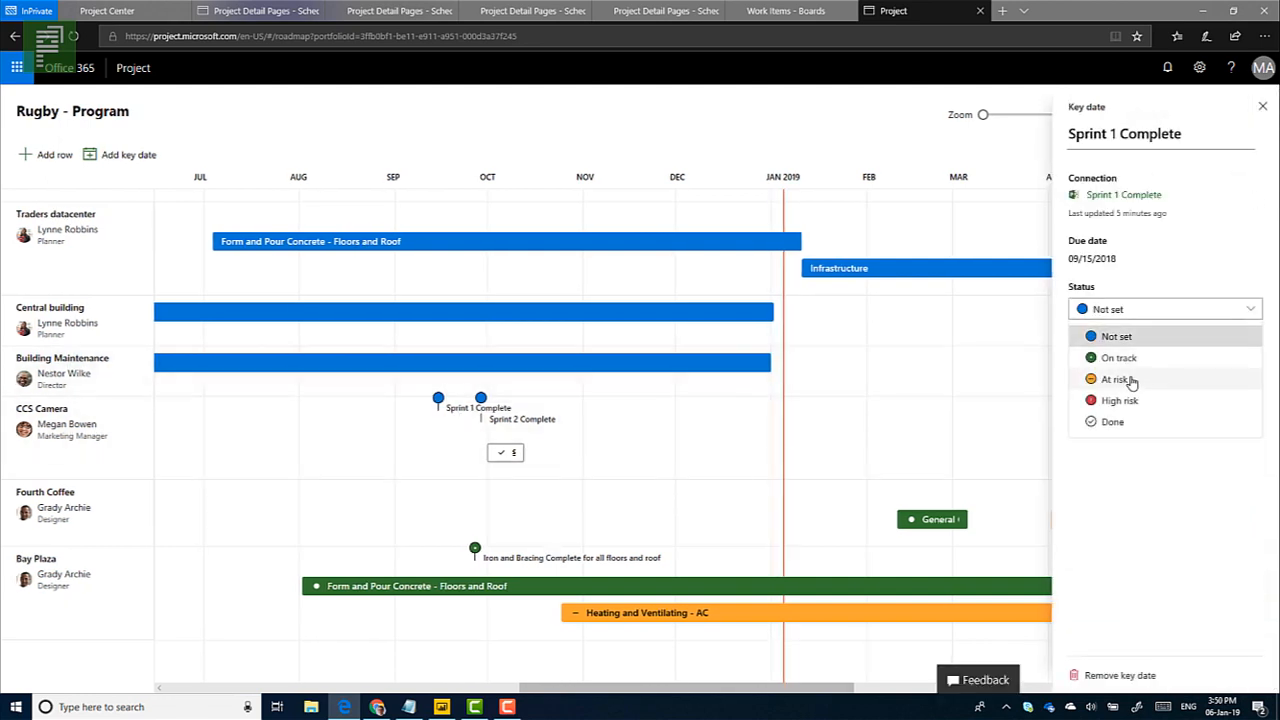
click(1137, 382)
click(481, 400)
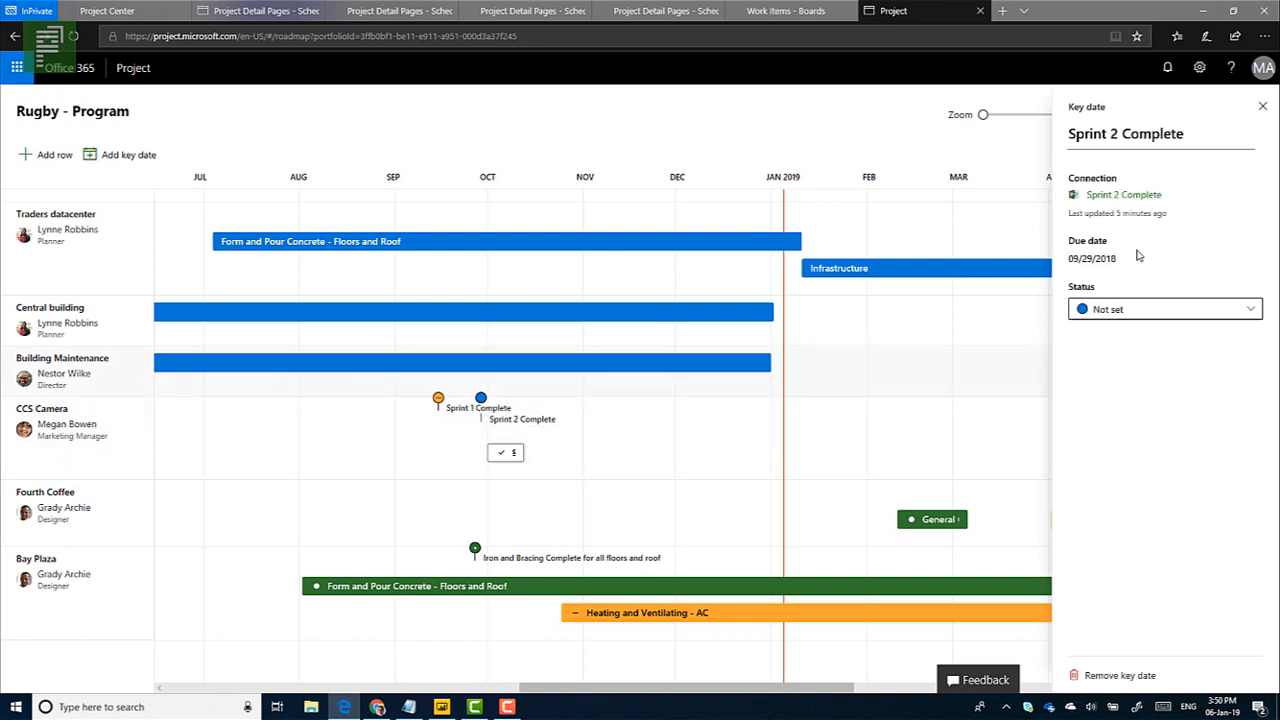
click(1135, 308)
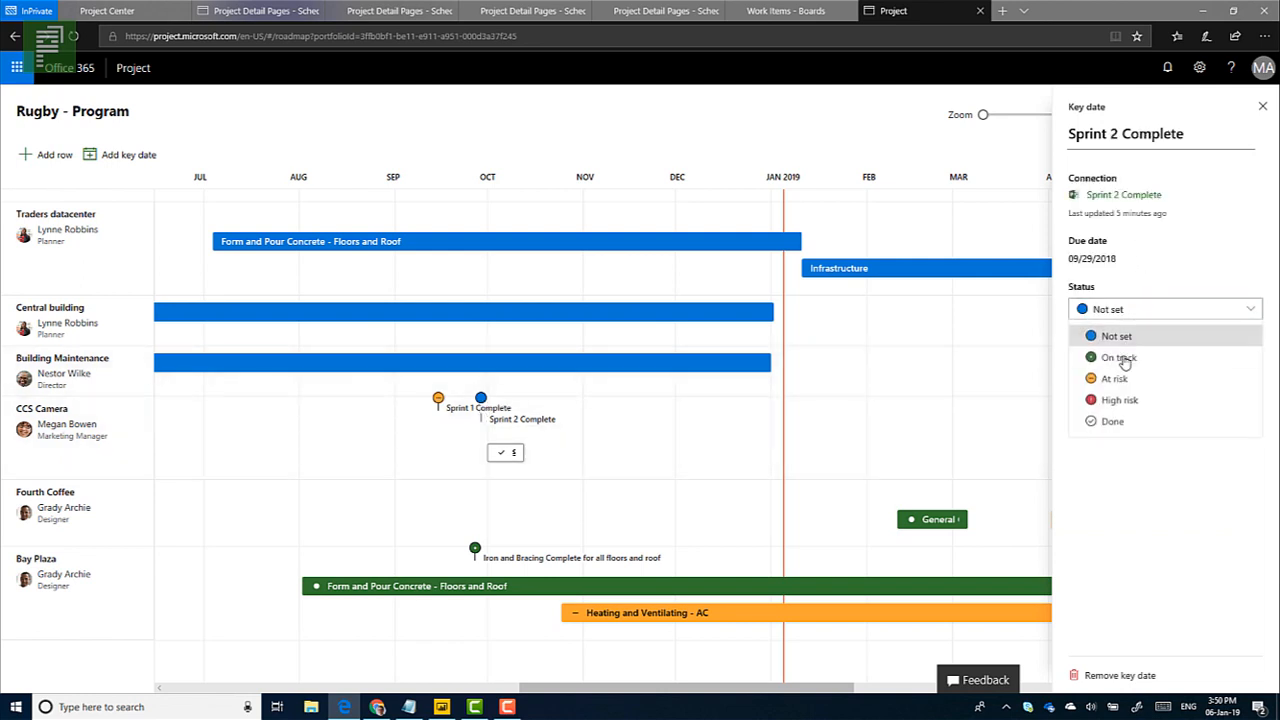
click(1112, 403)
click(604, 491)
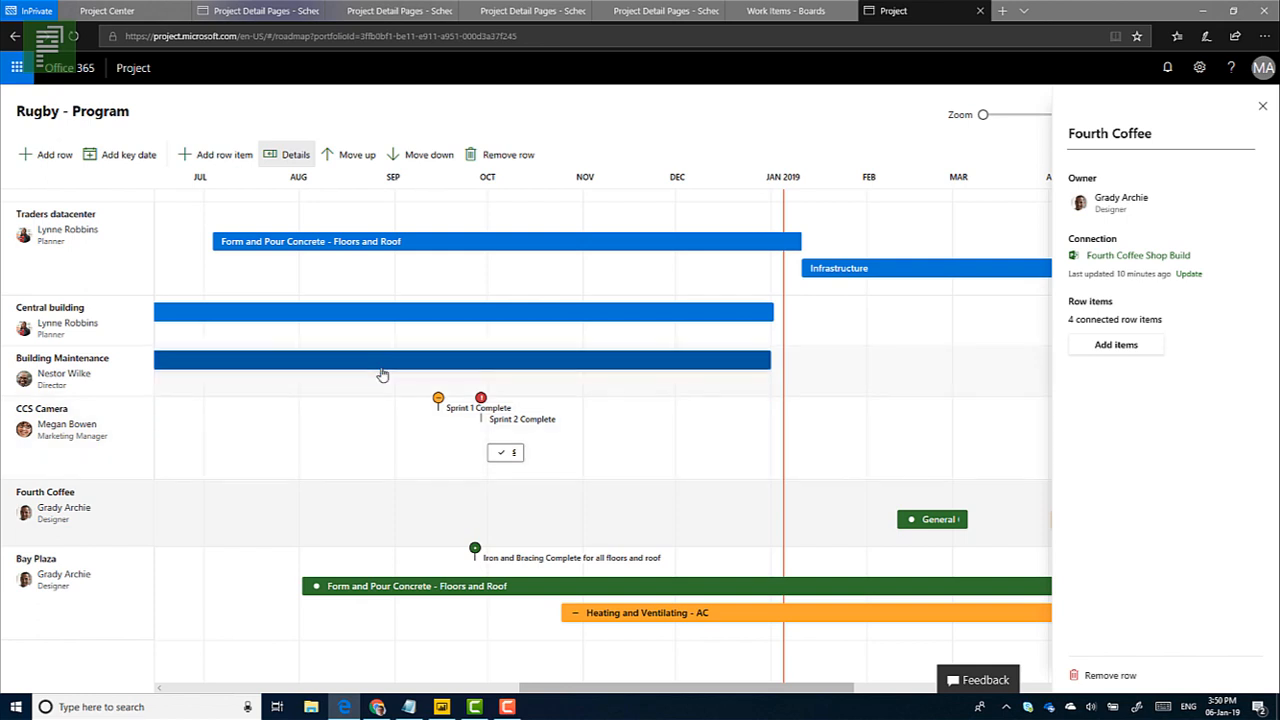
Set the status of the Tenant Service Delivery phase in the Building Maintenance row to On track and close the open details.
click(426, 366)
click(465, 590)
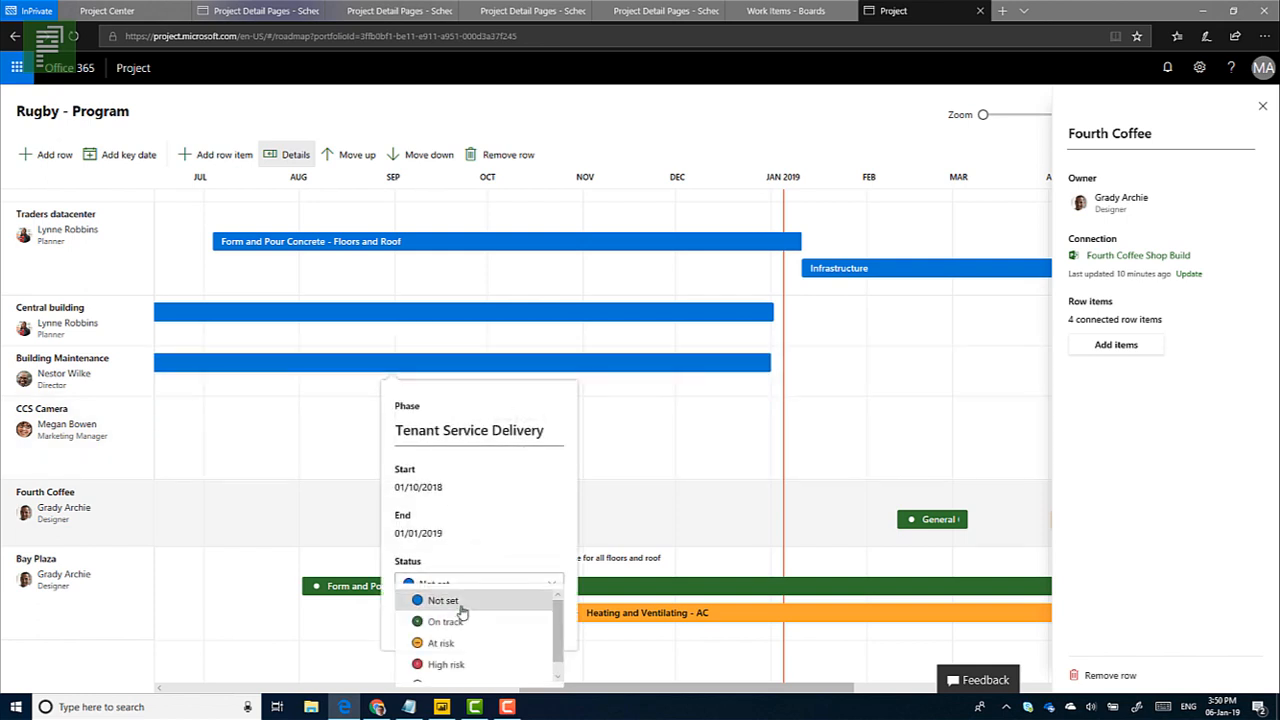
click(451, 617)
click(541, 621)
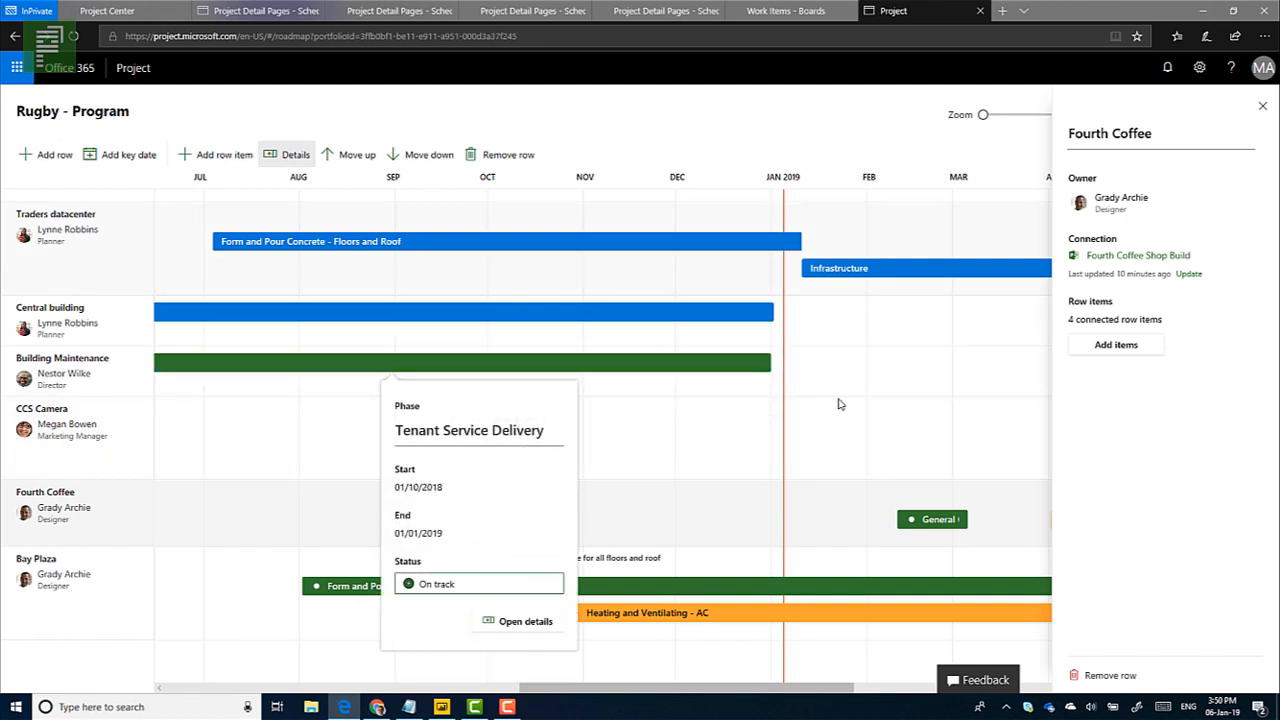
click(1262, 106)
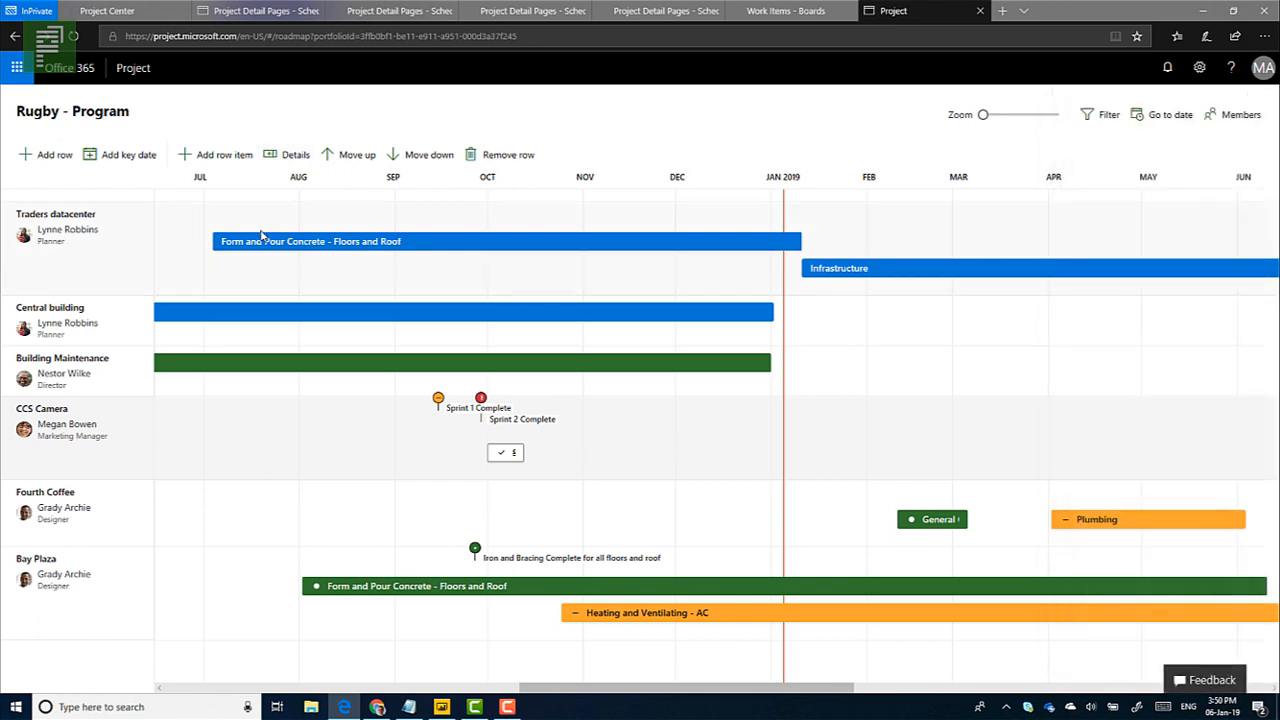
Add a new row to the roadmap and assign it the same owner as the Traders datacenter row.
click(55, 155)
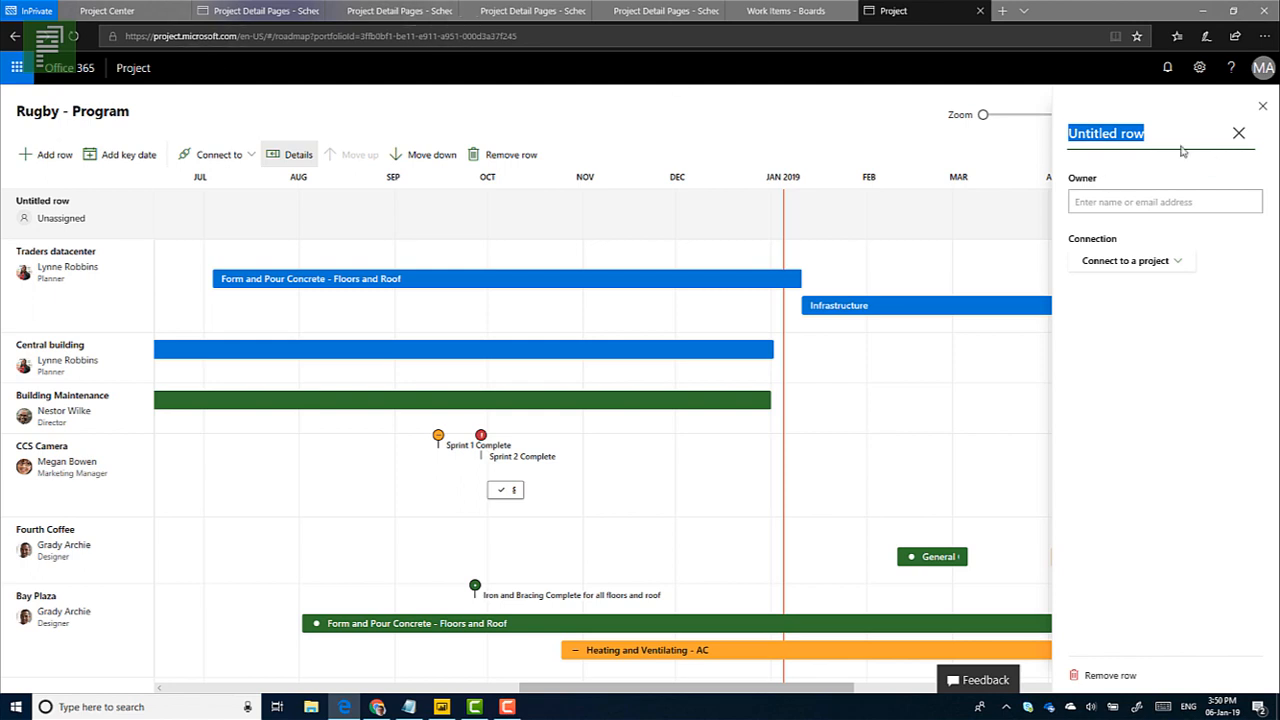
click(1116, 203)
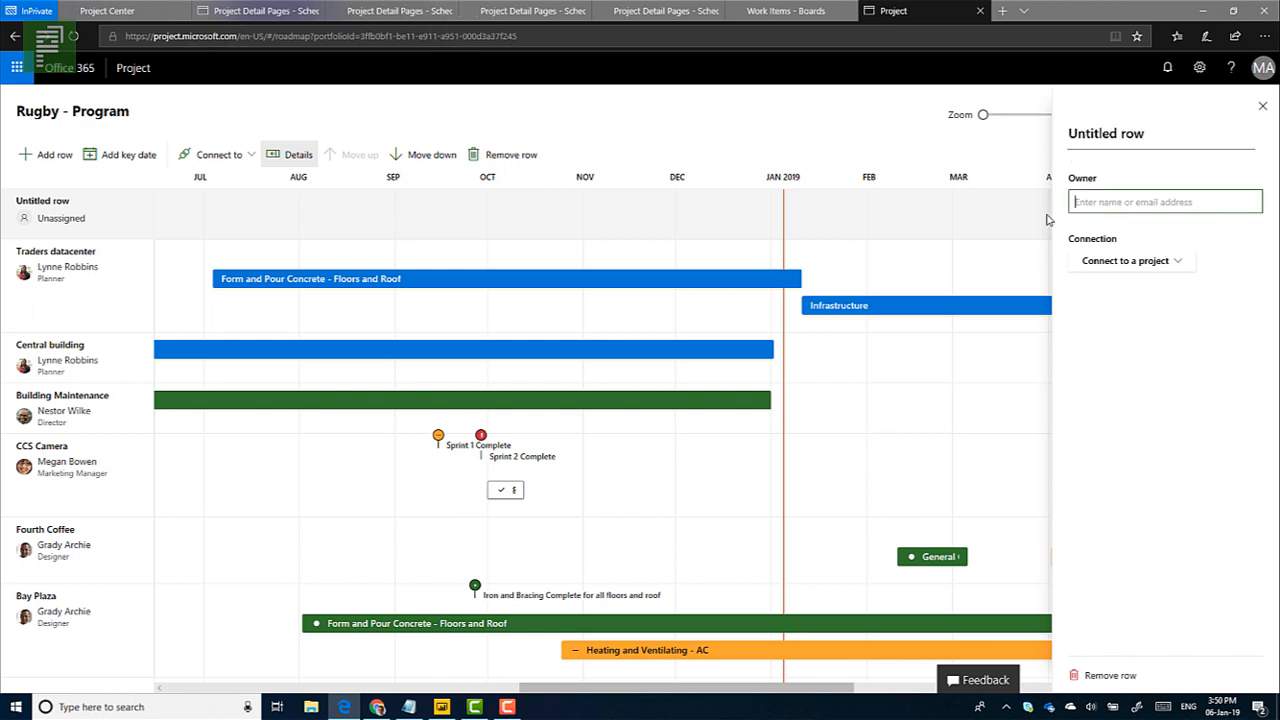
text(lyn)
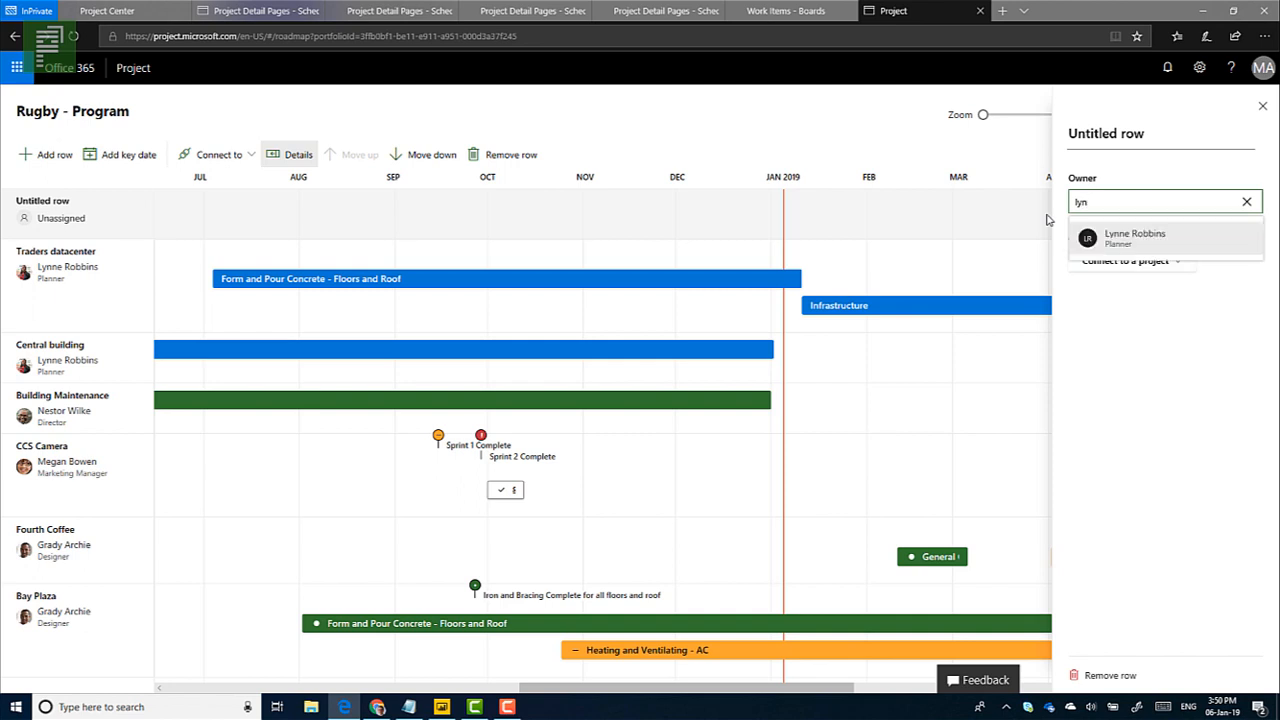
click(1116, 244)
Start a Project Online connection for the untitled row and check Project Center for the project to connect.
click(1127, 266)
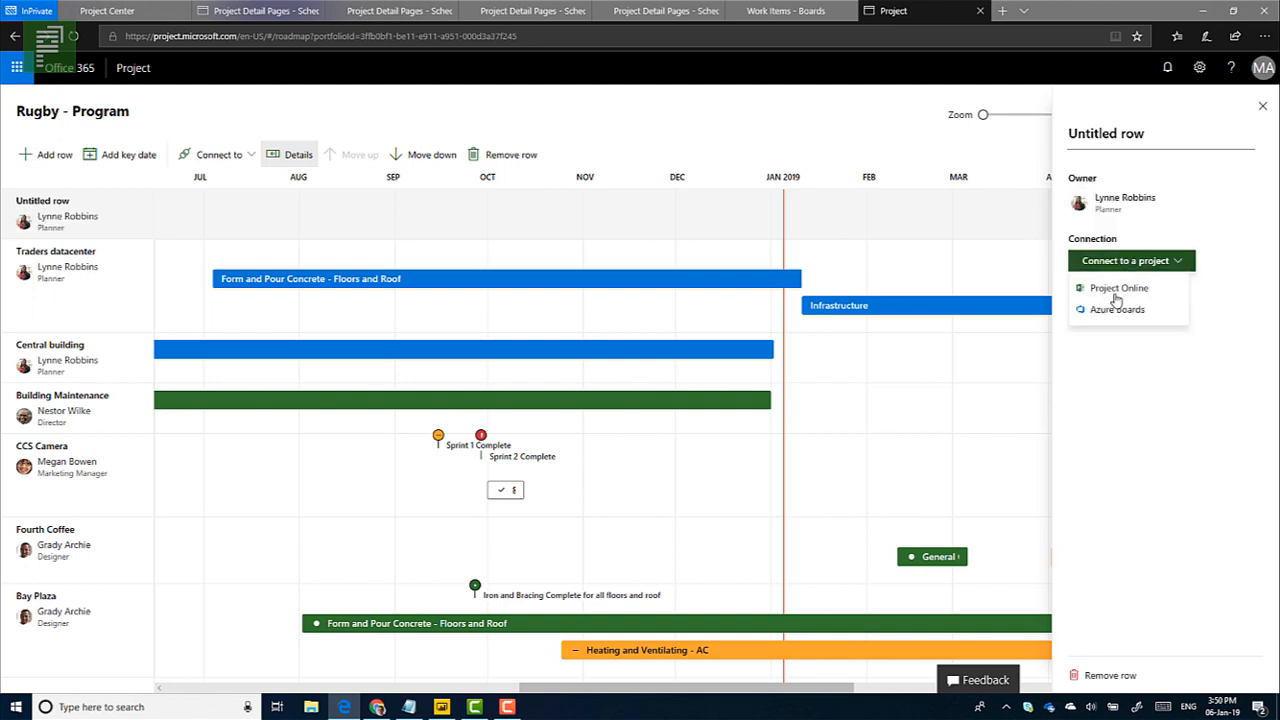
click(1082, 287)
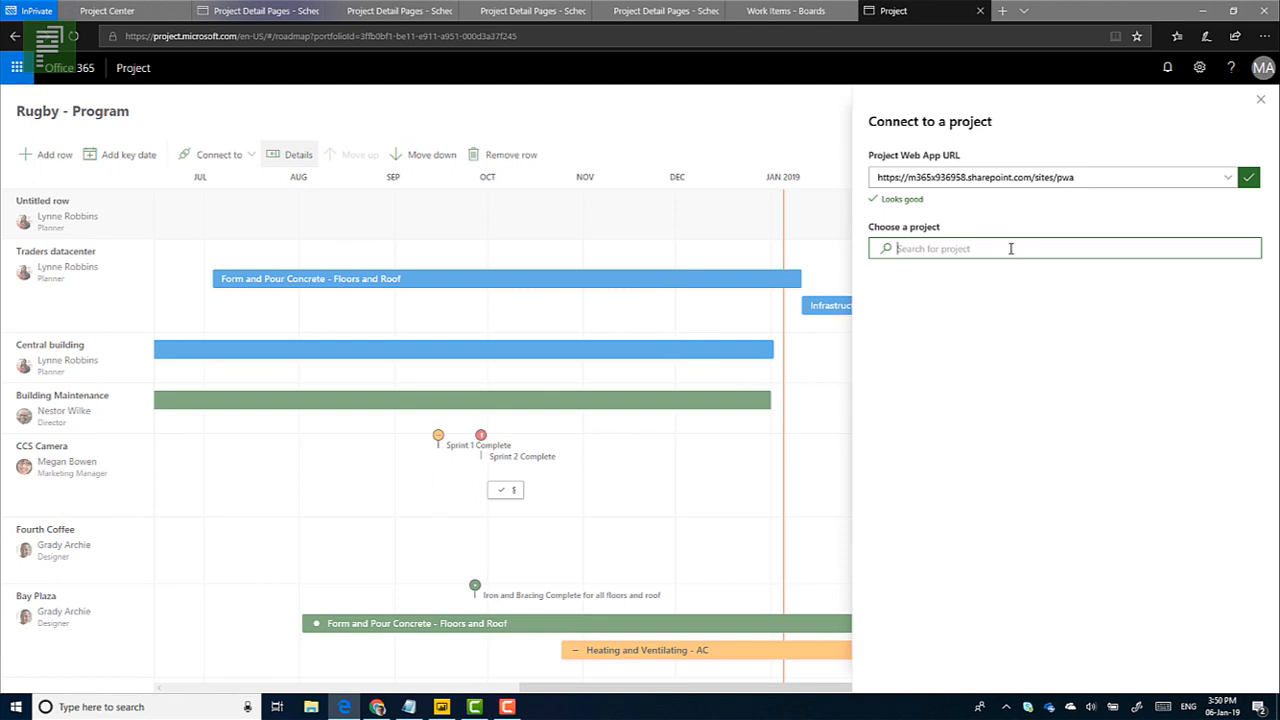
click(107, 11)
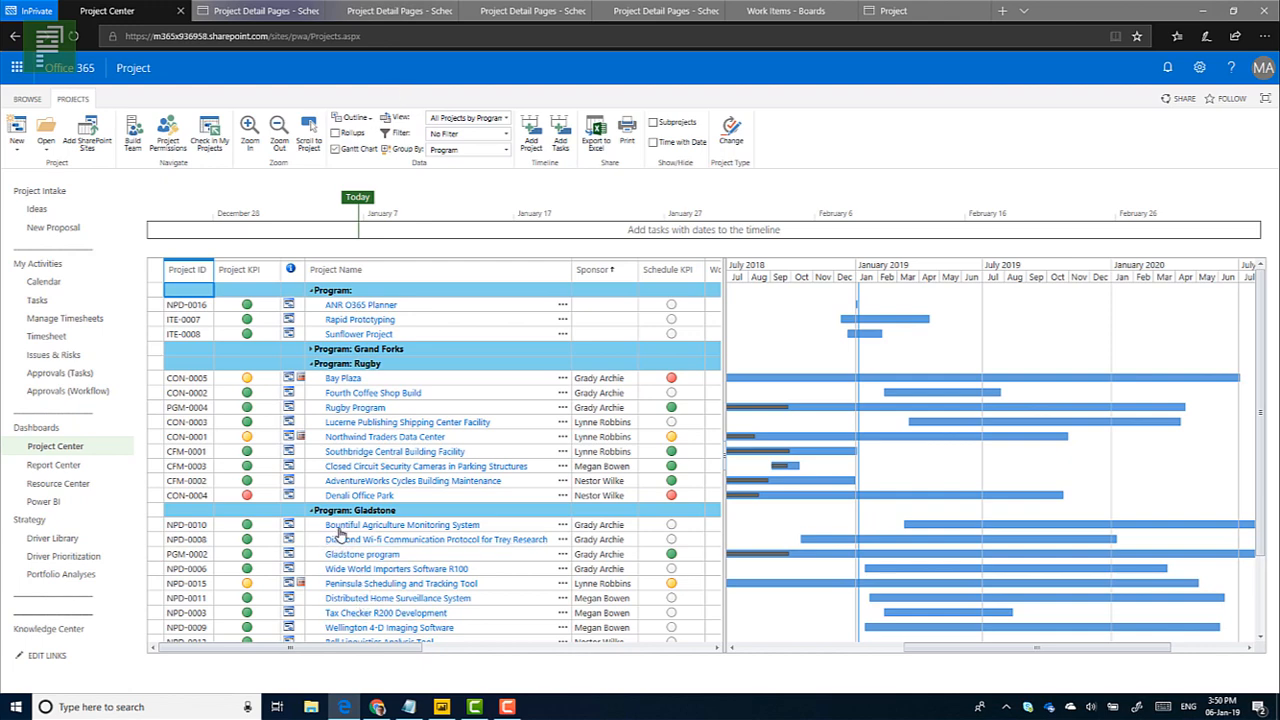
click(872, 10)
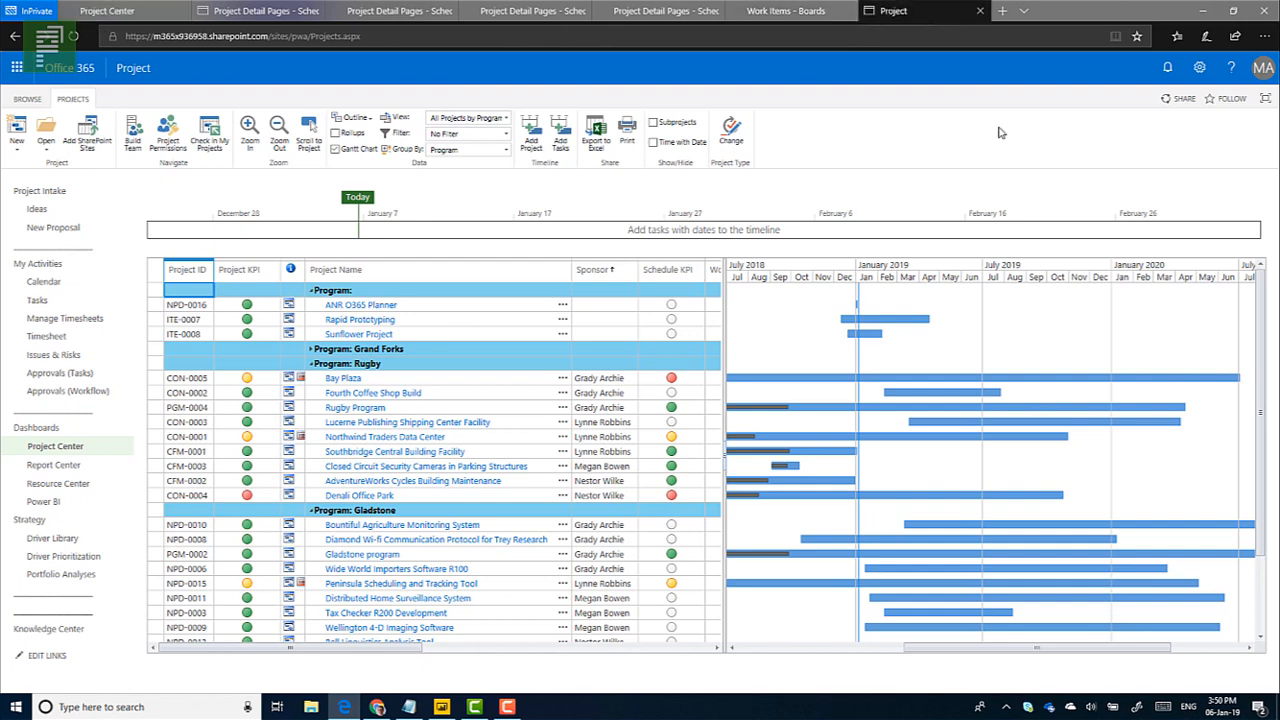
Find the Bountiful Agriculture Monitoring System project and connect the untitled row to it without adding any items.
text(bont)
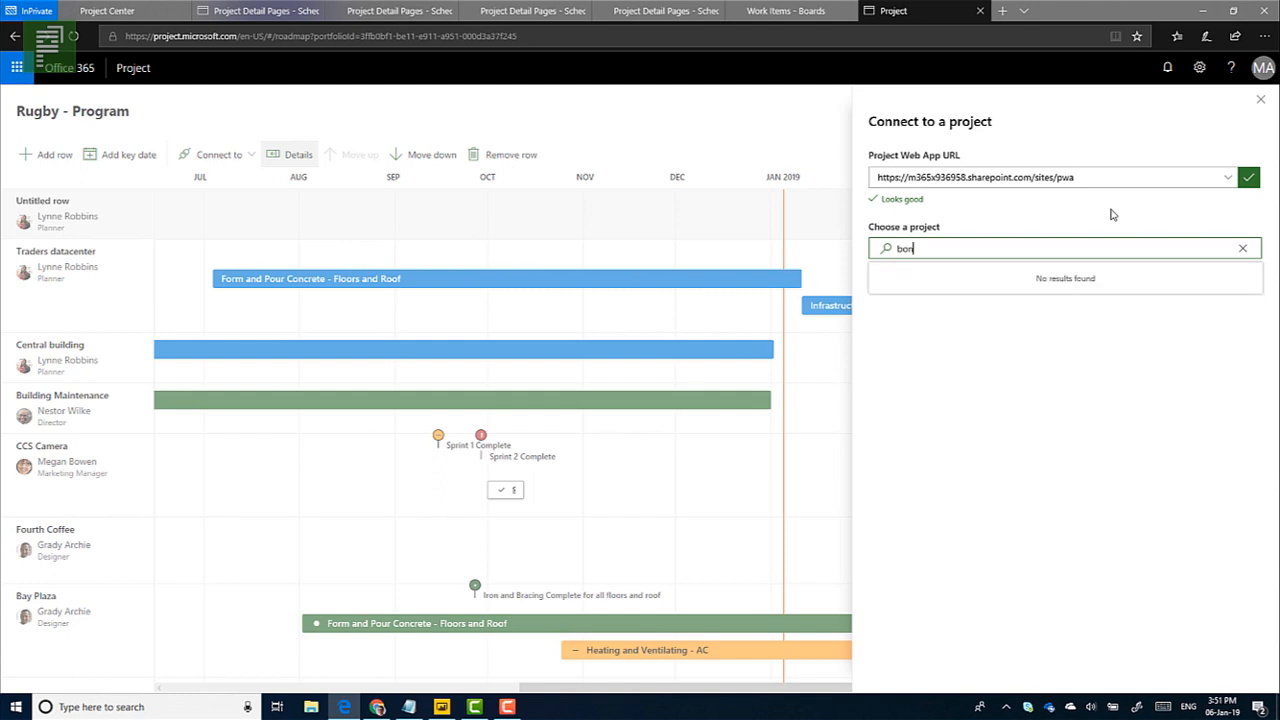
key(BackSpace)
key(BackSpace)
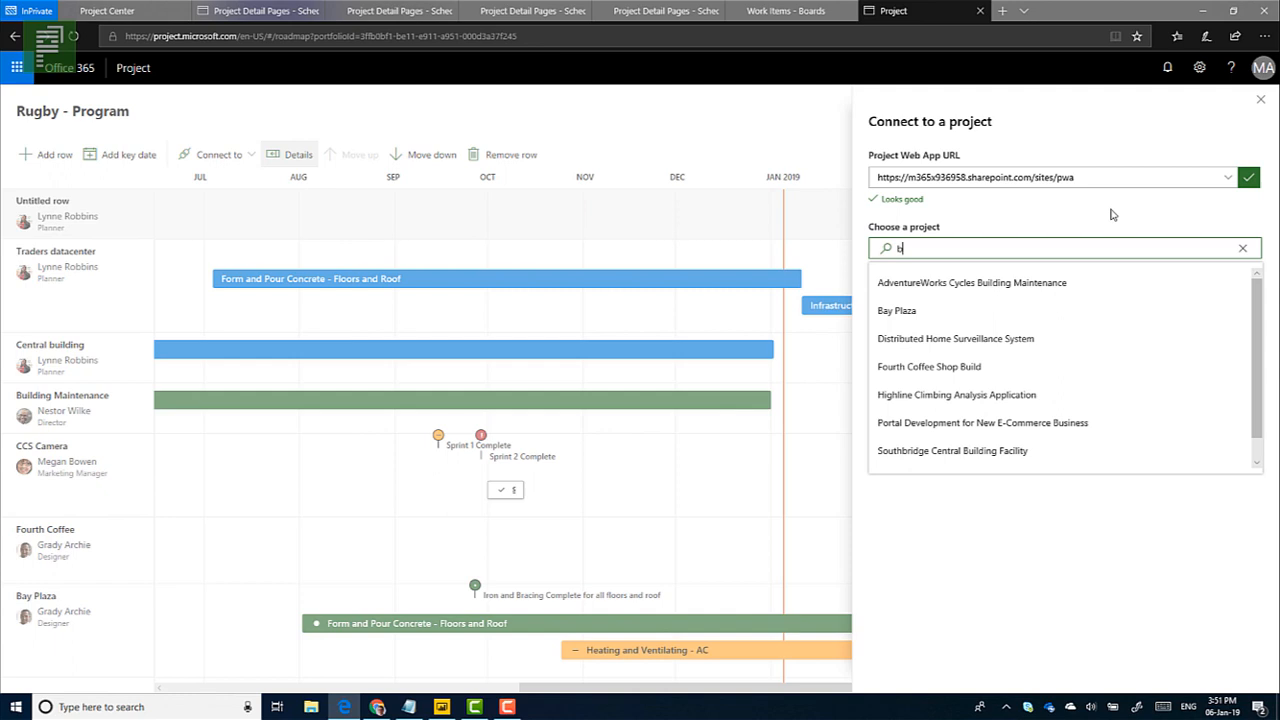
key(BackSpace)
text(fi)
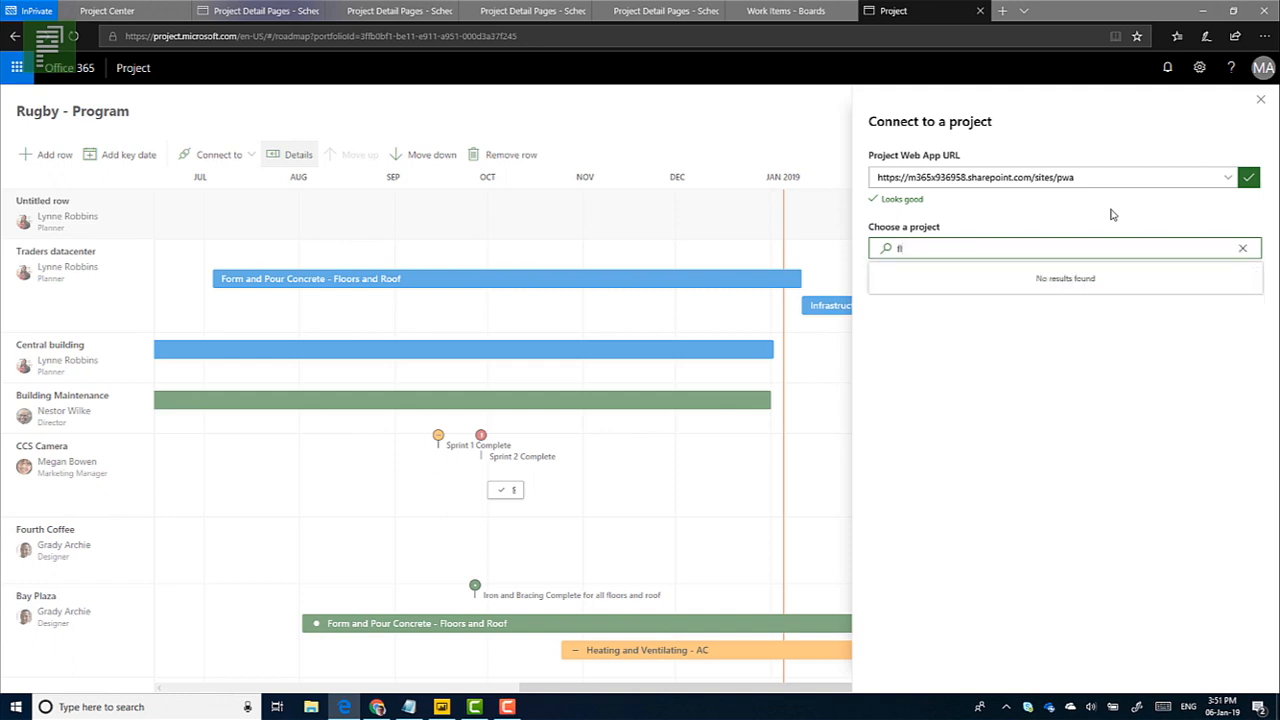
key(BackSpace)
text(ul)
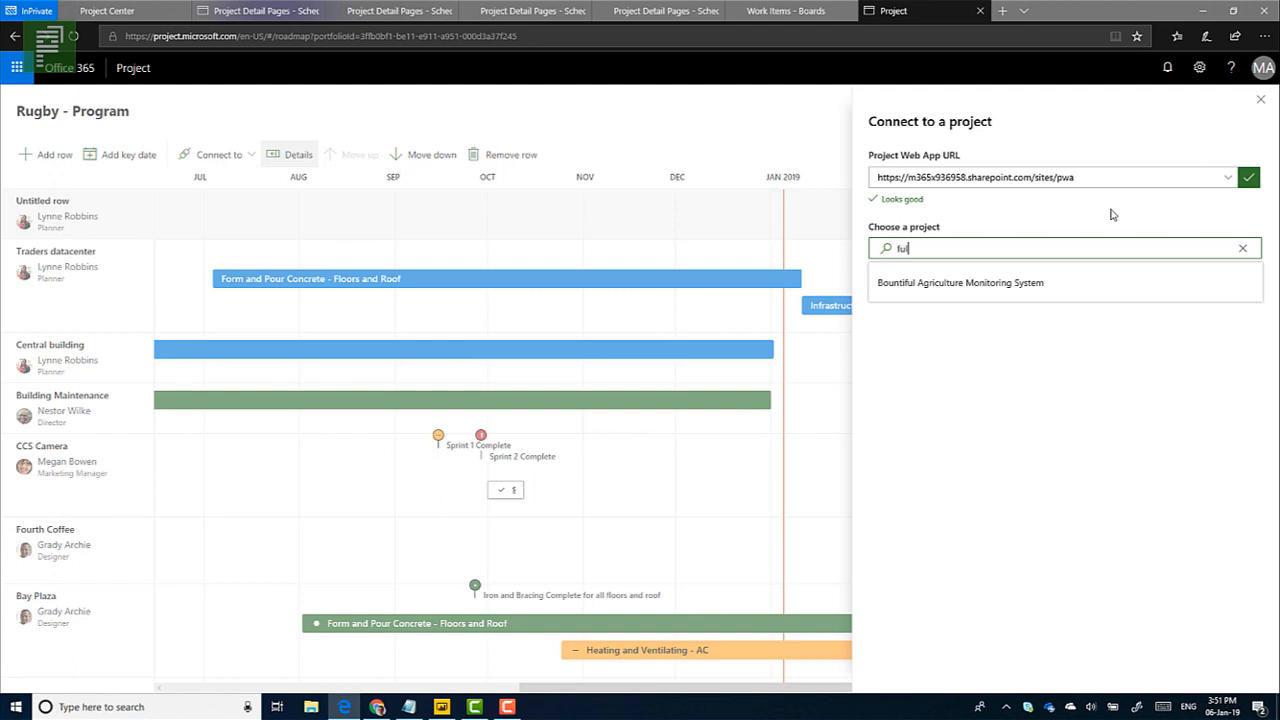
click(1058, 283)
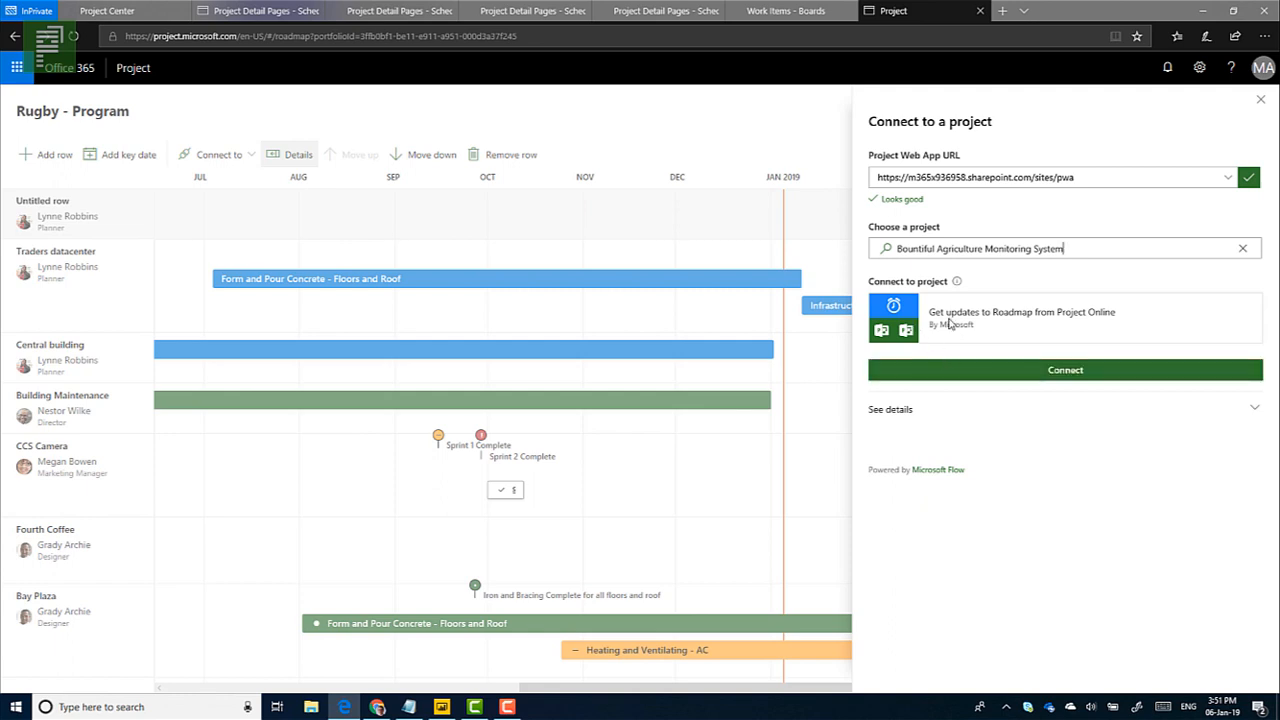
click(1046, 372)
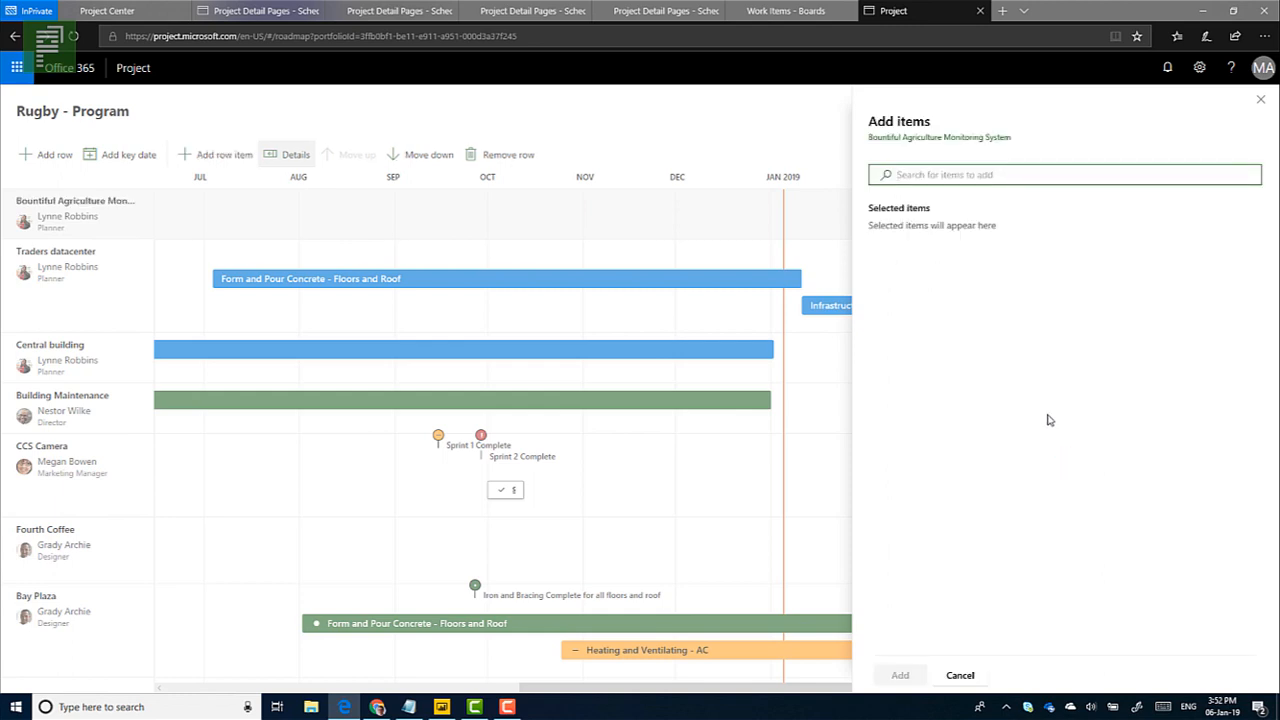
click(958, 676)
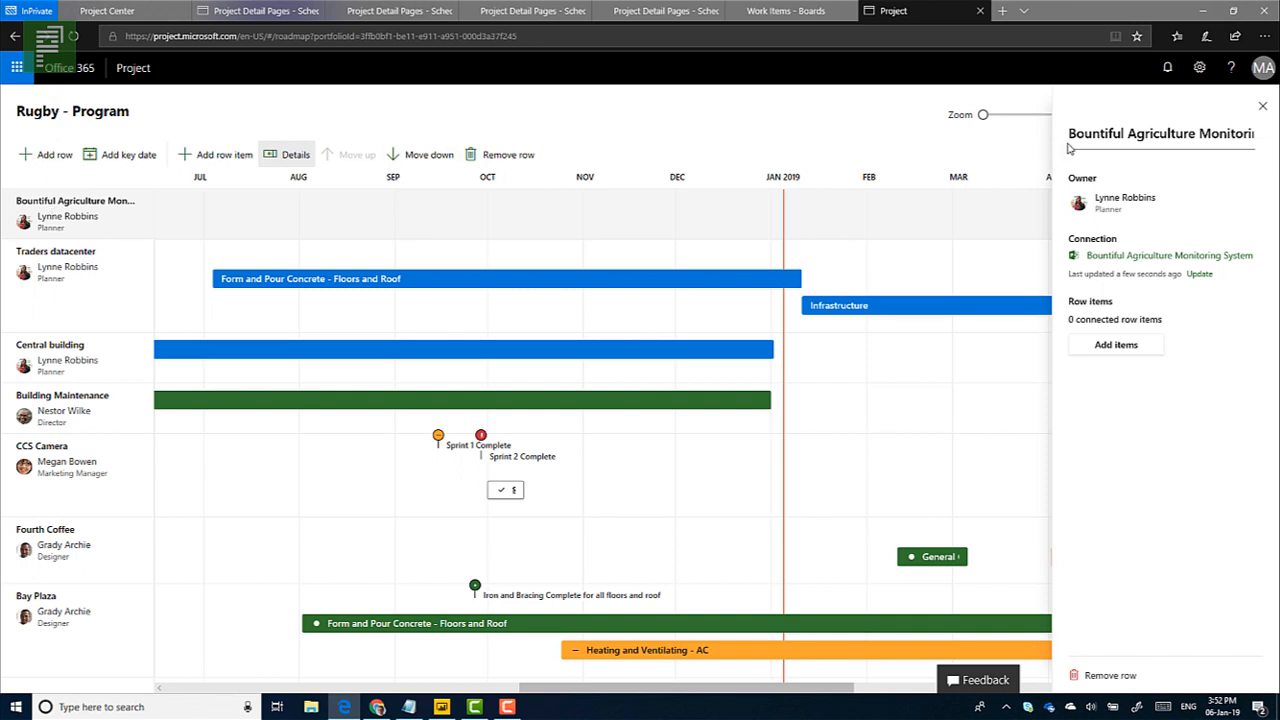
Rename the Bountiful Agriculture Monitoring System row to Bountiful and close its details.
click(1128, 133)
key(ctrl+a)
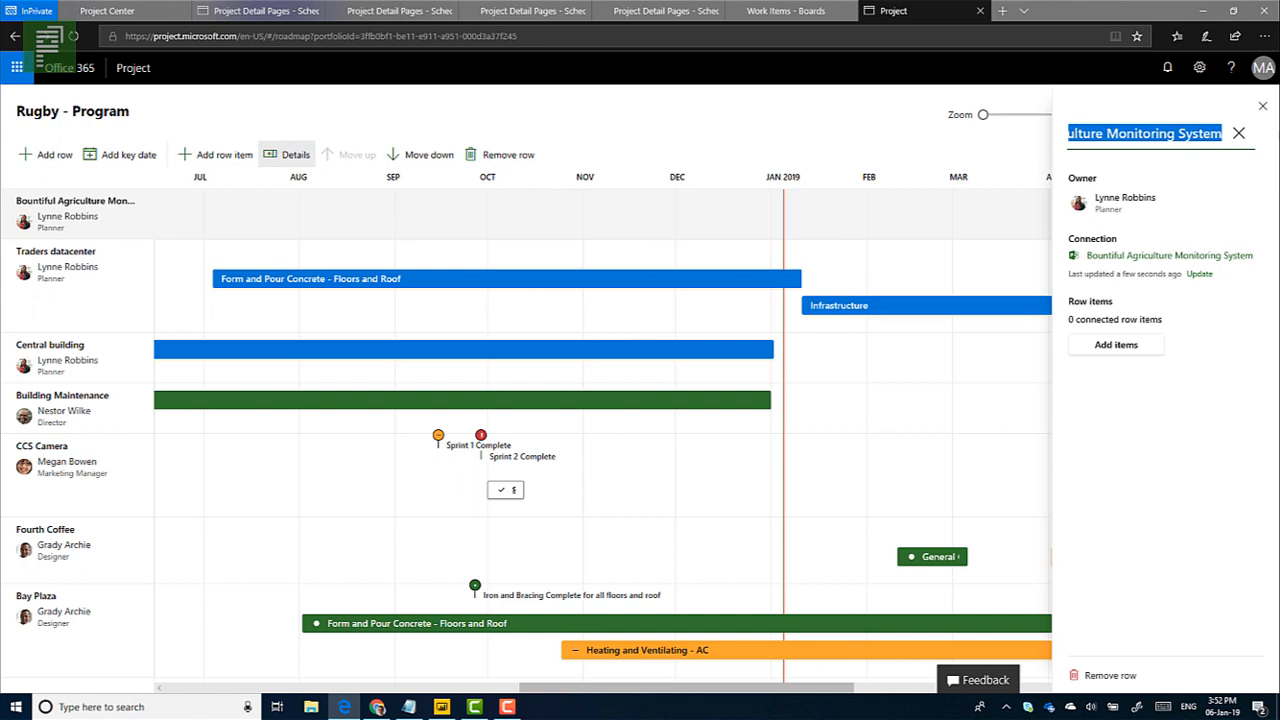
text(Bountiful)
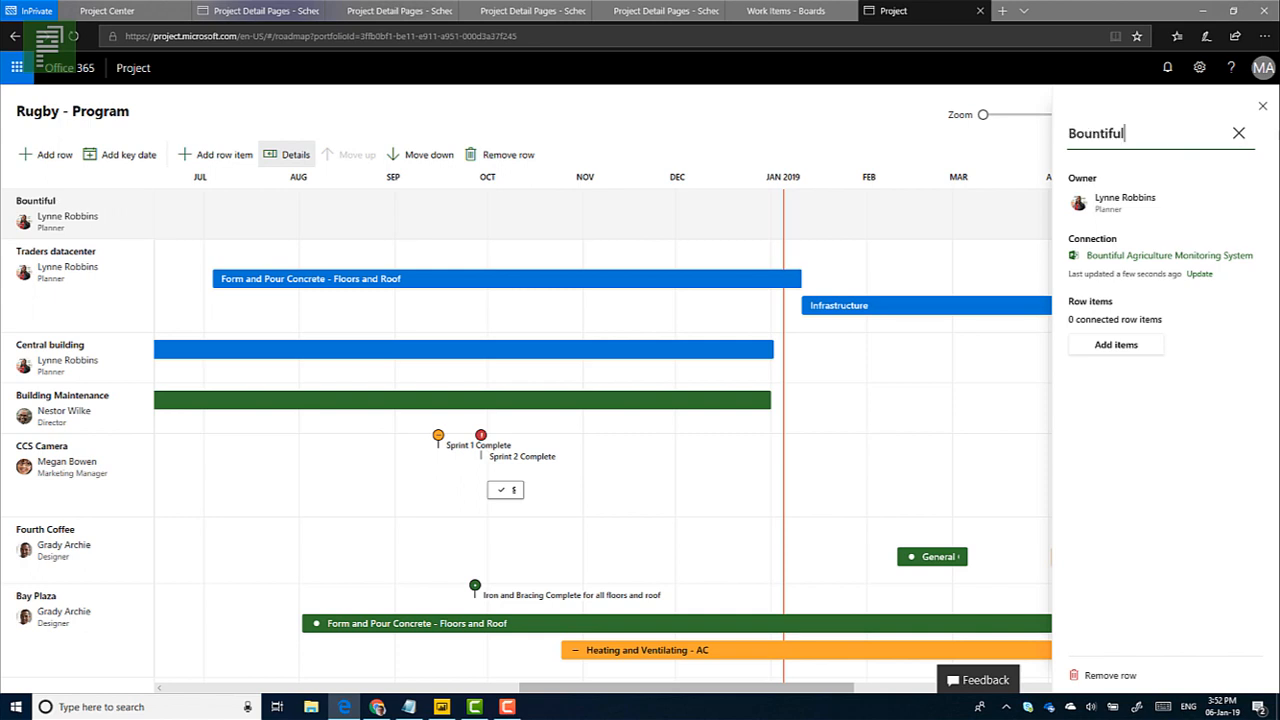
click(1262, 106)
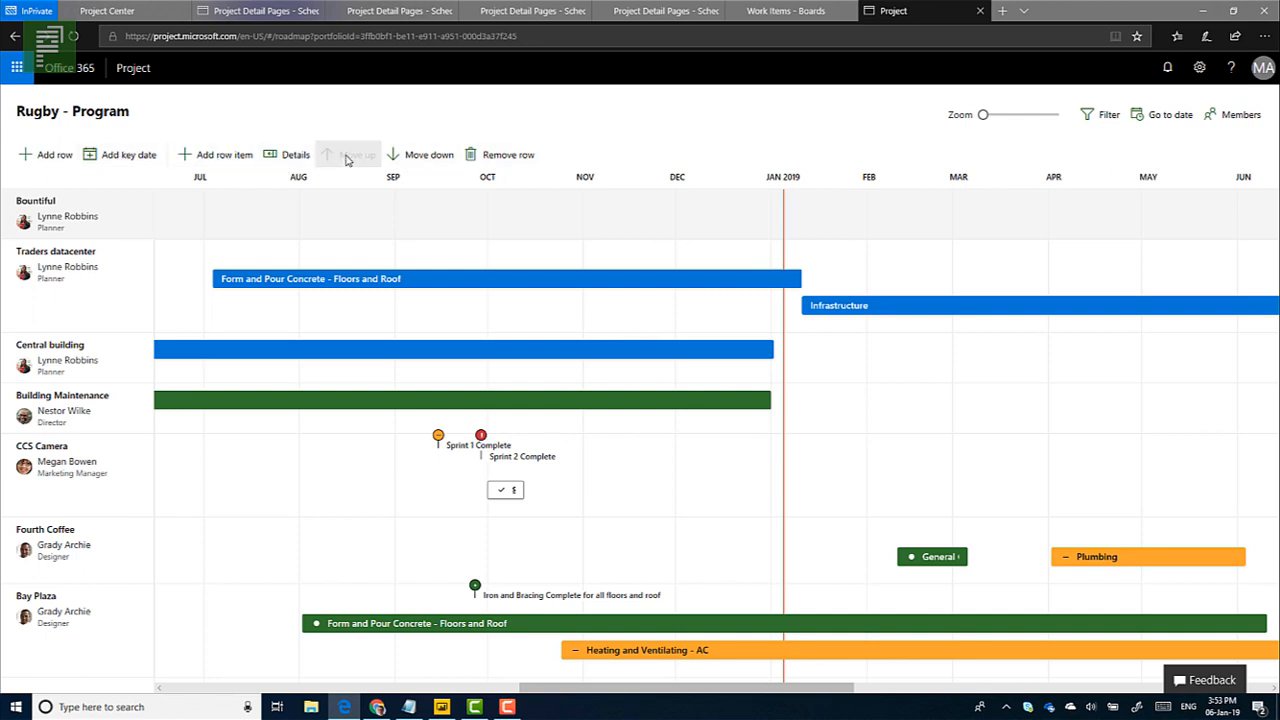
Move the Bountiful row down one place and back up again.
click(396, 158)
click(357, 156)
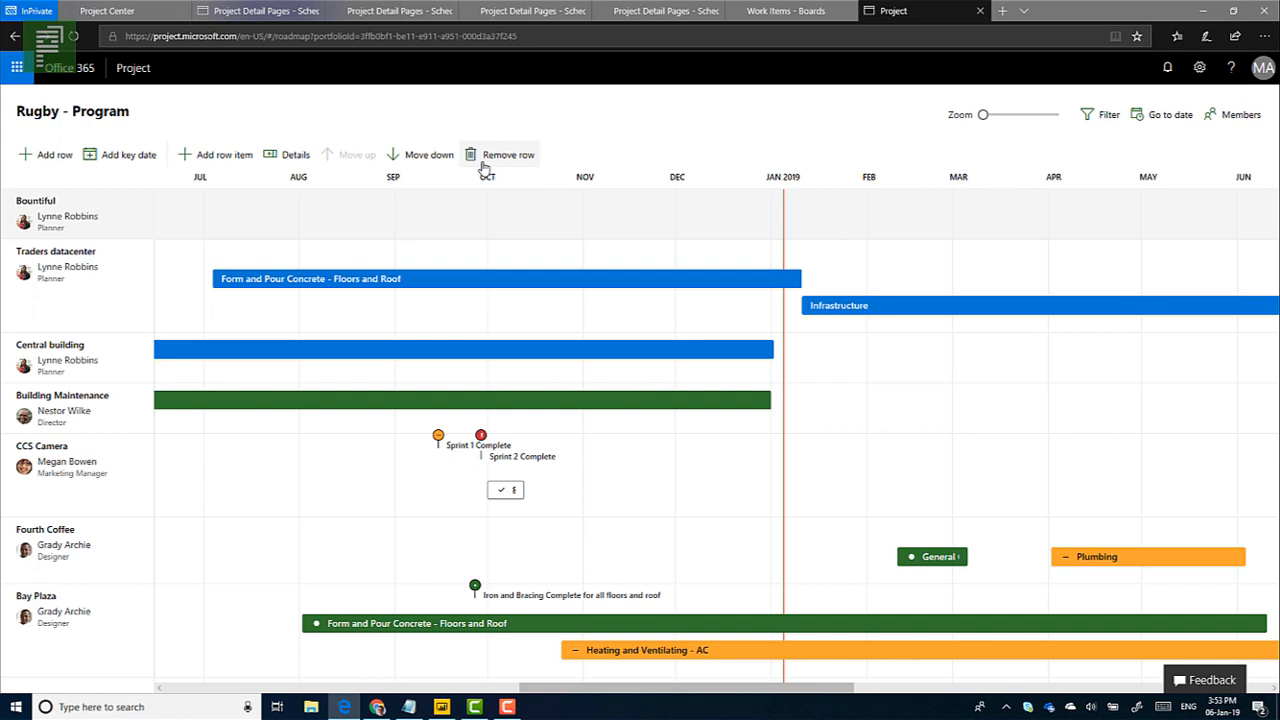
Review the summary card and full details of the Form and Pour Concrete phase in the Traders datacenter row.
right_click(505, 285)
click(500, 284)
click(494, 283)
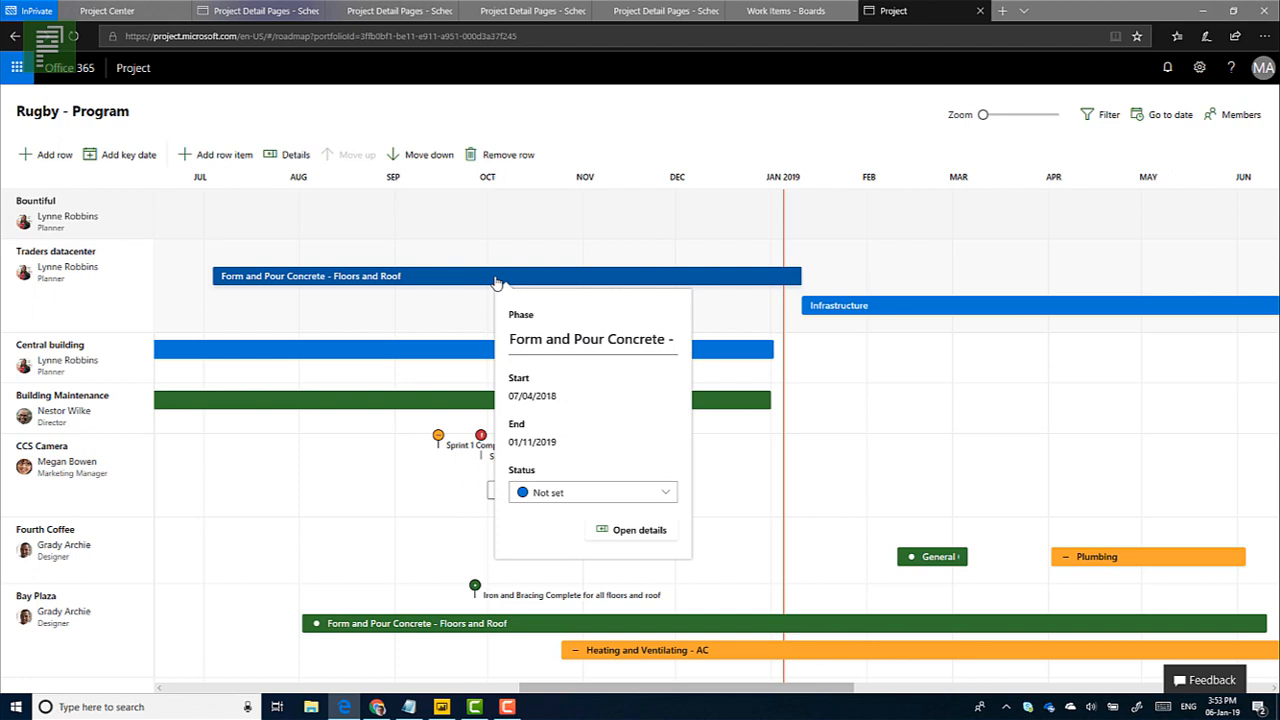
click(451, 300)
click(451, 284)
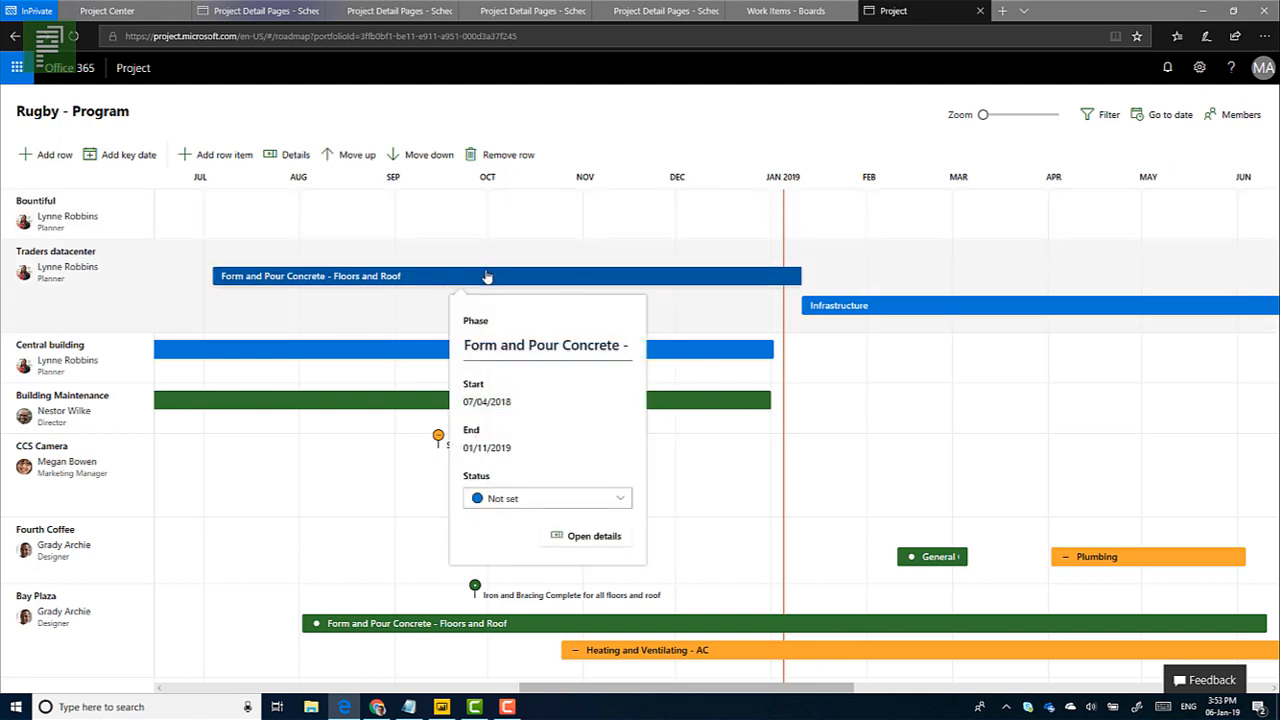
click(610, 545)
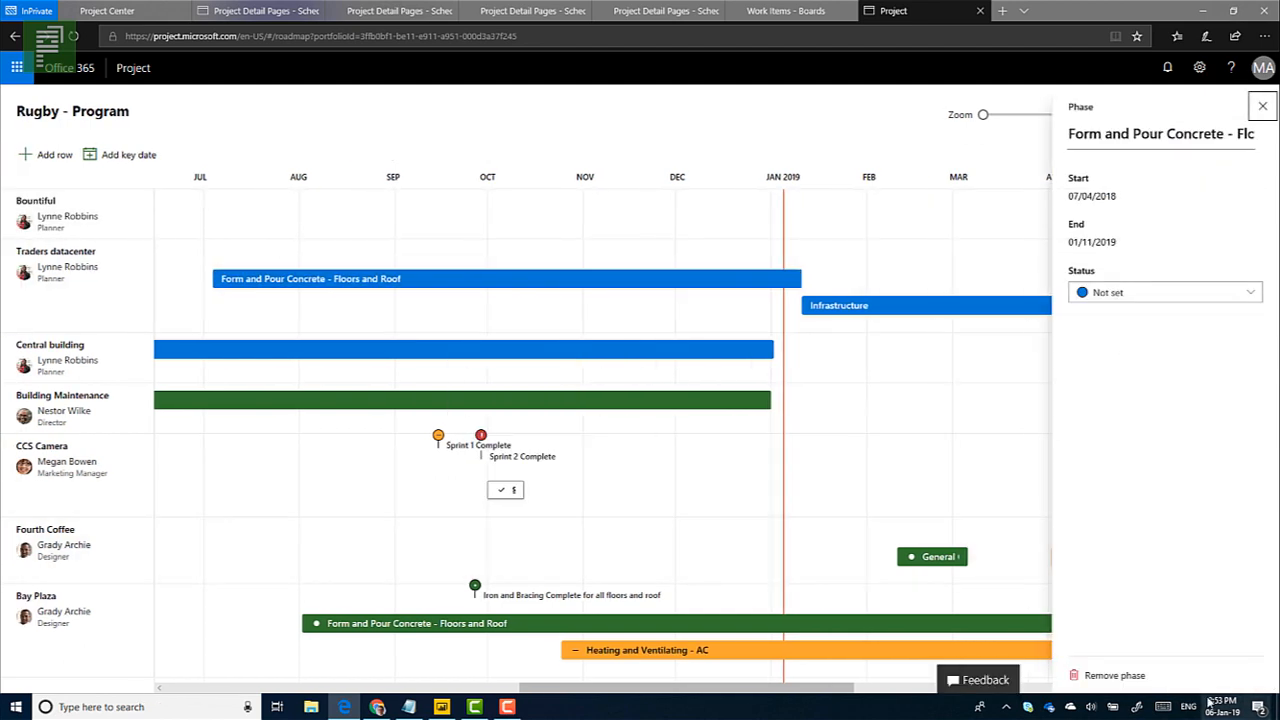
click(1261, 106)
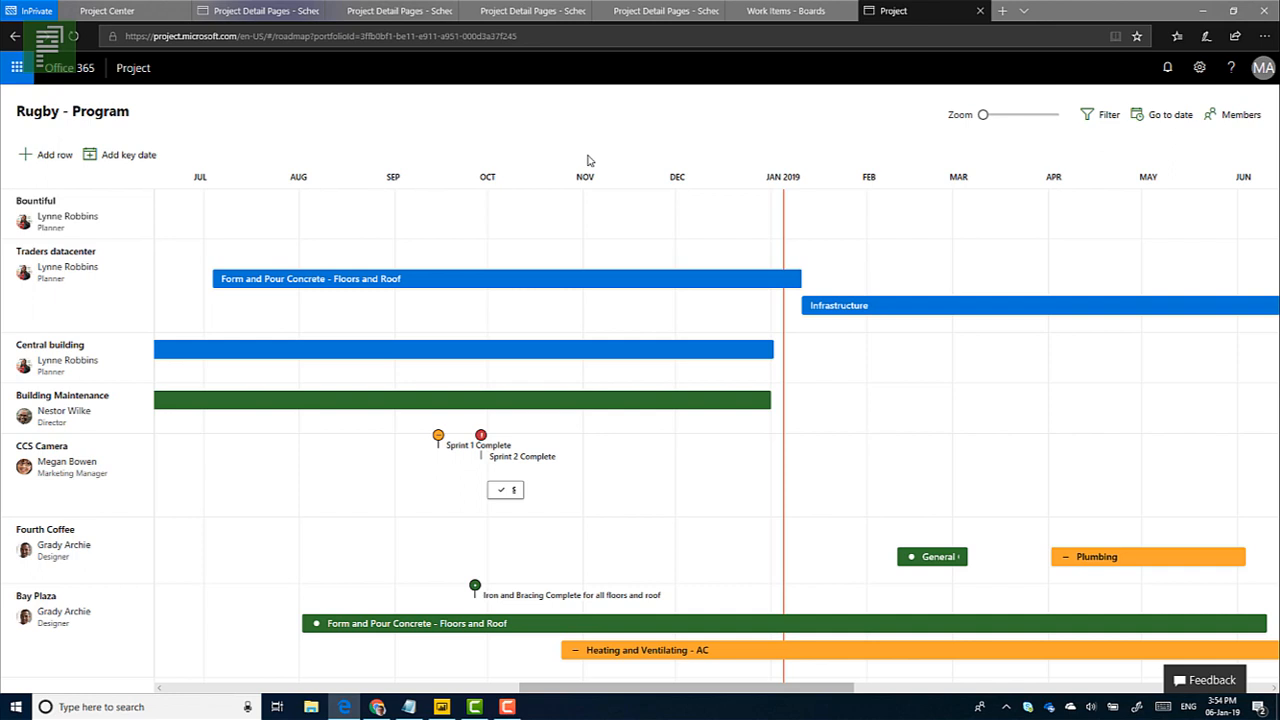
Examine the full details of the Central building phase and the Traders datacenter Form and Pour Concrete phase, closing each one.
click(597, 352)
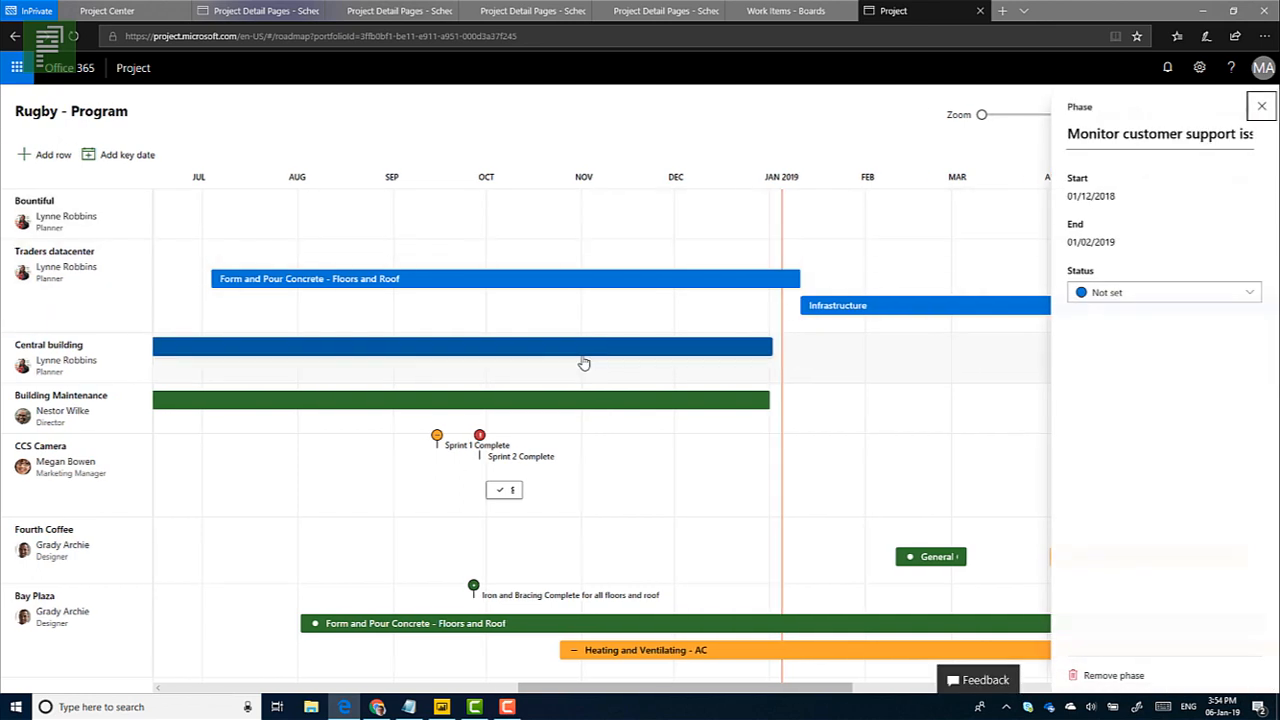
click(1262, 105)
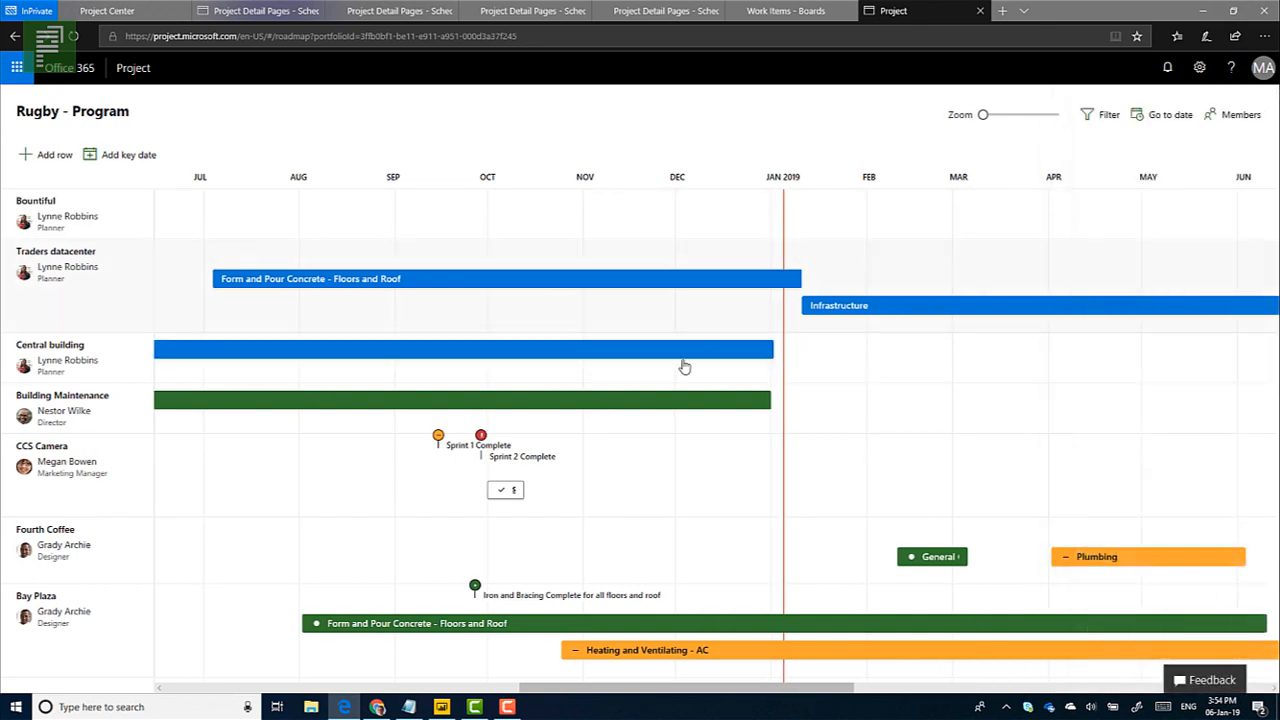
click(560, 356)
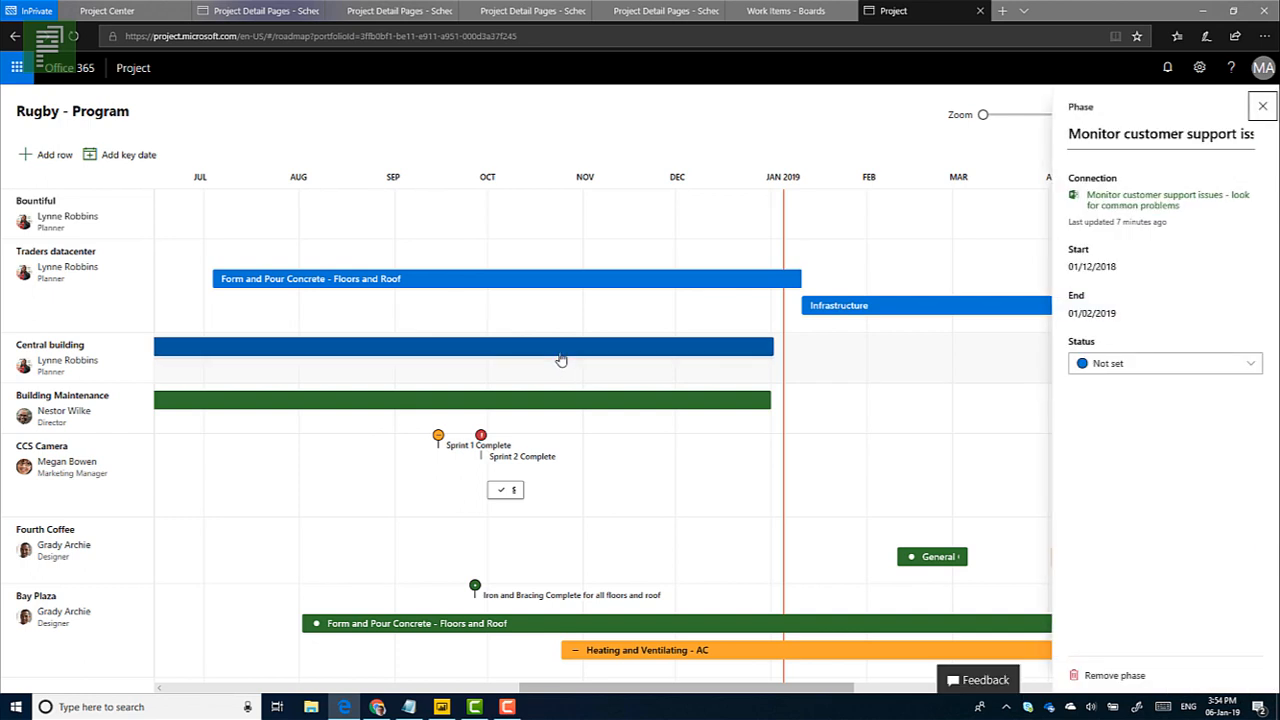
click(1262, 107)
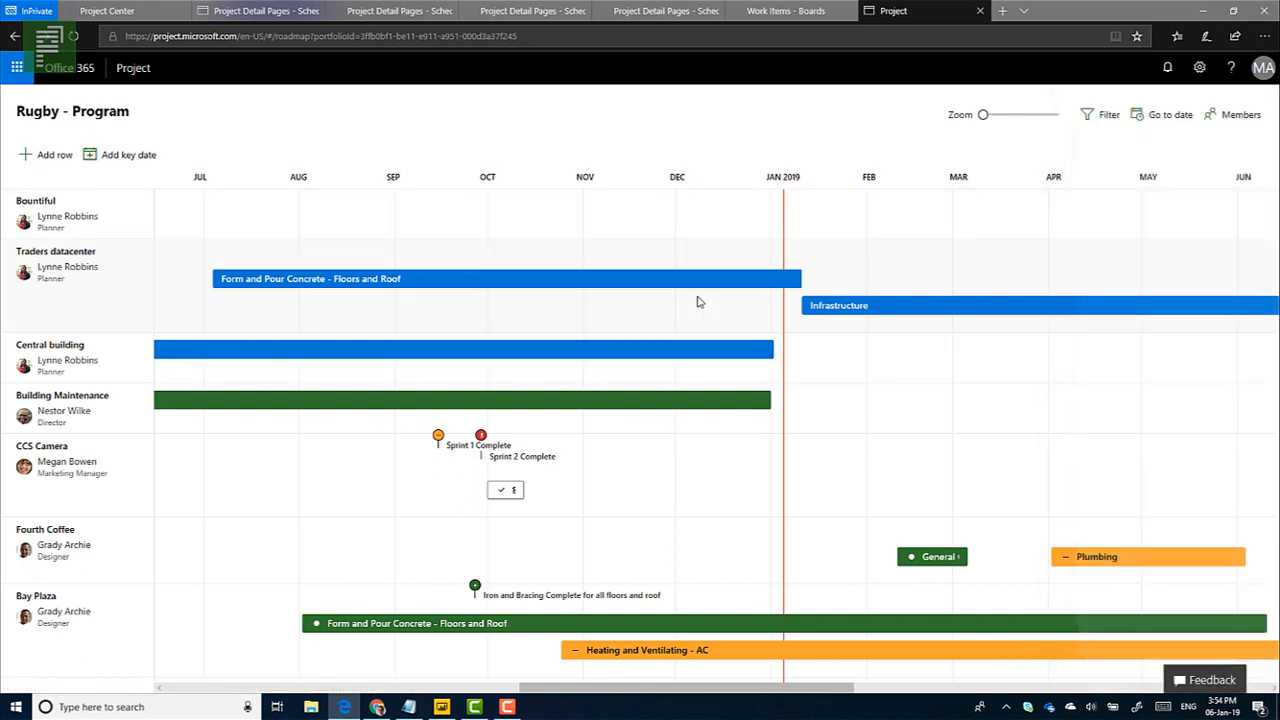
click(569, 357)
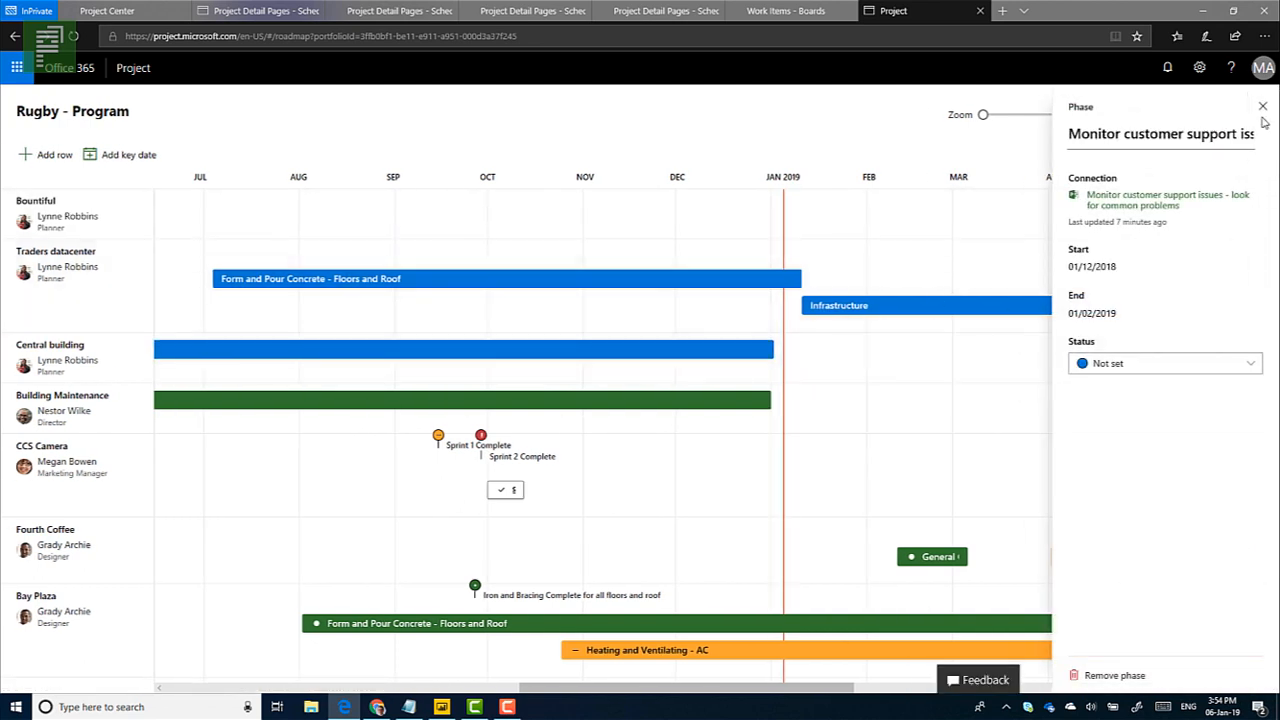
click(1262, 107)
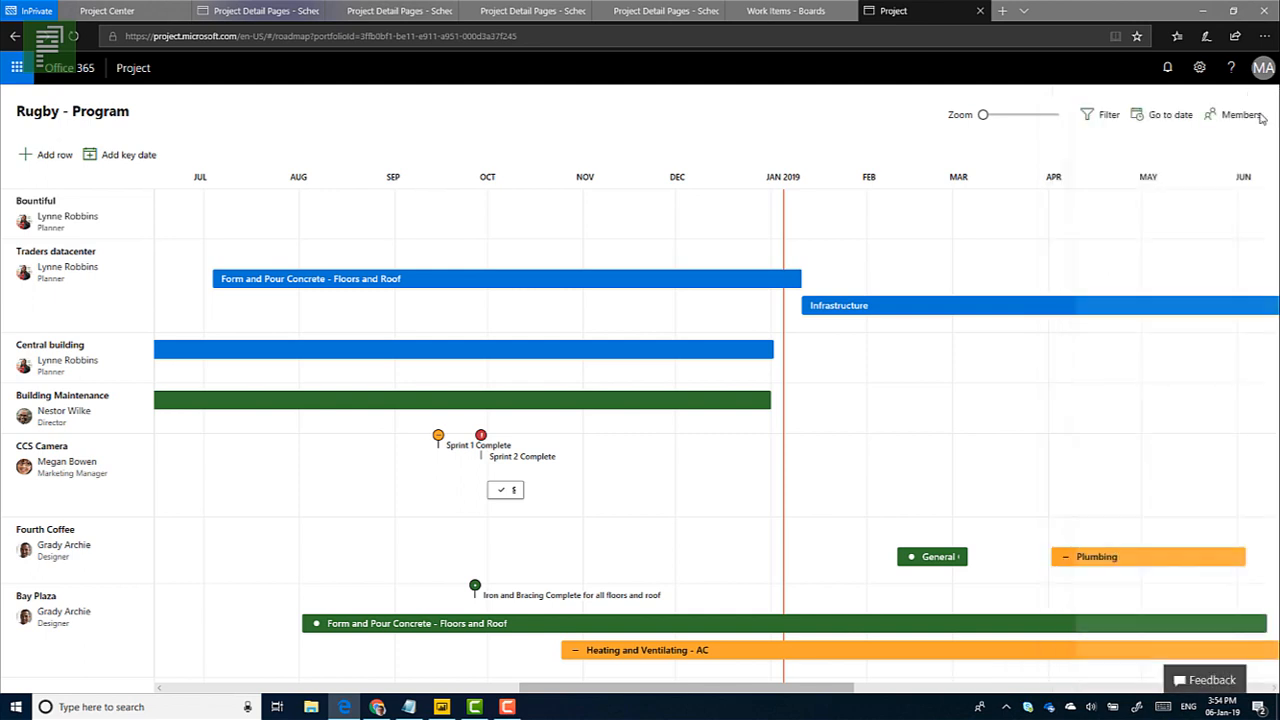
click(495, 287)
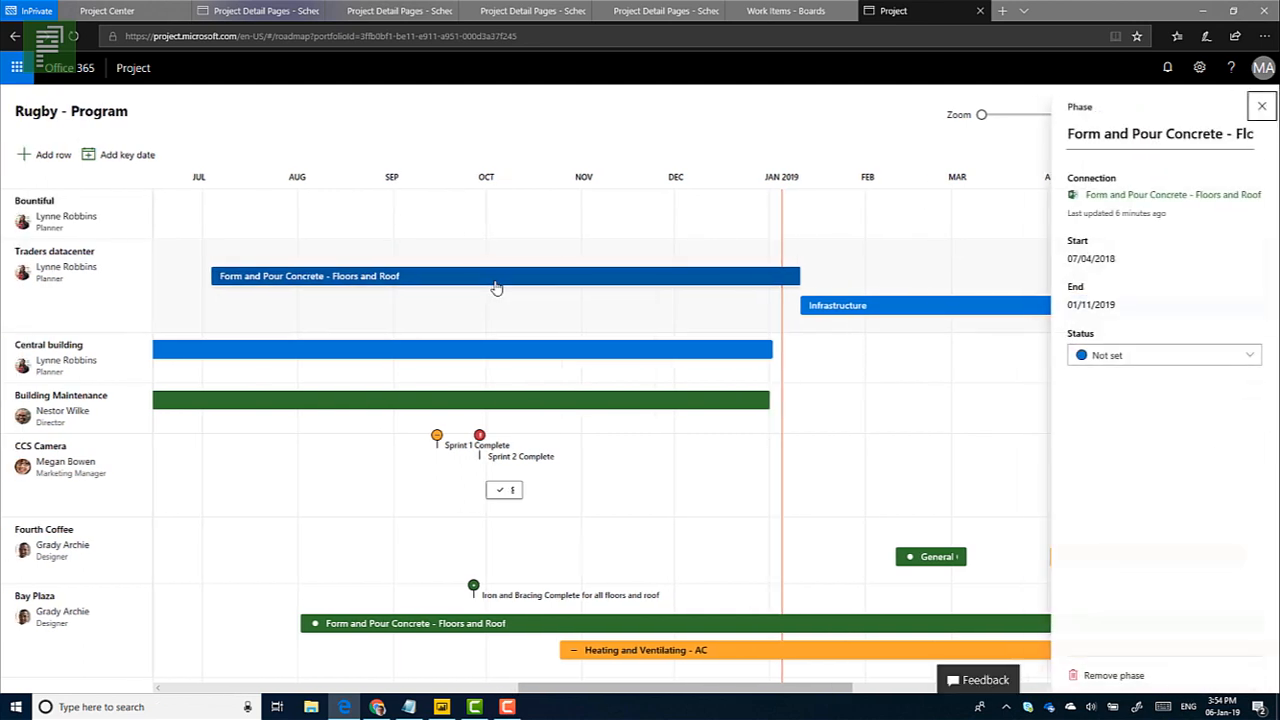
click(1262, 107)
Compare the summary cards of the Form and Pour Concrete phase in Traders datacenter and the customer support phase in Central building.
right_click(603, 286)
click(497, 311)
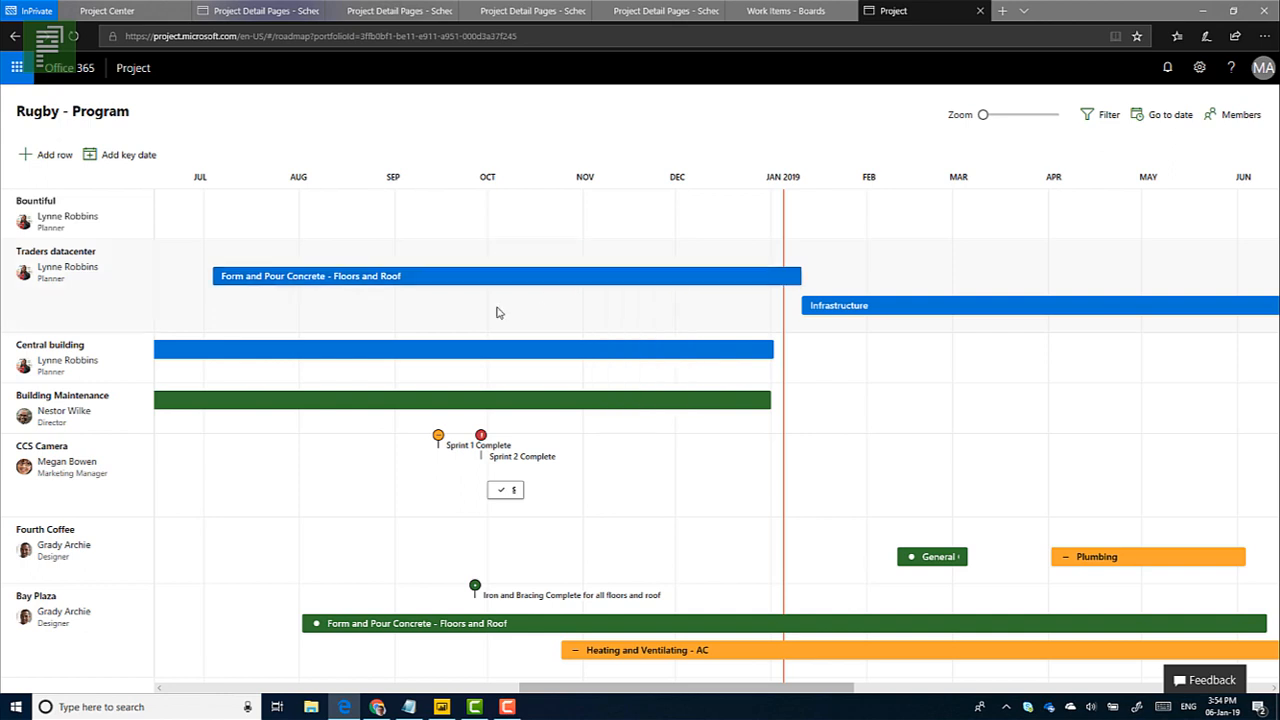
click(506, 291)
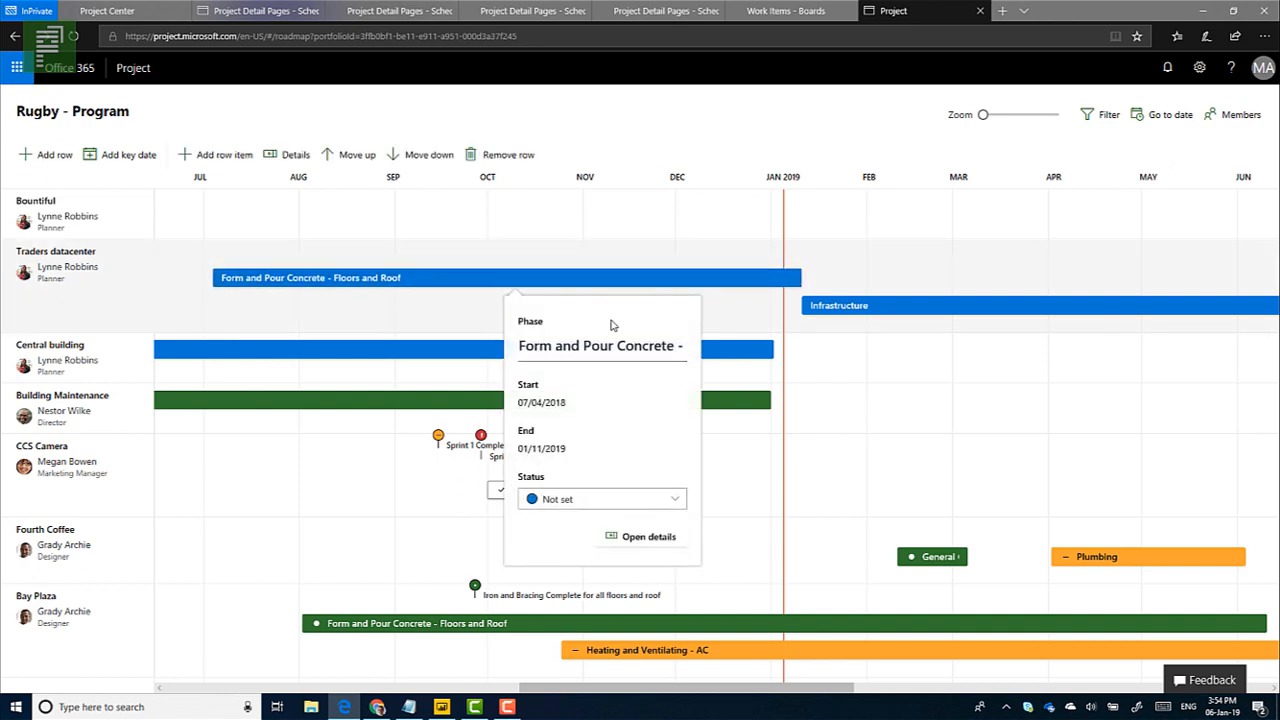
click(490, 352)
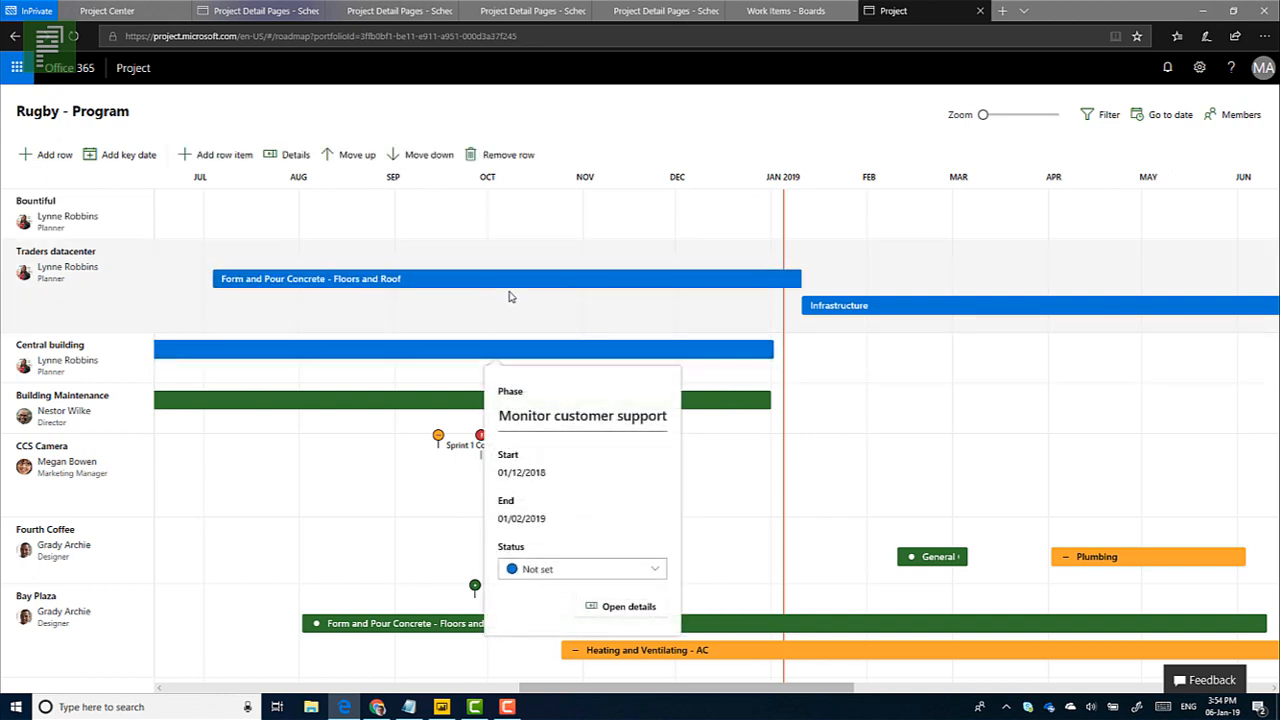
click(511, 291)
click(482, 352)
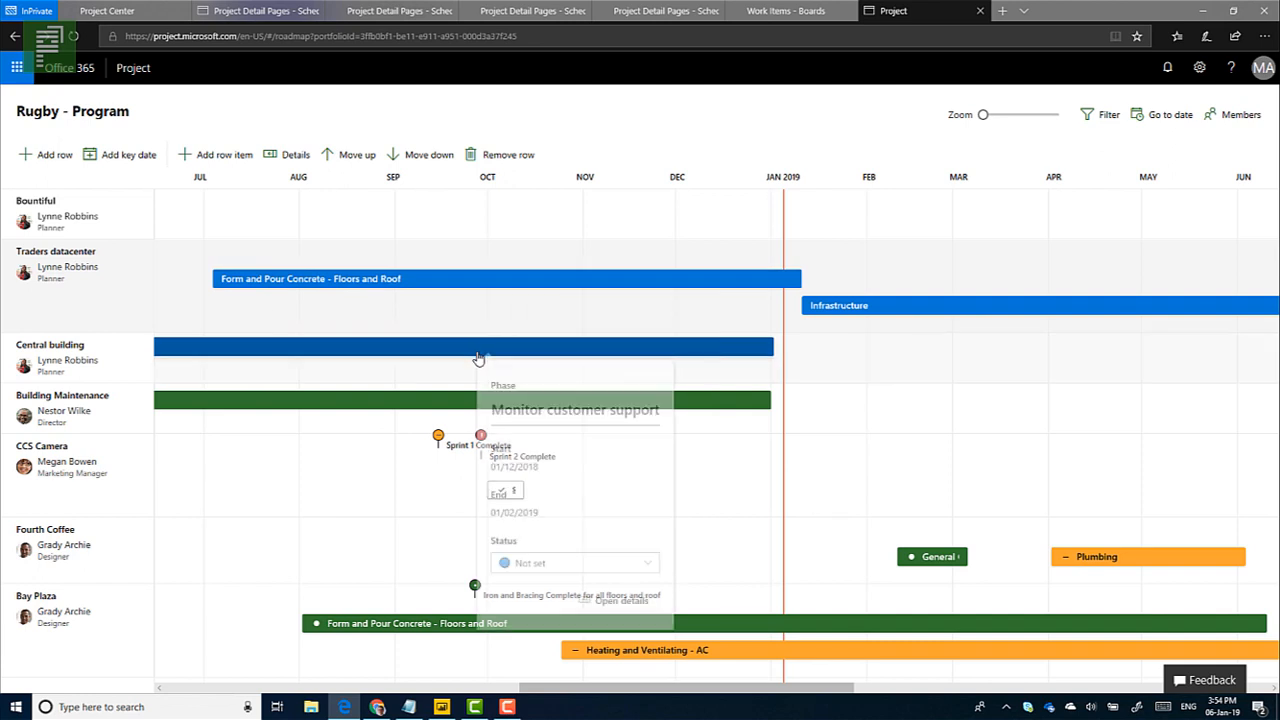
click(455, 285)
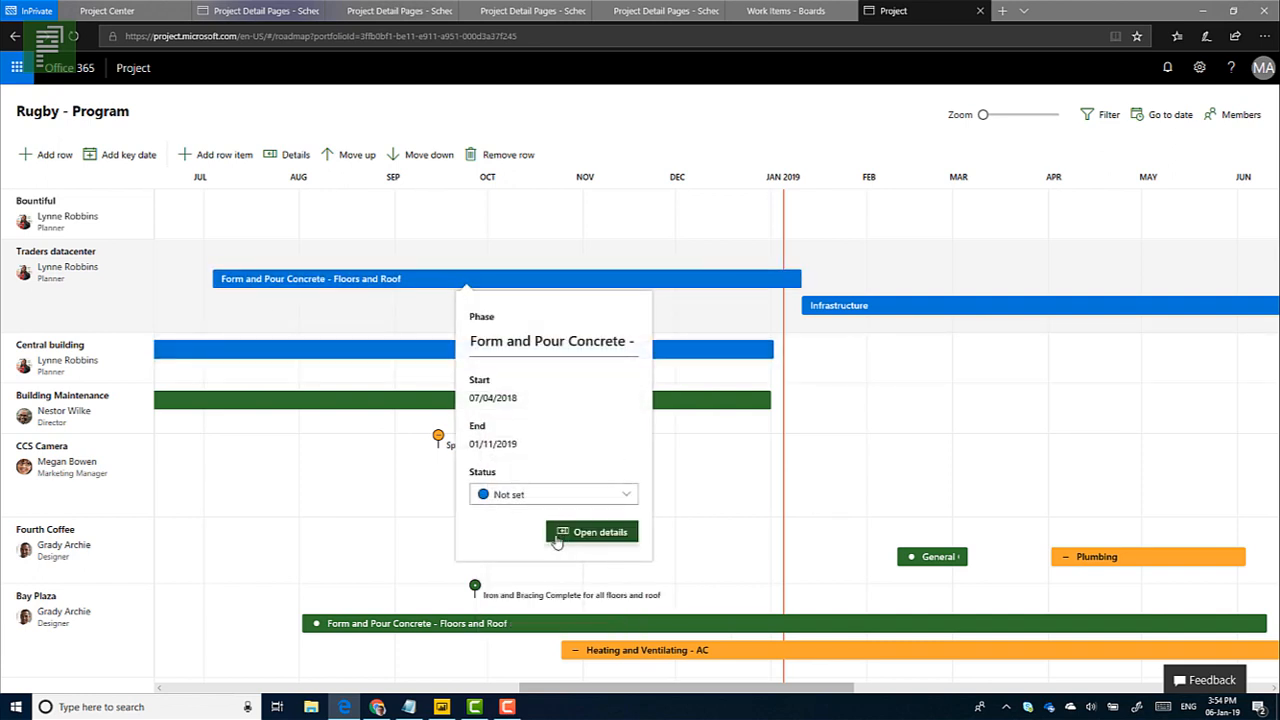
click(300, 361)
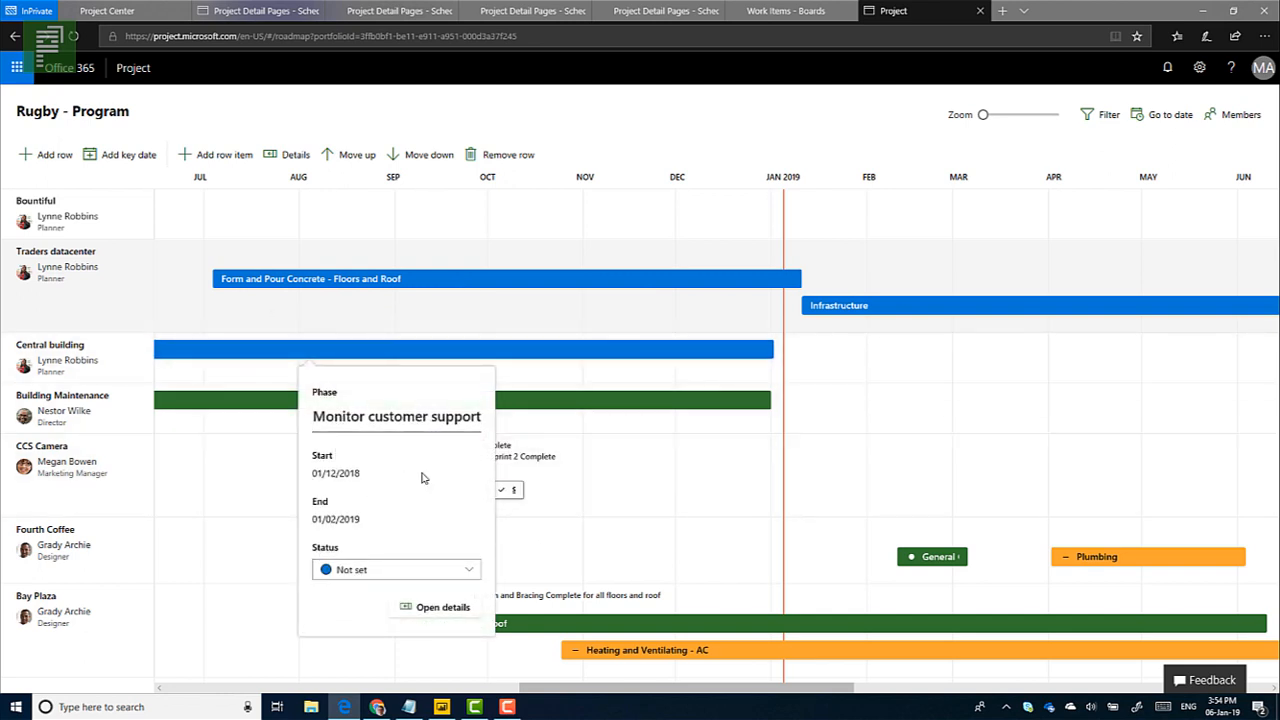
Set the status of the Central building row's Monitor customer support phase to At risk and close its summary card.
click(461, 568)
click(357, 628)
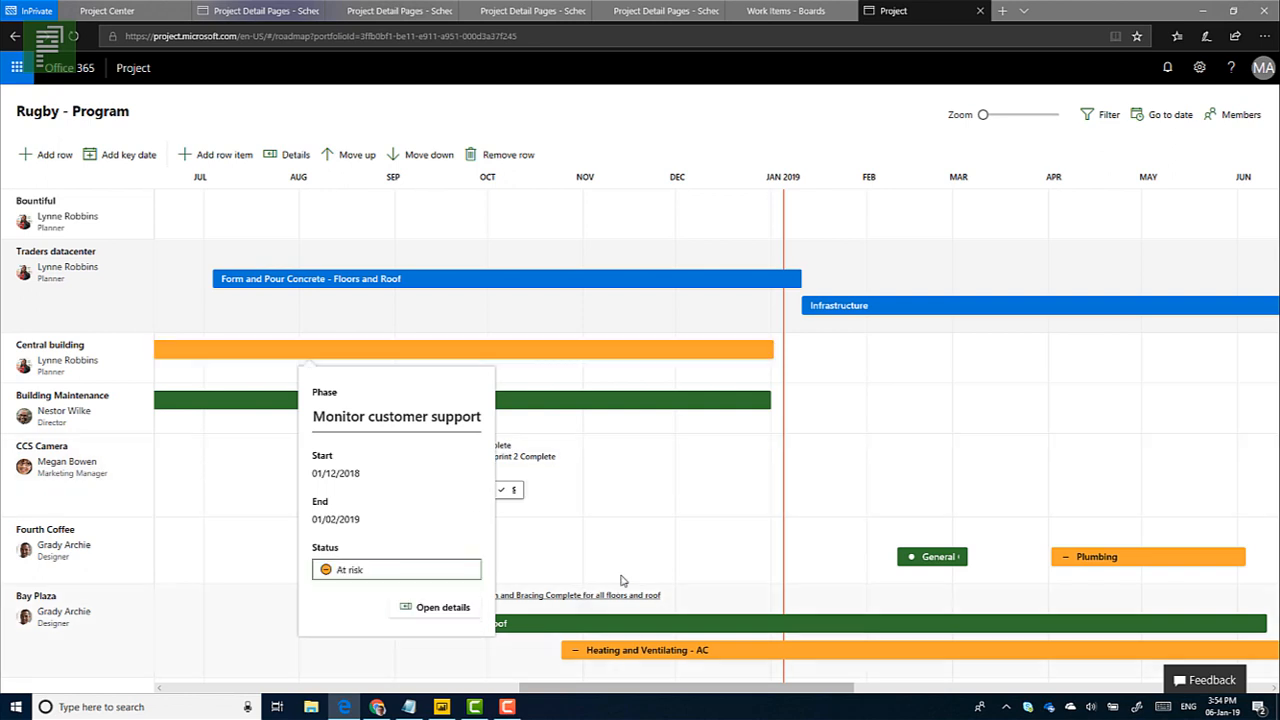
click(668, 506)
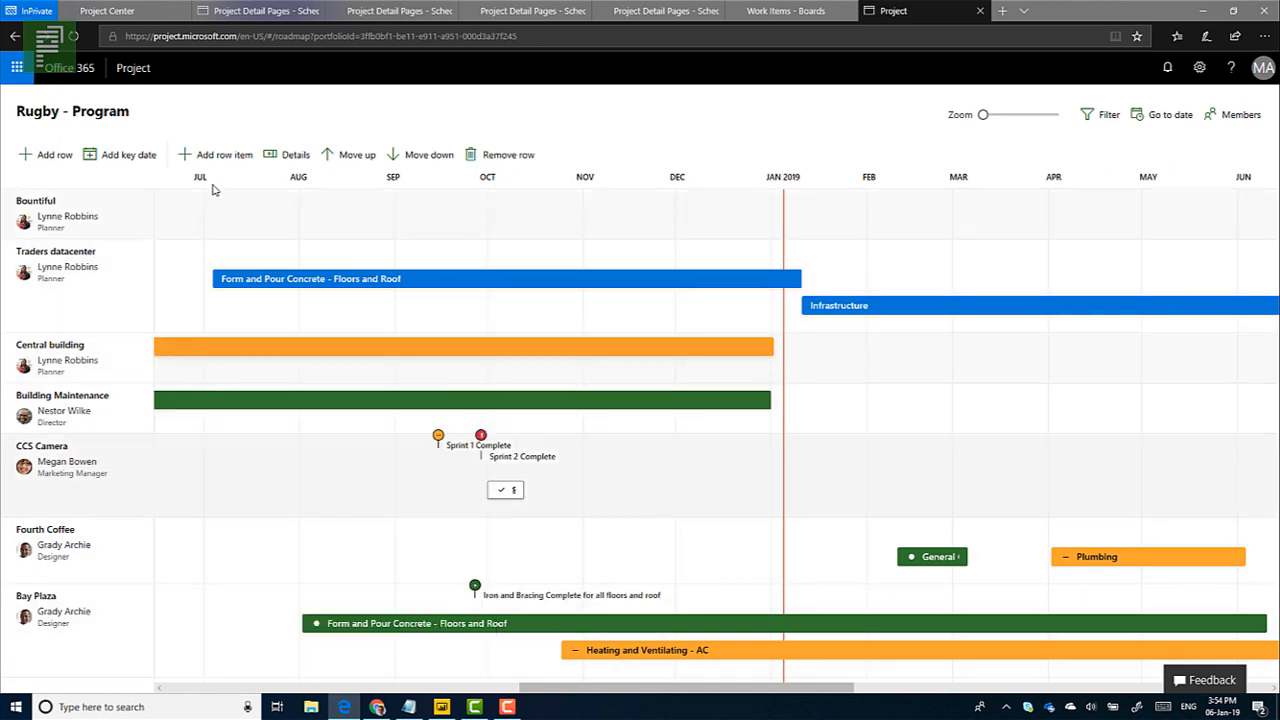
Start a new key date for the roadmap and name it "Happy new years party".
click(117, 157)
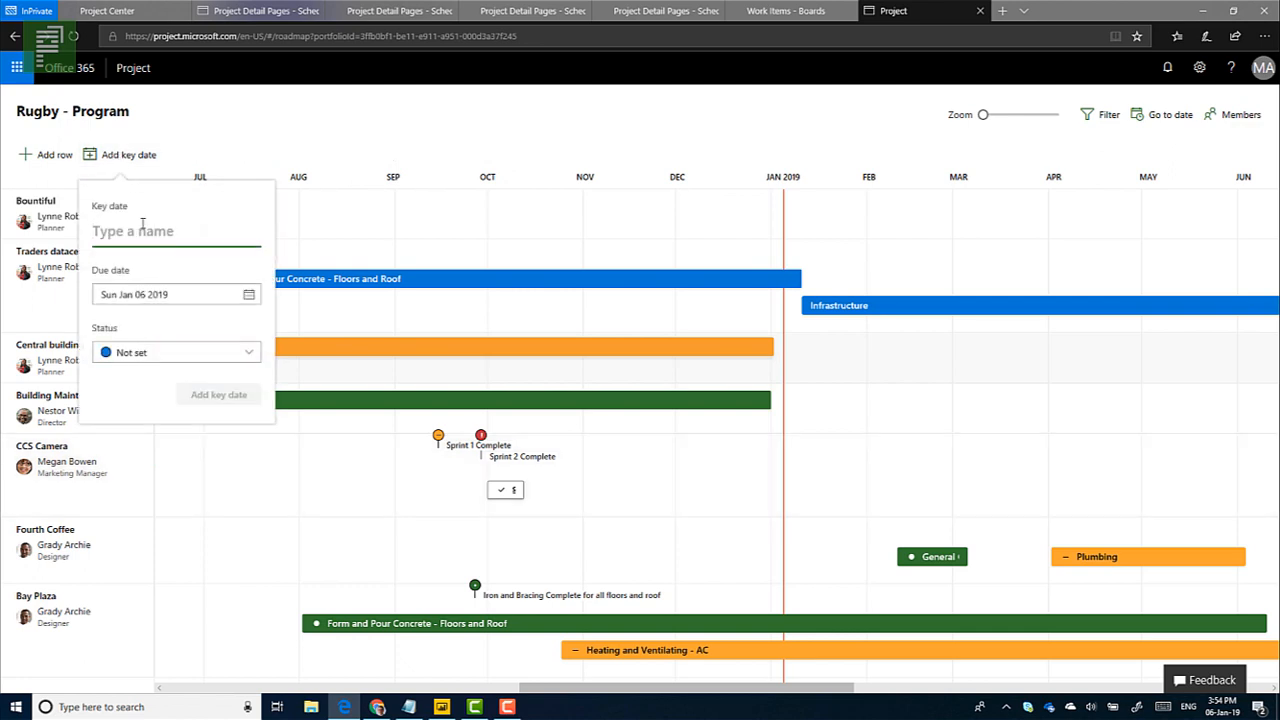
text(Happy new years v)
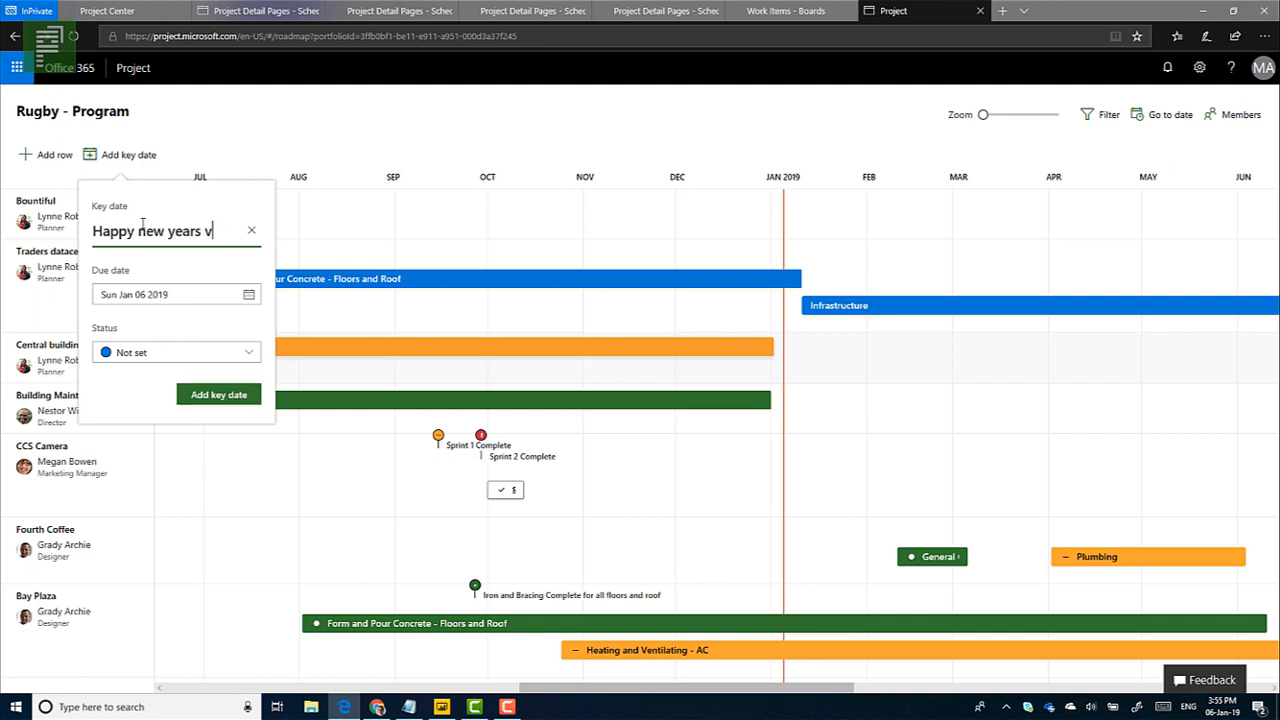
key(BackSpace)
text(festivit)
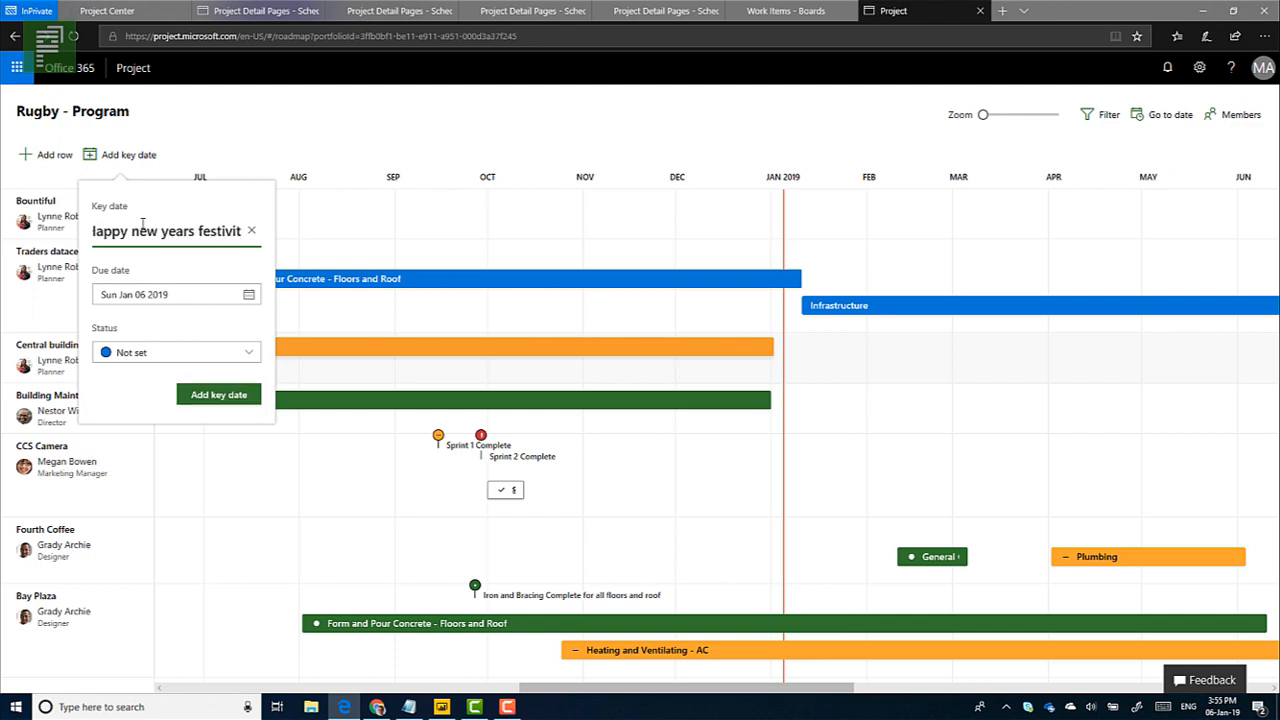
key(BackSpace)
key(BackSpace)
key(BackSpace)
key(BackSpace)
key(BackSpace)
key(BackSpace)
key(BackSpace)
key(BackSpace)
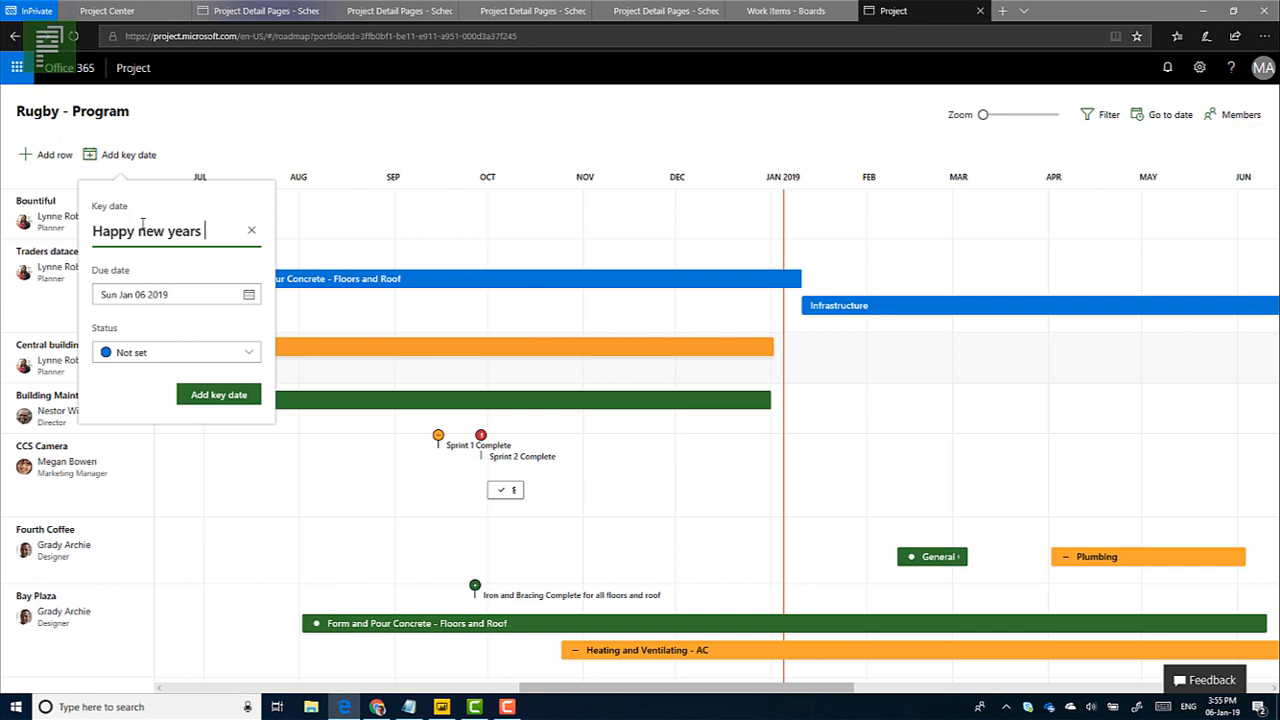
text(party)
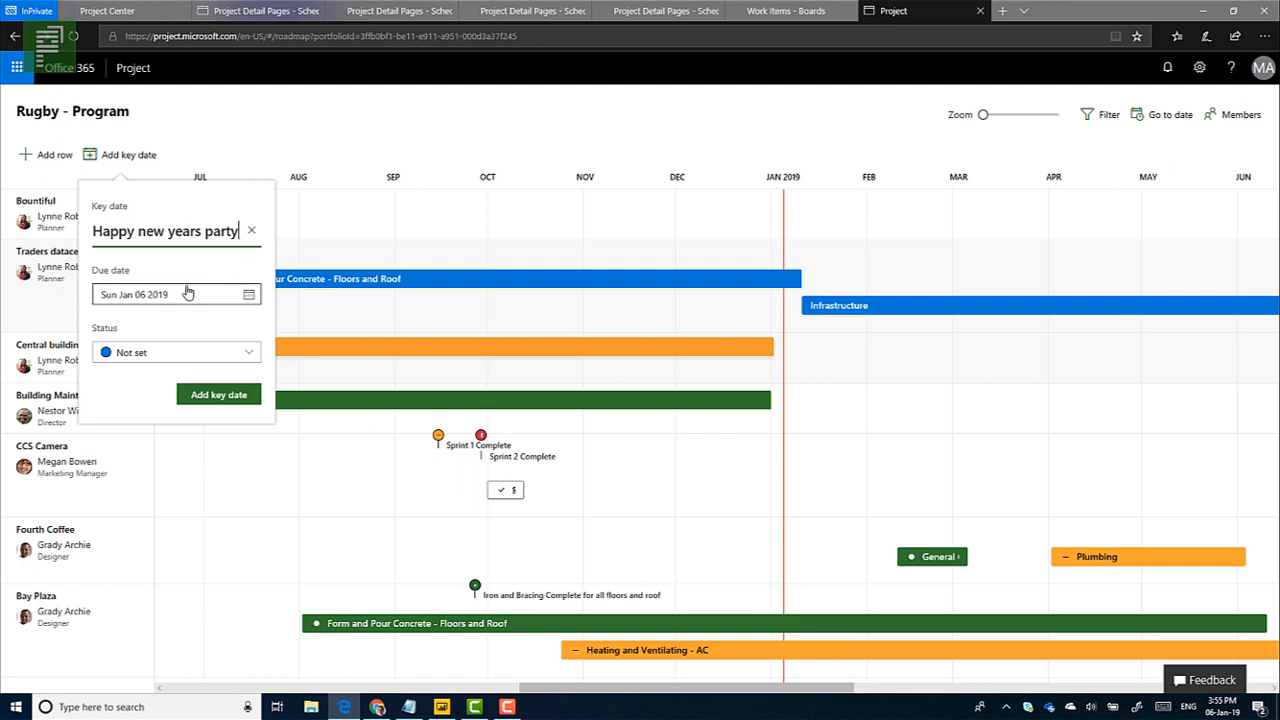
Set the key date's due date to Mon Jan 07 2019 and status to On track, and add it to the roadmap.
click(247, 294)
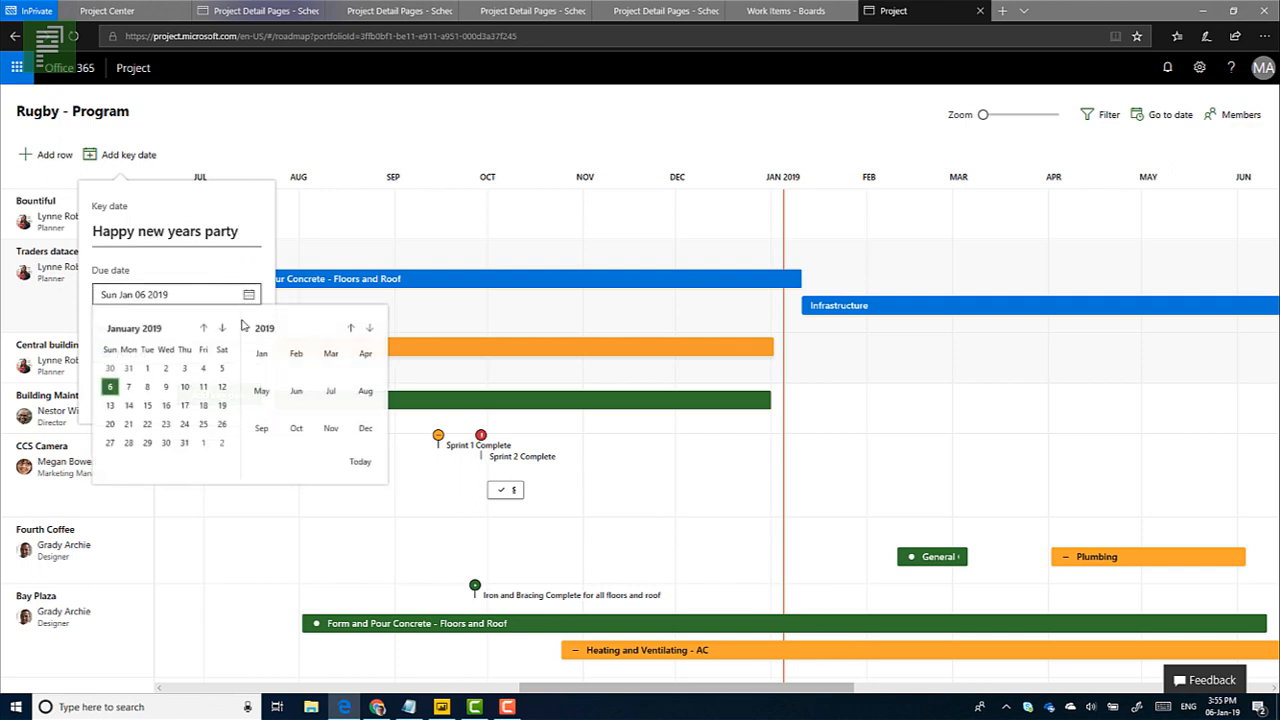
click(128, 388)
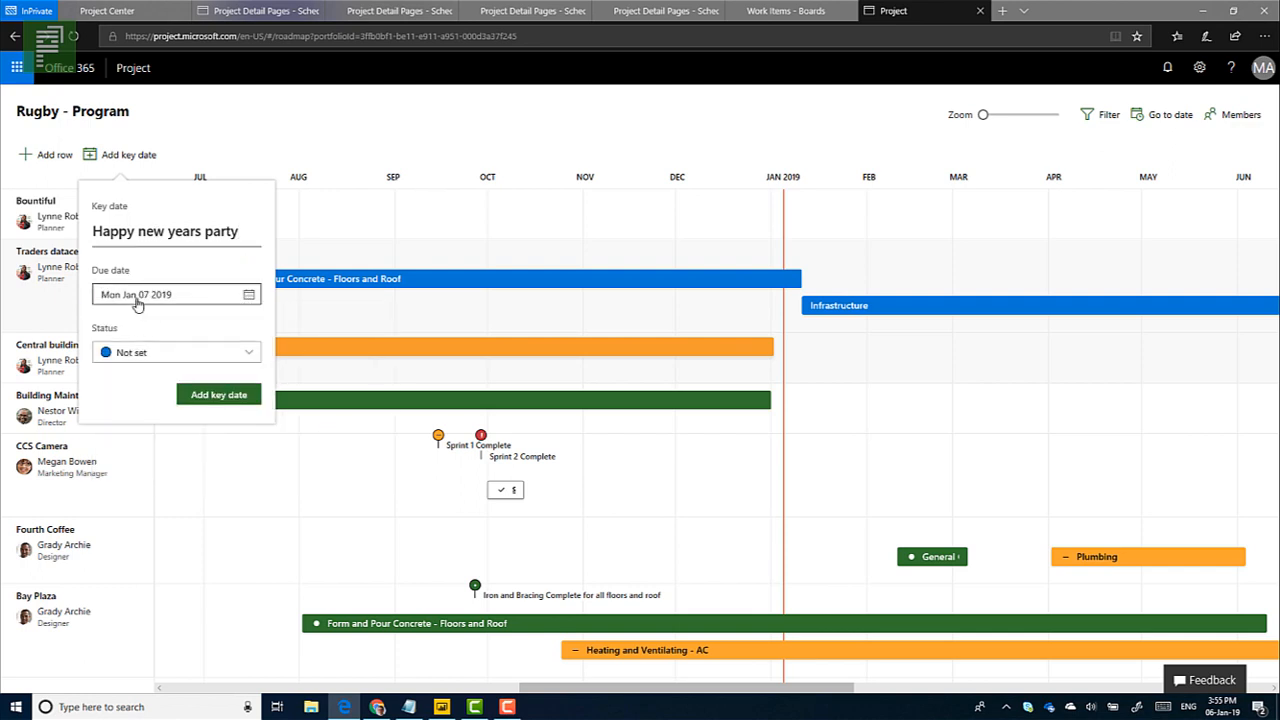
click(122, 364)
click(152, 401)
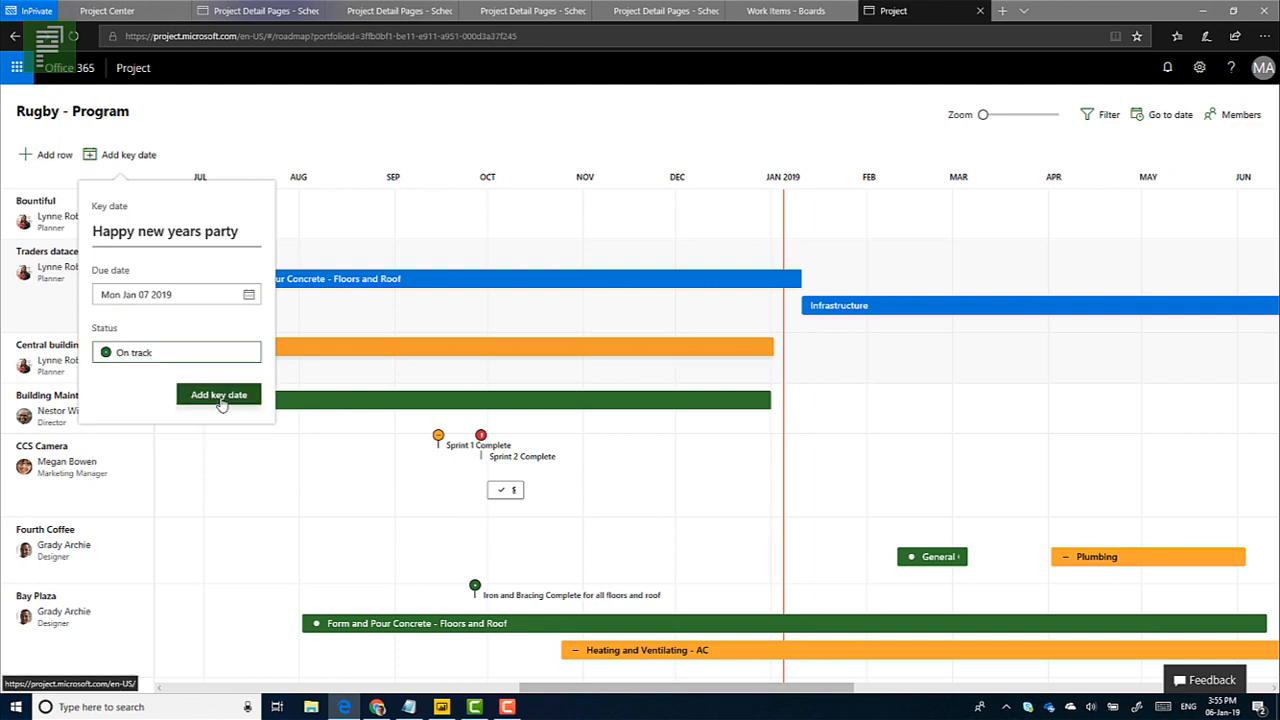
click(219, 396)
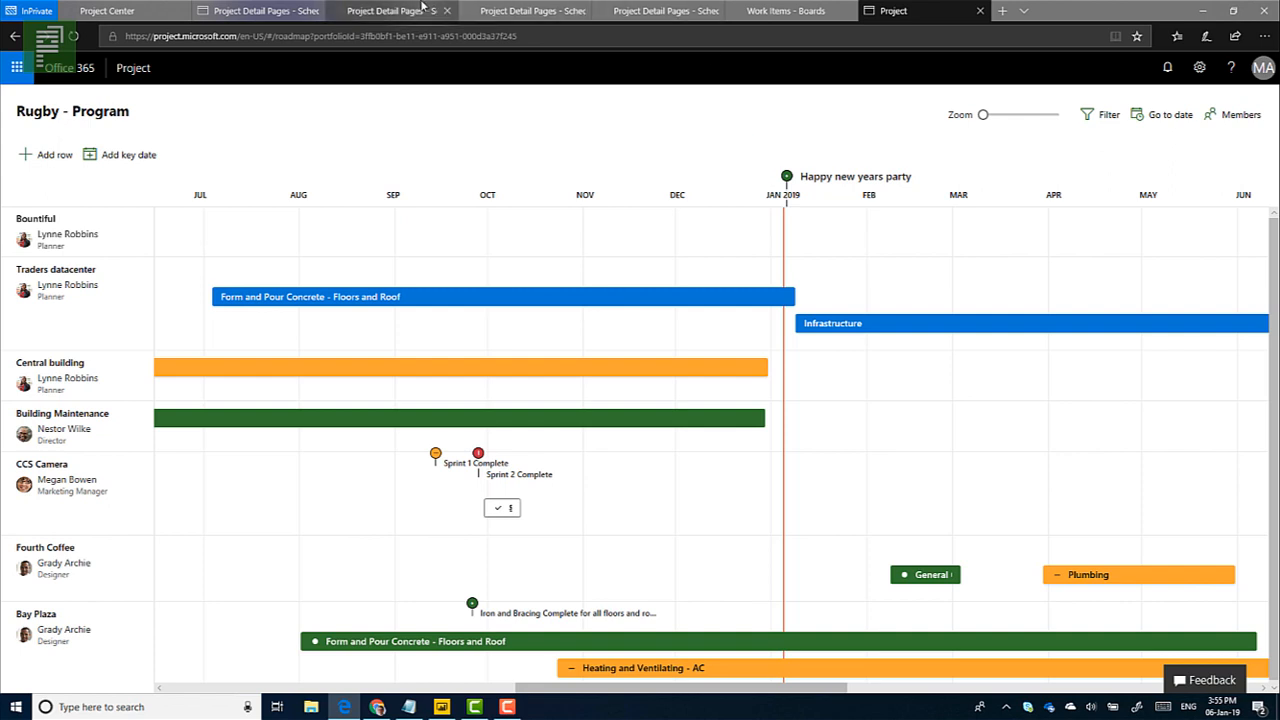
Close the four Project Detail Pages browser tabs, keeping the Project Center, Work Items and roadmap pages open.
click(316, 11)
click(316, 11)
click(316, 11)
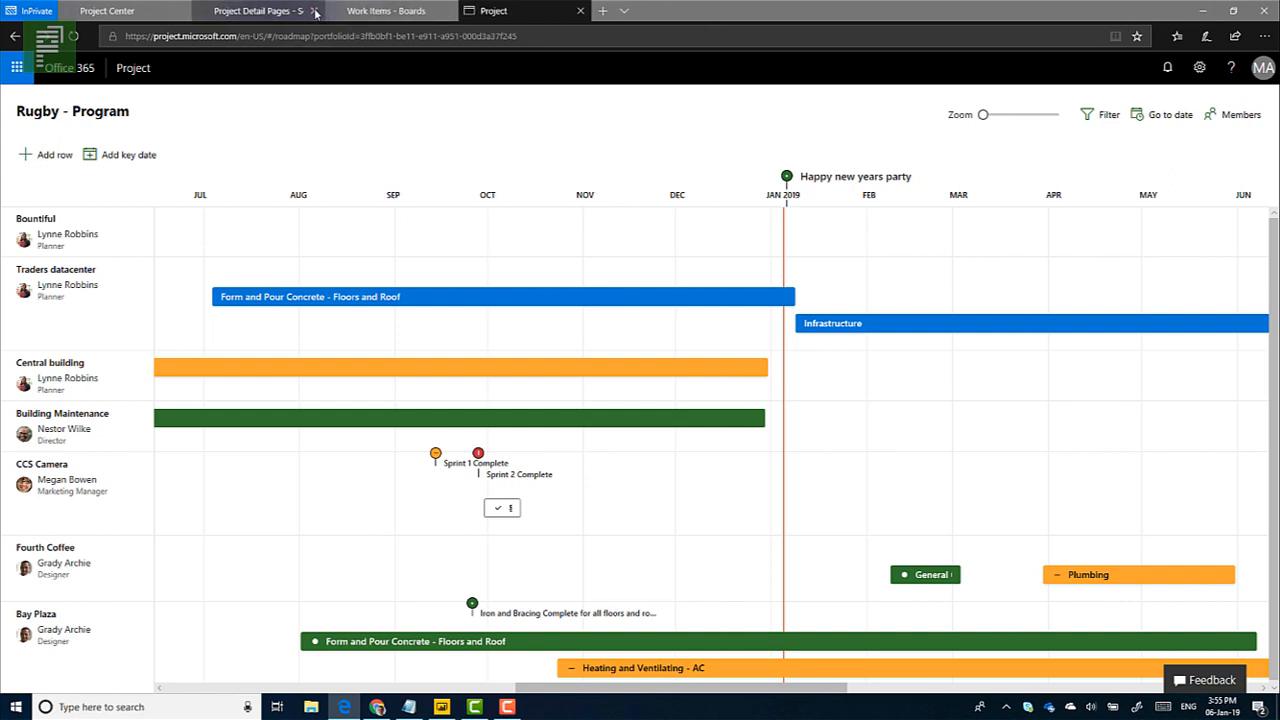
click(316, 11)
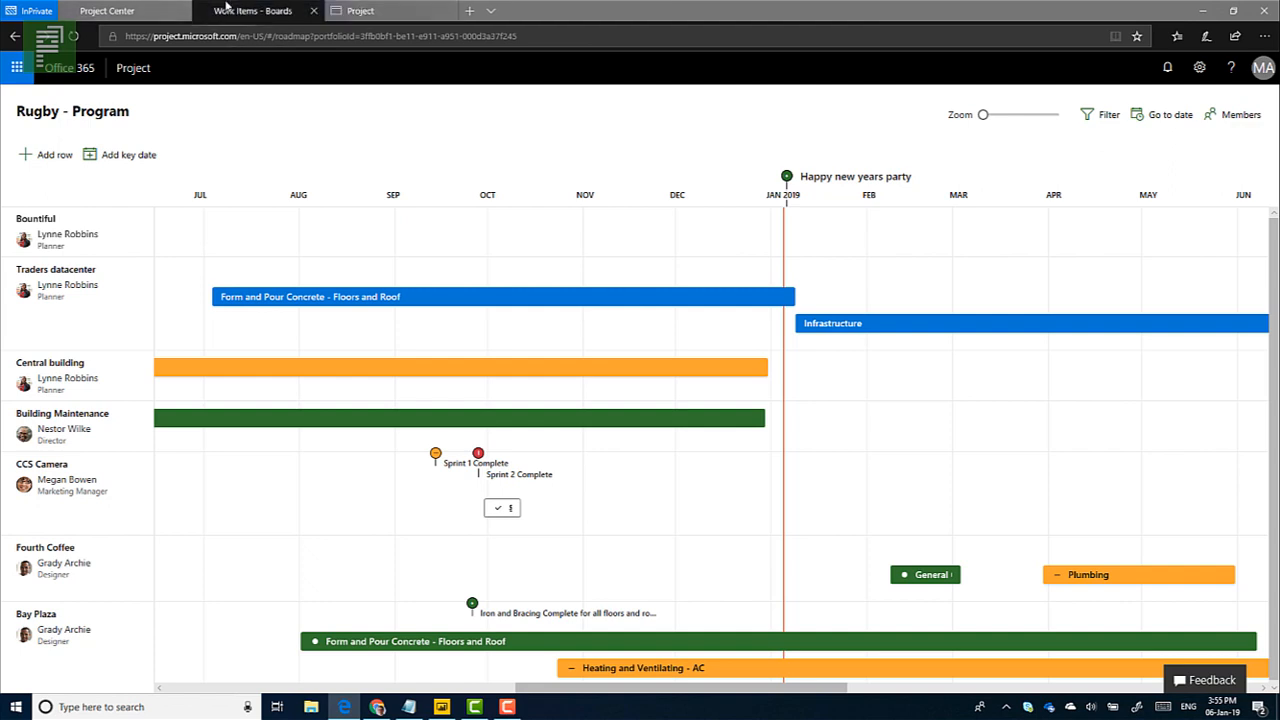
Switch to Azure DevOps and look through the Rugby project's work items, summary, dashboards and Rugby Team board.
click(226, 9)
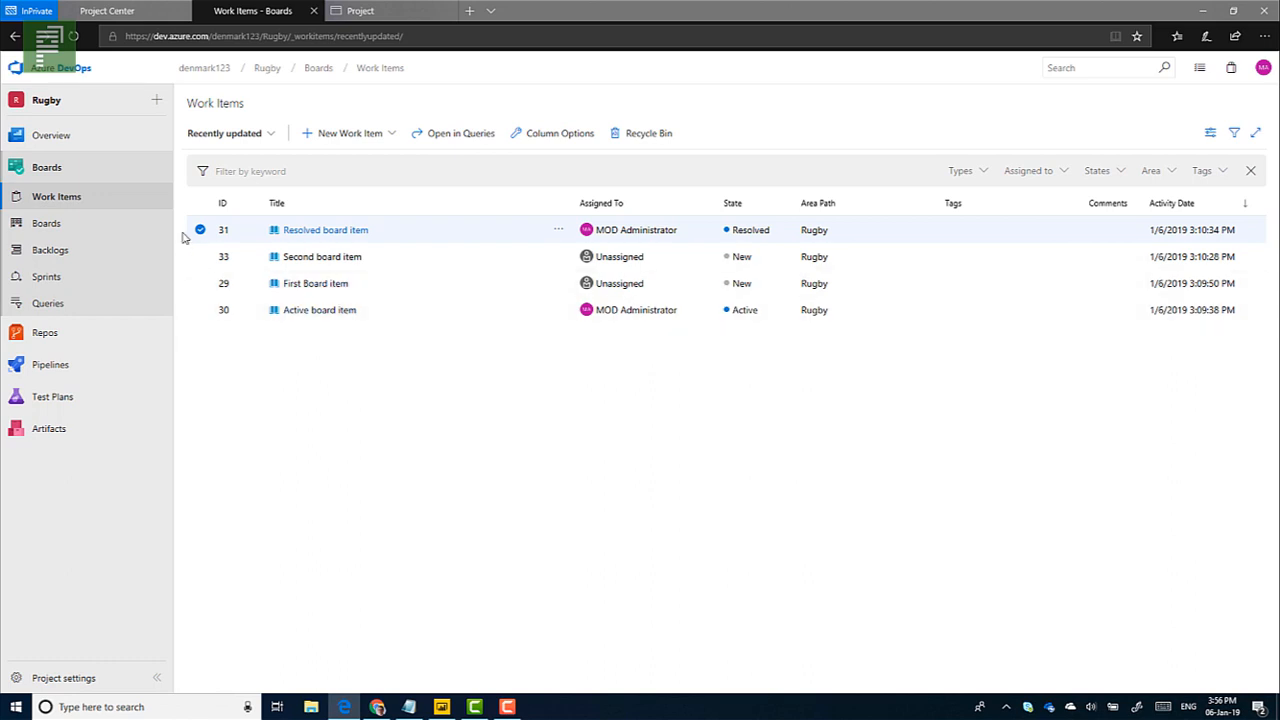
click(261, 76)
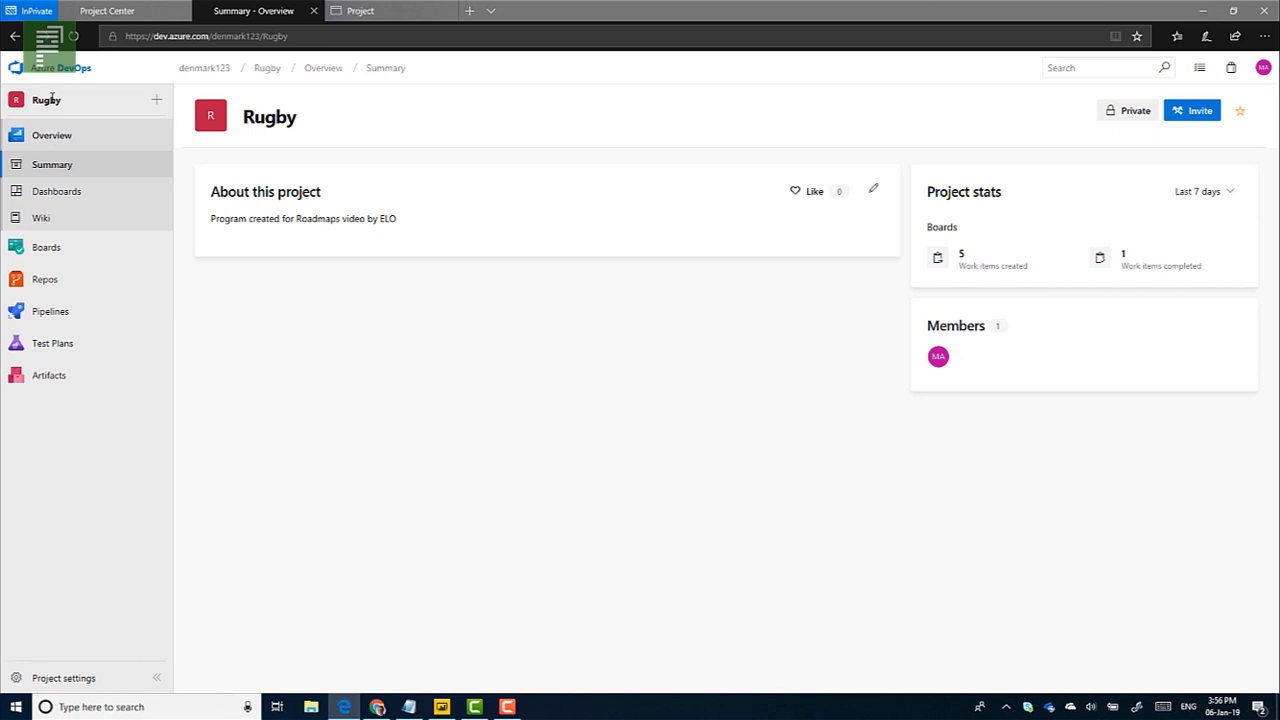
click(59, 201)
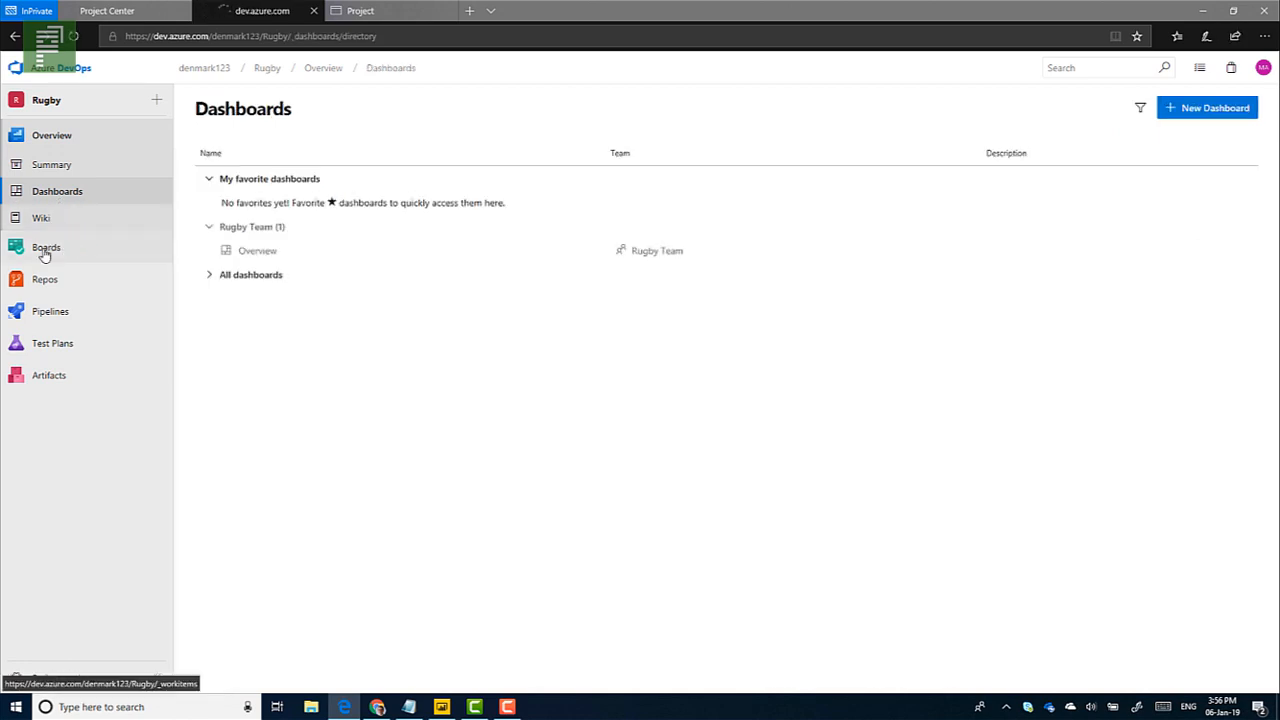
click(50, 249)
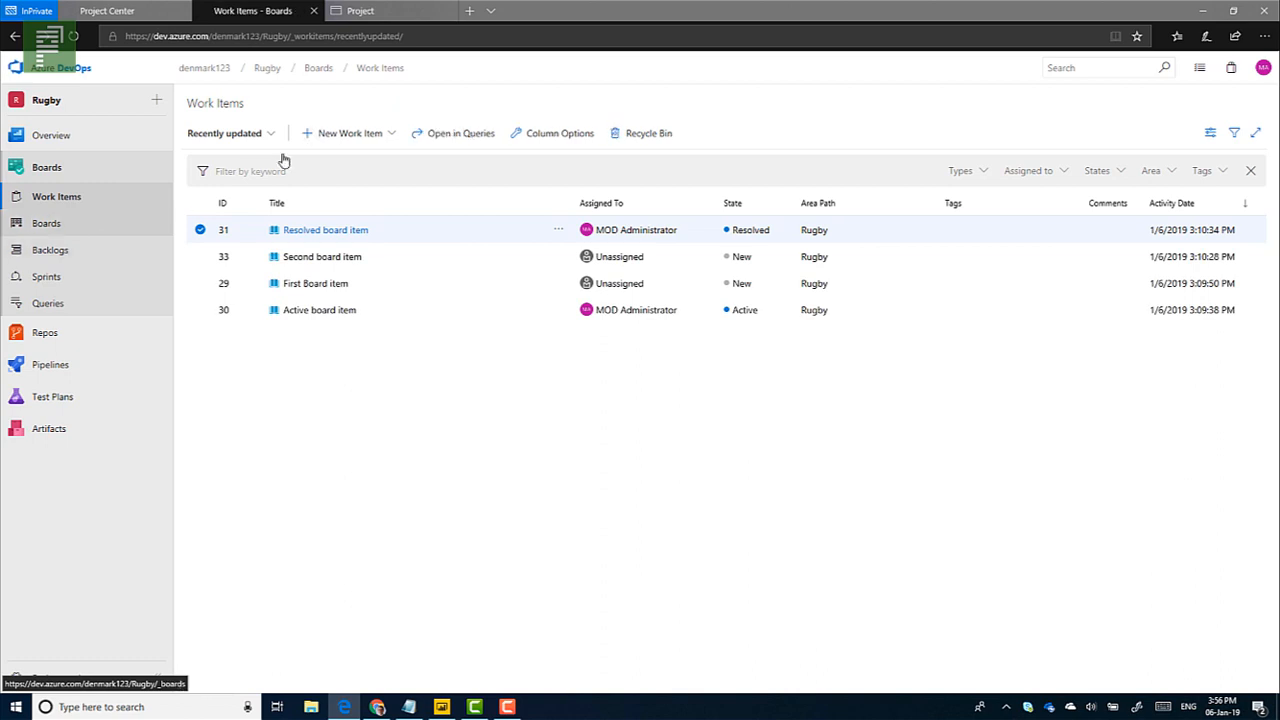
click(1234, 136)
click(47, 223)
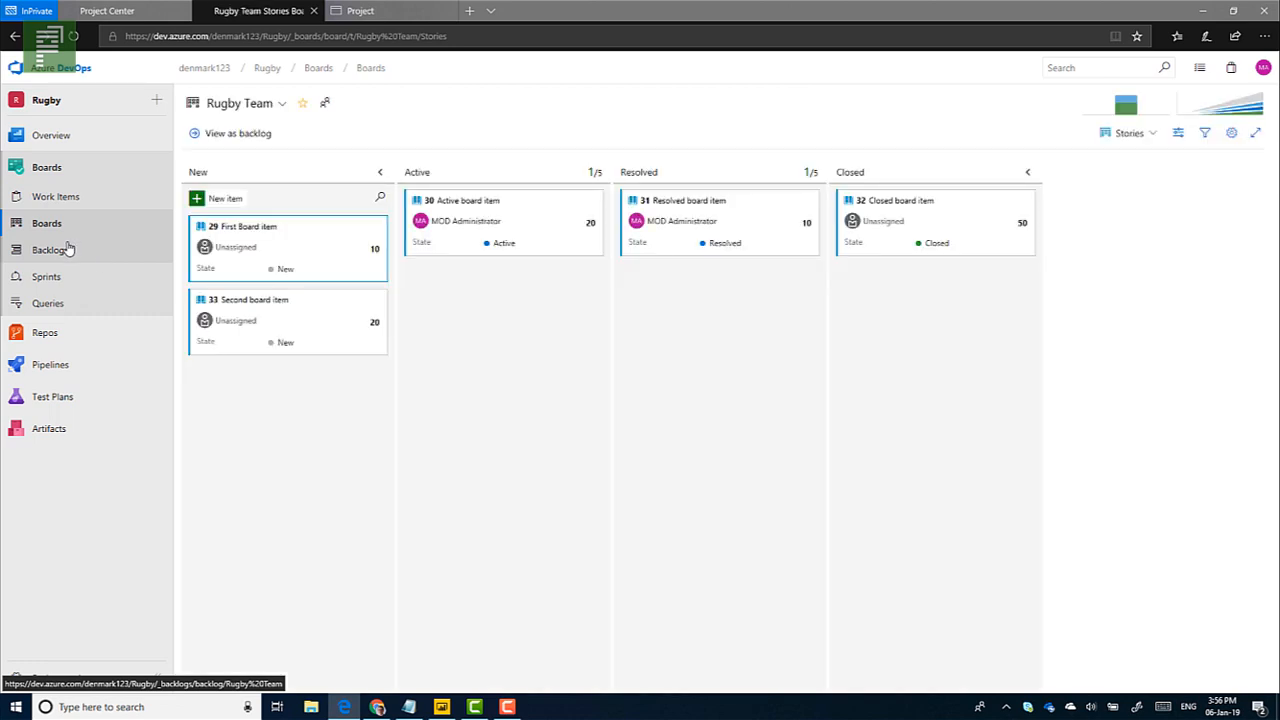
Review the Rugby Team board's Velocity and Cumulative flow charts, closing each one.
click(1120, 105)
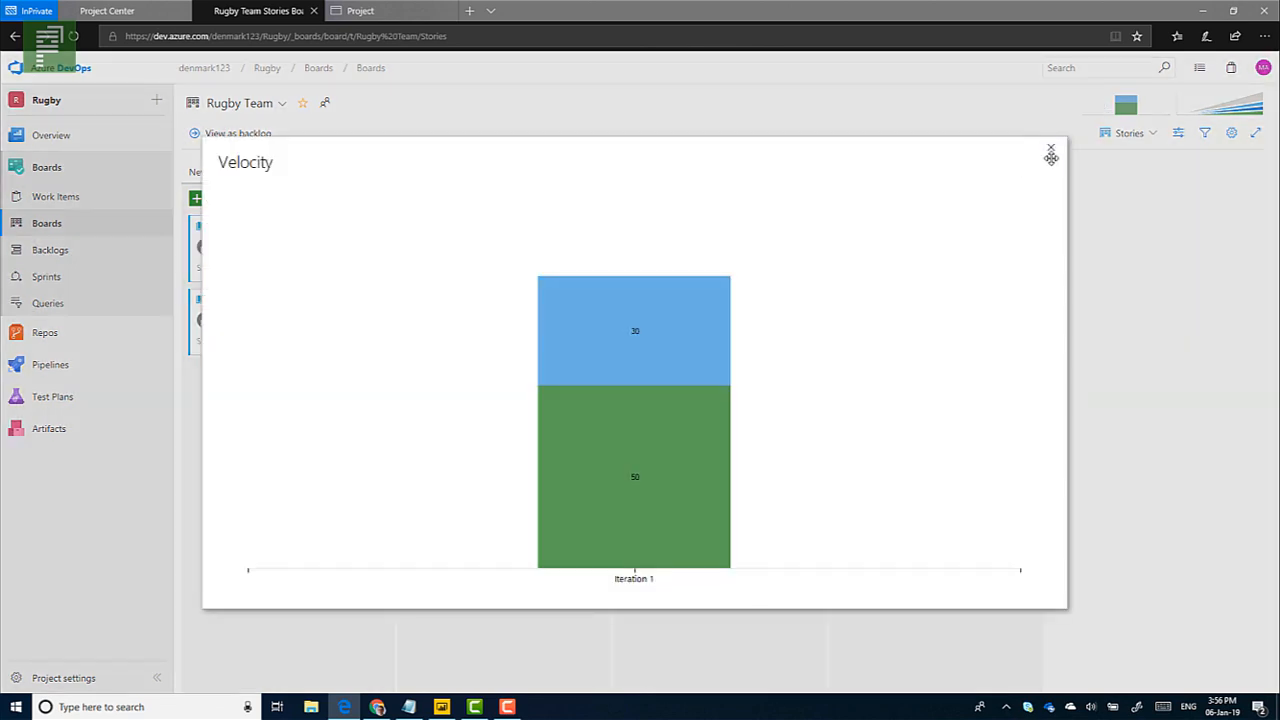
click(1050, 150)
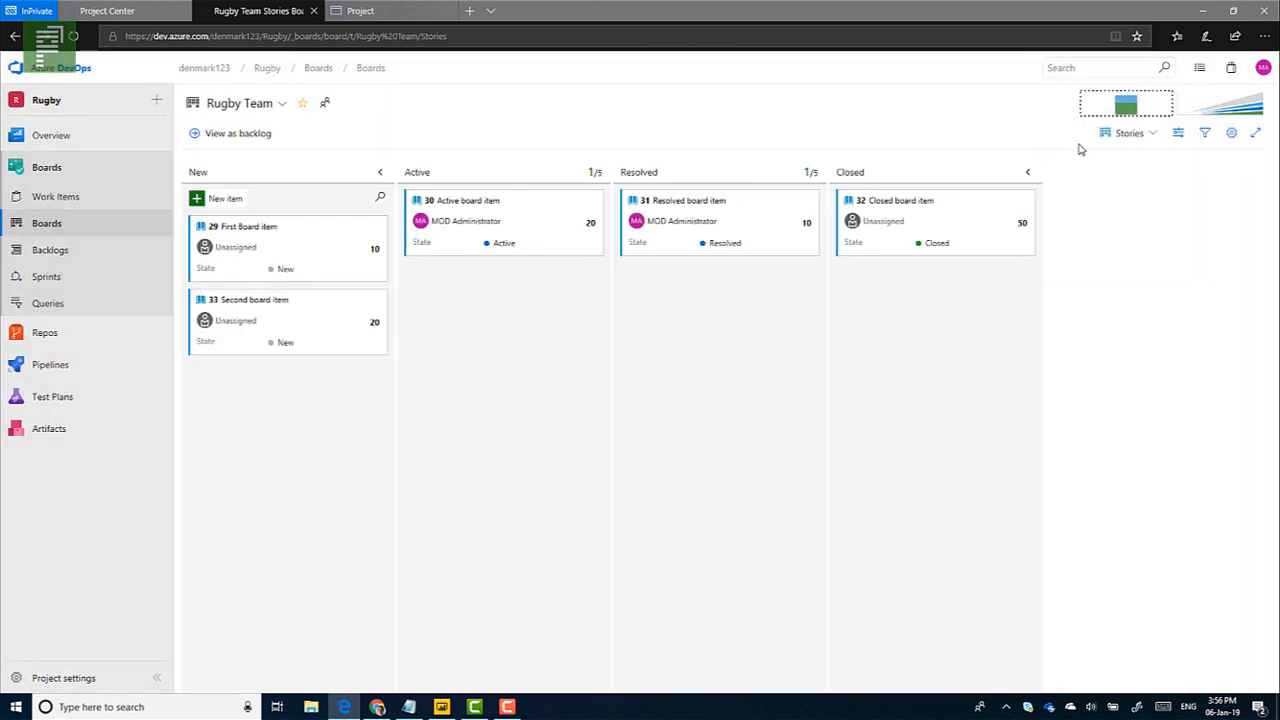
click(1184, 104)
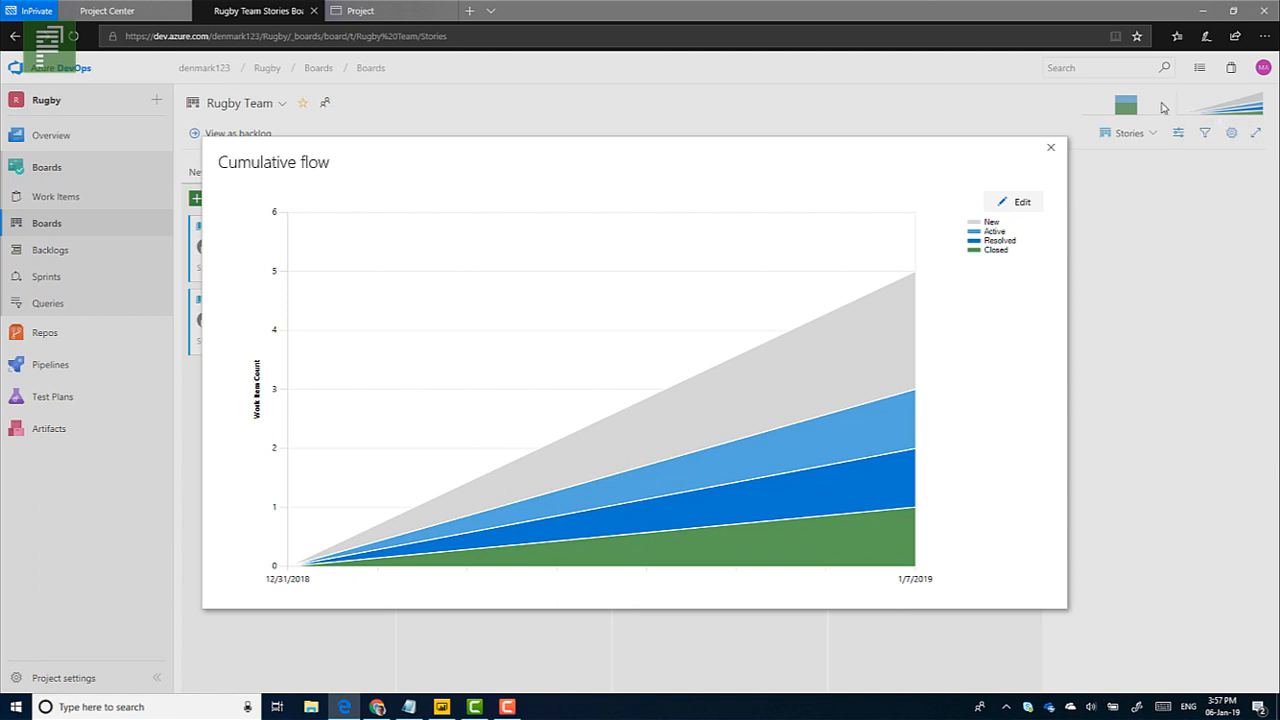
click(1050, 147)
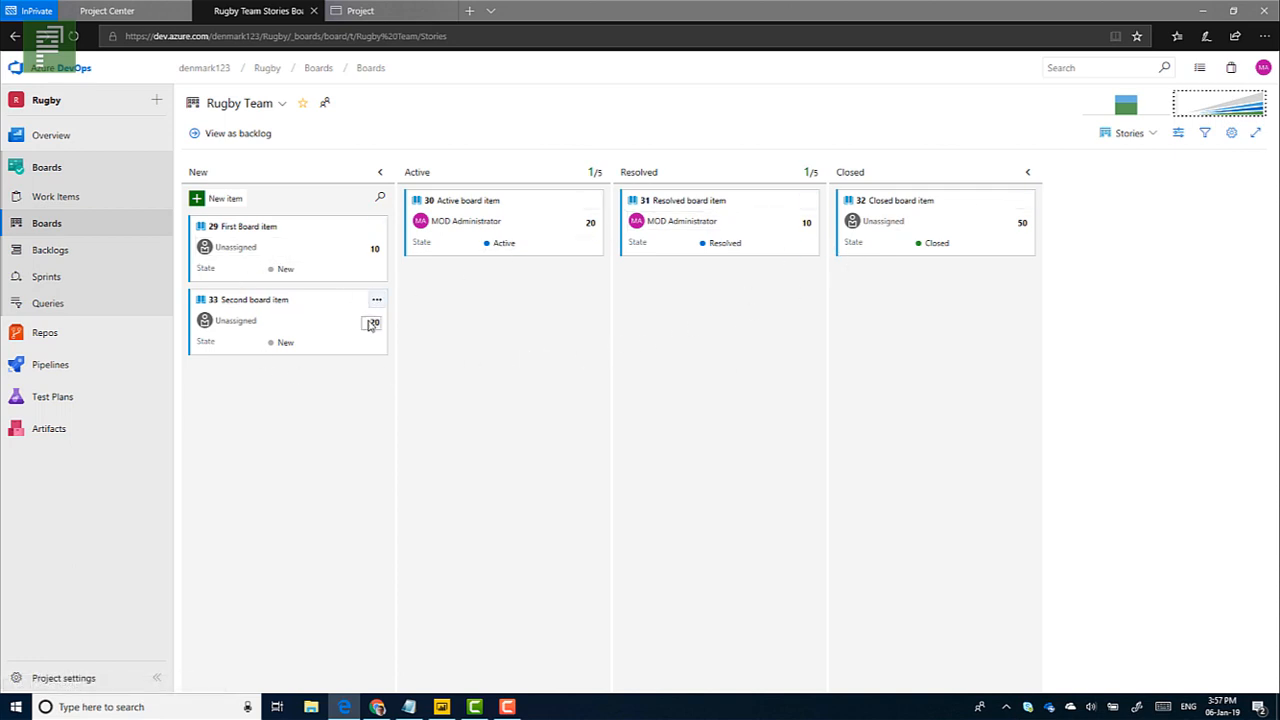
Return to the Rugby - Program roadmap and add a row named "Agile initiatives" with MOD Administrator as owner.
click(356, 11)
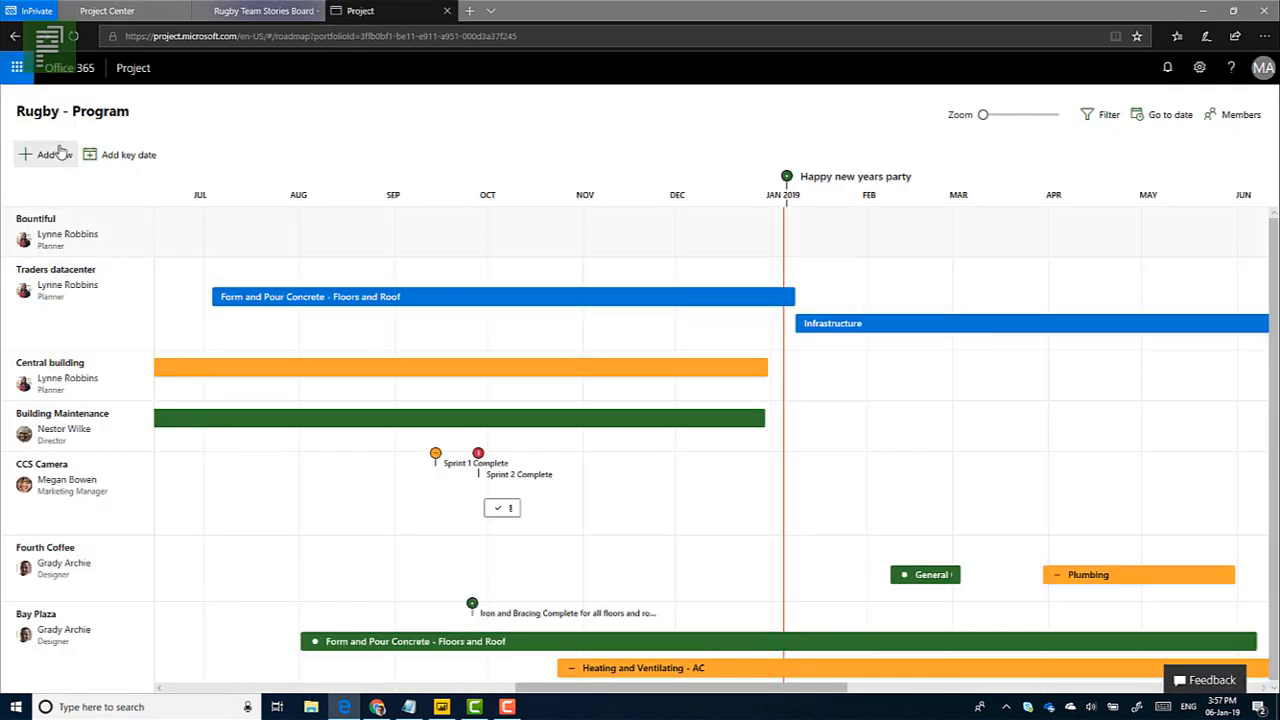
click(55, 154)
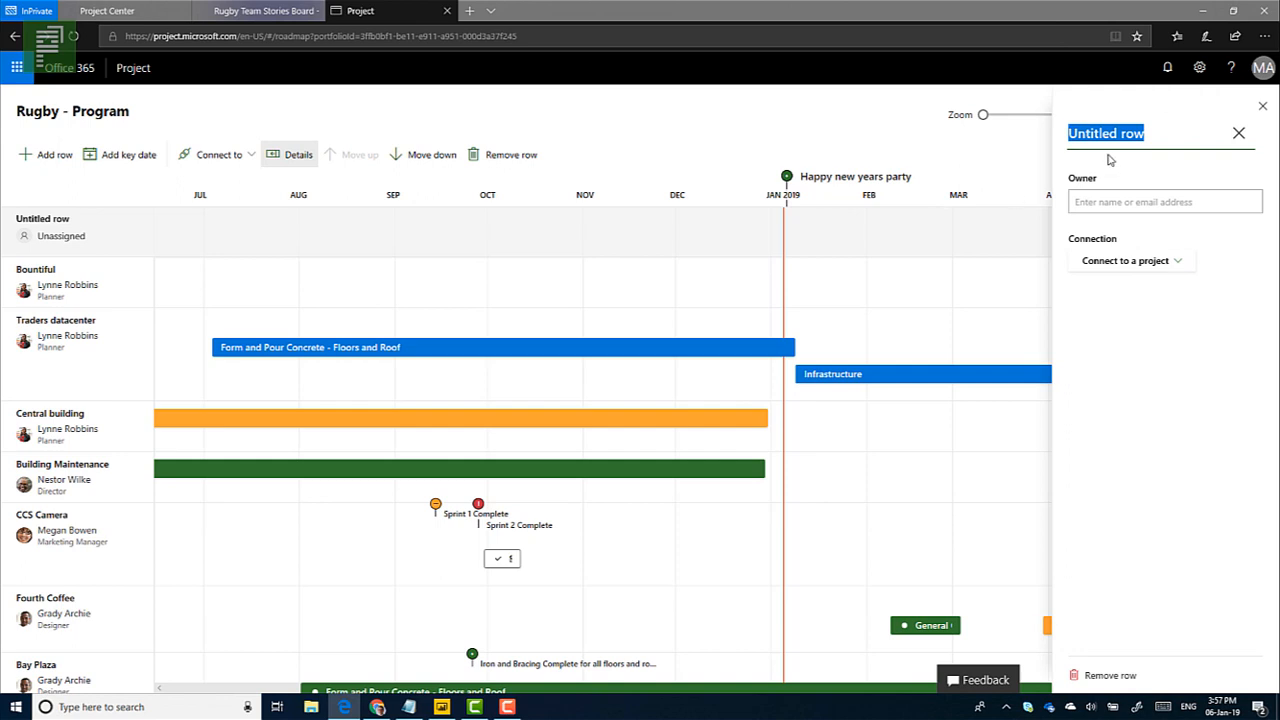
text(Agile )
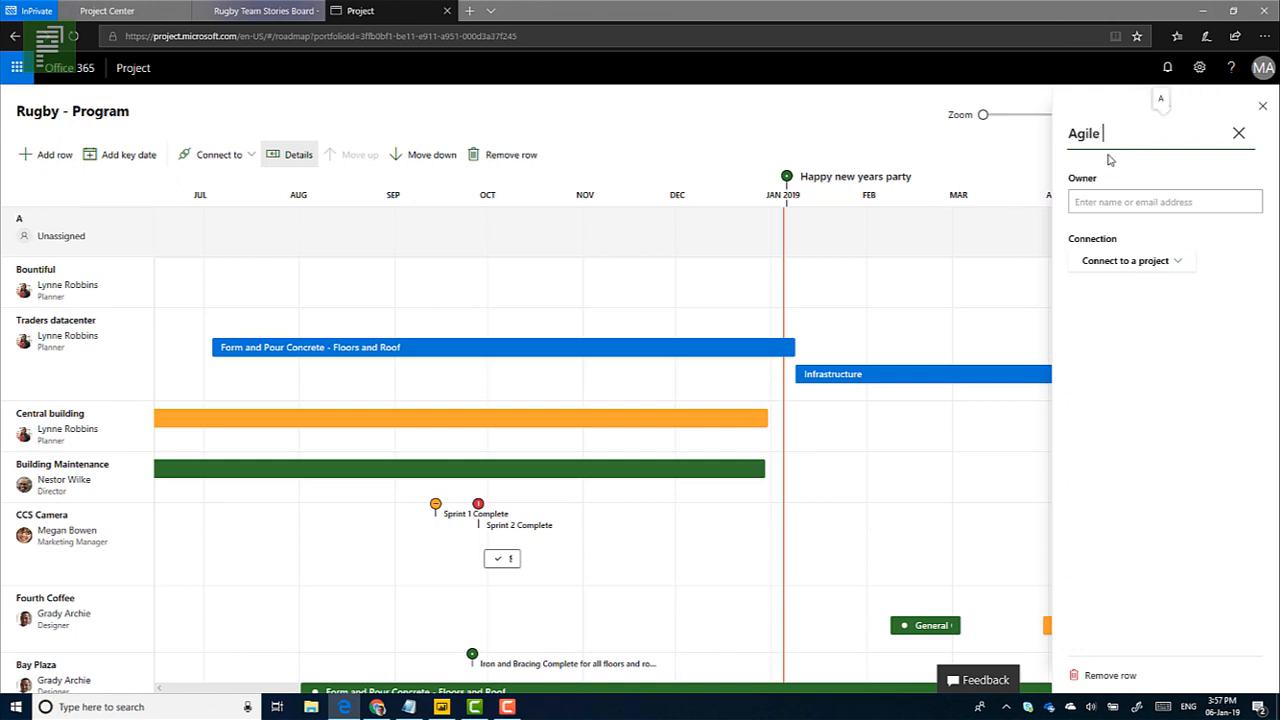
text(initiatives)
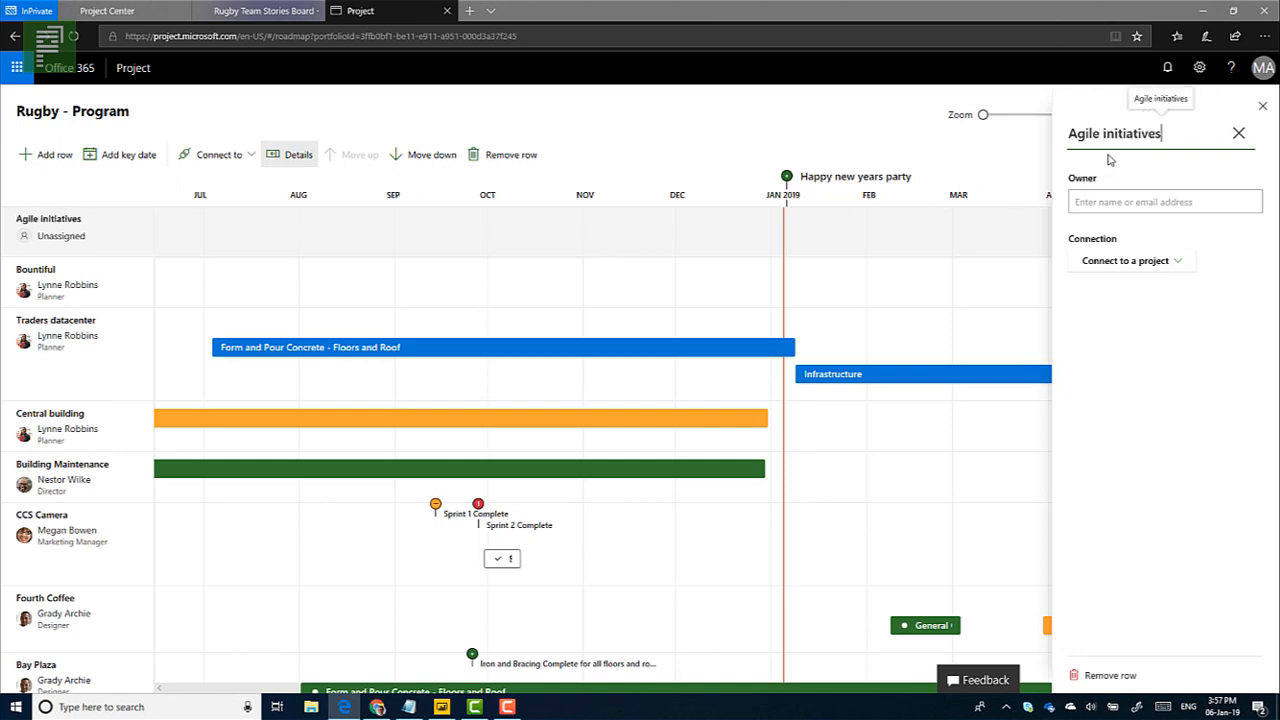
click(1128, 200)
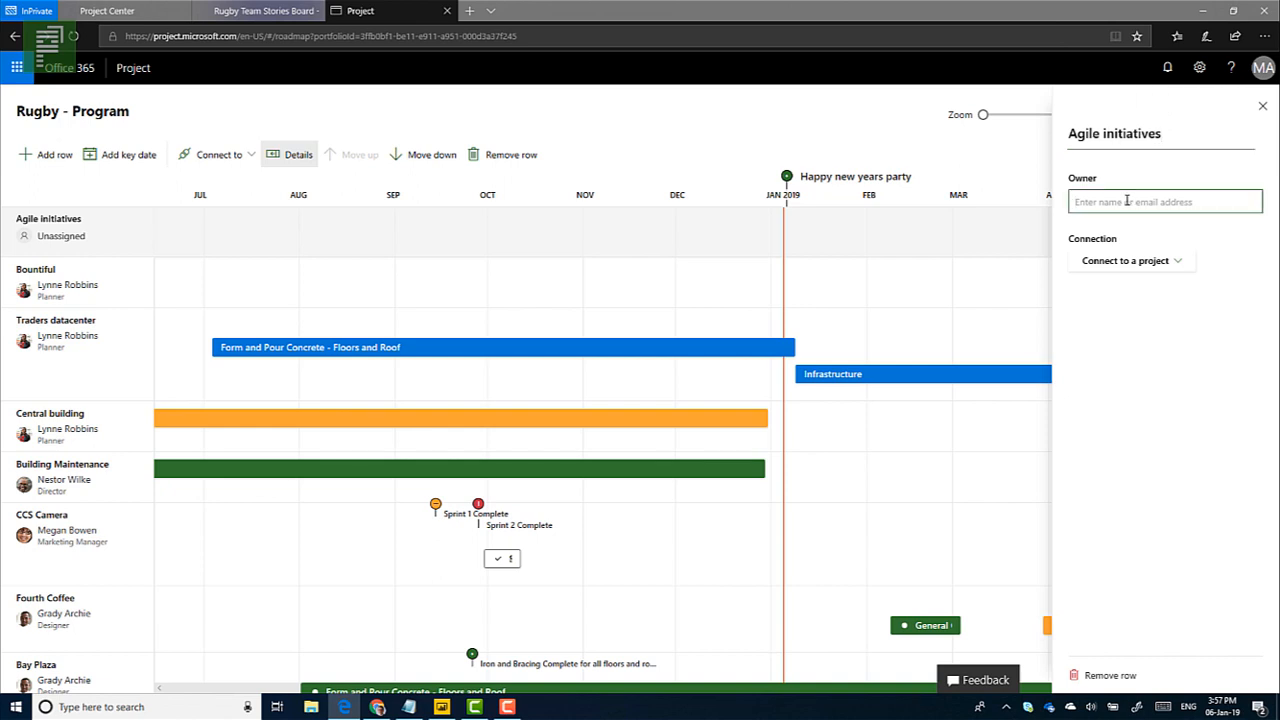
text(mod)
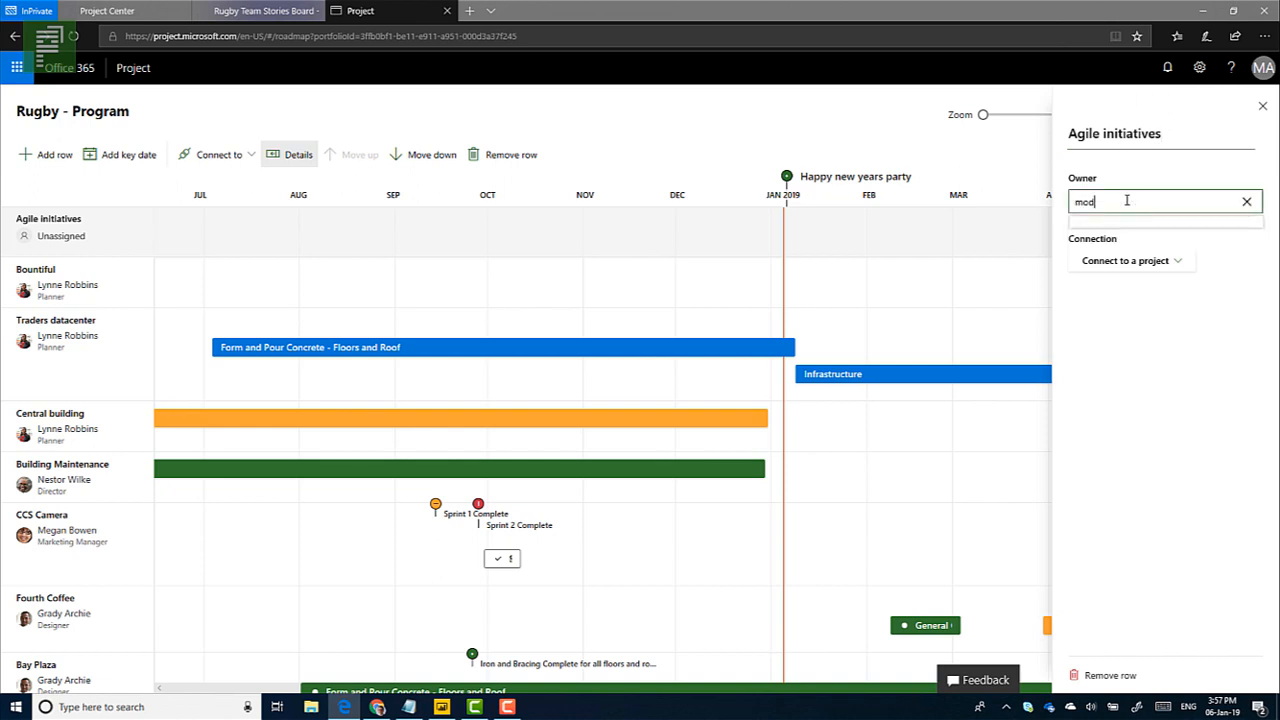
click(1121, 237)
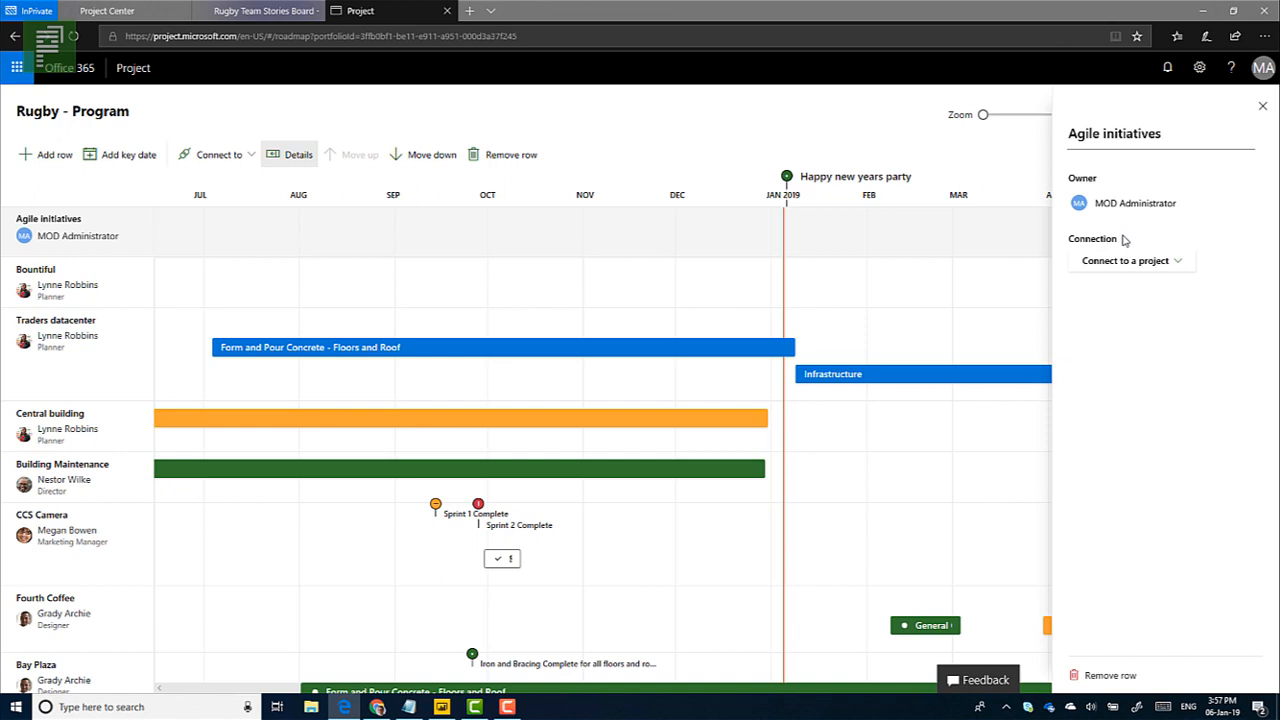
click(1150, 264)
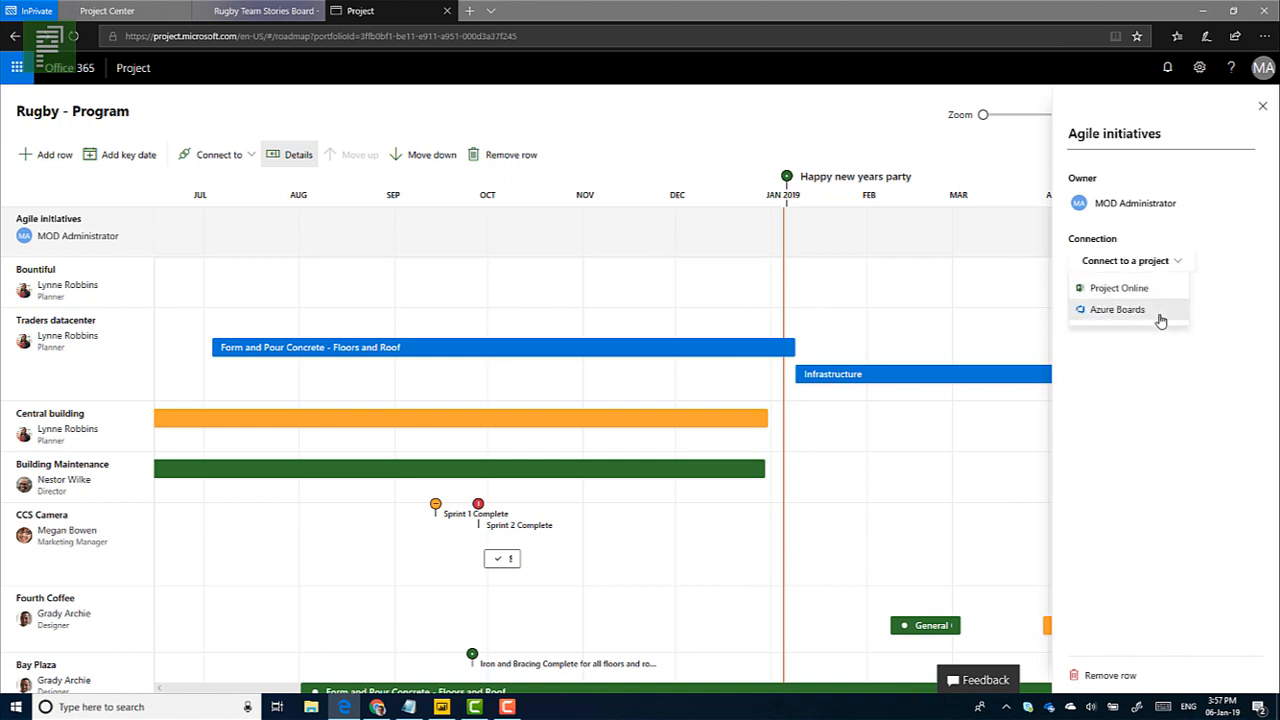
click(1158, 313)
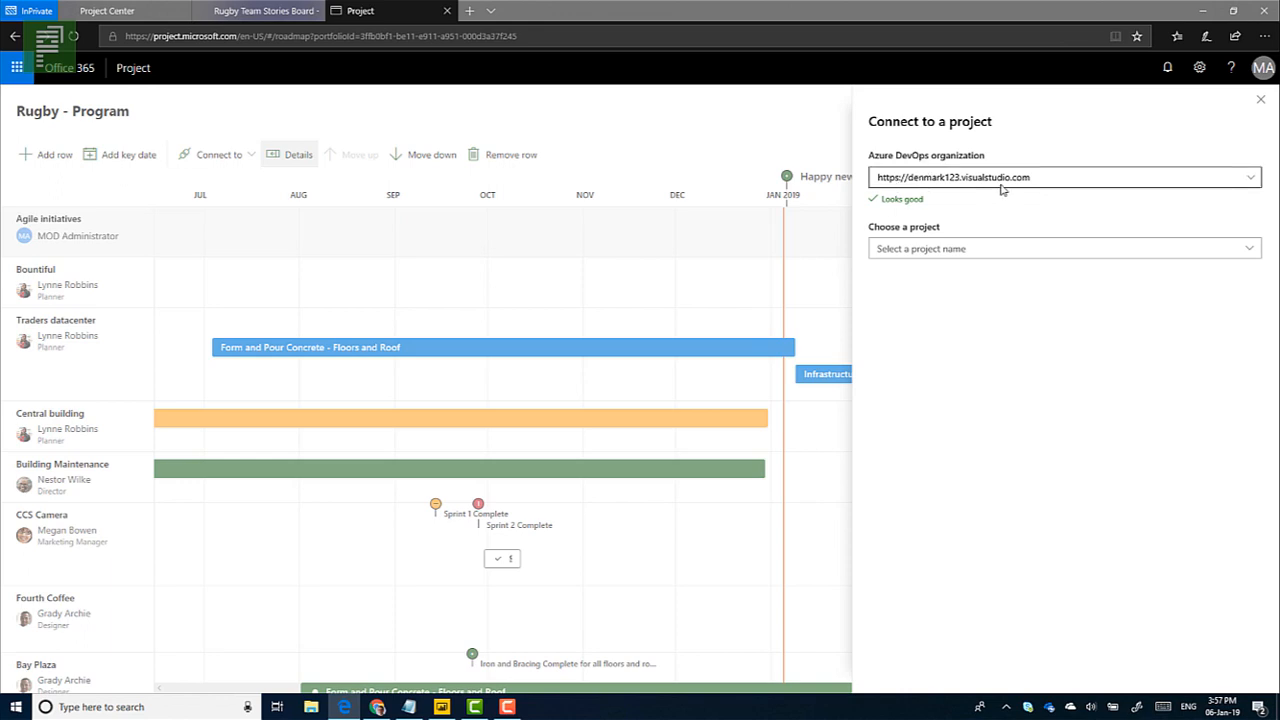
click(922, 249)
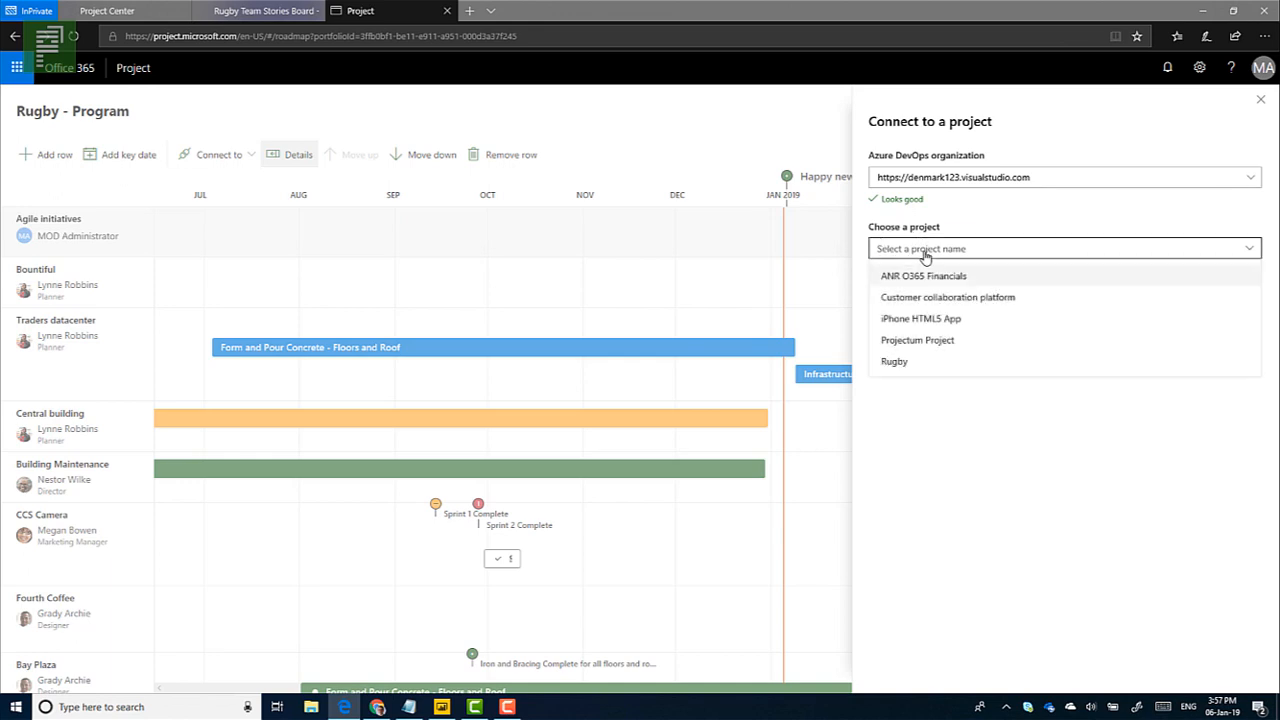
click(899, 364)
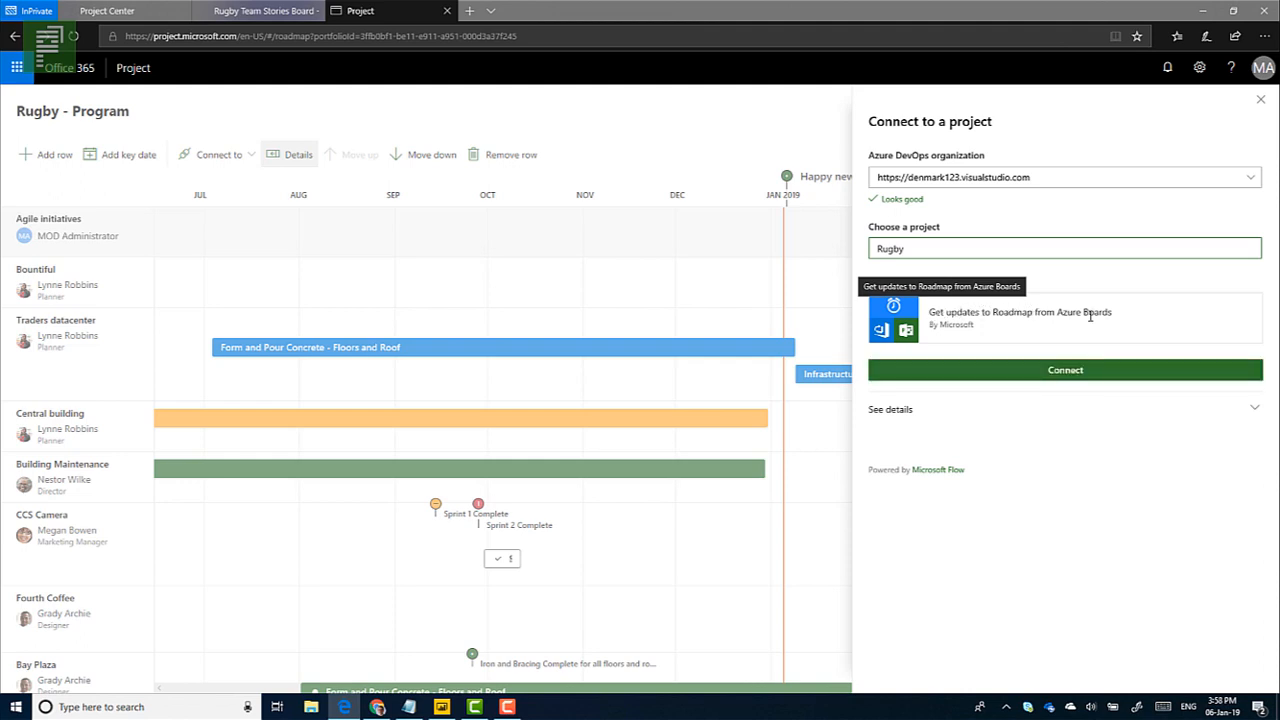
click(1081, 373)
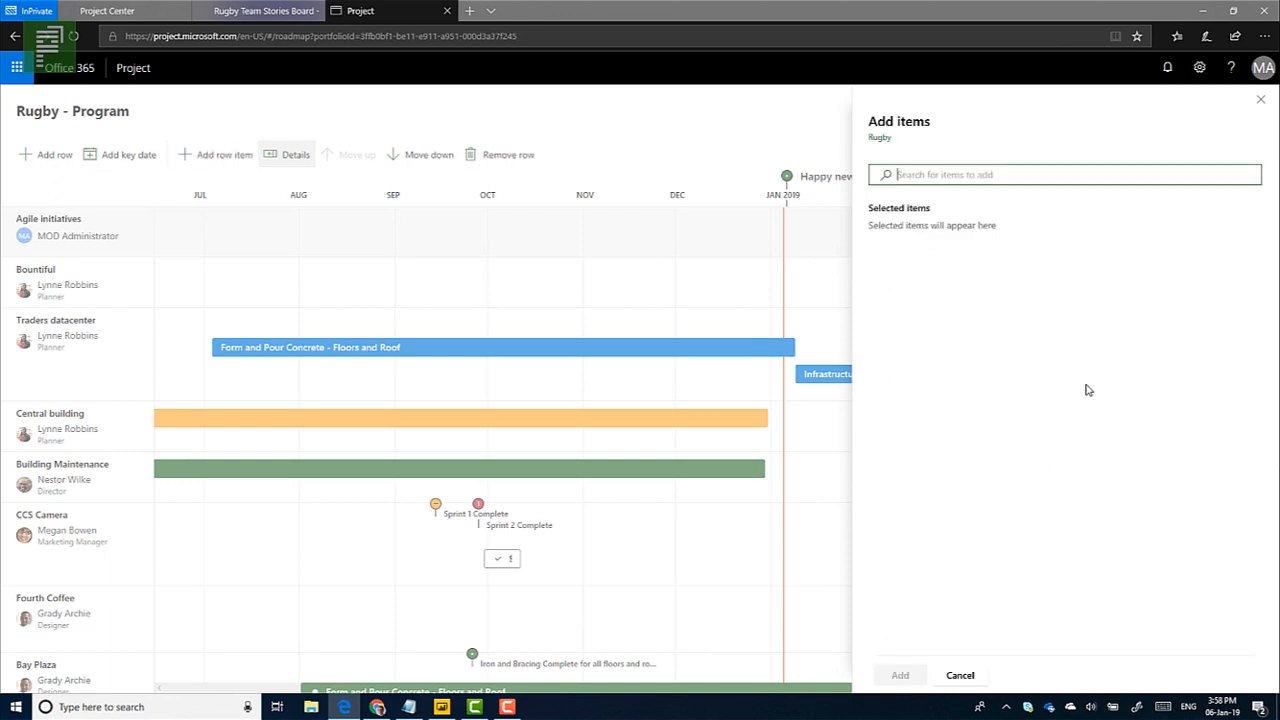
Add First Board item and Closed board item to the Agile initiatives row, checking item names on the Rugby Team board, and close the row details.
text(F)
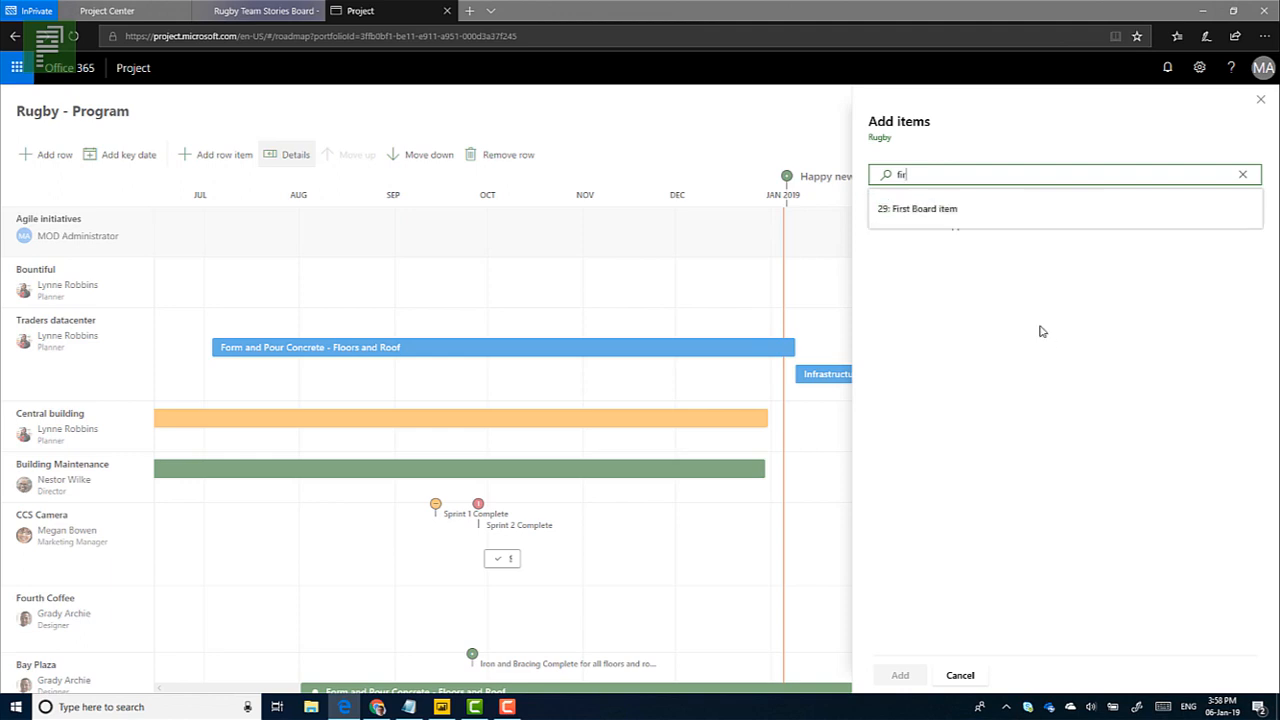
click(985, 208)
click(998, 175)
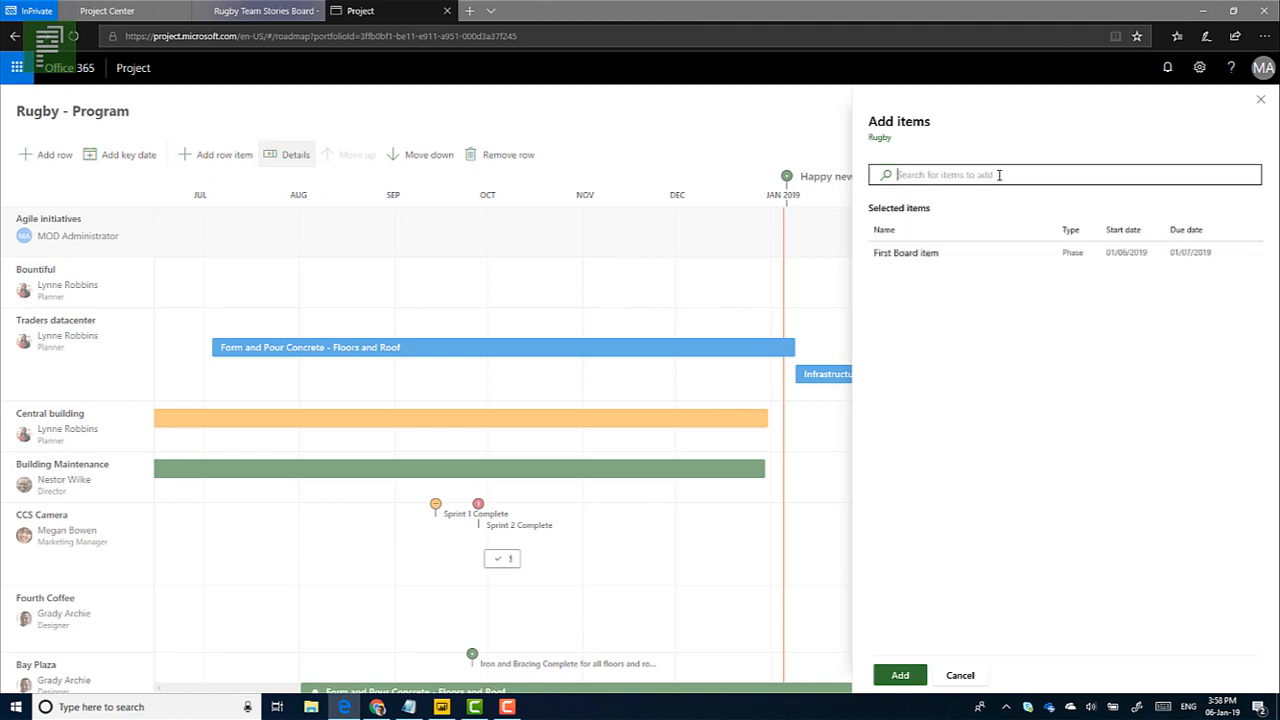
text(com)
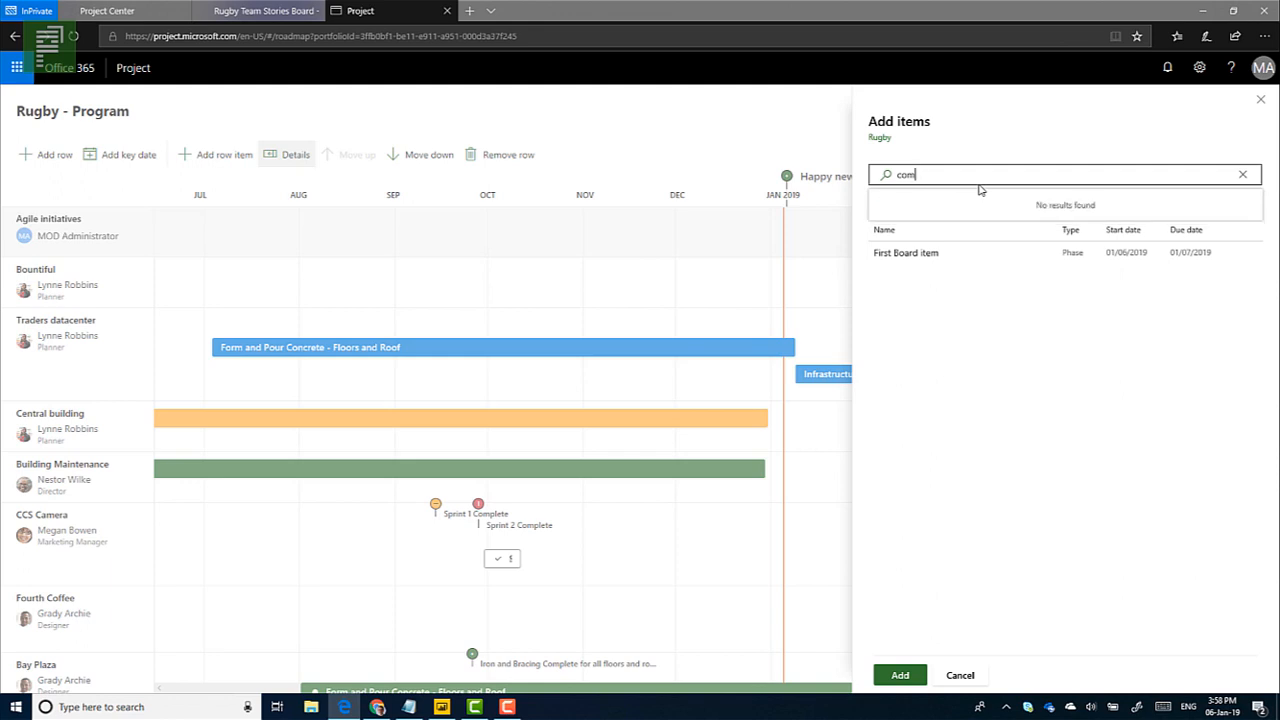
click(260, 11)
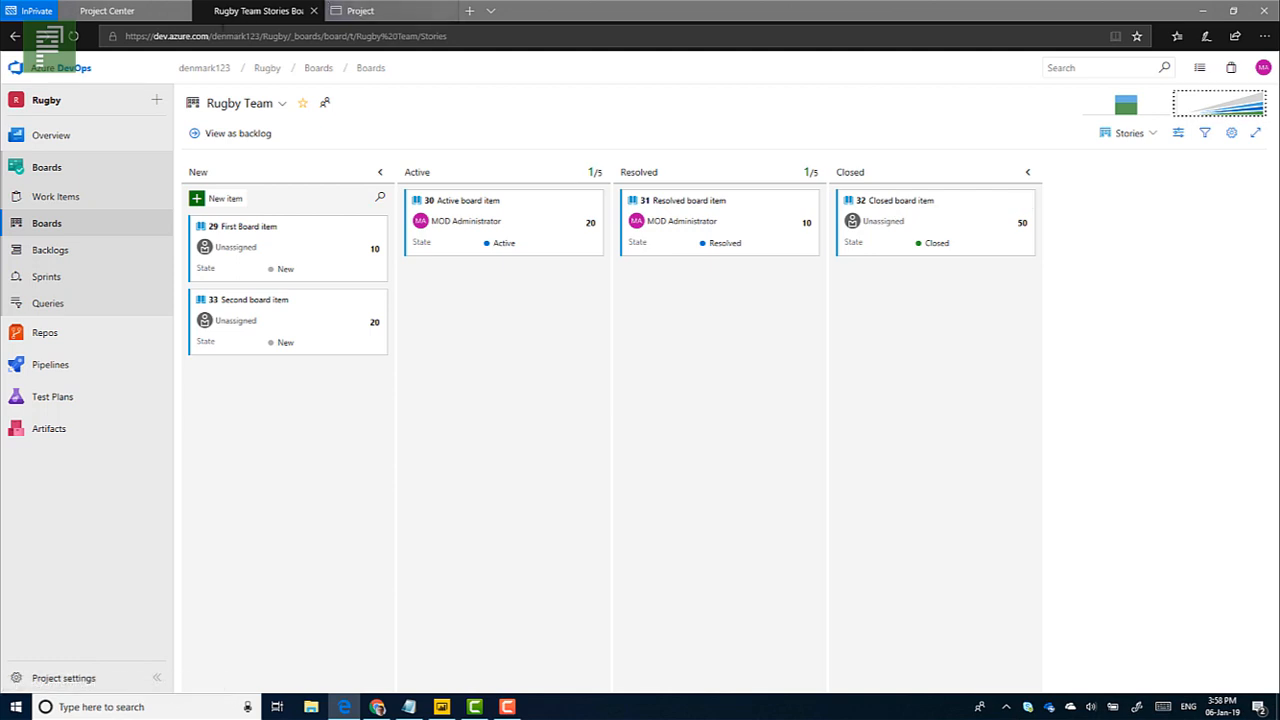
click(381, 14)
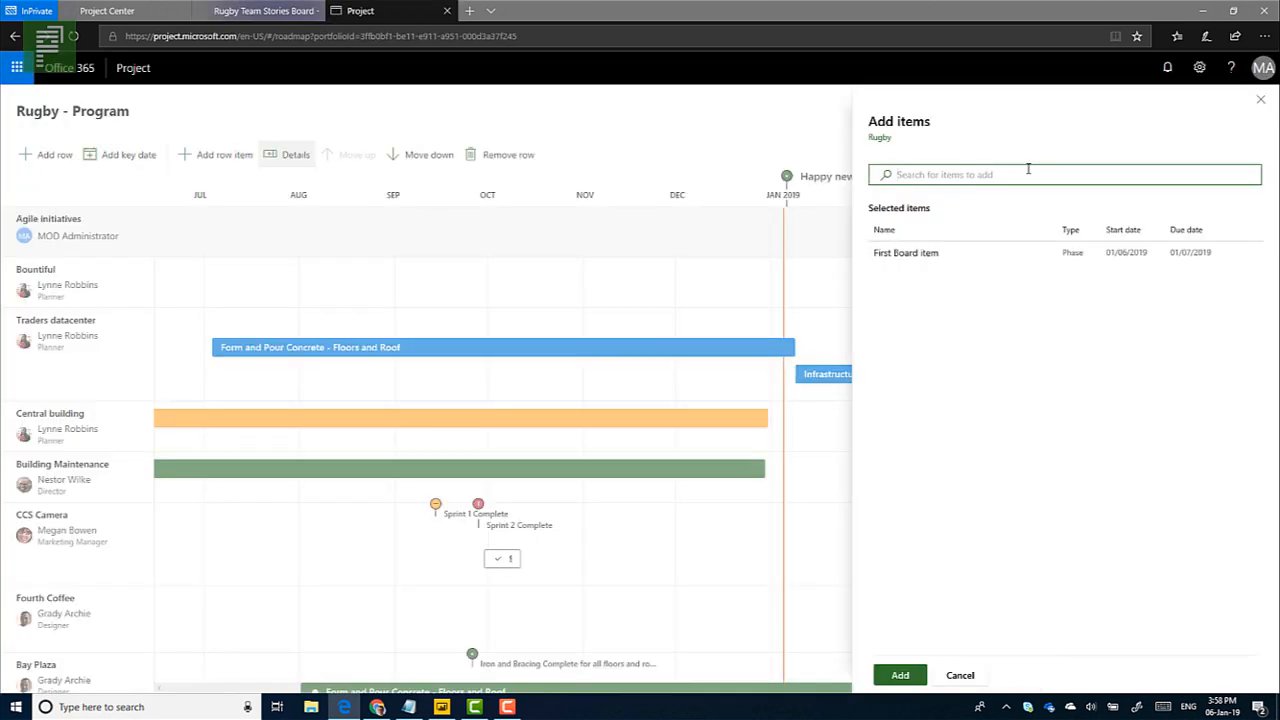
text(clo)
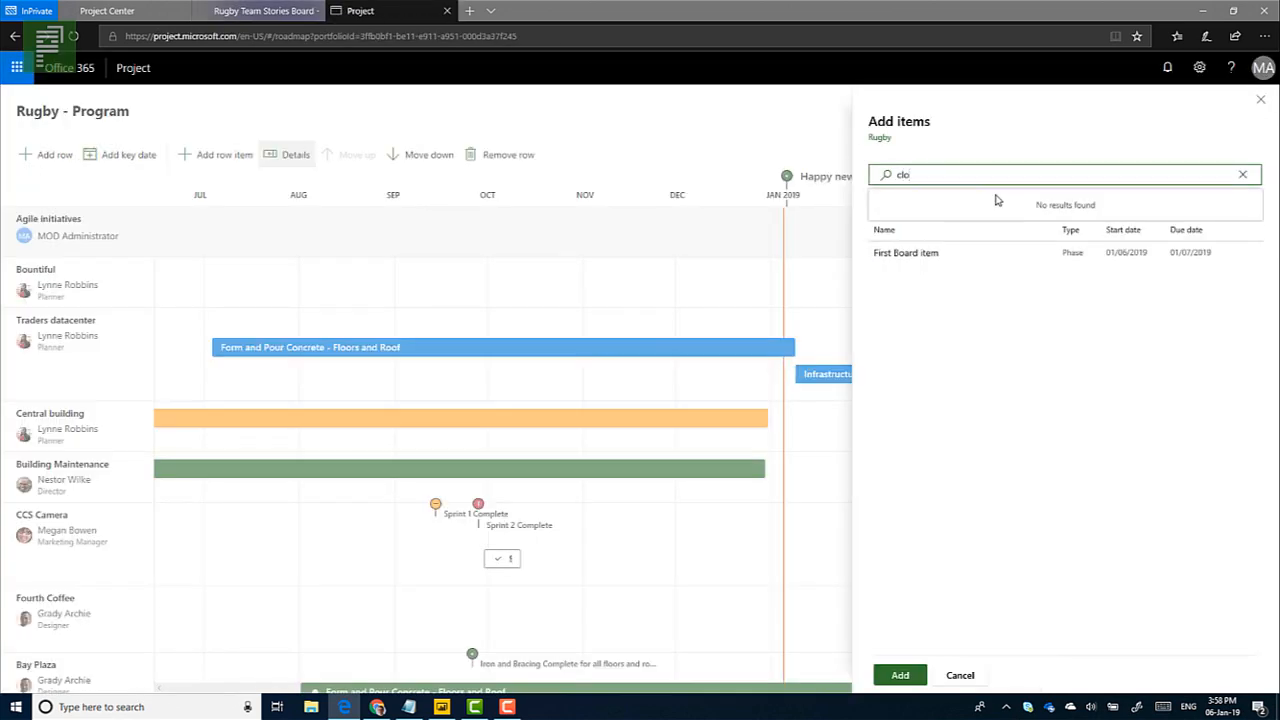
text(sed)
click(981, 209)
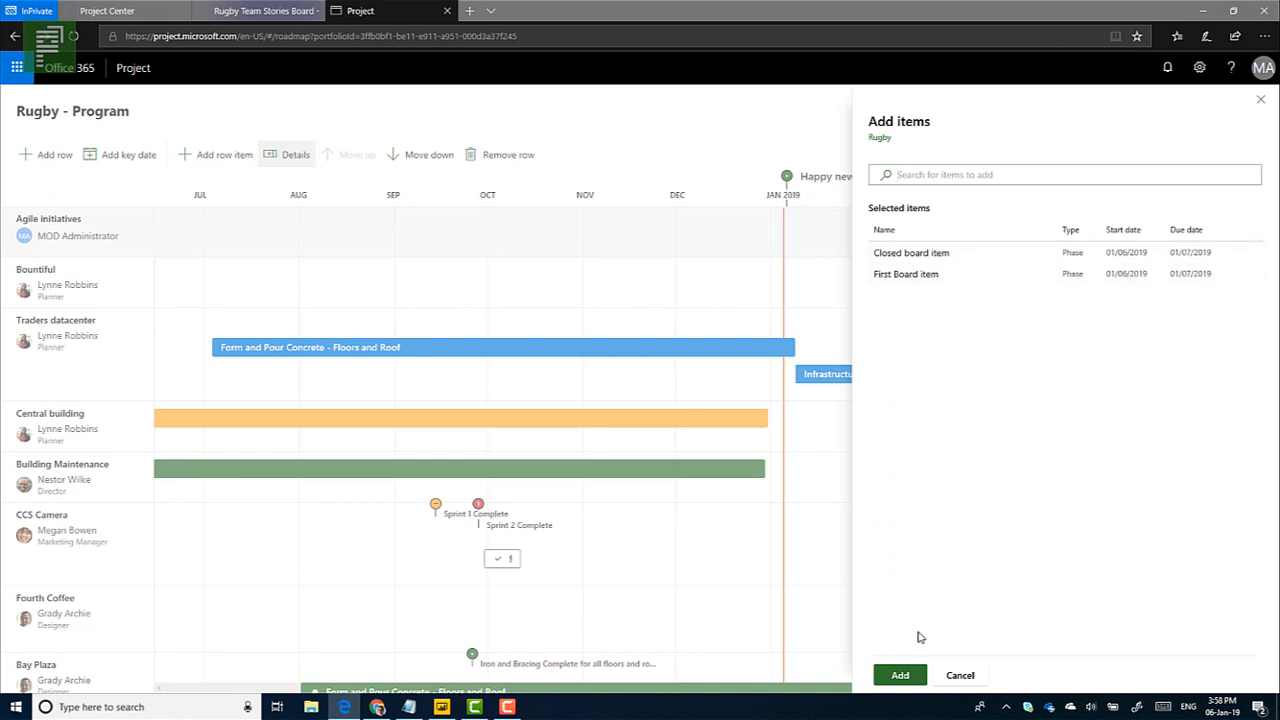
click(909, 678)
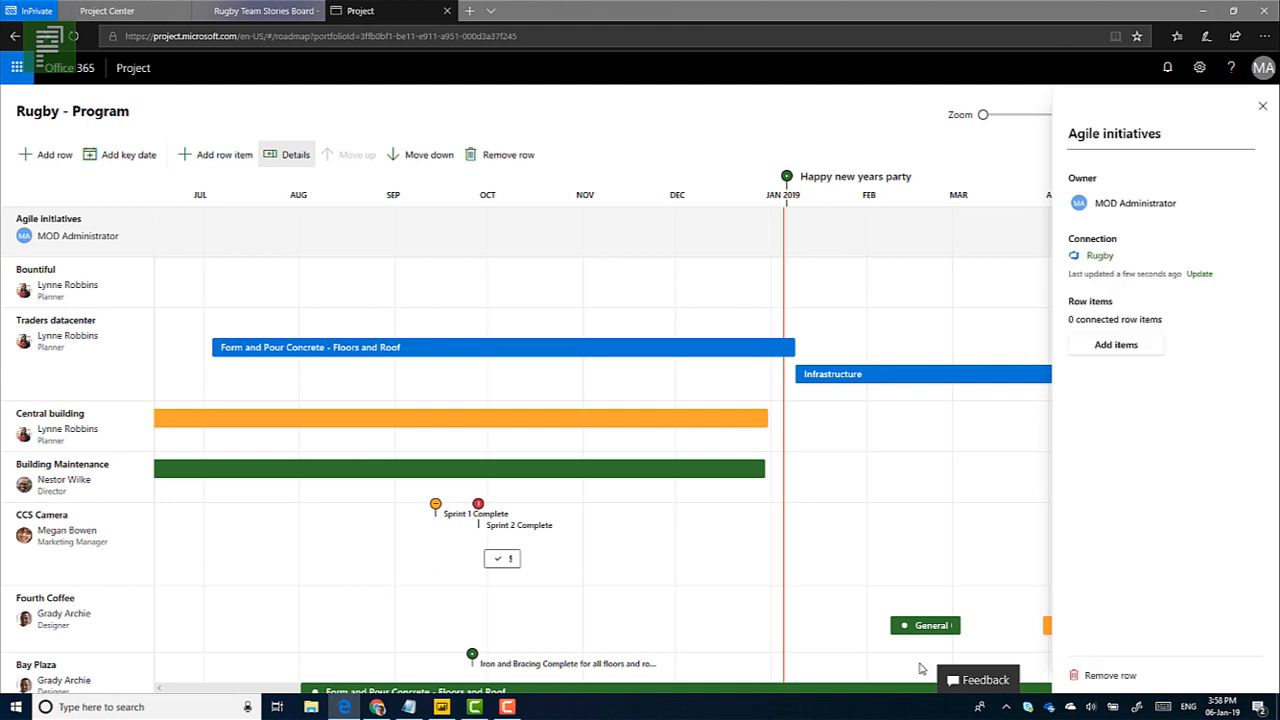
click(1264, 110)
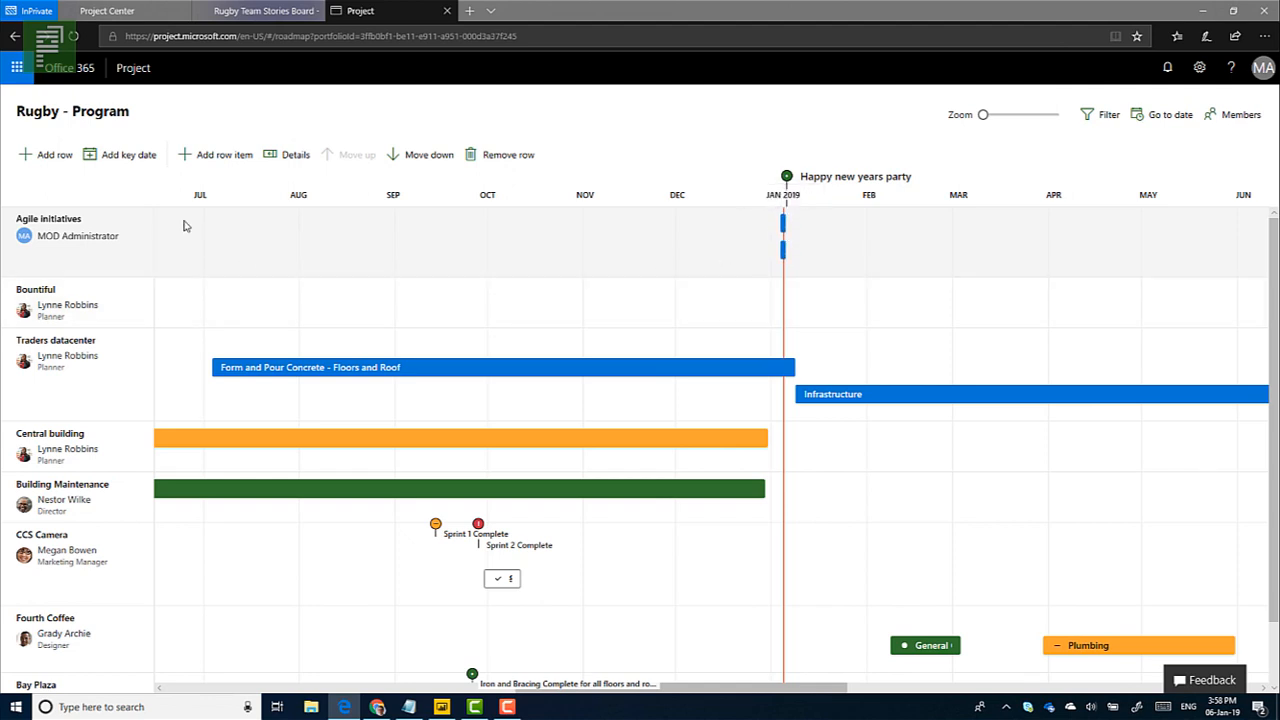
Set the status of the Form and Pour Concrete - Floors and Roof phase in the Traders datacenter row to On track.
right_click(722, 372)
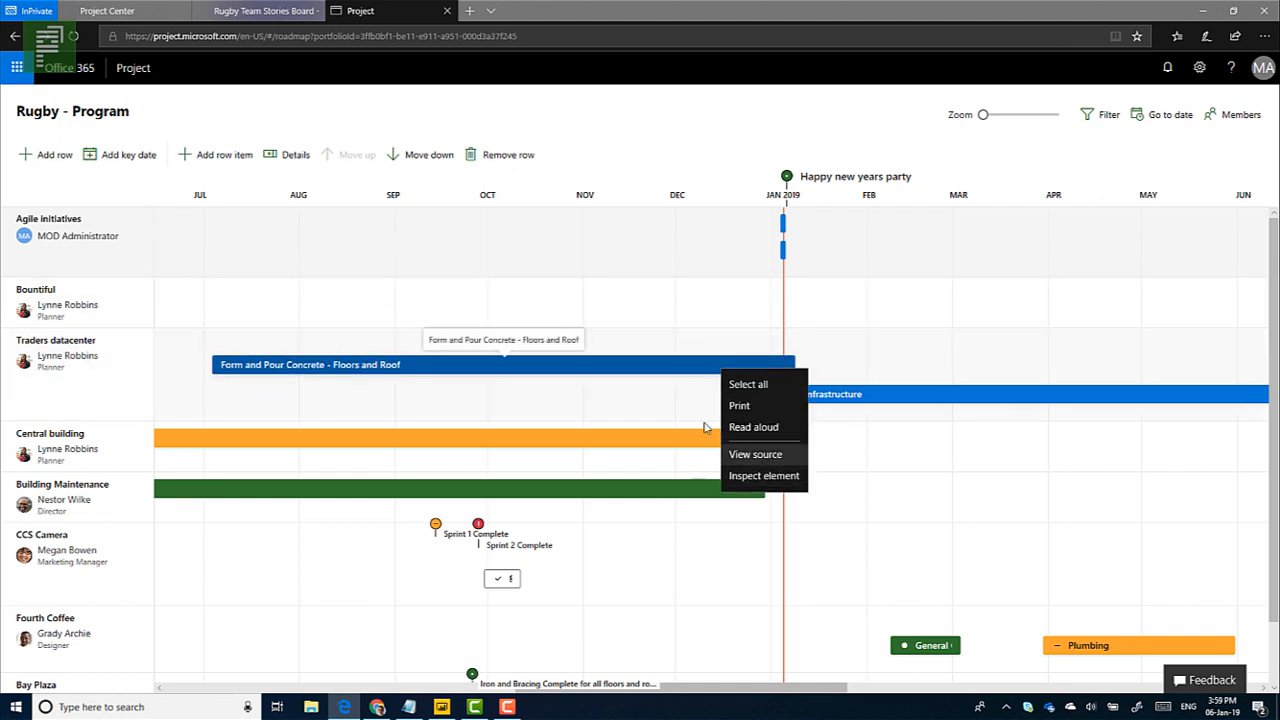
click(629, 378)
click(627, 378)
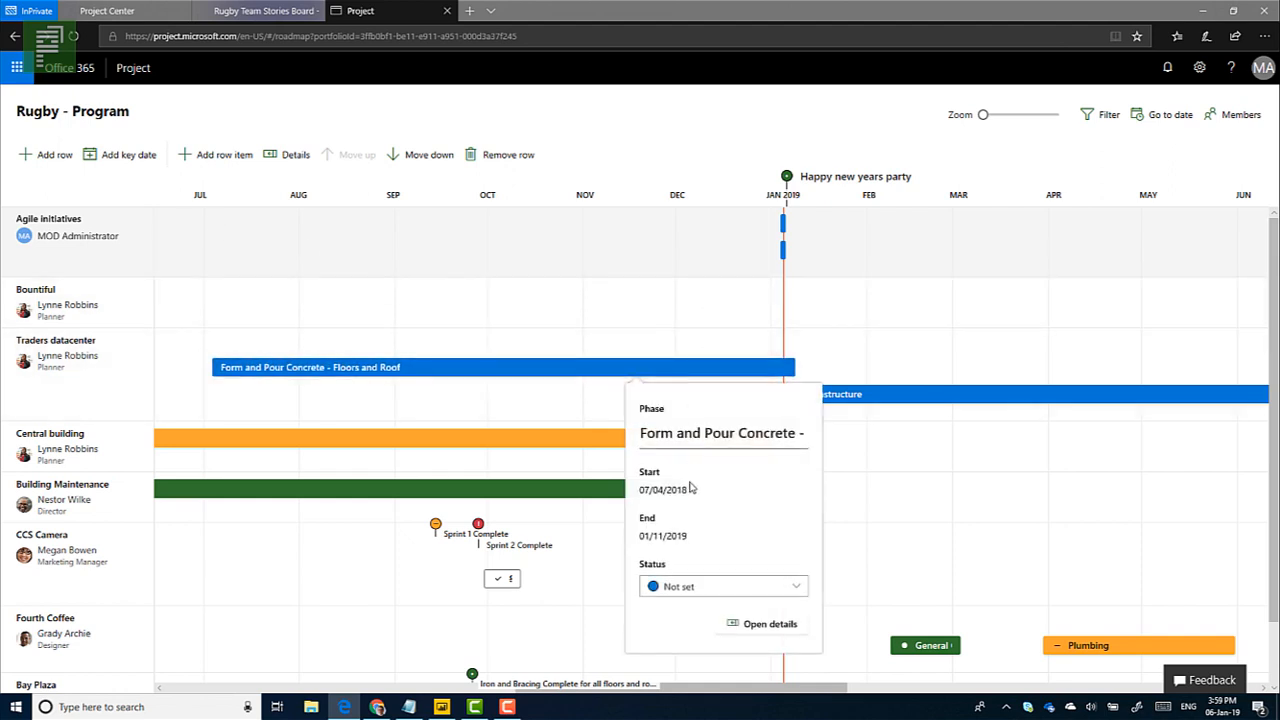
click(716, 592)
click(689, 624)
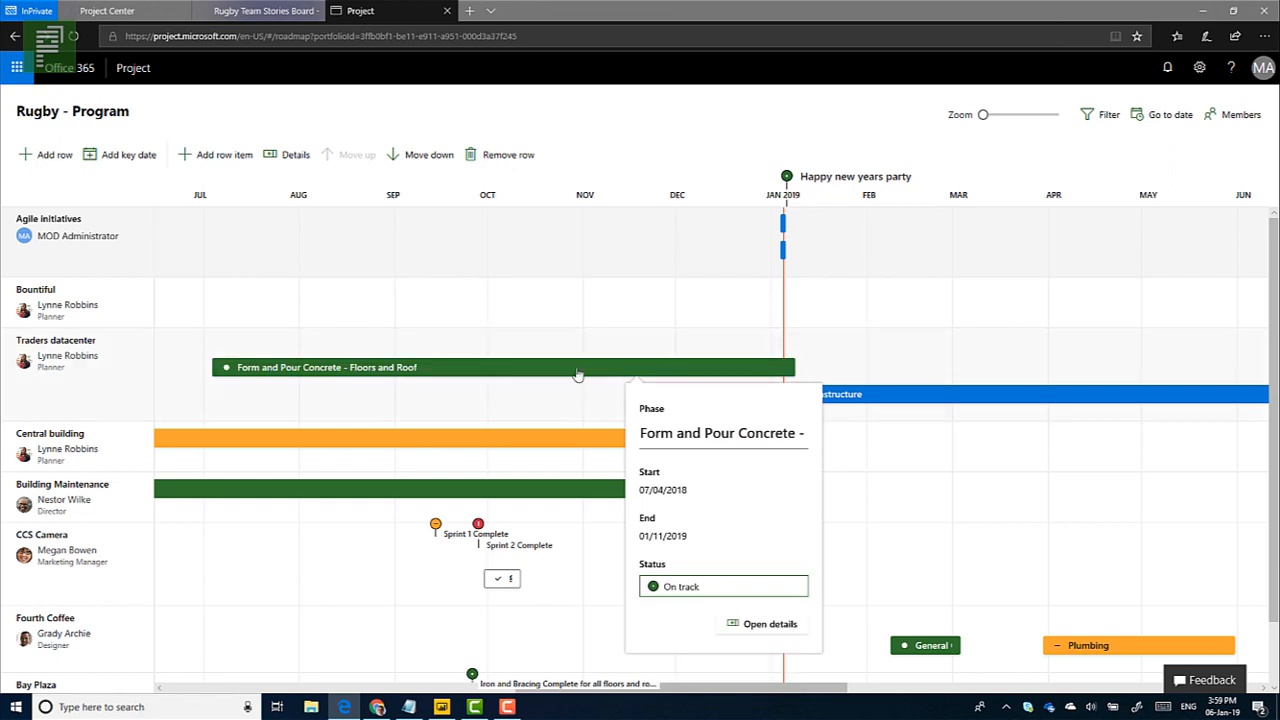
click(586, 420)
Add the roadmap's Planner, Director and Designer row owners as members, creating the private group Rugby - Program.
scroll(634, 466, down, 1)
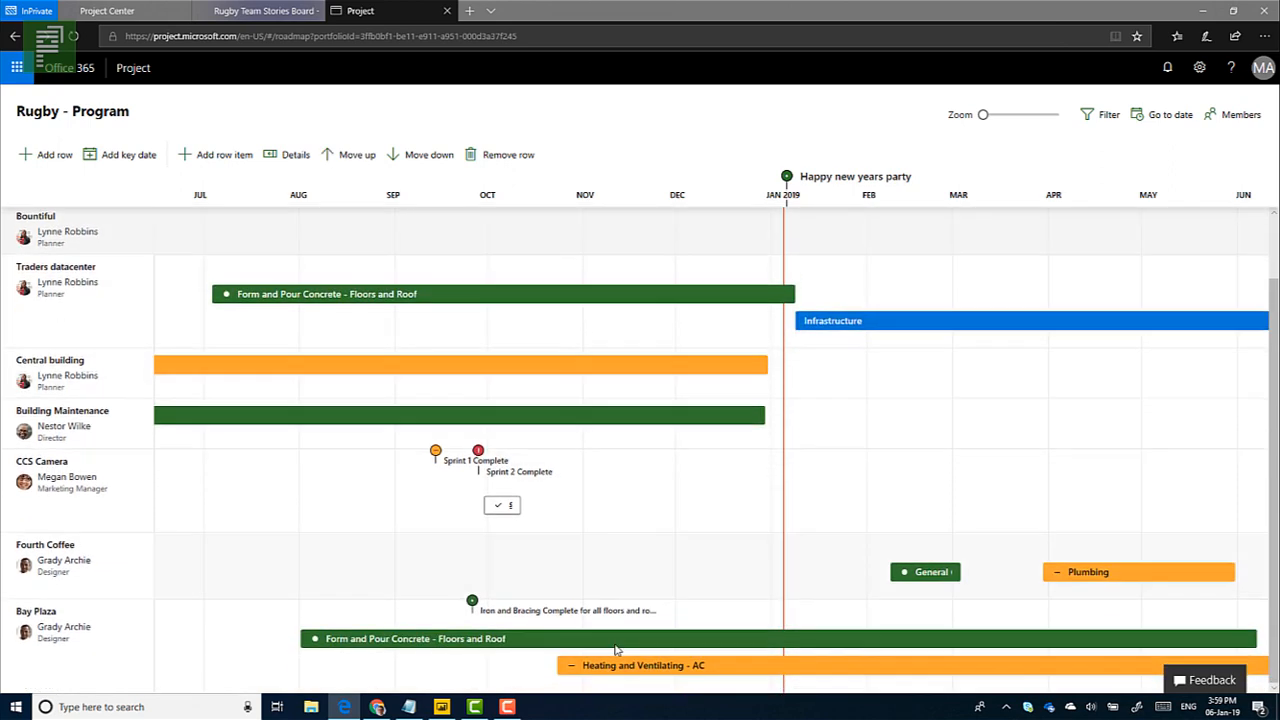
scroll(628, 537, up, 1)
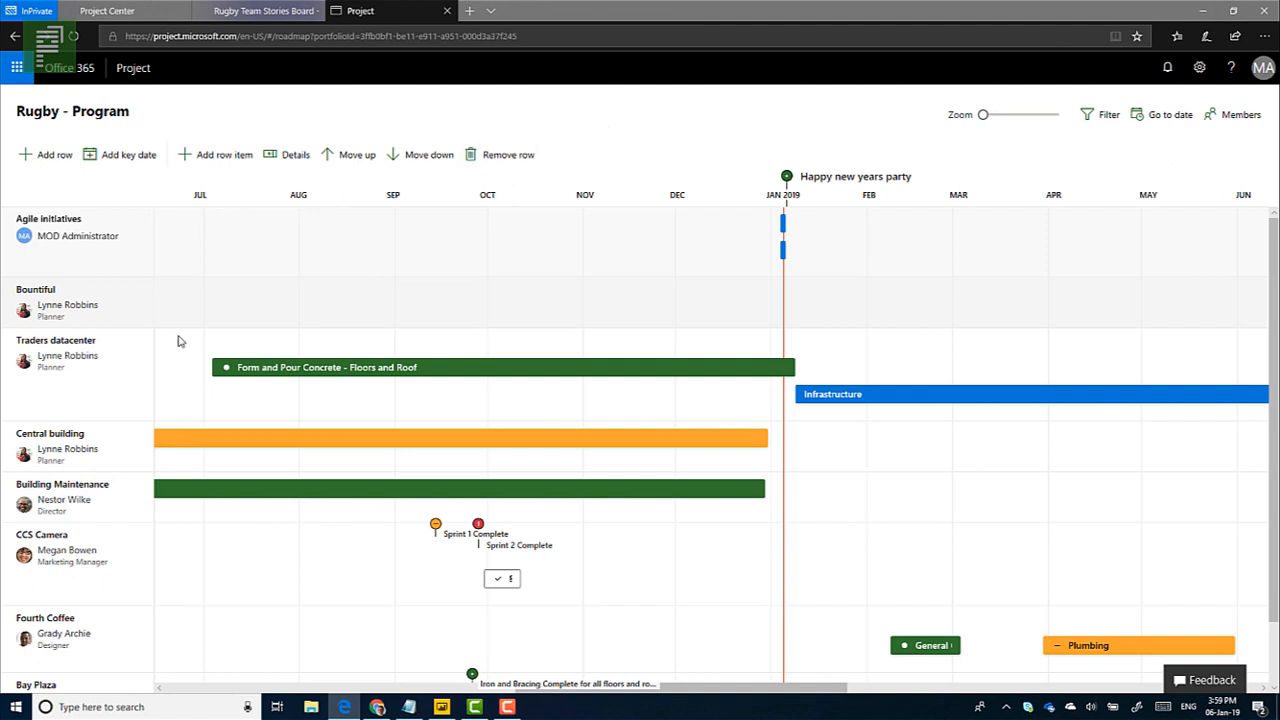
scroll(183, 346, down, 1)
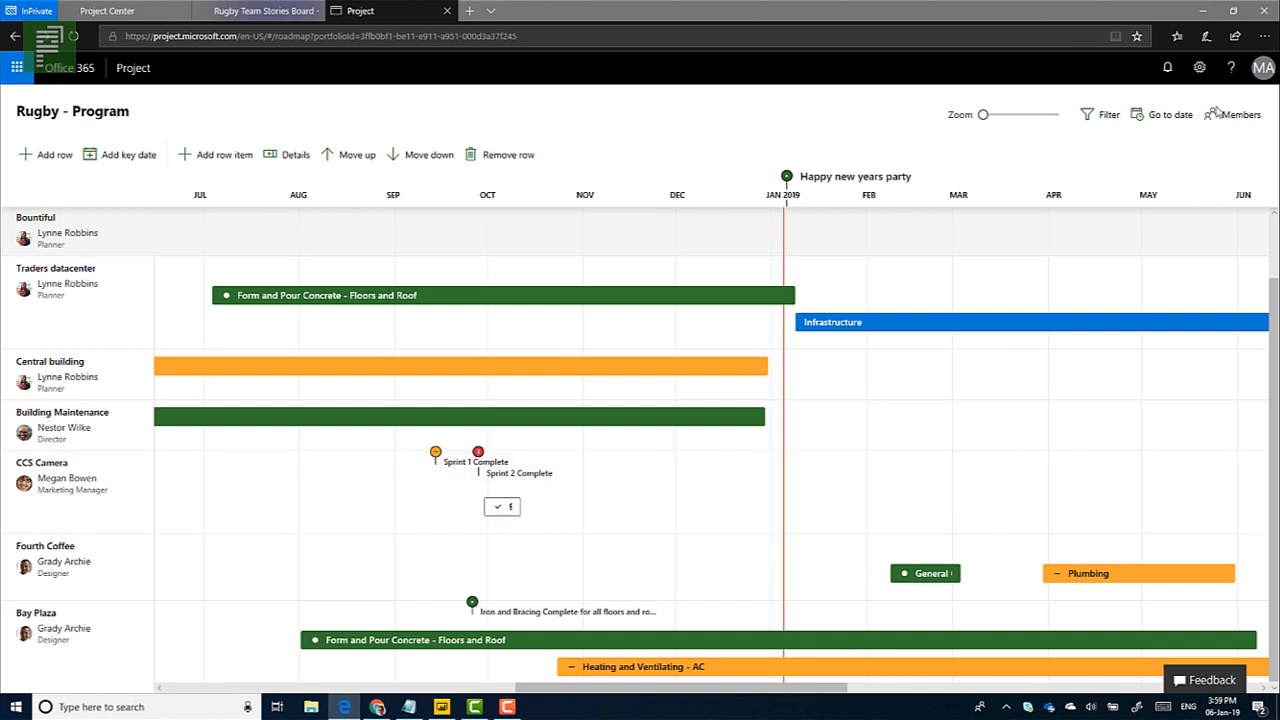
click(1250, 118)
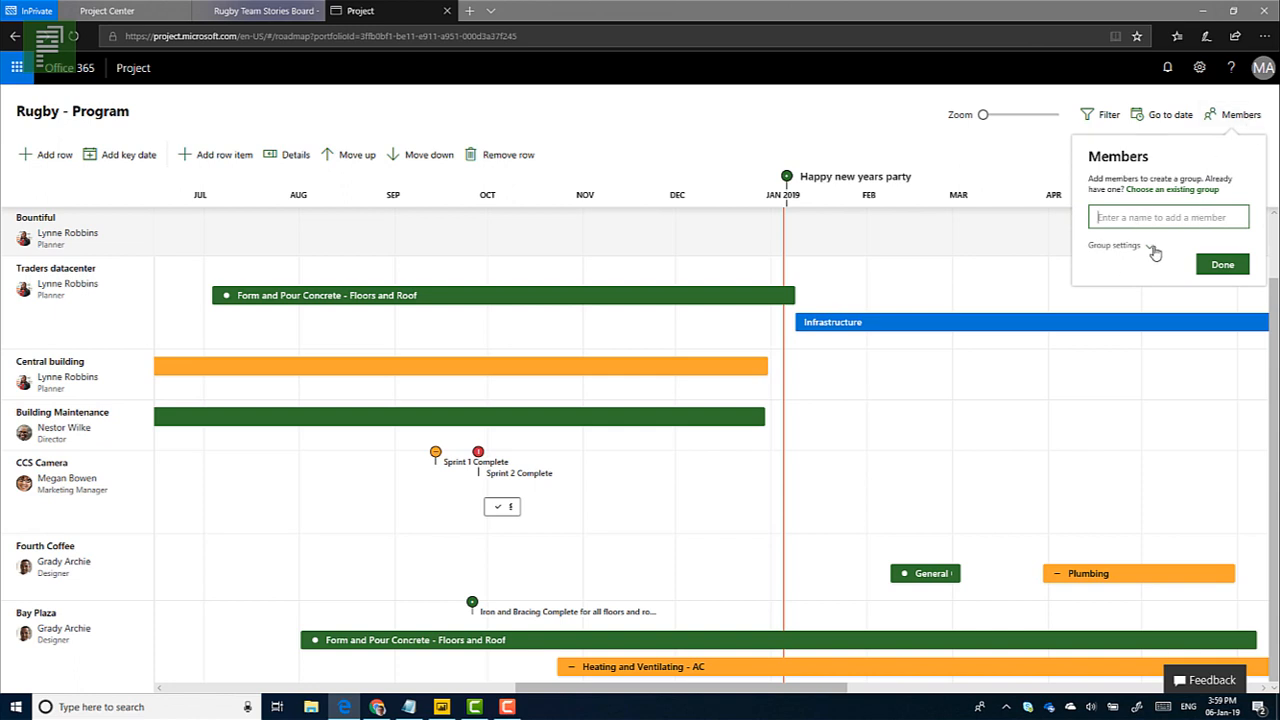
click(1151, 247)
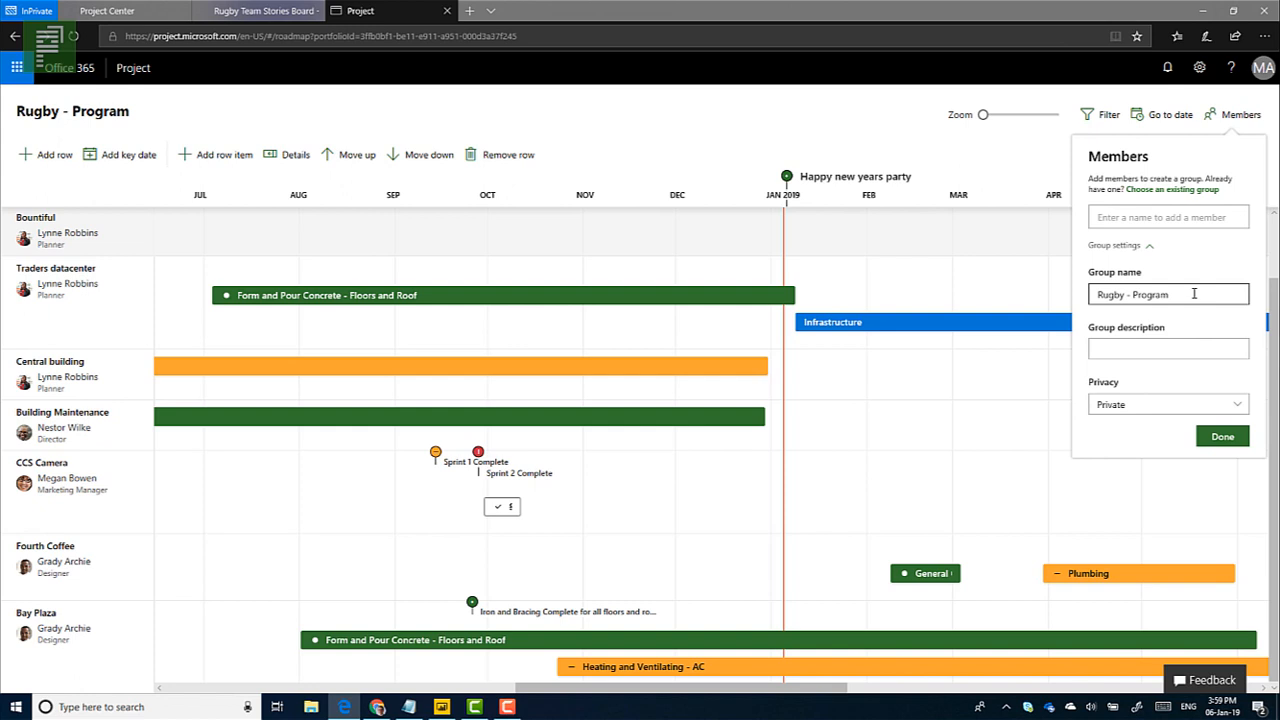
click(1158, 216)
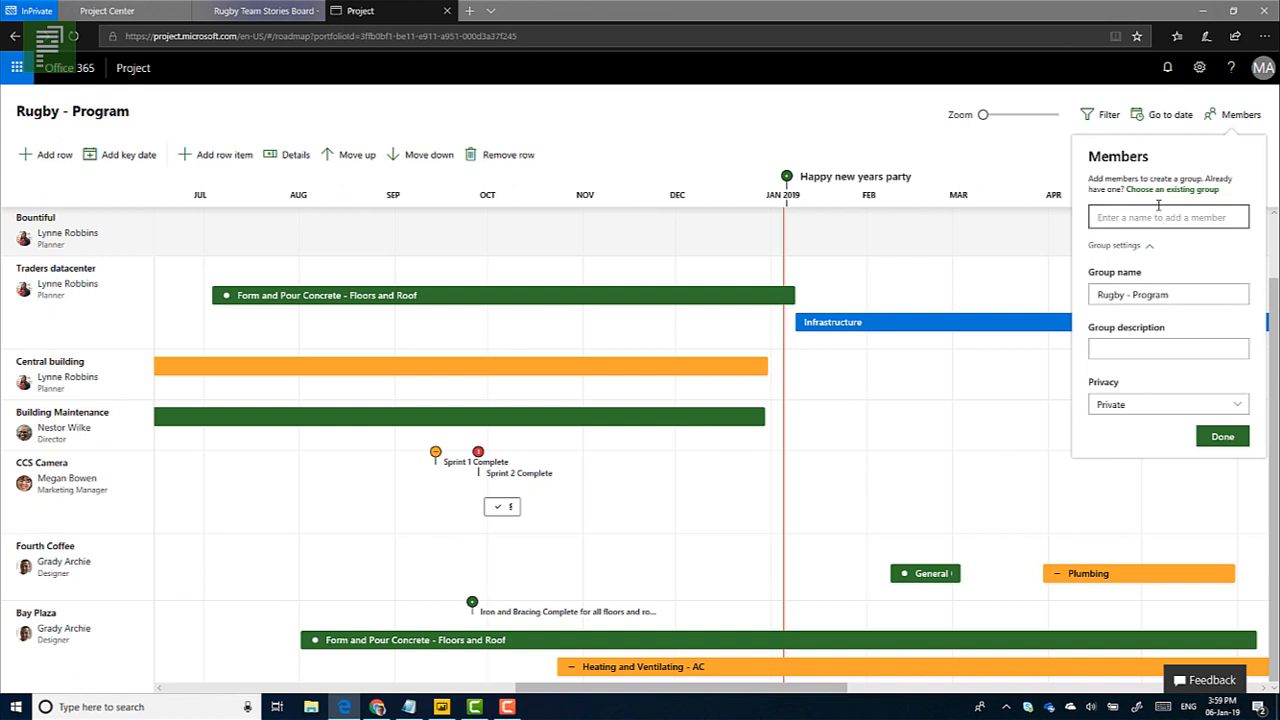
text(lyn)
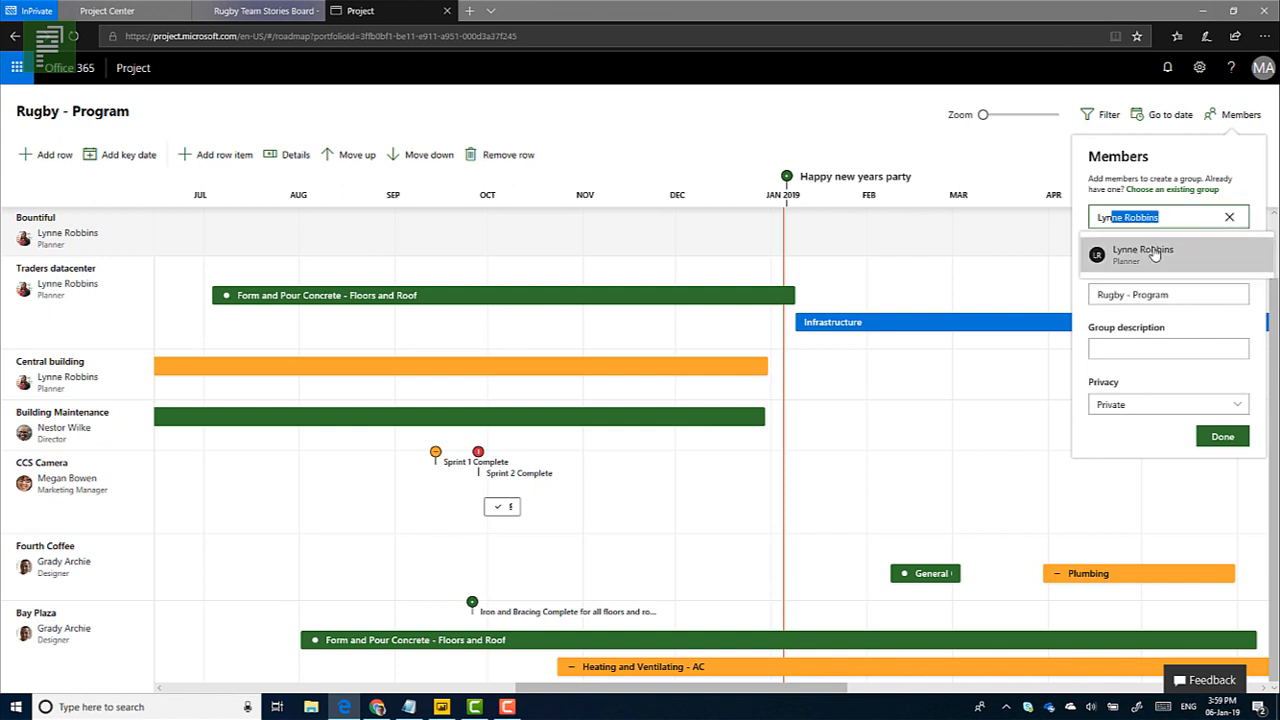
click(1152, 251)
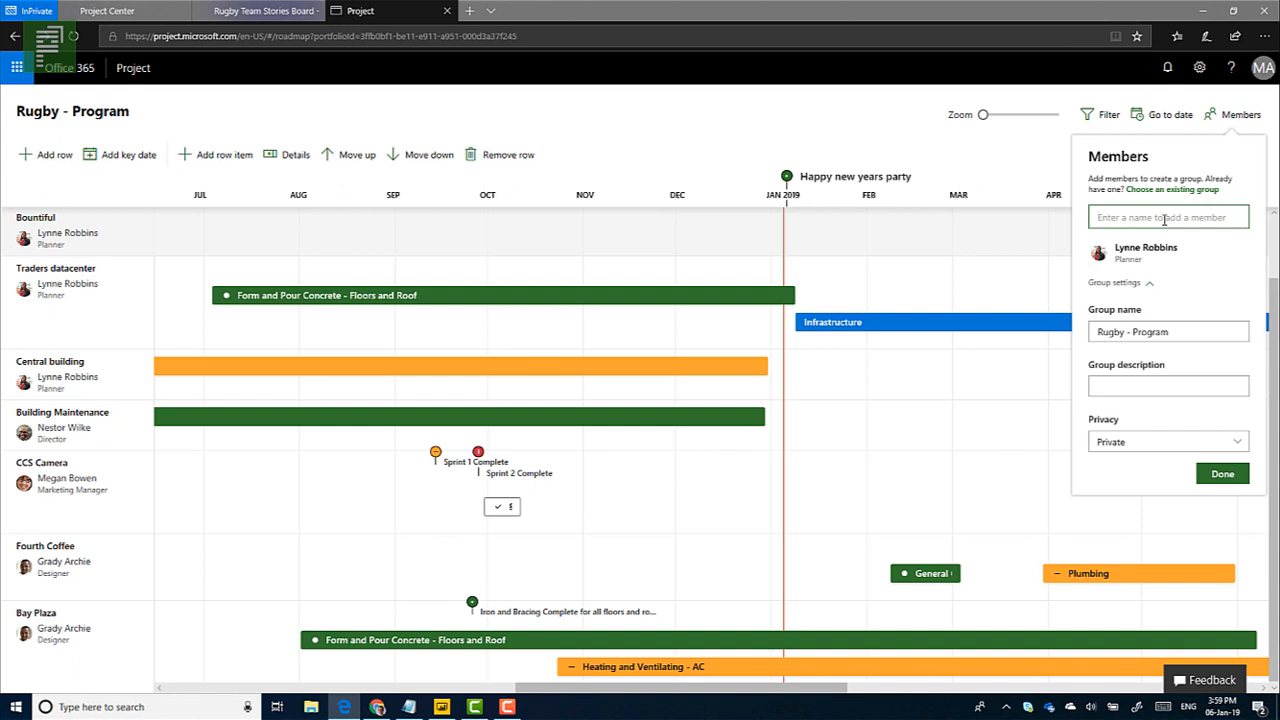
text(nestor)
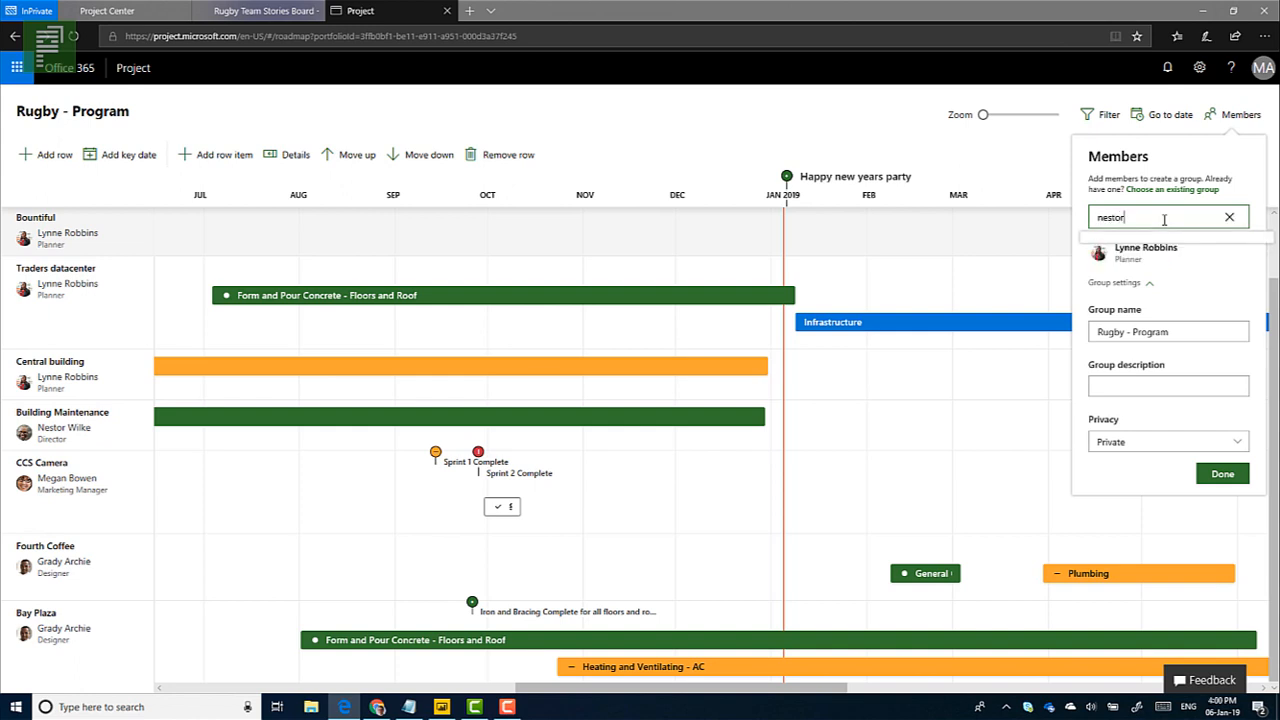
click(1150, 251)
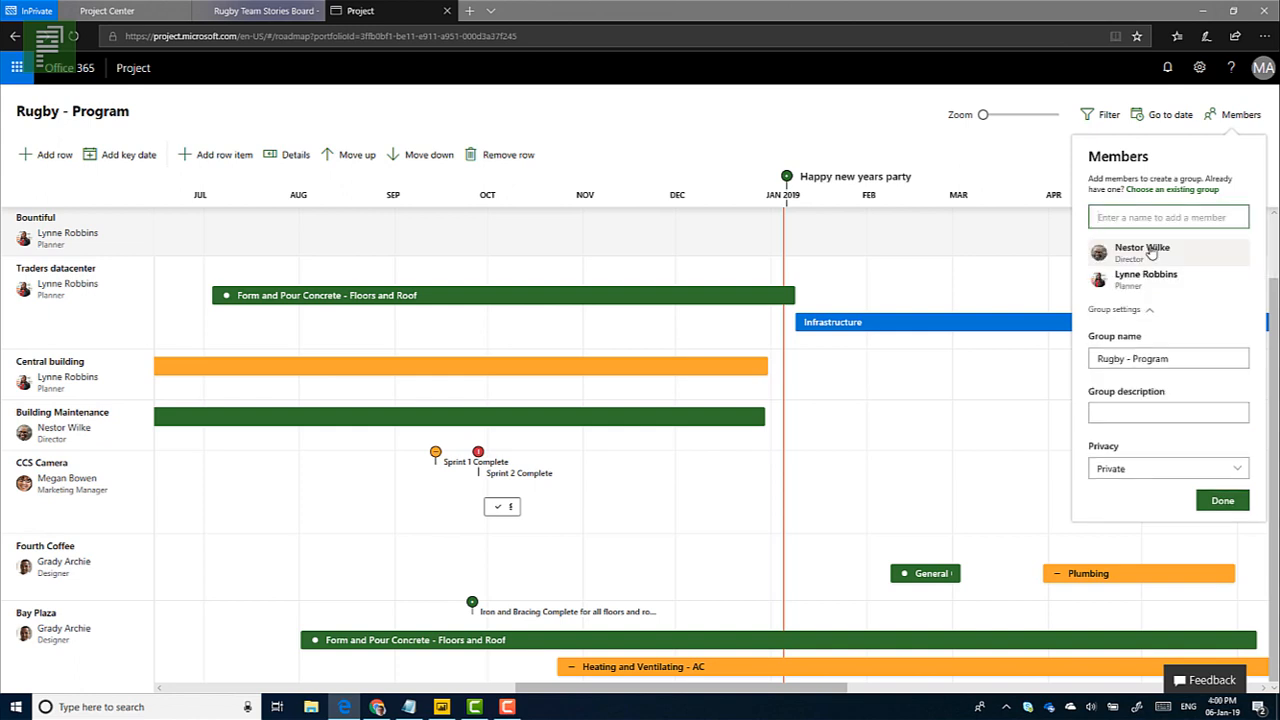
text(grady)
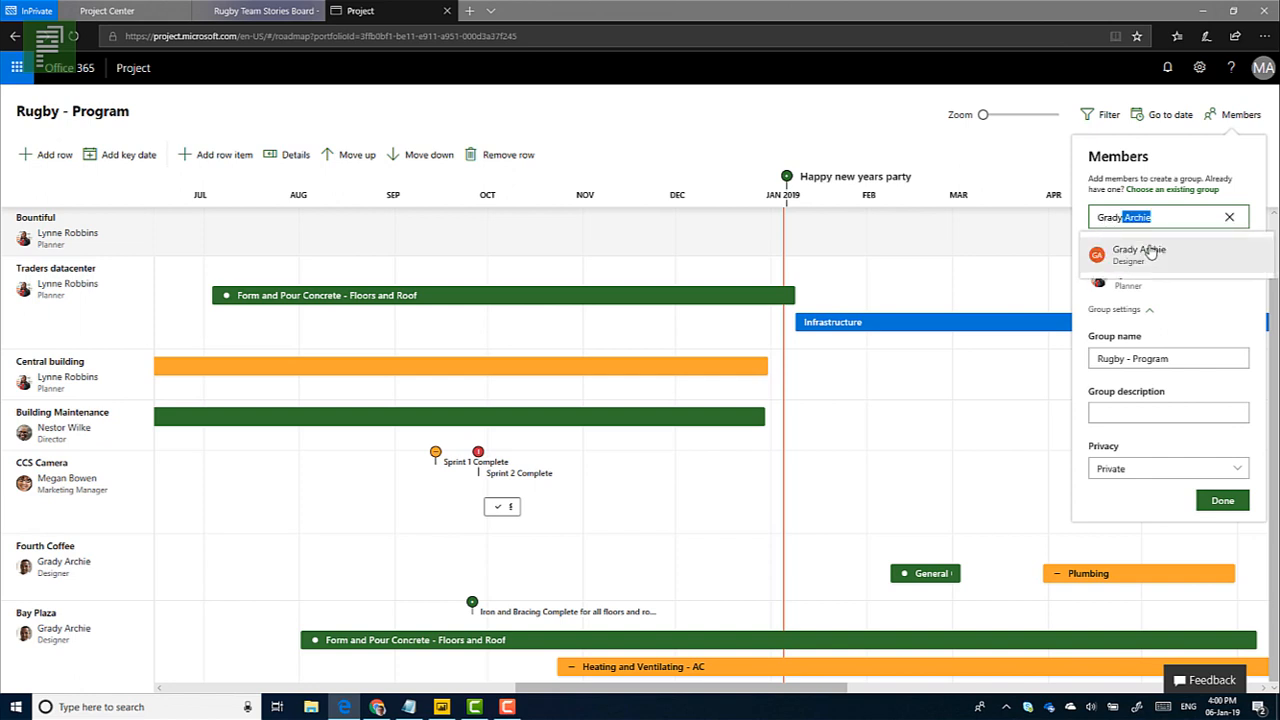
click(1150, 252)
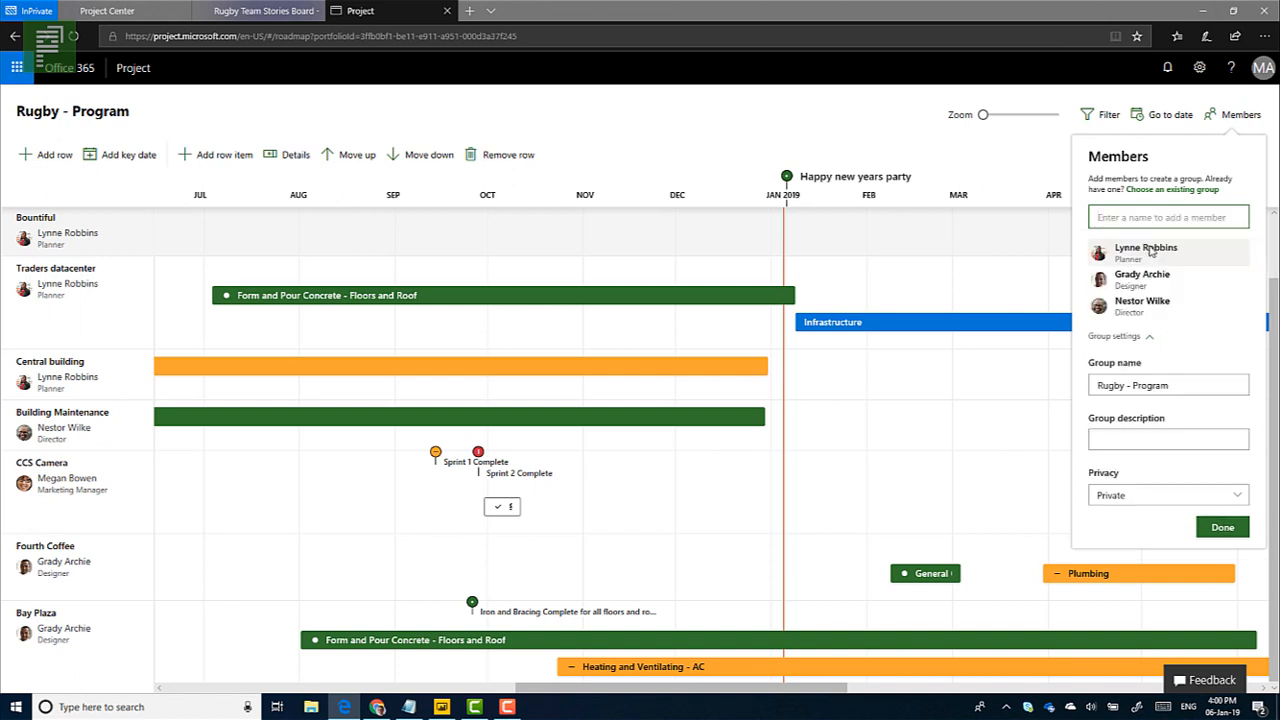
click(1223, 530)
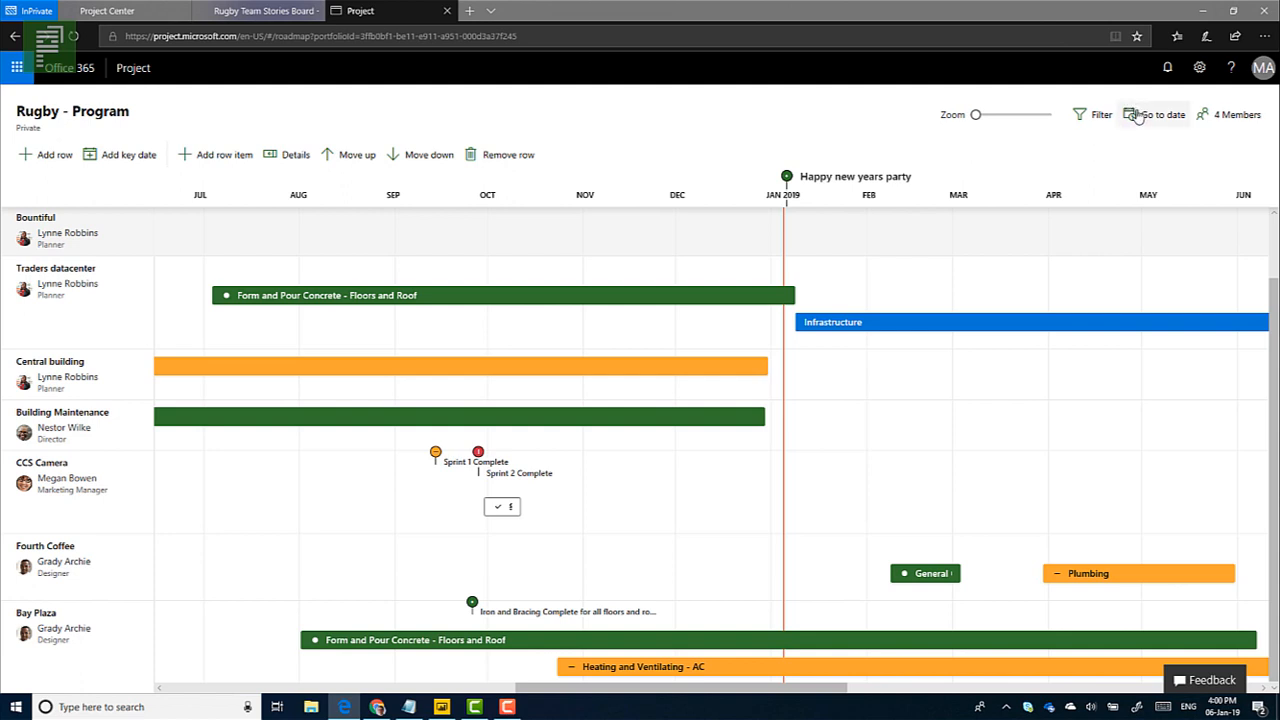
Jump the roadmap timeline to a date in early December 2018 and shift it slightly earlier.
click(1142, 118)
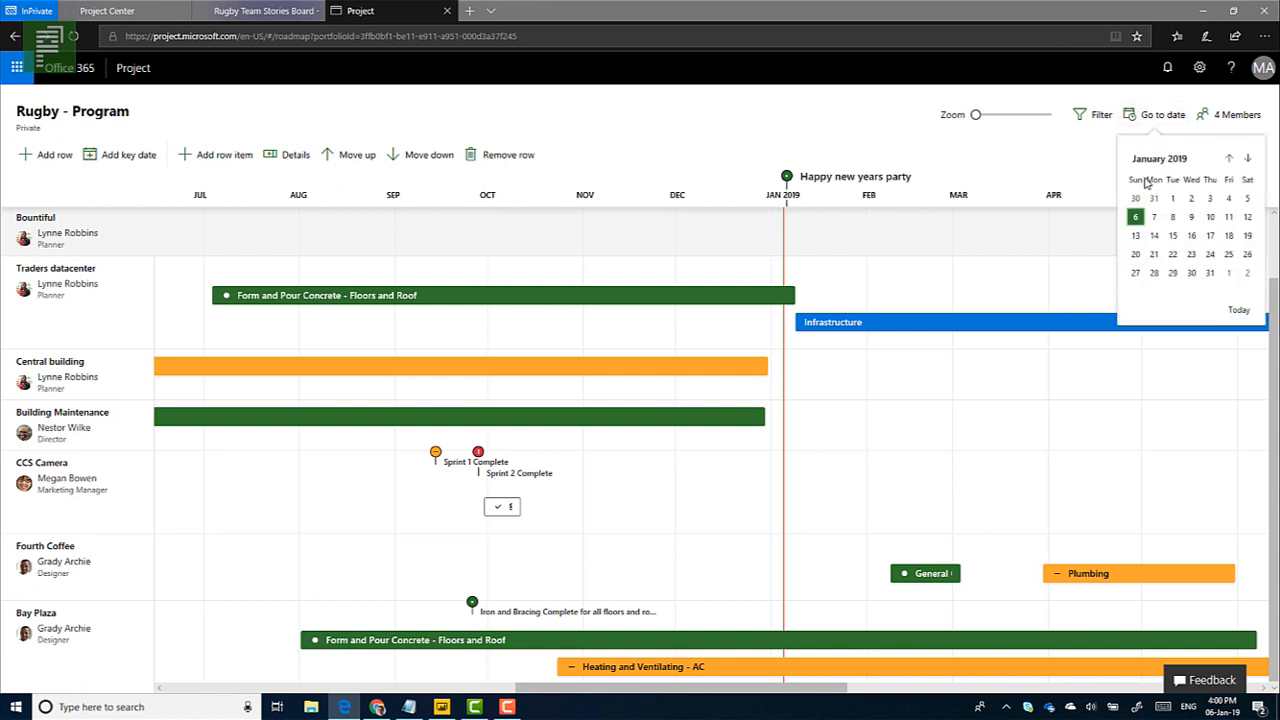
click(1229, 158)
click(1154, 217)
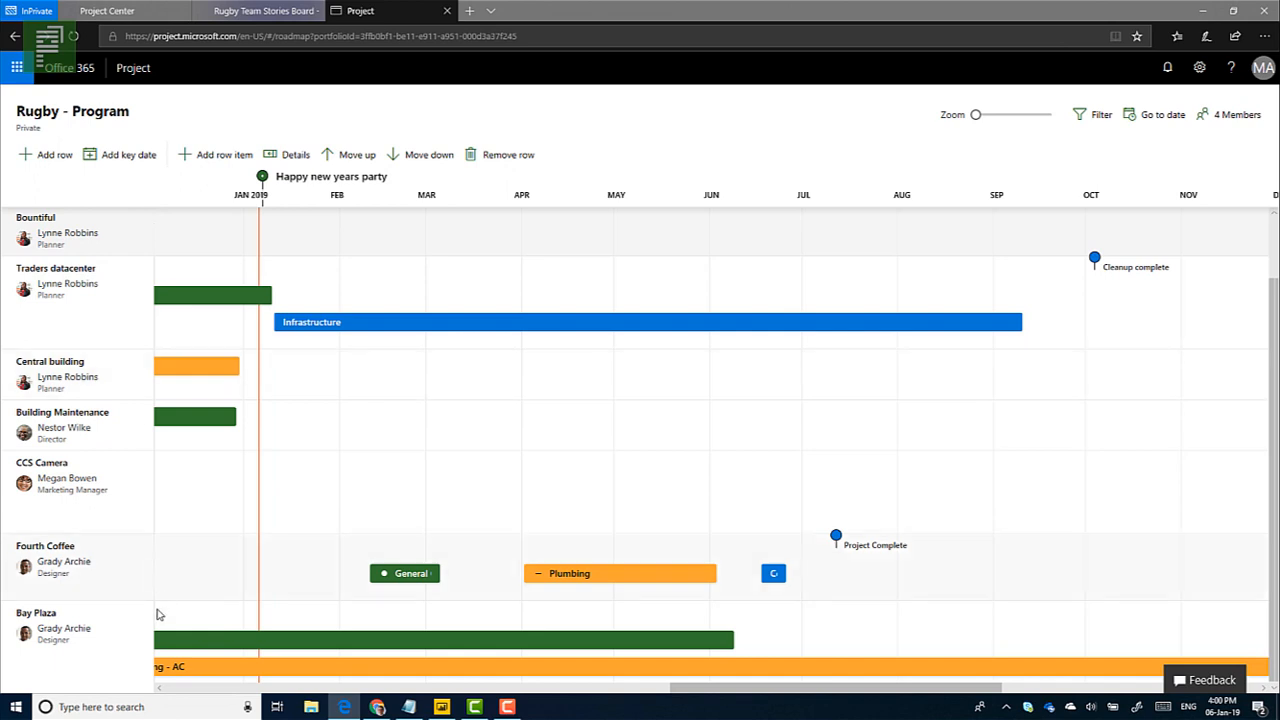
click(162, 689)
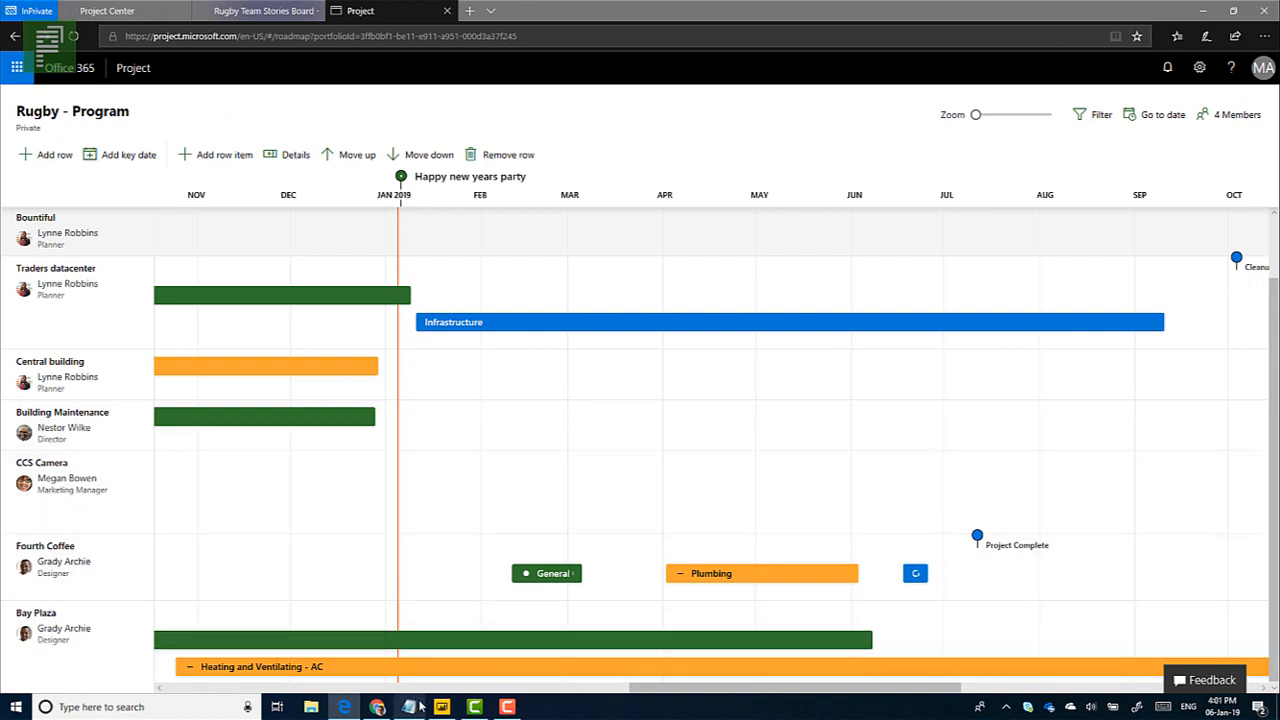
Switch to Power BI Desktop, remove the msdyn_externalurl table visual from Page 1 and collapse the msdyn_roadmapitemlink field list.
mouse_move(441, 707)
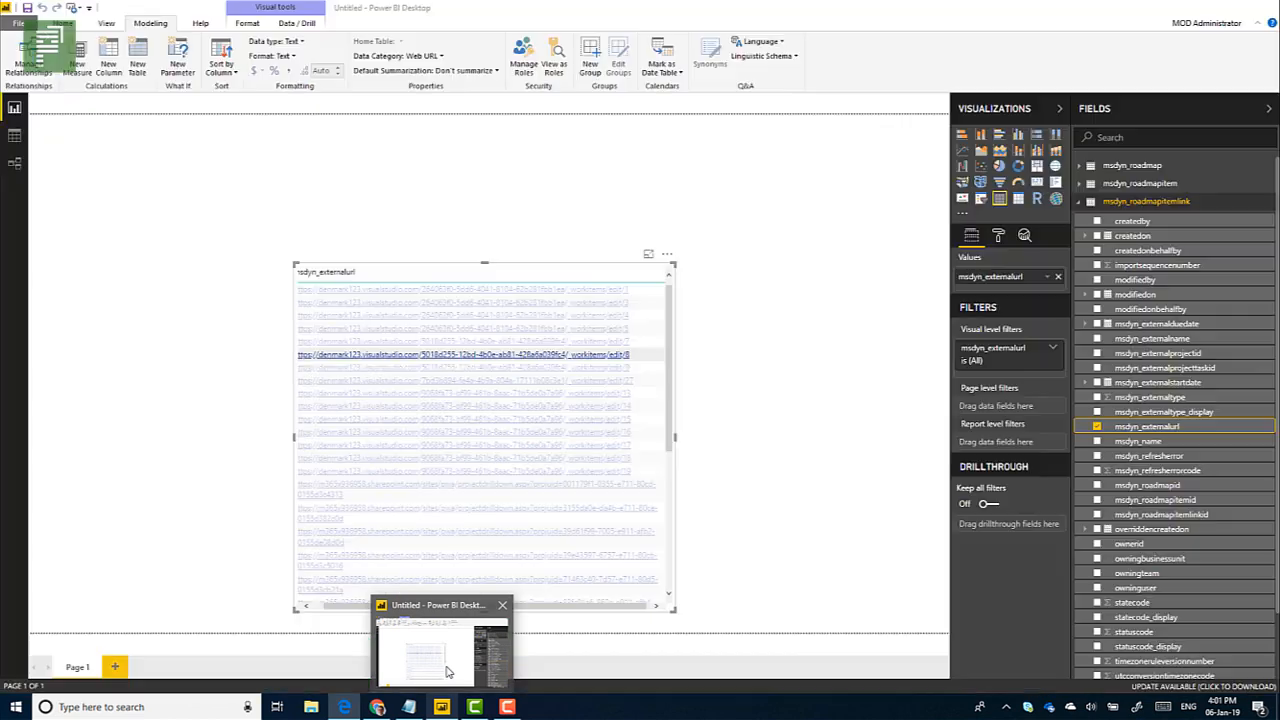
click(448, 672)
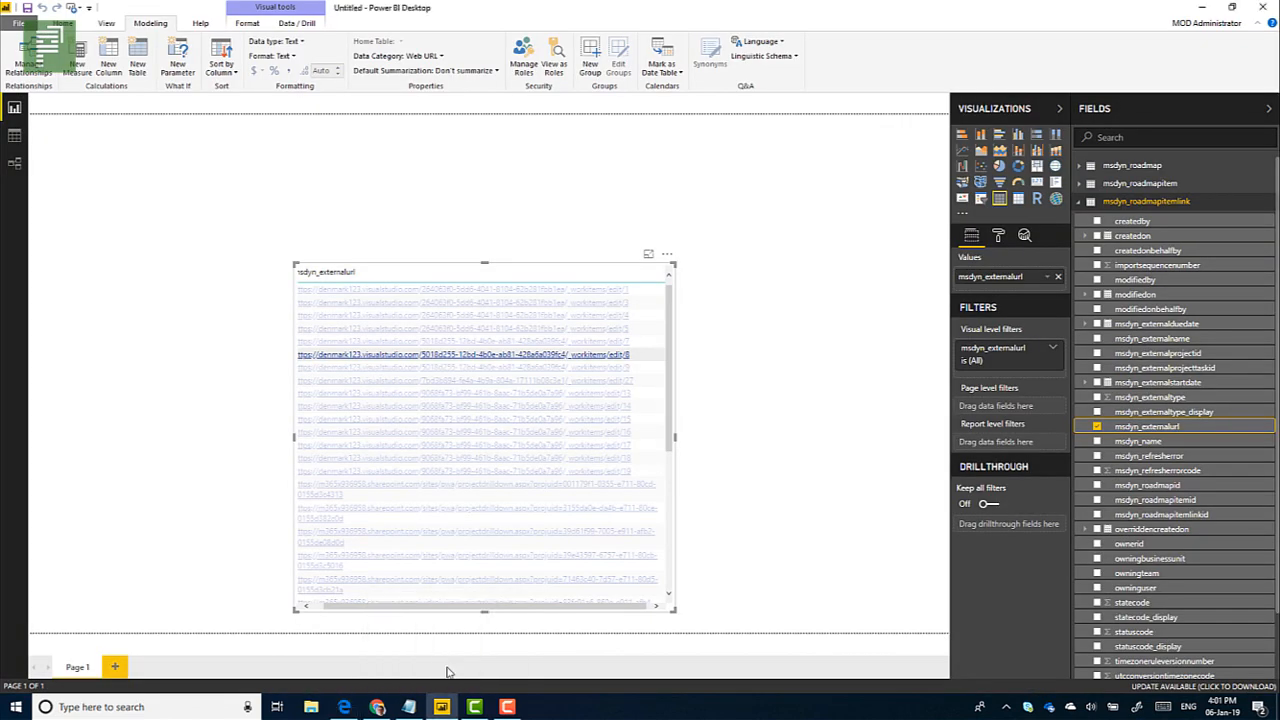
click(667, 259)
click(684, 304)
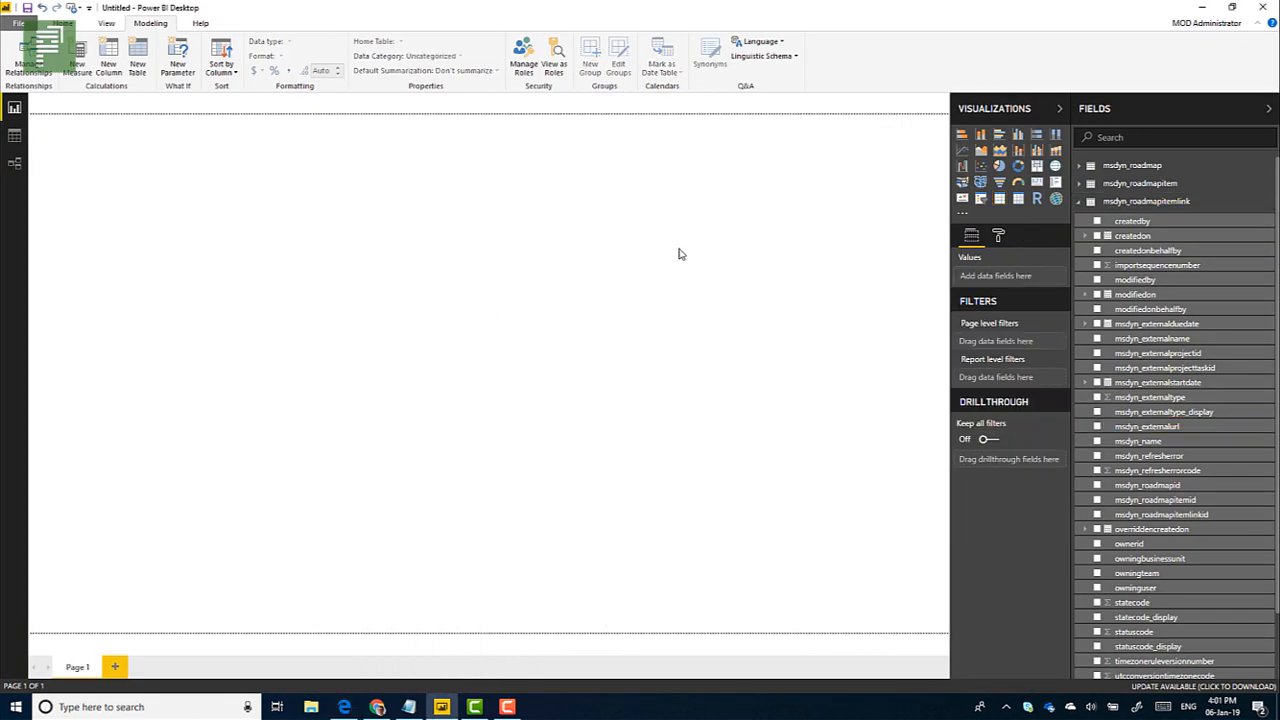
click(1085, 202)
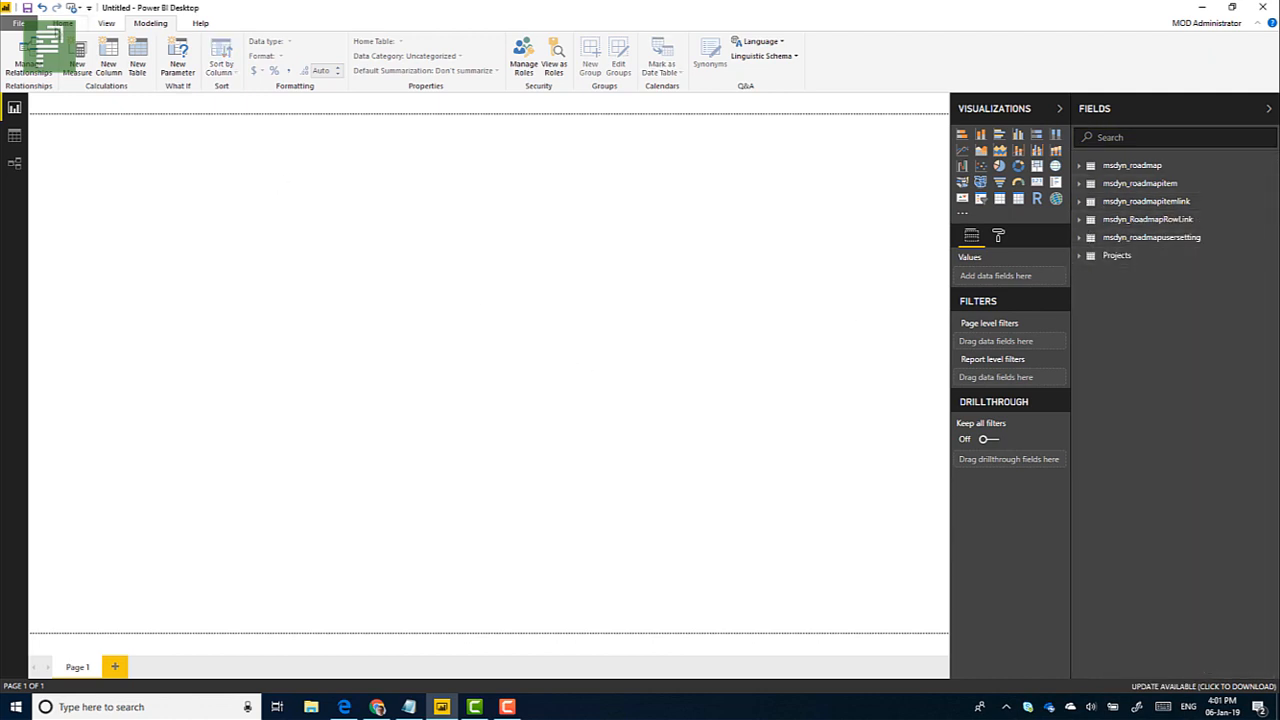
Find the Common Data Service for Apps connector by searching for "com", view its connection settings, and cancel.
click(76, 22)
click(120, 66)
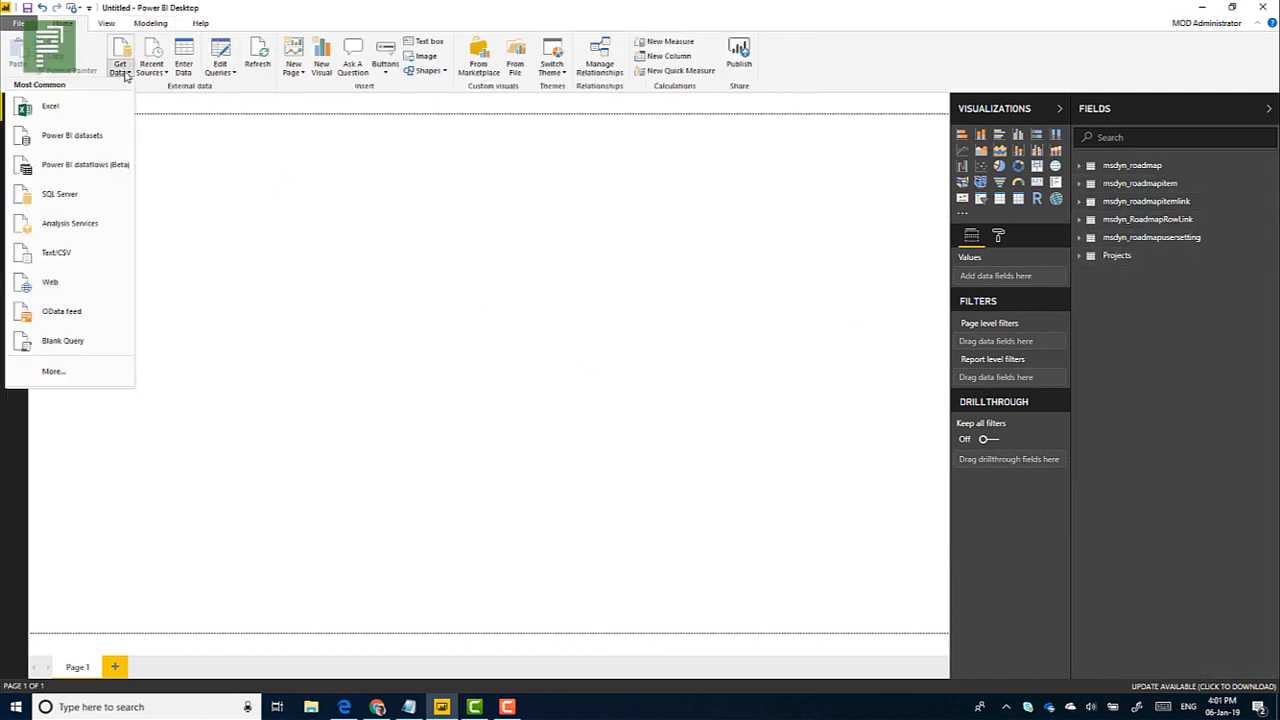
click(503, 6)
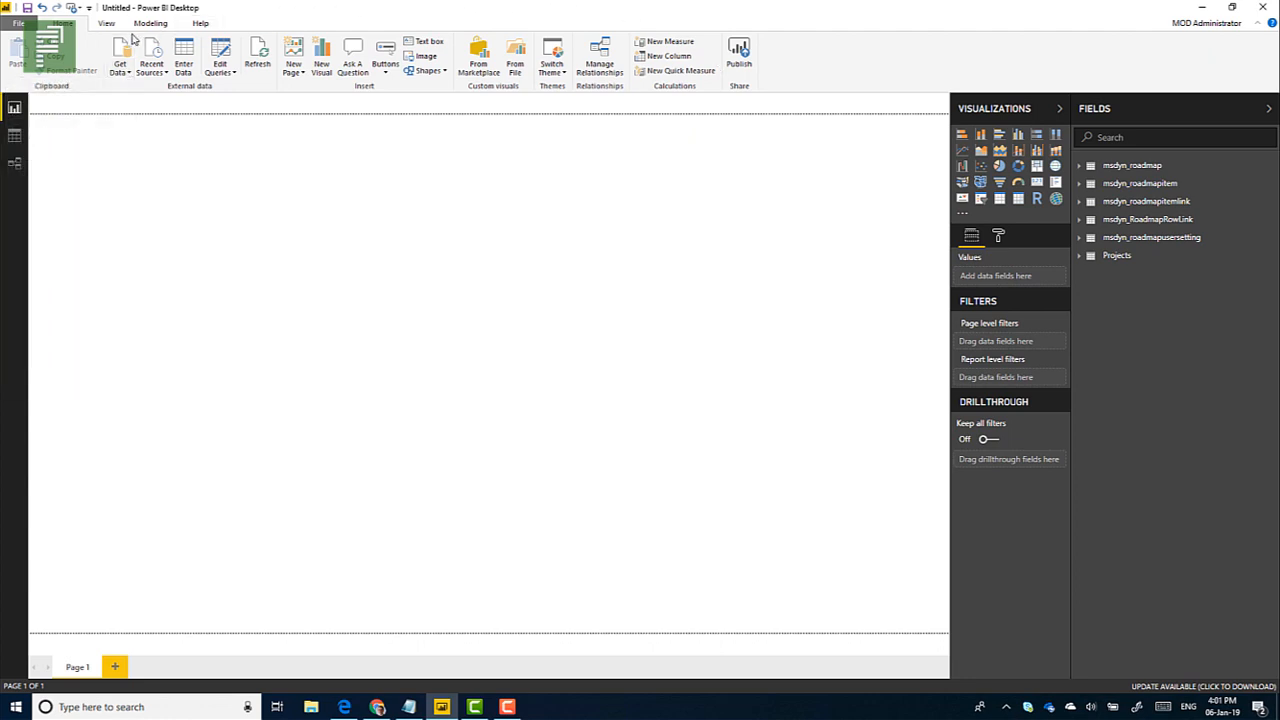
click(127, 66)
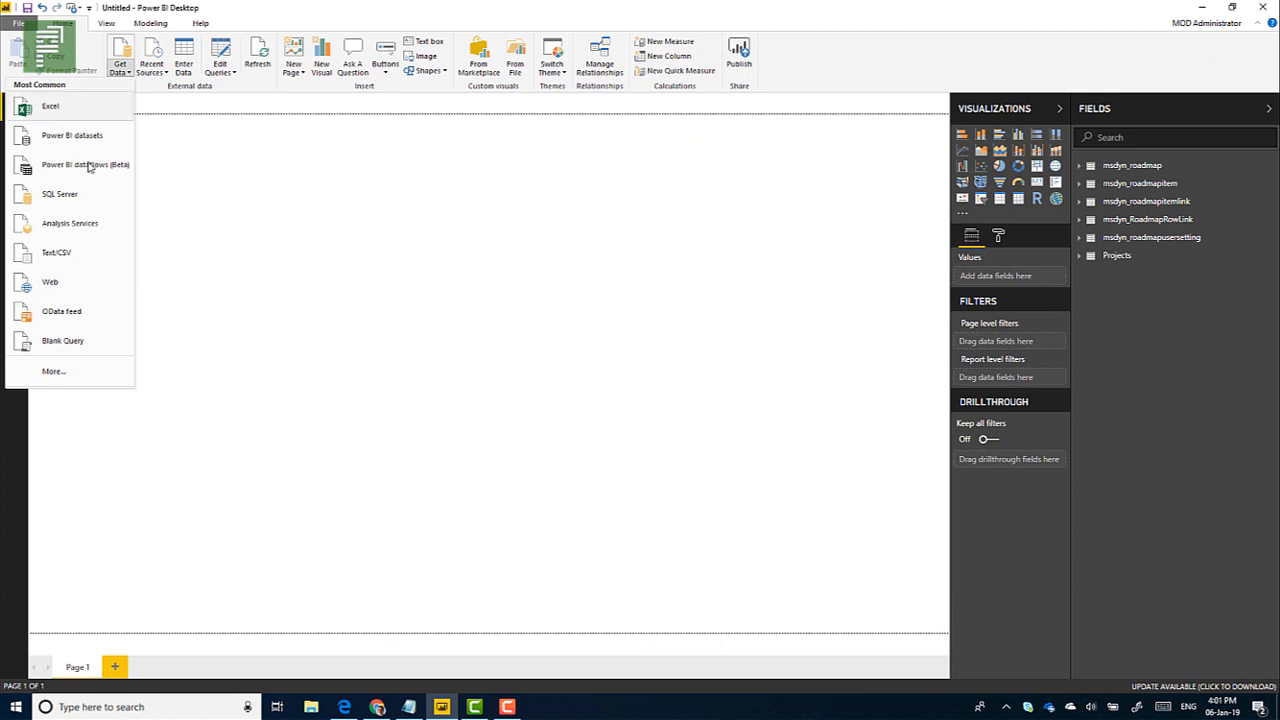
click(55, 372)
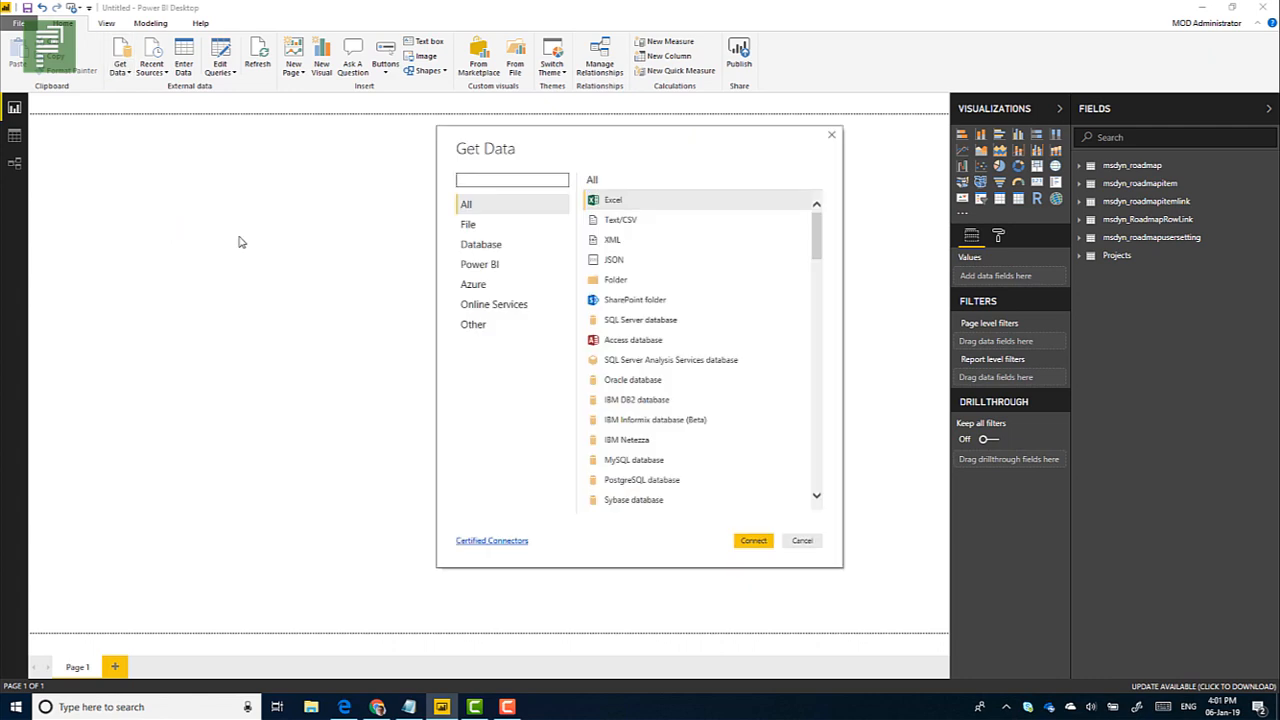
text(com)
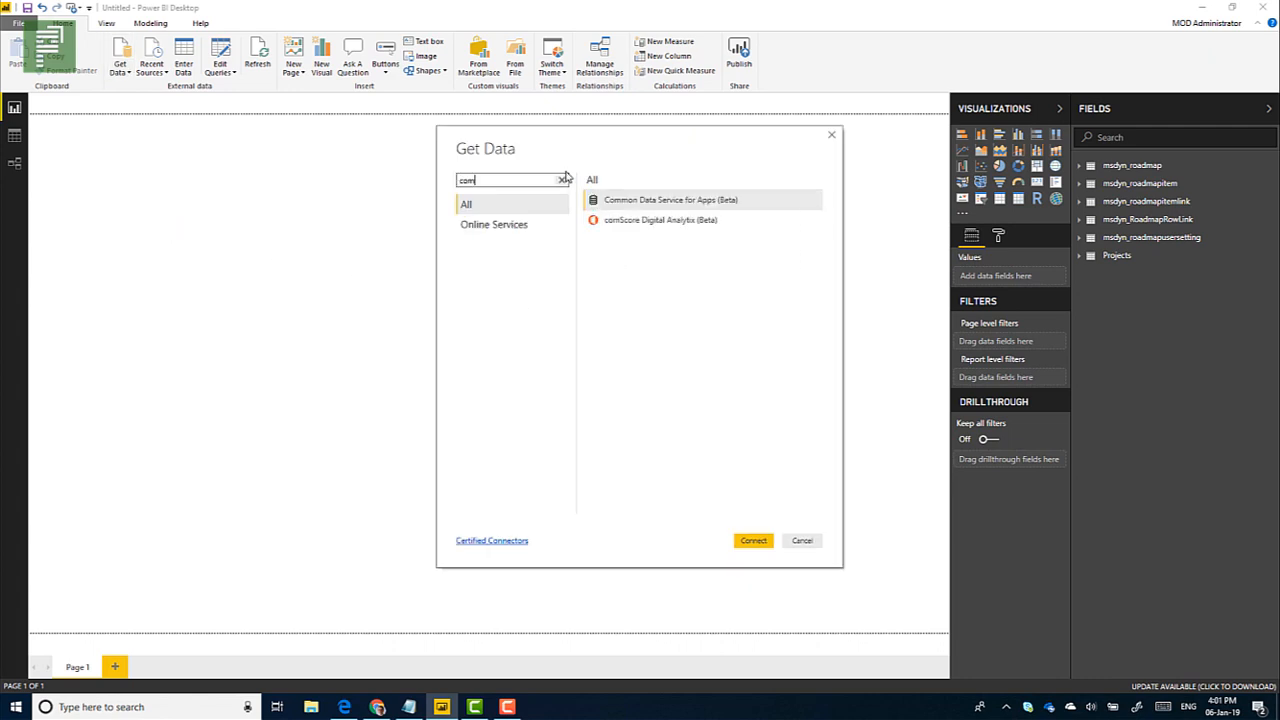
click(636, 203)
click(757, 539)
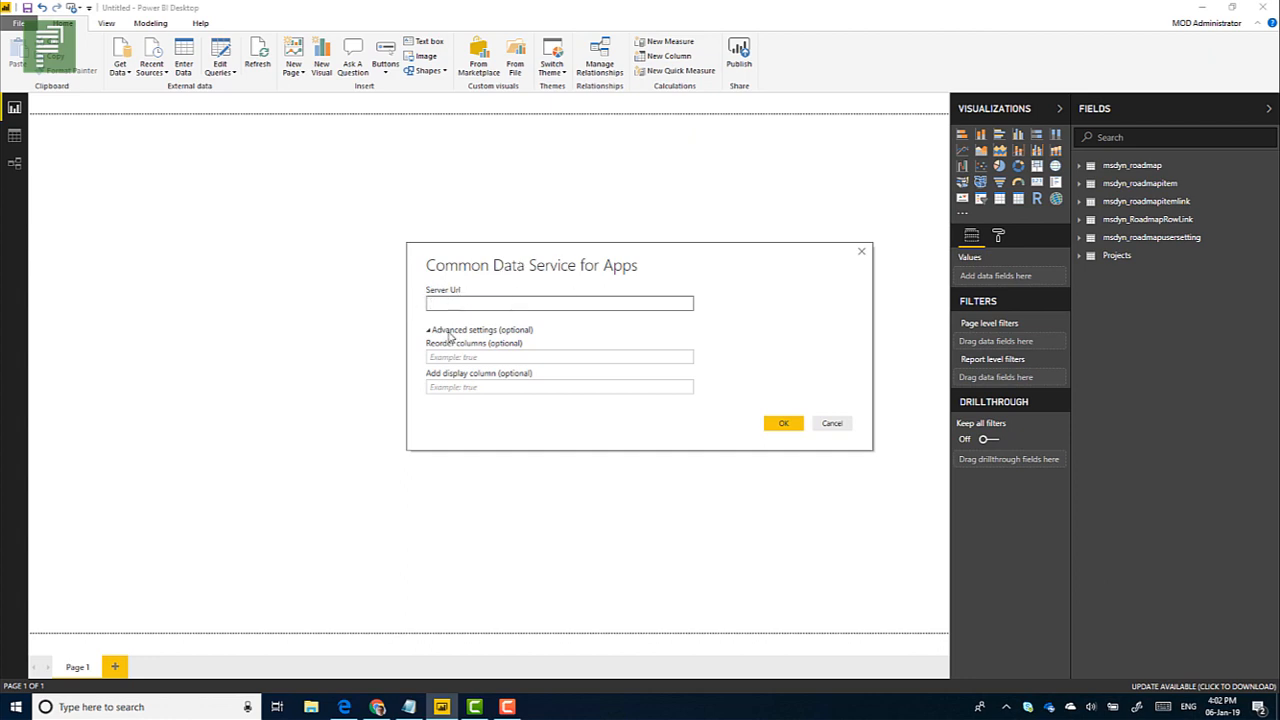
mouse_move(406, 703)
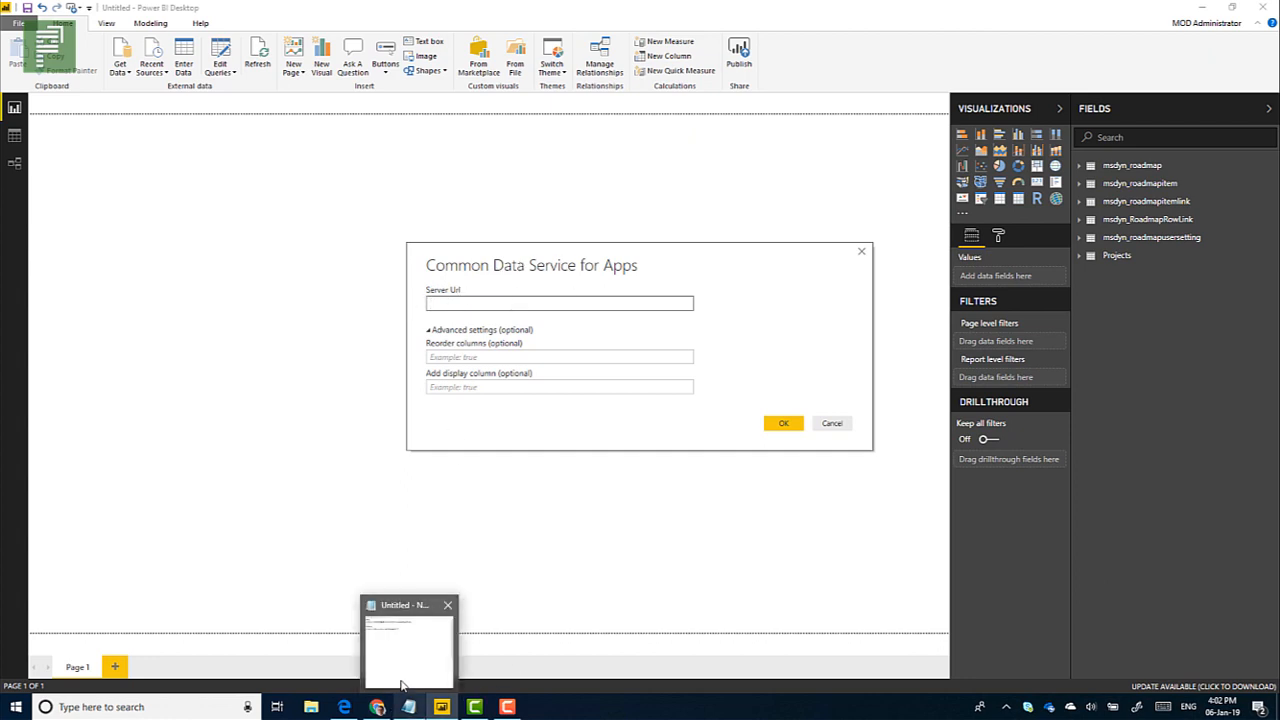
click(833, 424)
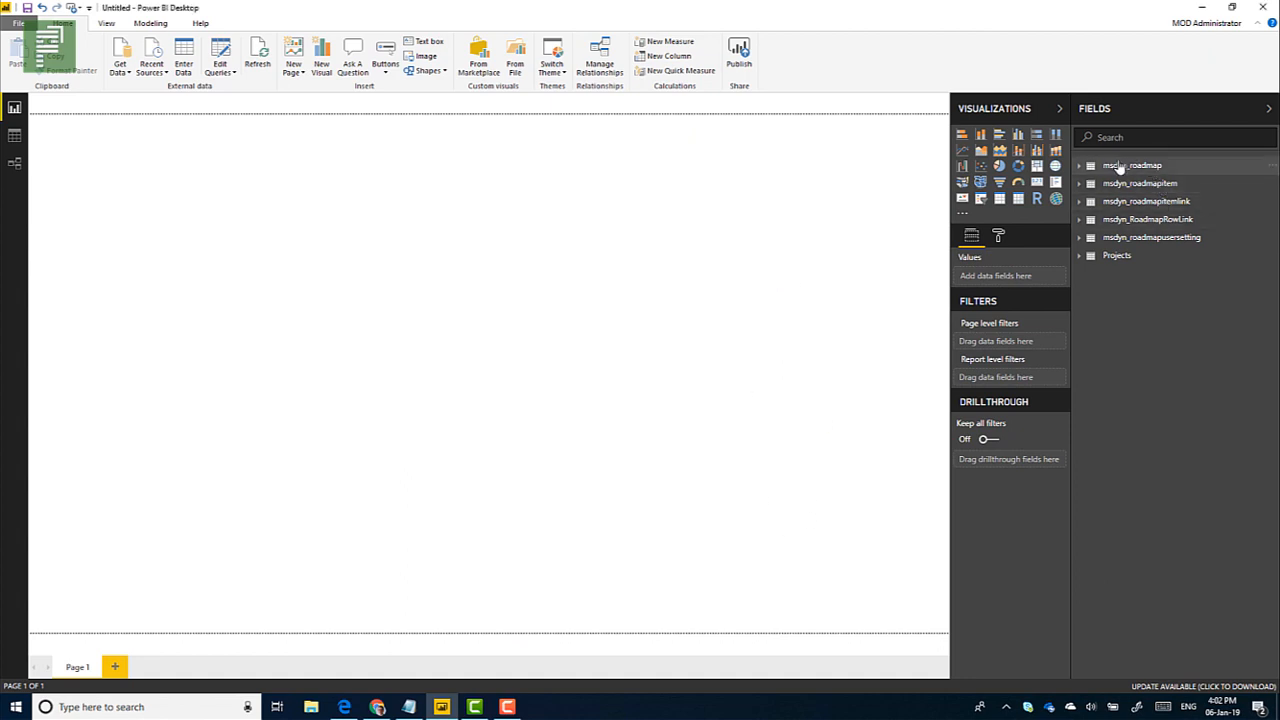
Reconnect to the recent source org6f610231.crm.dynamics.com, look through its Entities for the msdyn roadmap tables, and cancel without loading.
click(1120, 166)
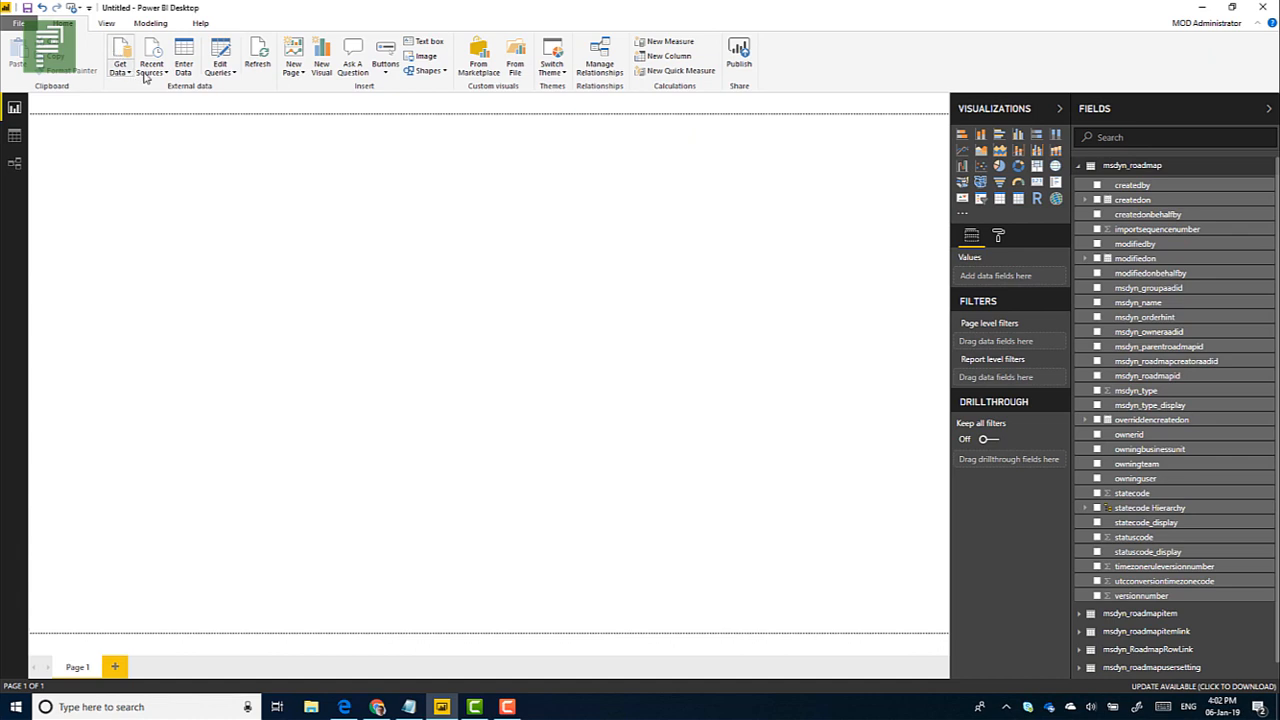
click(147, 74)
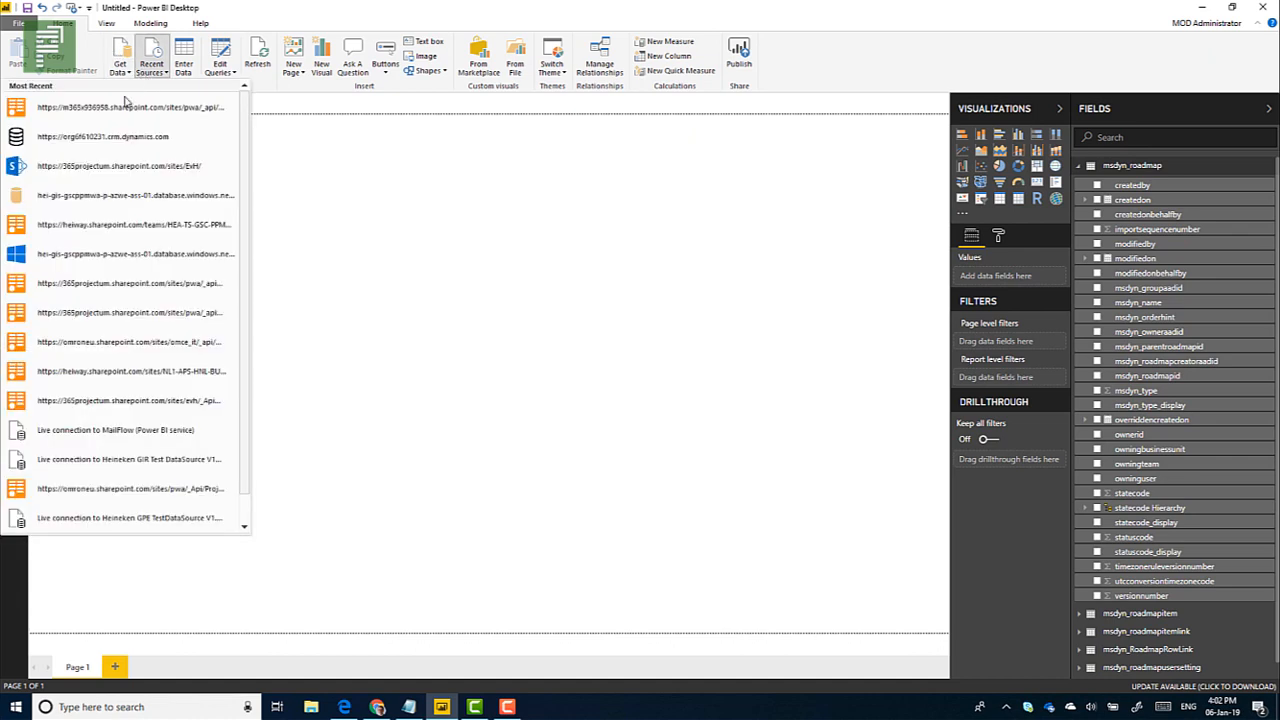
click(56, 143)
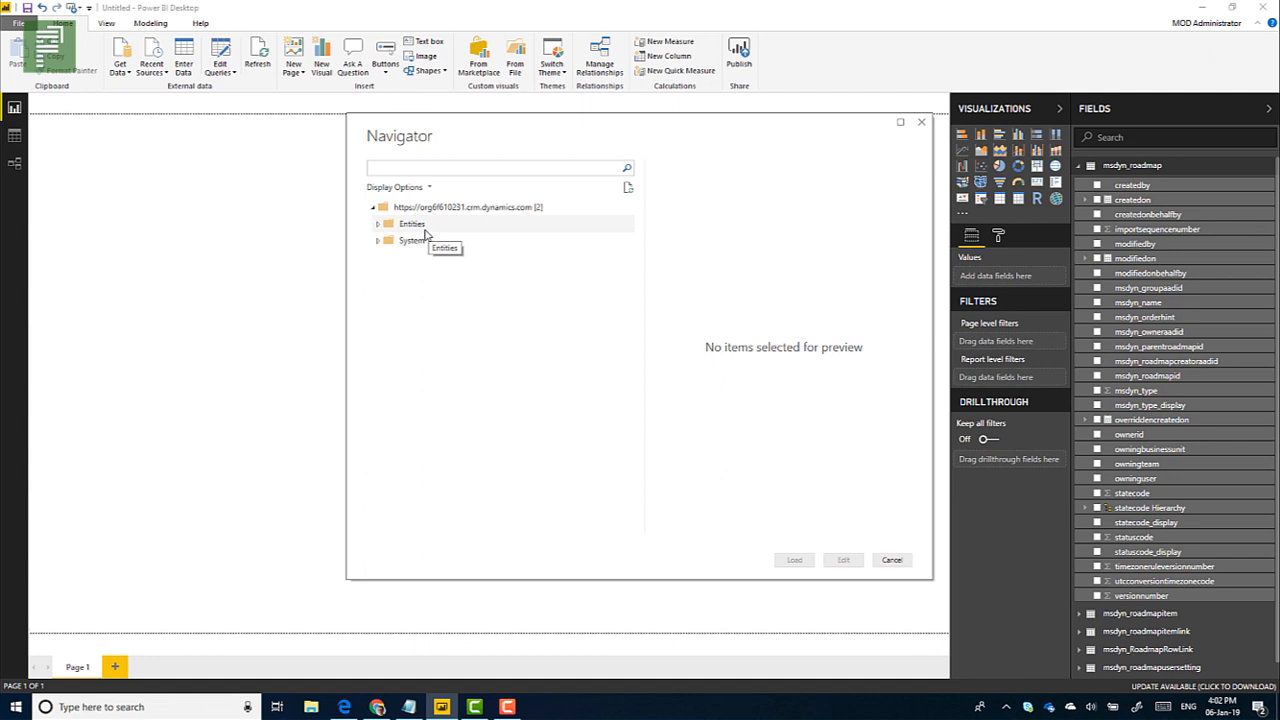
click(410, 228)
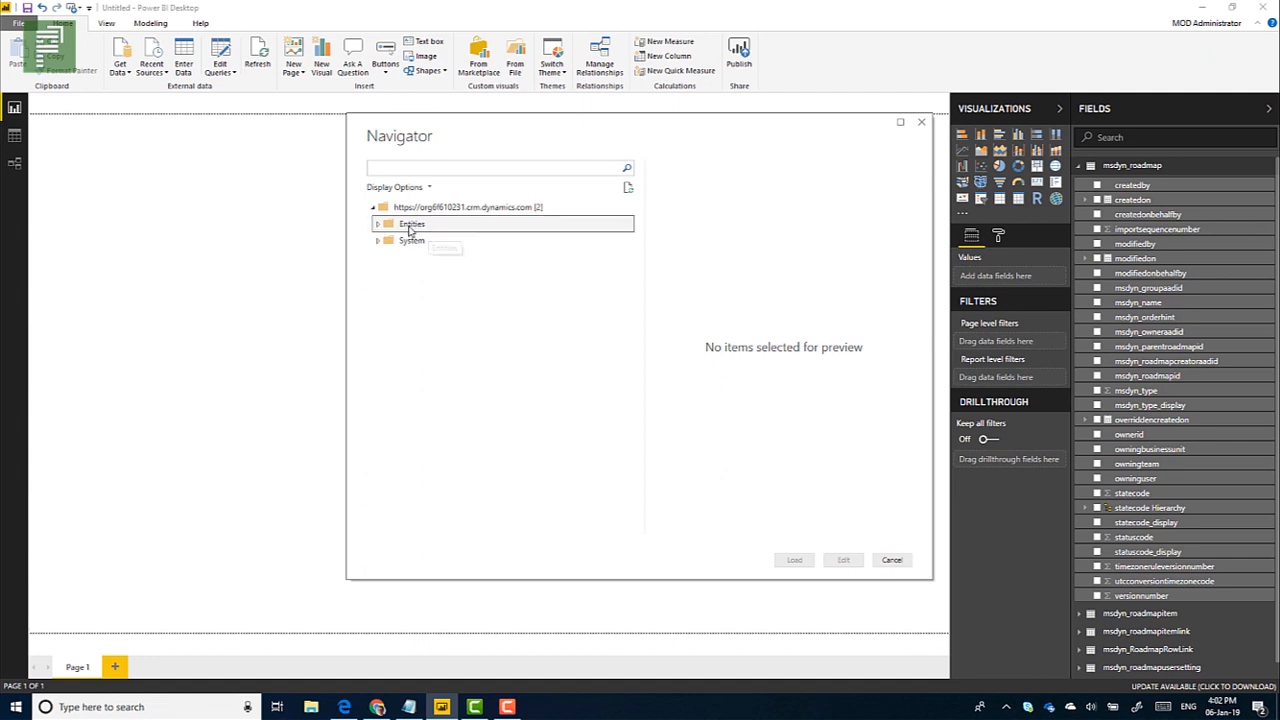
double_click(409, 228)
scroll(502, 374, down, 2)
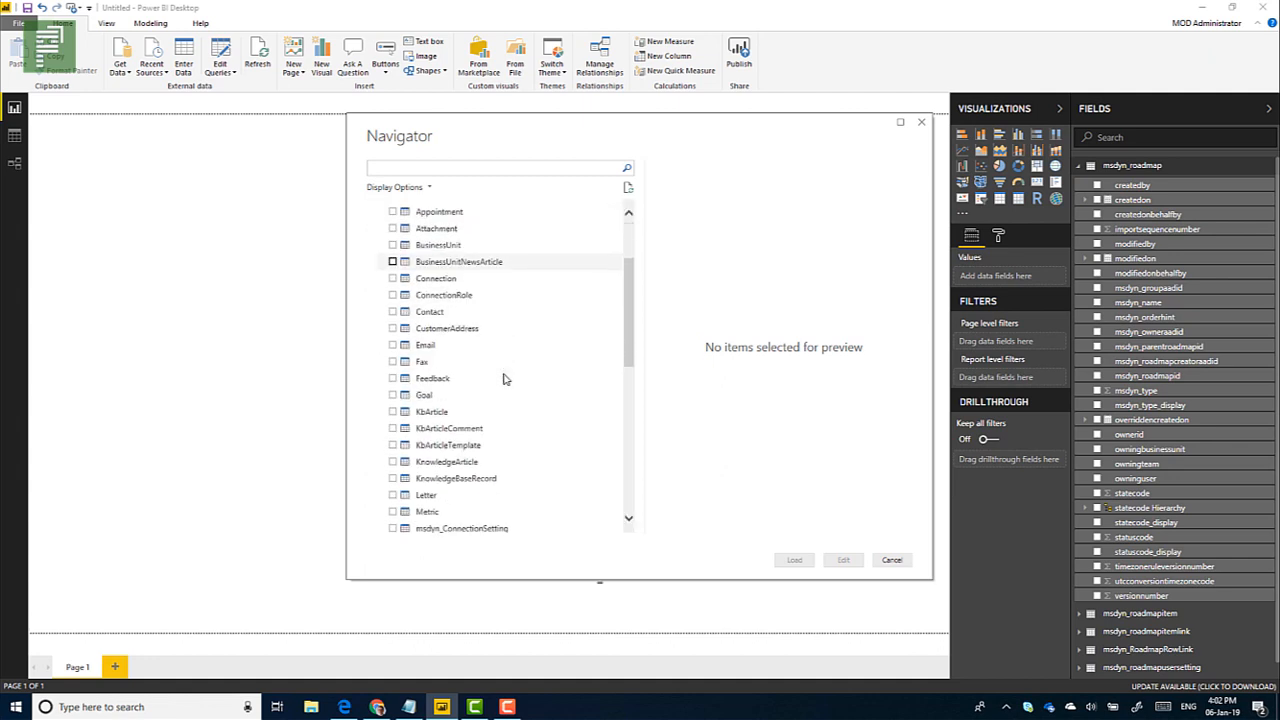
scroll(505, 370, down, 4)
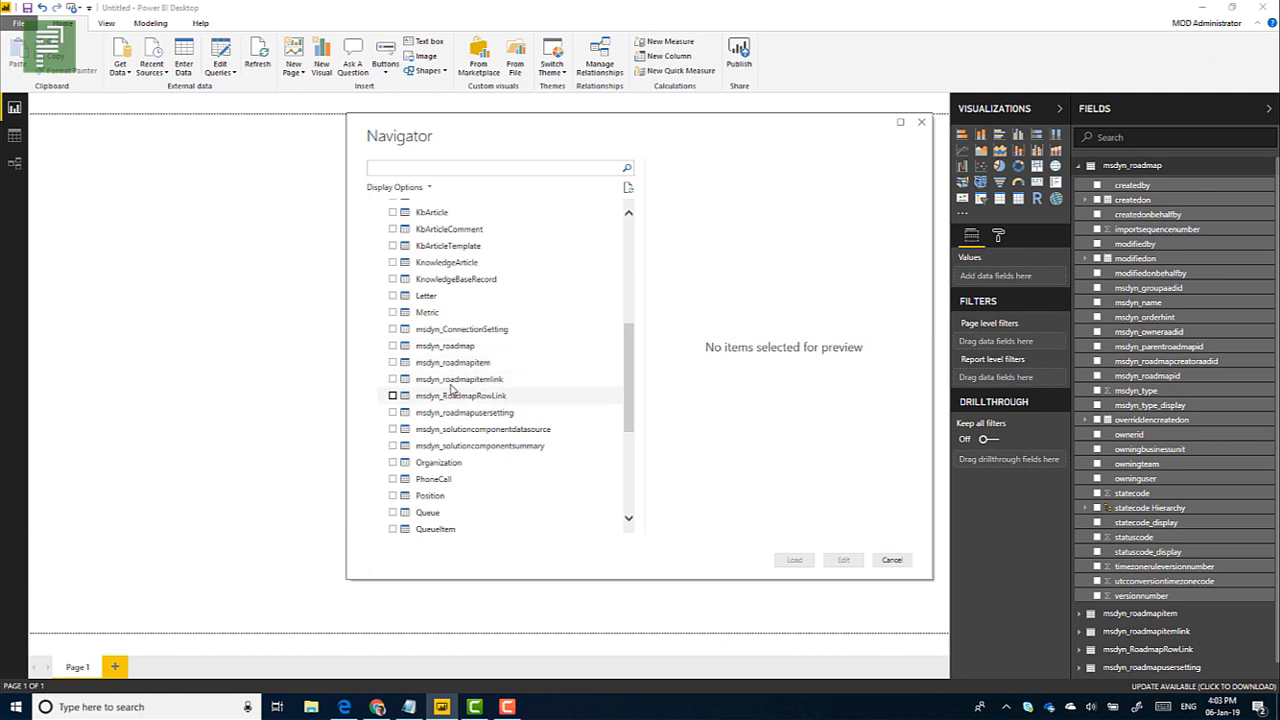
click(892, 560)
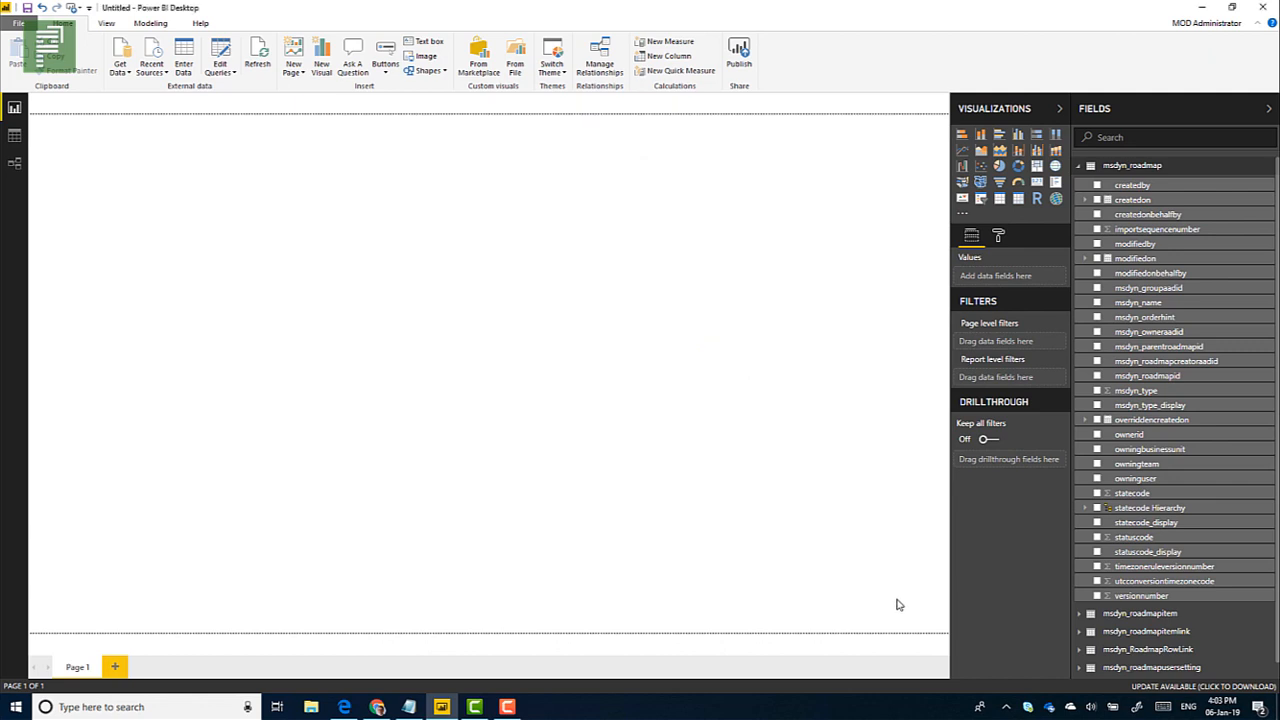
Collapse the msdyn_roadmap fields, examine the relationships between the roadmap and Projects tables, and return to the report.
click(1079, 168)
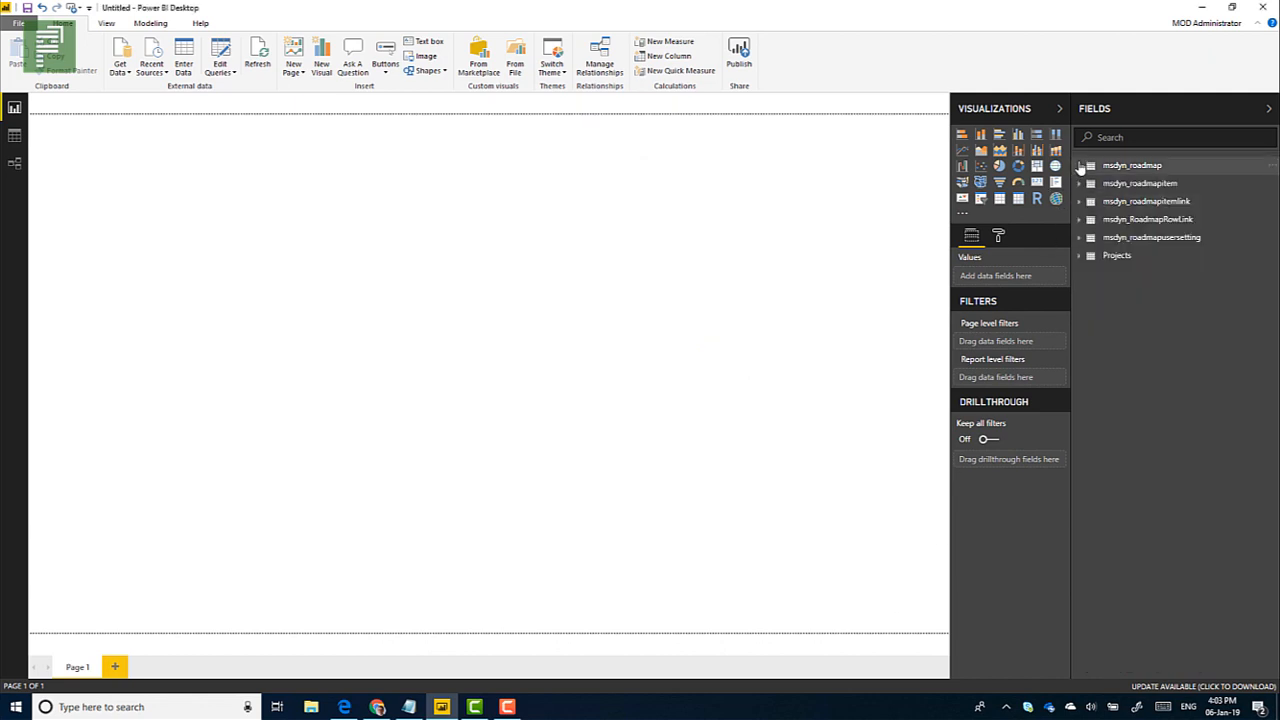
click(16, 163)
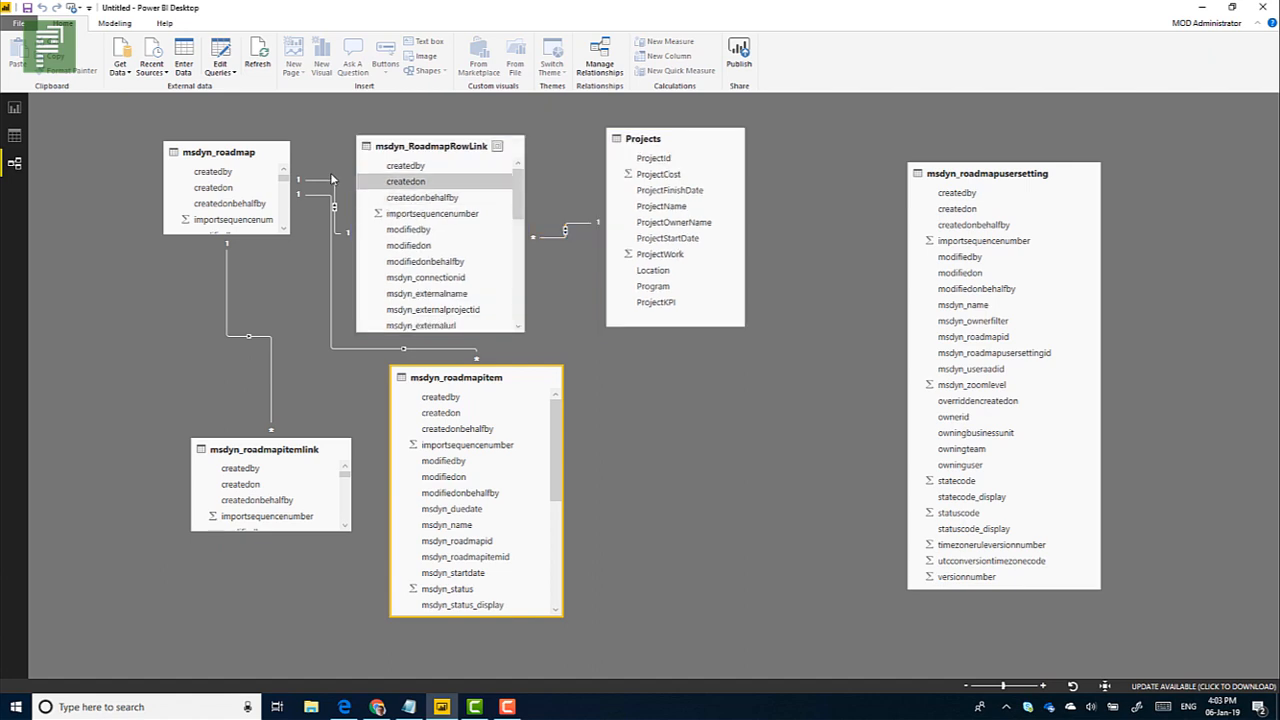
click(14, 107)
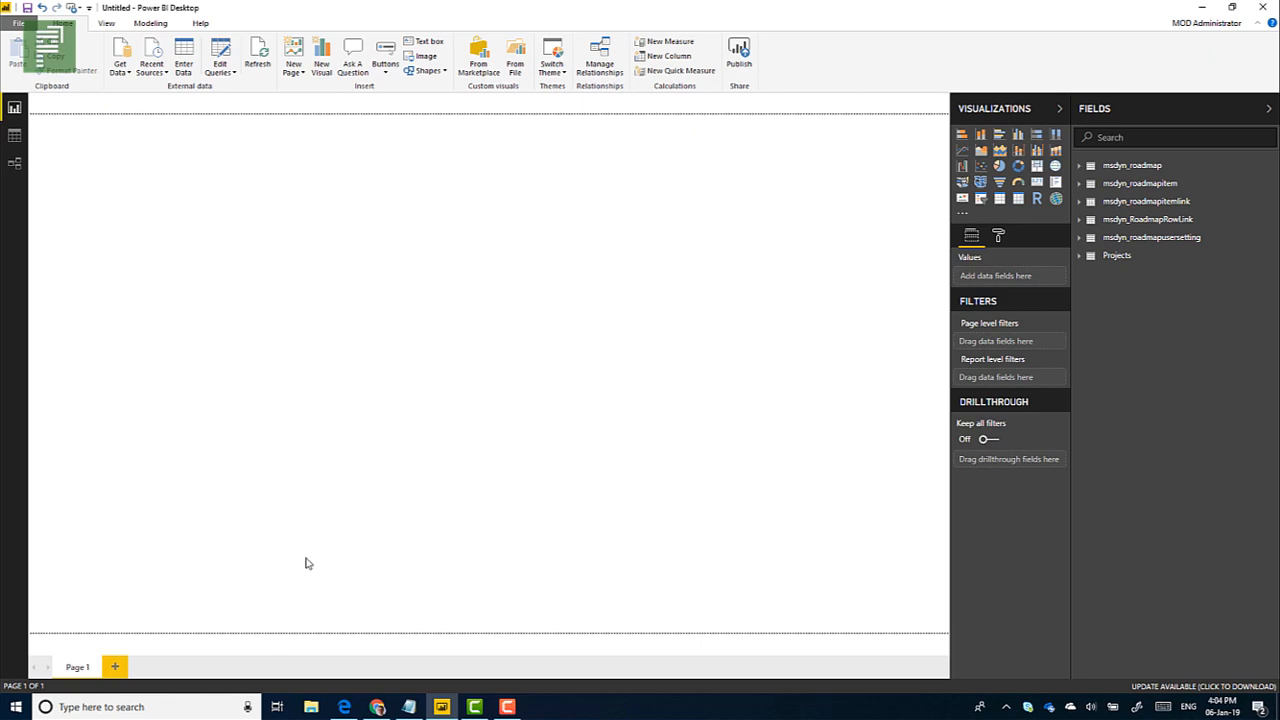
Open the queries for editing and examine the msdyn_roadmap records across to the msdyn_name column.
click(219, 55)
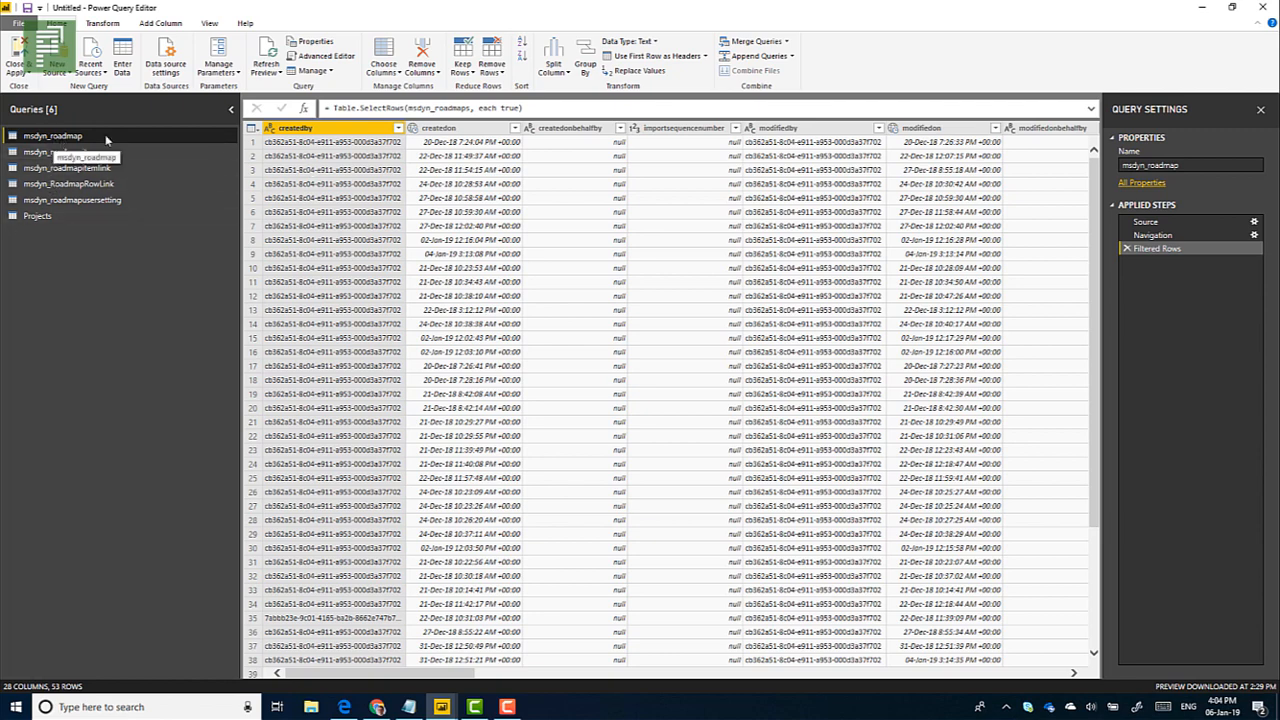
click(668, 242)
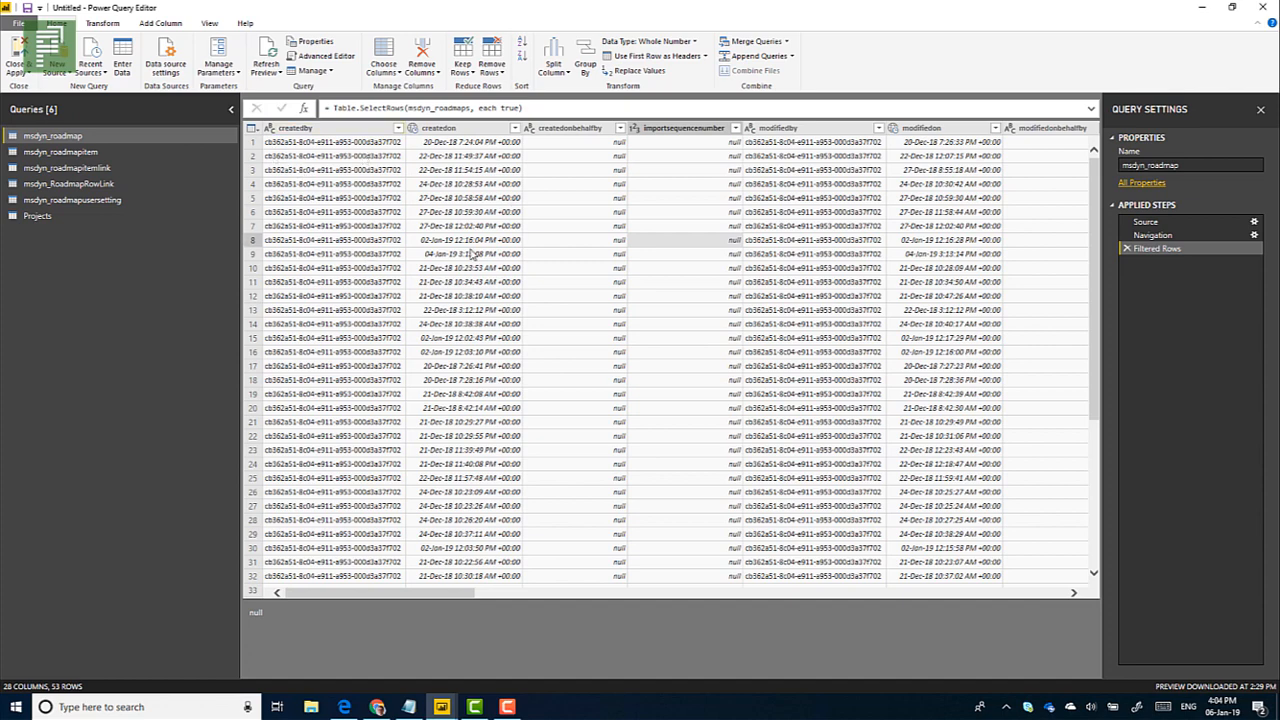
click(384, 310)
click(562, 268)
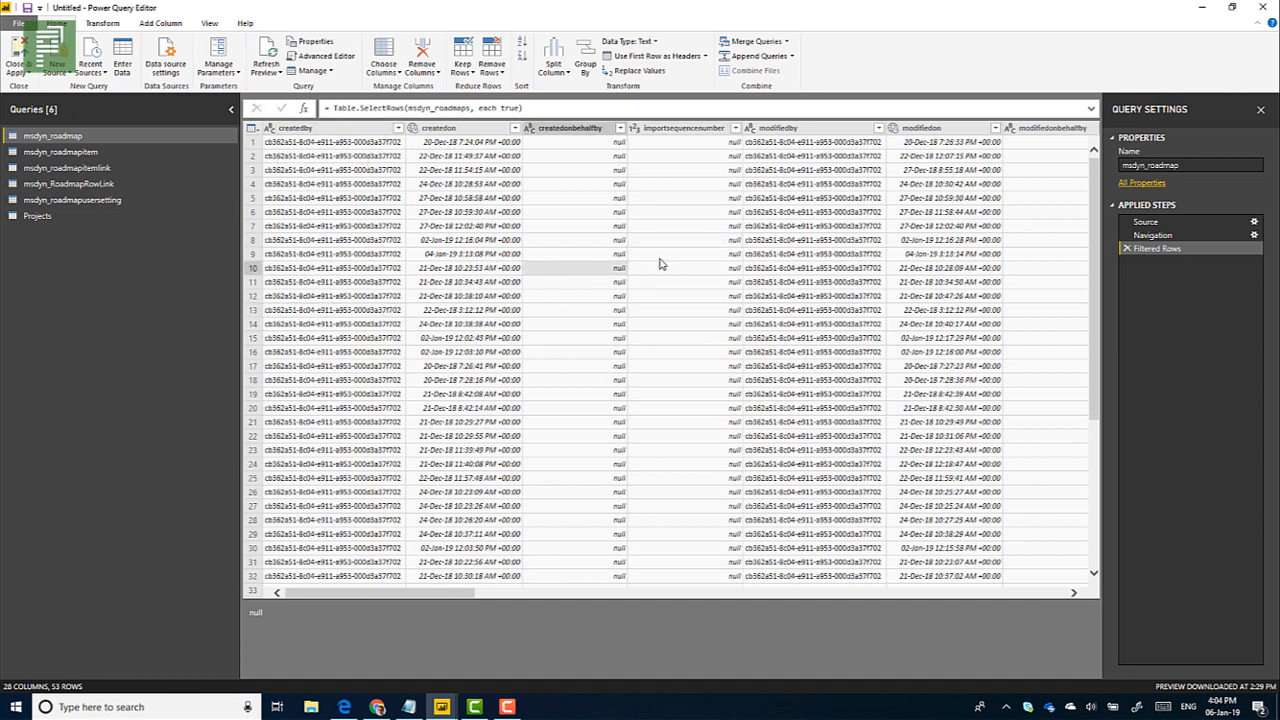
key(Right)
key(Right)
key(Right)
key(Right)
key(Right)
key(Right)
key(Right)
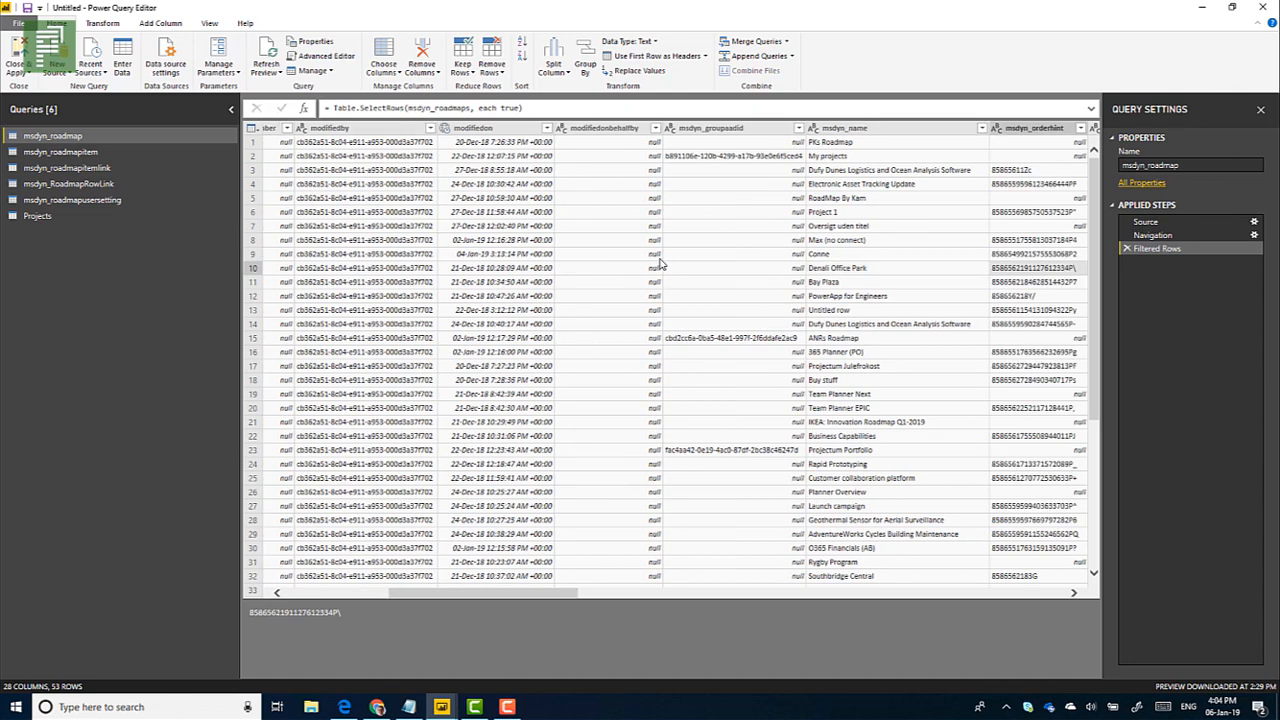
key(Right)
key(Left)
key(Left)
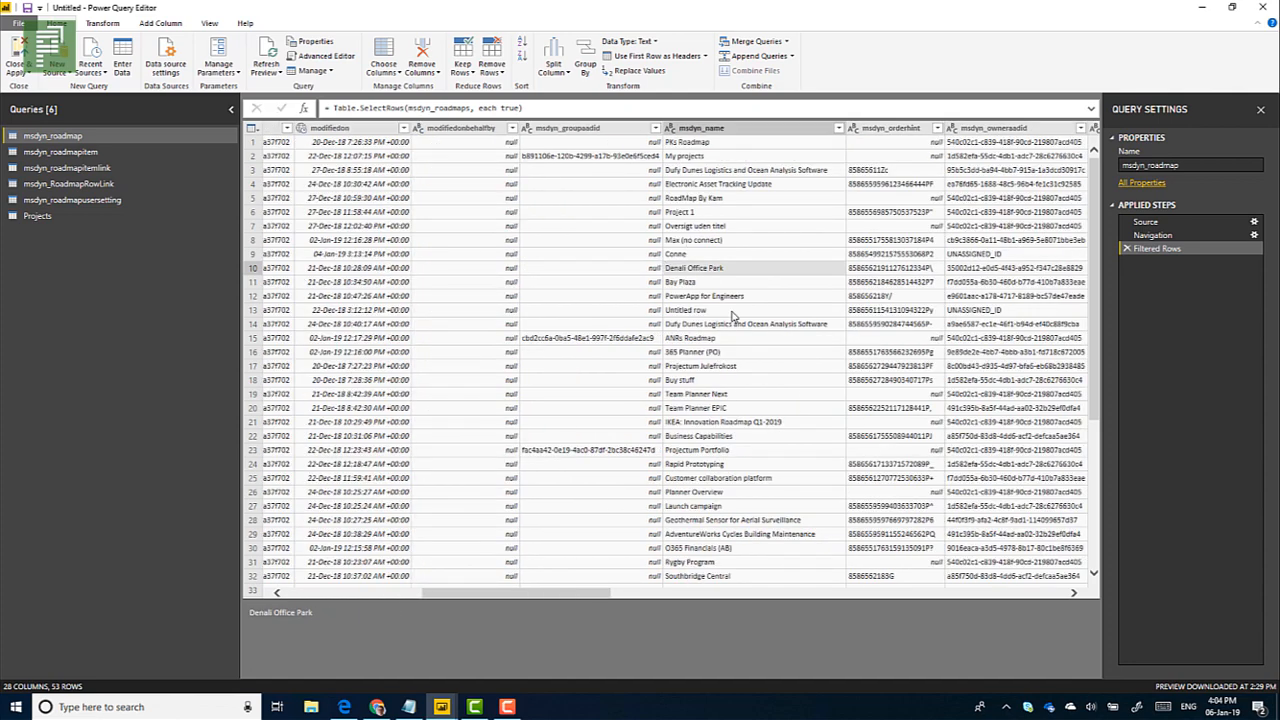
click(701, 283)
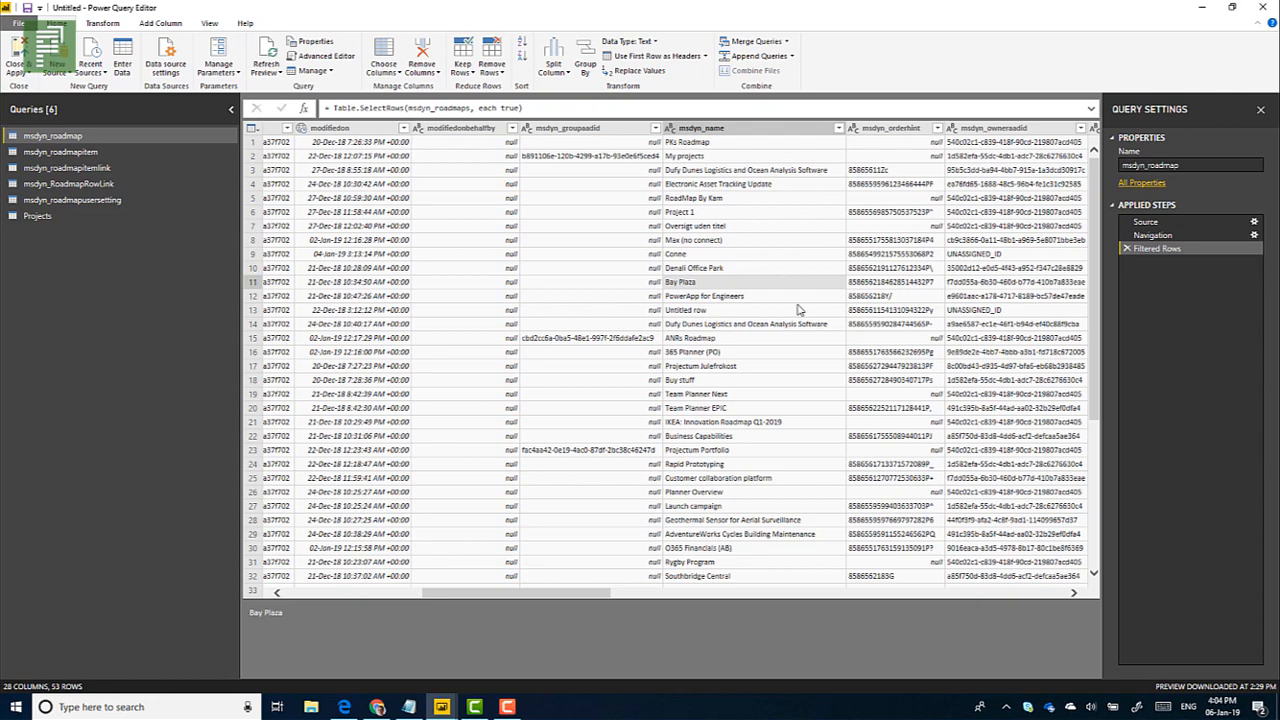
Examine how msdyn_type and msdyn_type_display distinguish Roadmap from RoadmapRow records in the msdyn_roadmap query.
key(Right)
key(Right)
key(Right)
key(Right)
key(Right)
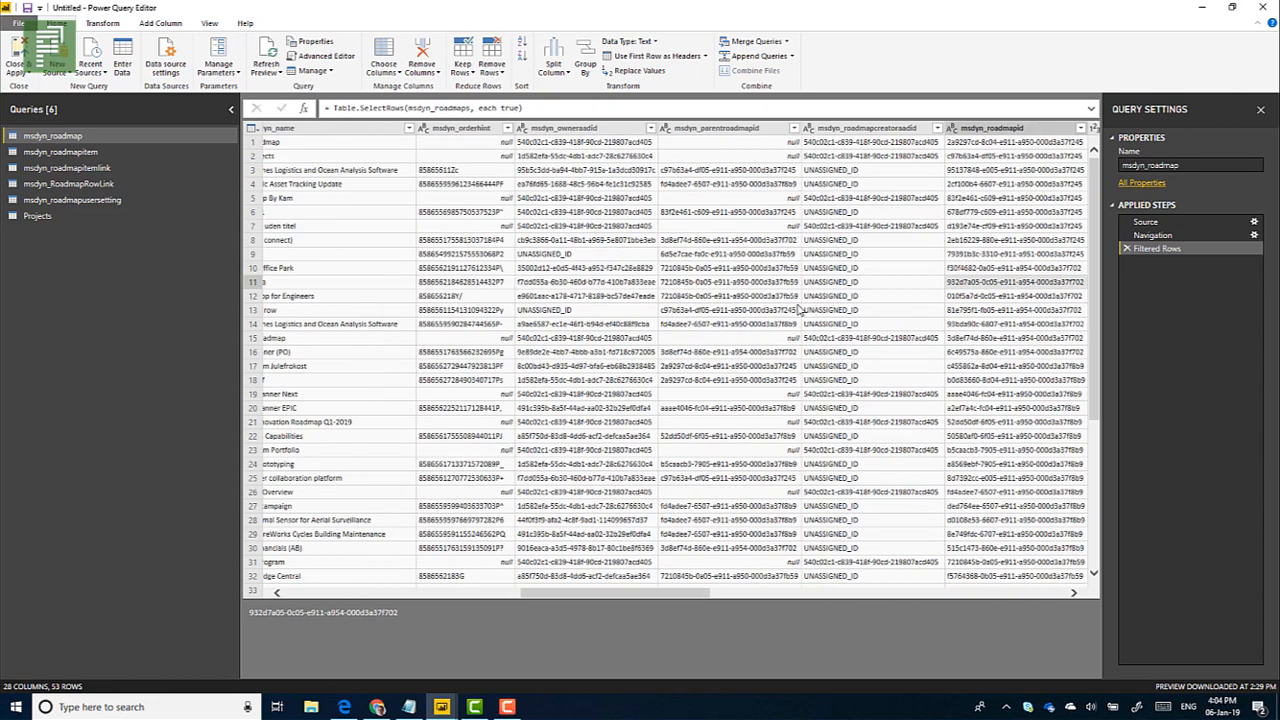
key(Right)
key(Right)
key(Right)
key(Right)
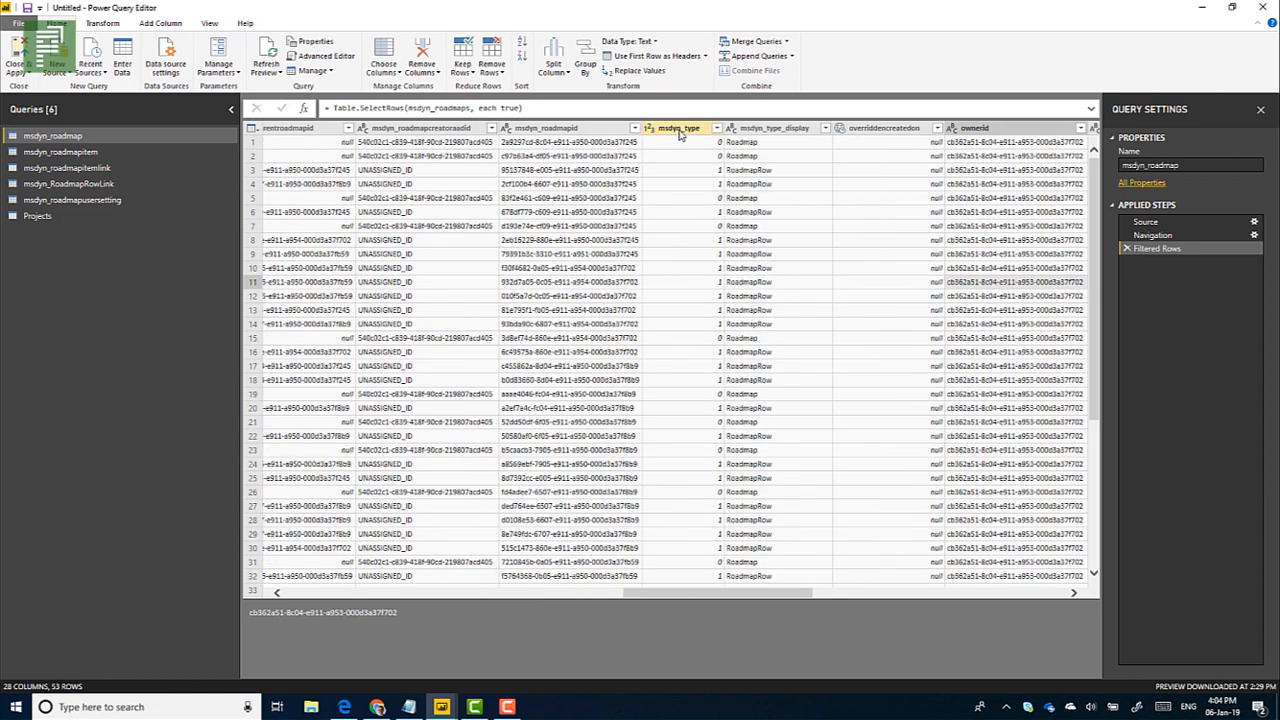
click(708, 153)
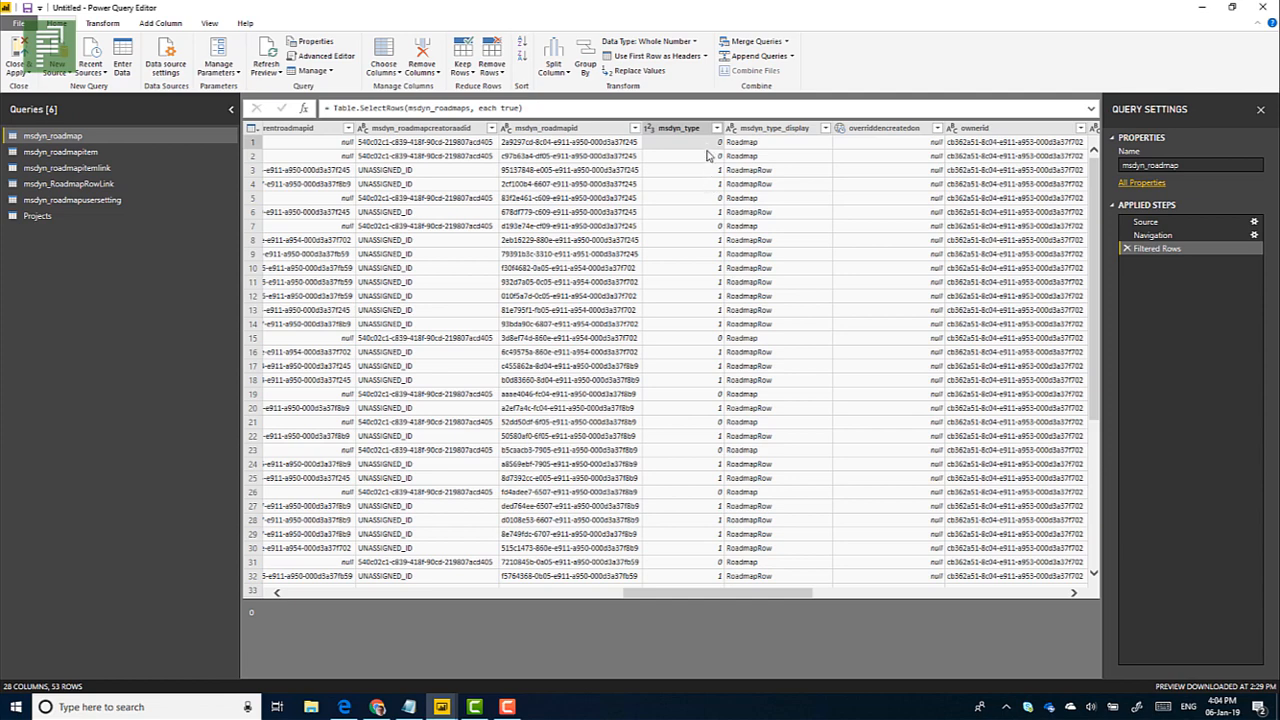
click(690, 183)
click(743, 144)
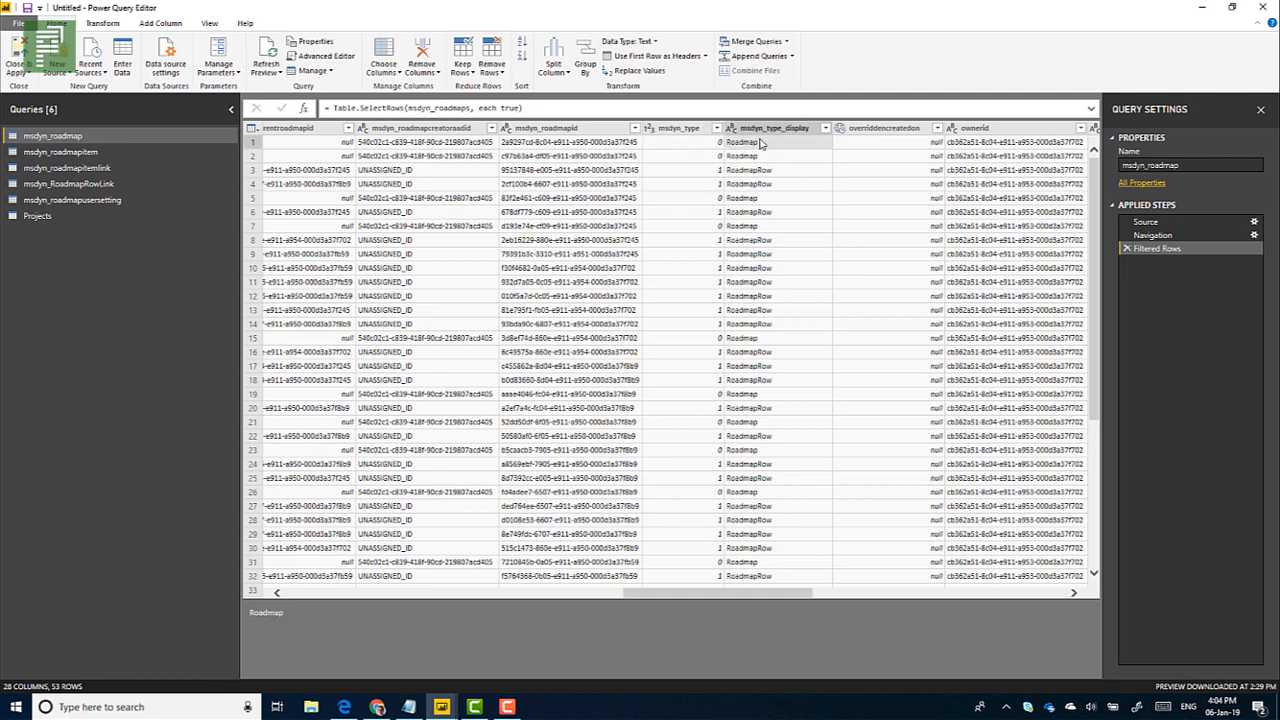
click(780, 171)
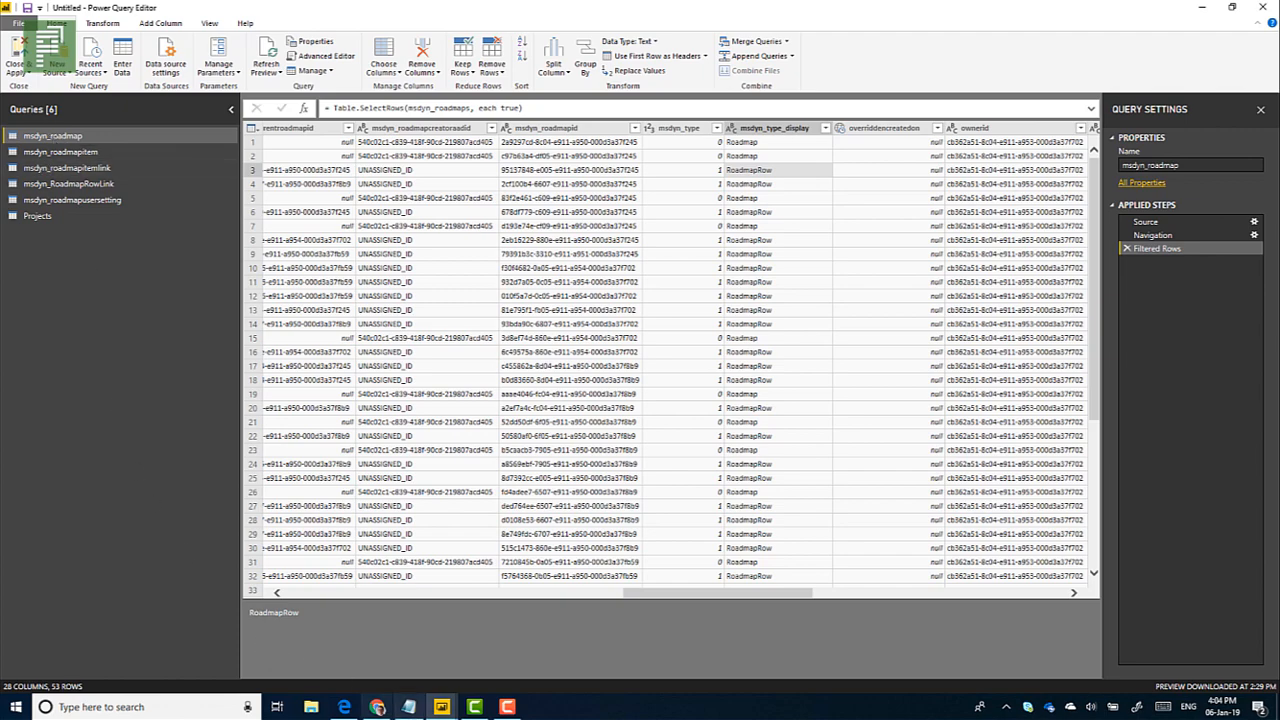
Switch to the browser to view the Rugby - Program roadmap's rows, and return to the Power Query Editor.
click(344, 707)
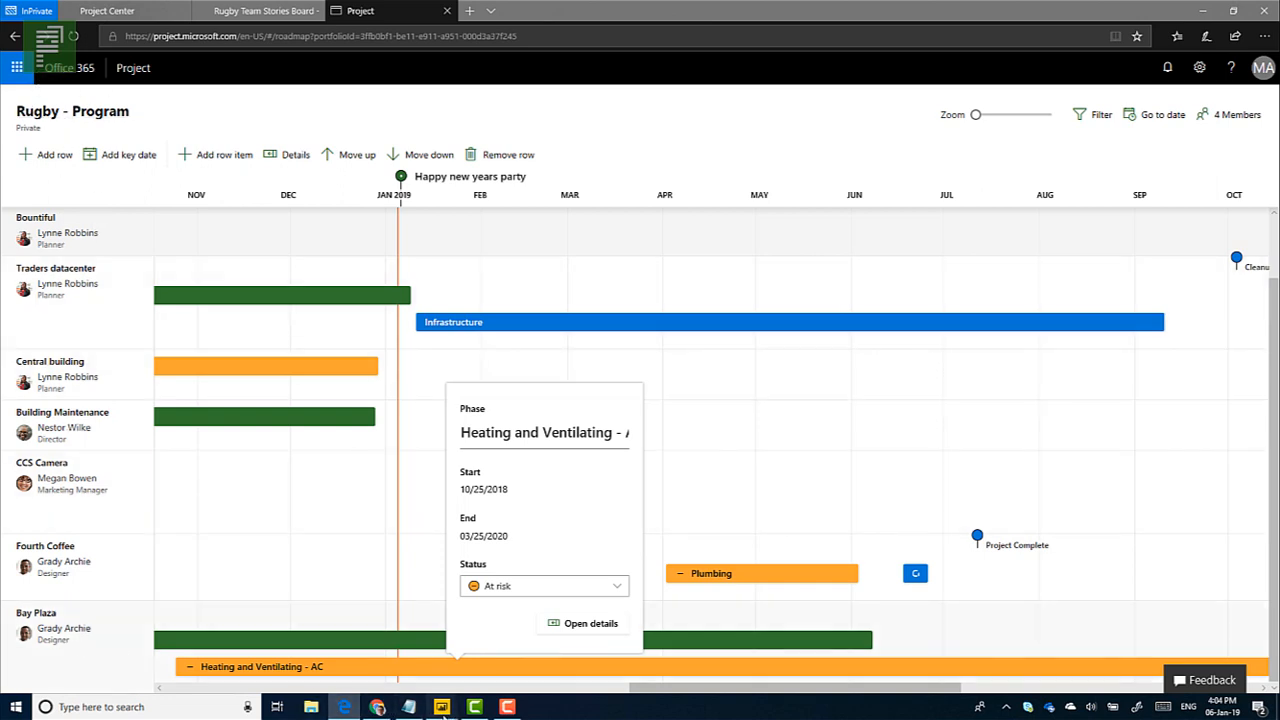
mouse_move(441, 707)
click(553, 647)
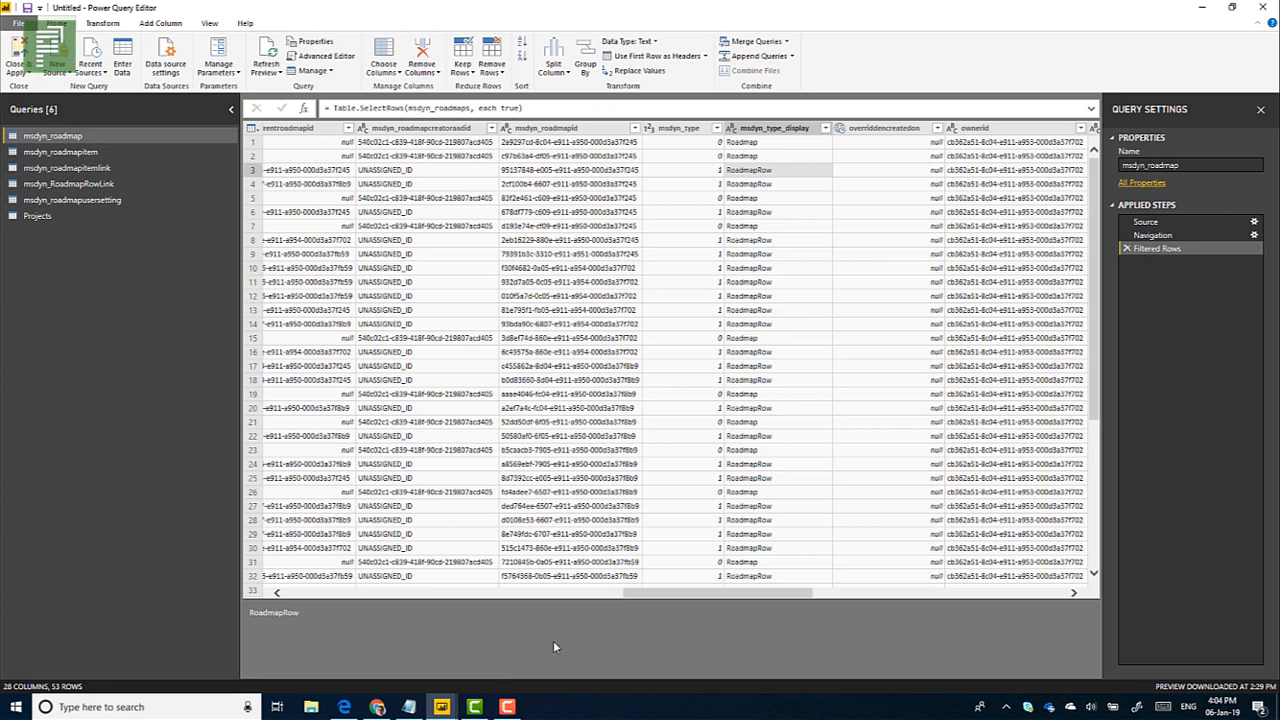
Examine the msdyn_status and msdyn_status_display values of the key dates and phases in the msdyn_roadmapitem query.
click(45, 153)
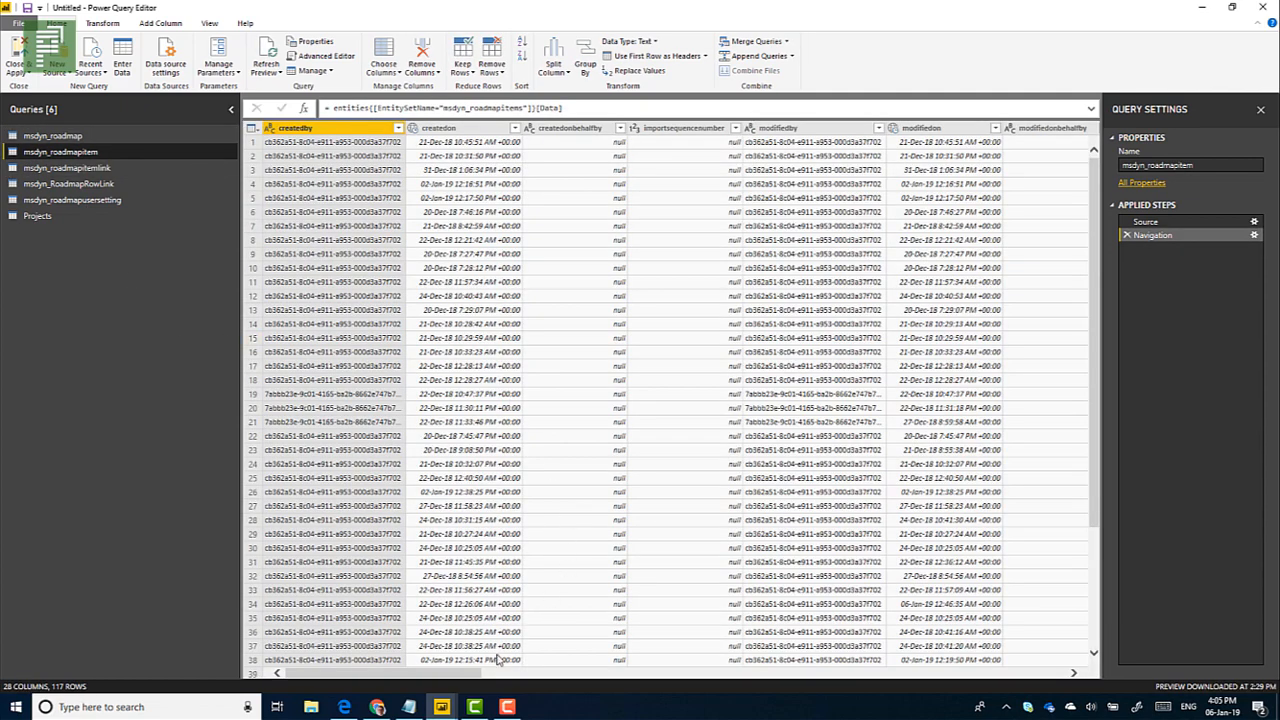
drag(479, 677, 798, 632)
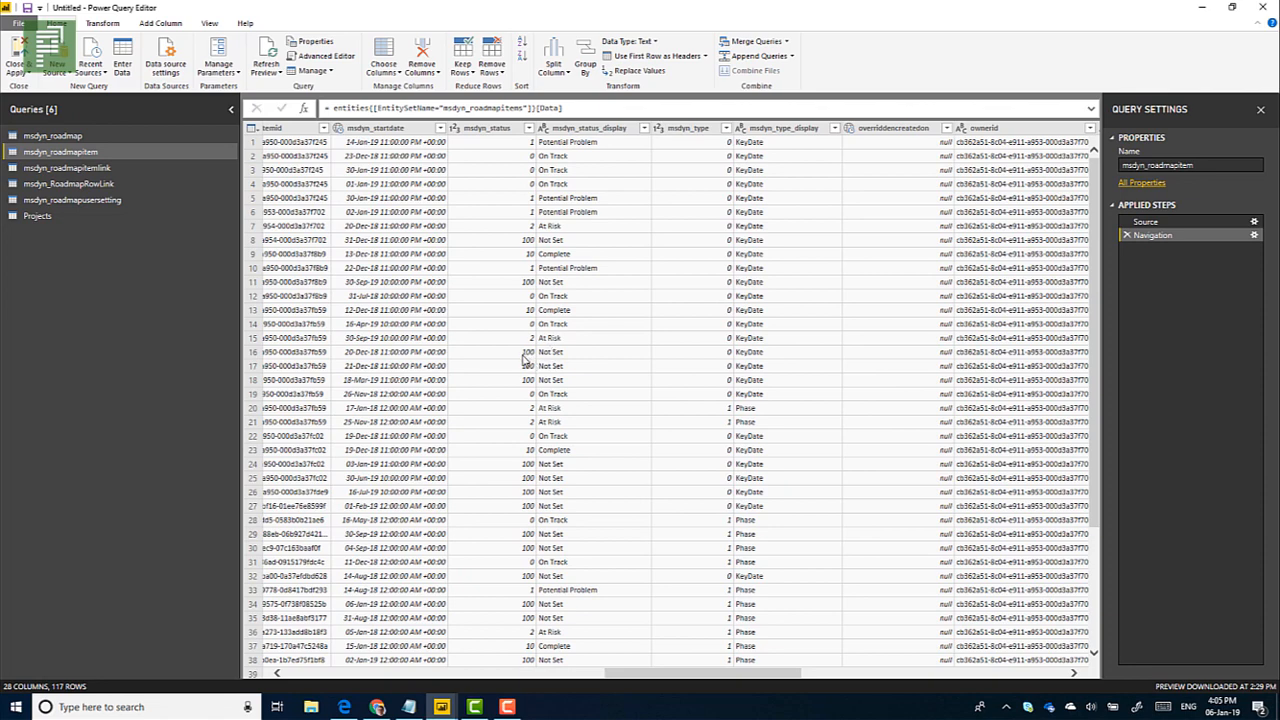
click(513, 355)
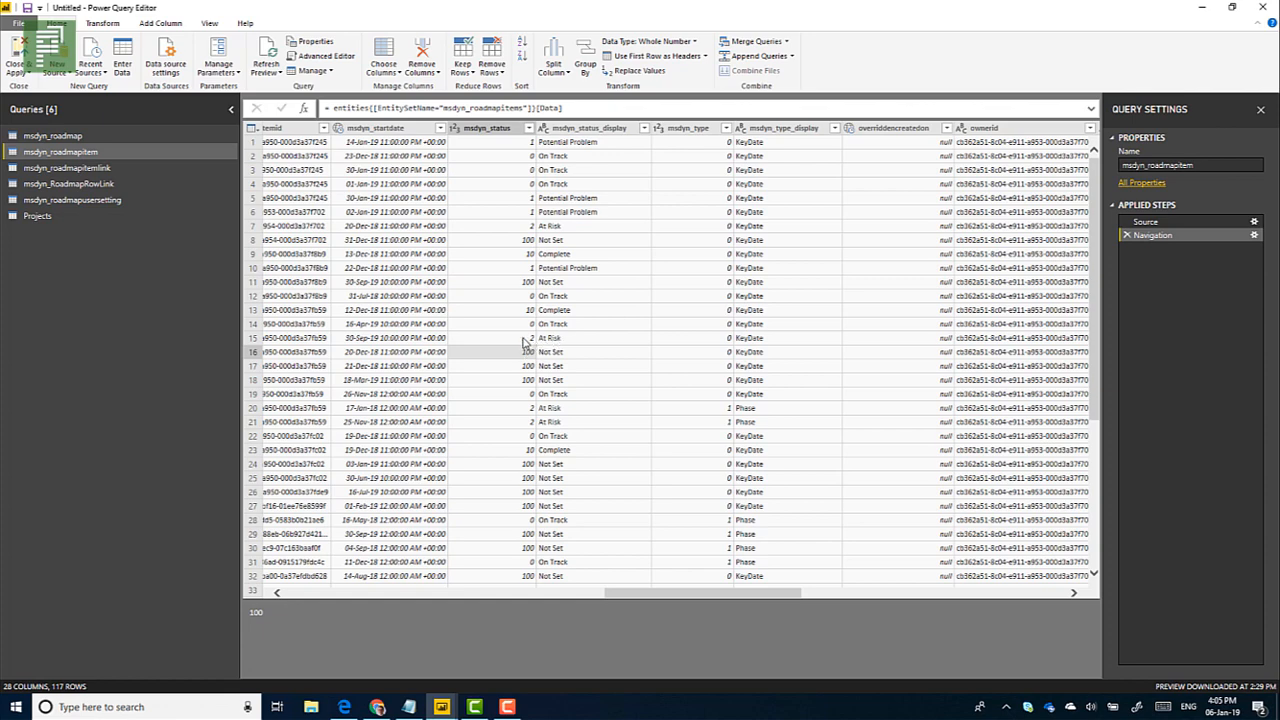
click(527, 340)
scroll(573, 450, down, 1)
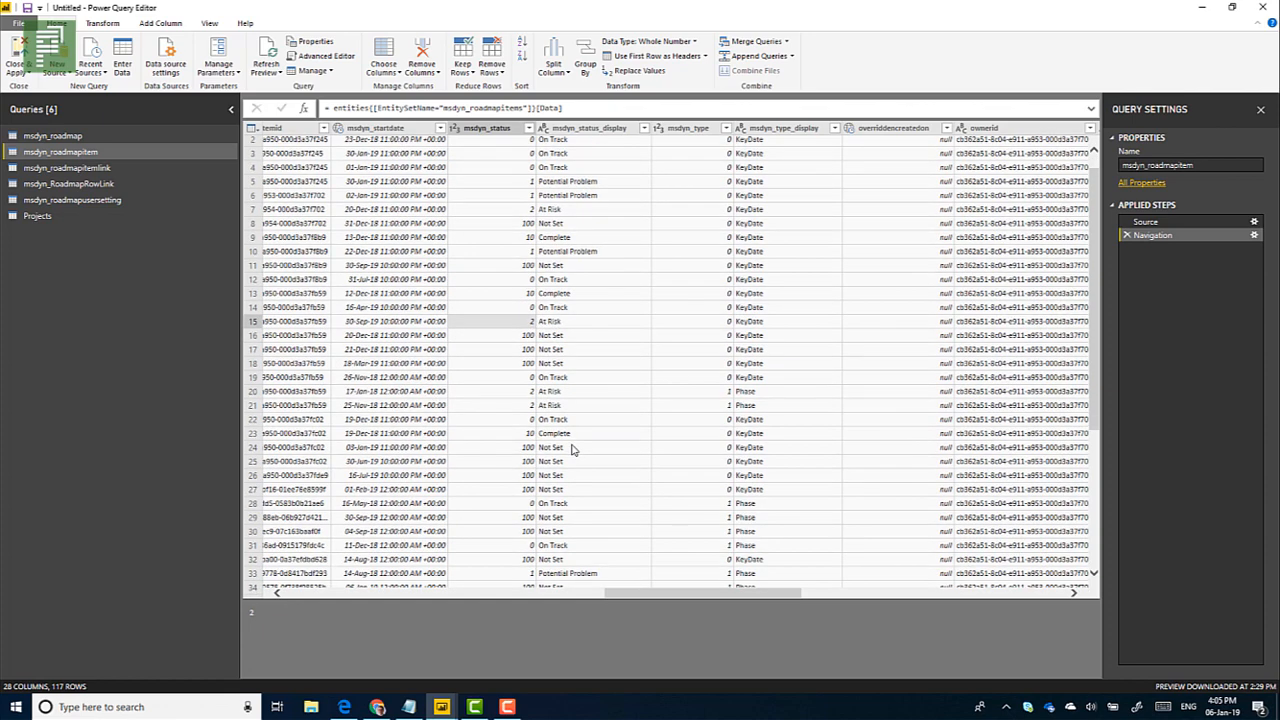
Examine how msdyn_type and msdyn_type_display distinguish KeyDate from Phase records in the msdyn_roadmapitem query, alongside msdyn_status_display.
scroll(573, 450, down, 1)
scroll(573, 450, up, 2)
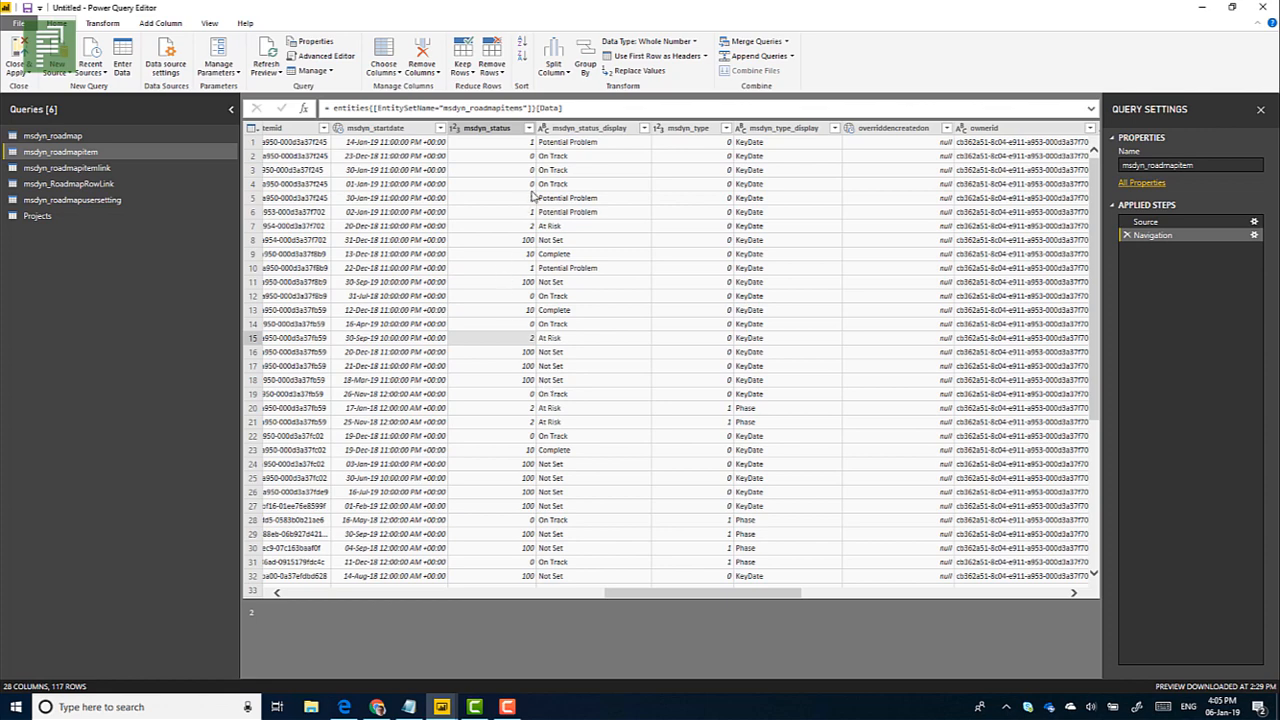
click(548, 143)
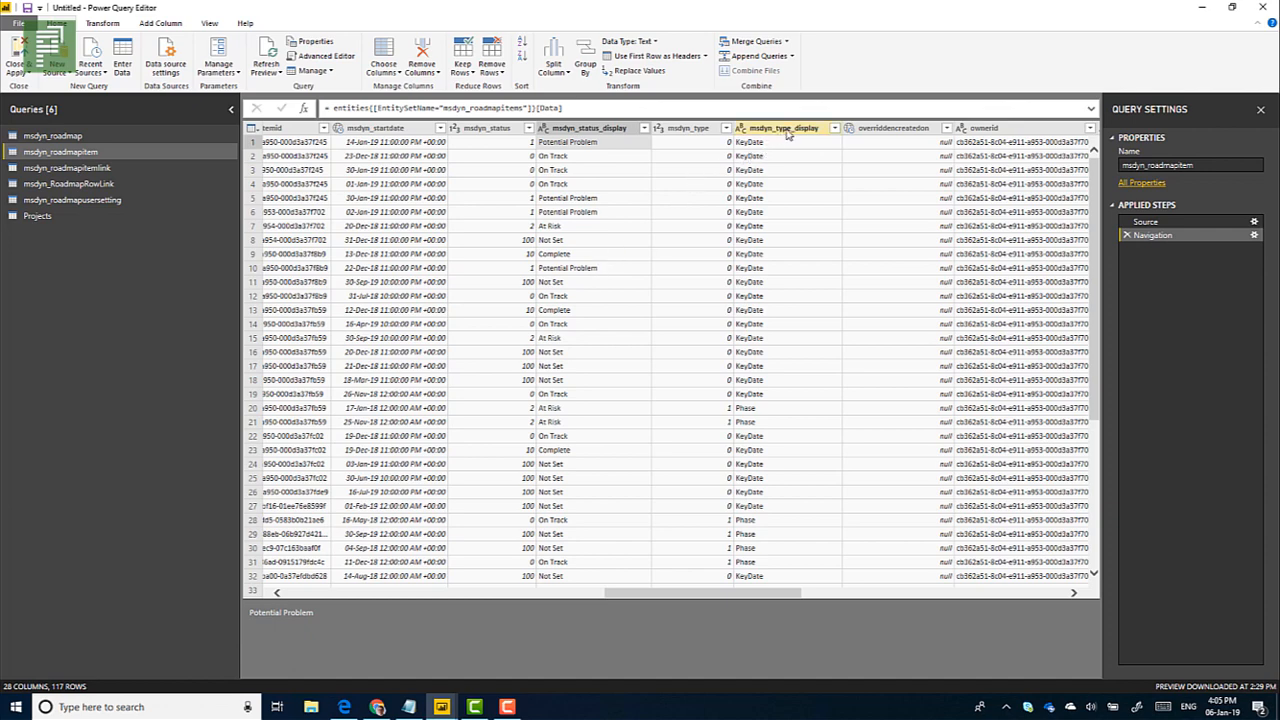
click(775, 168)
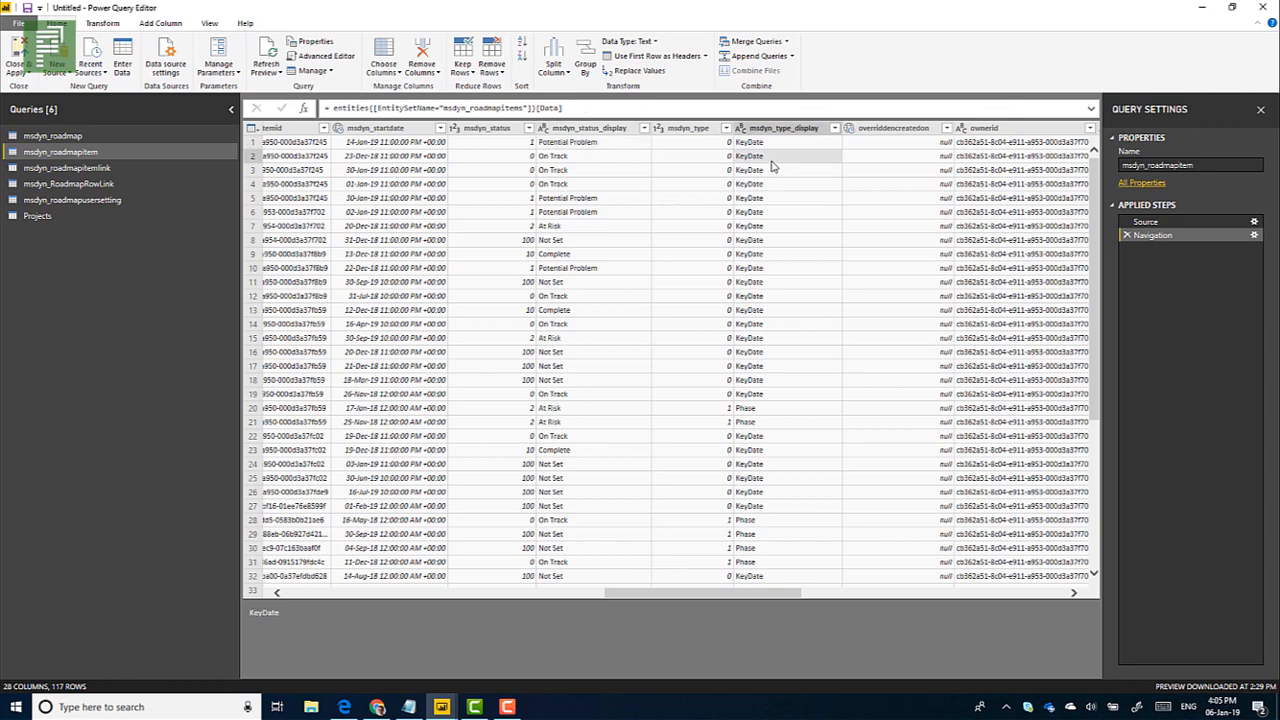
click(773, 410)
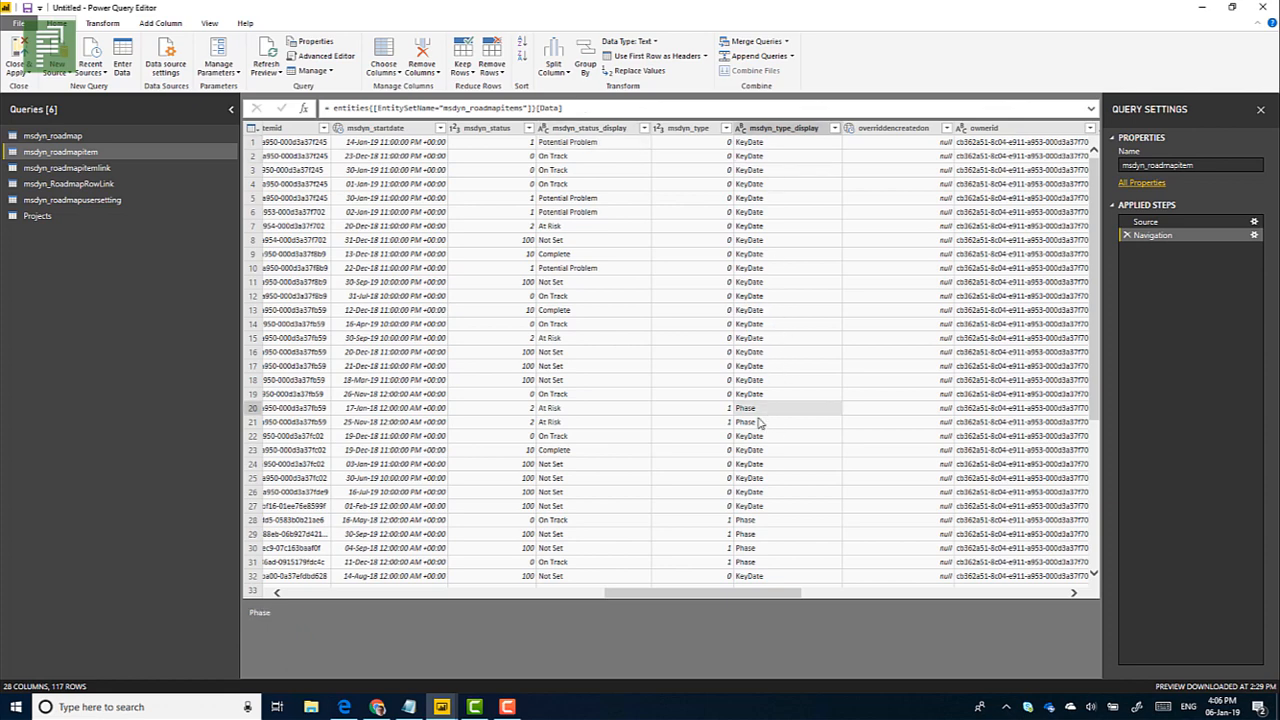
click(727, 397)
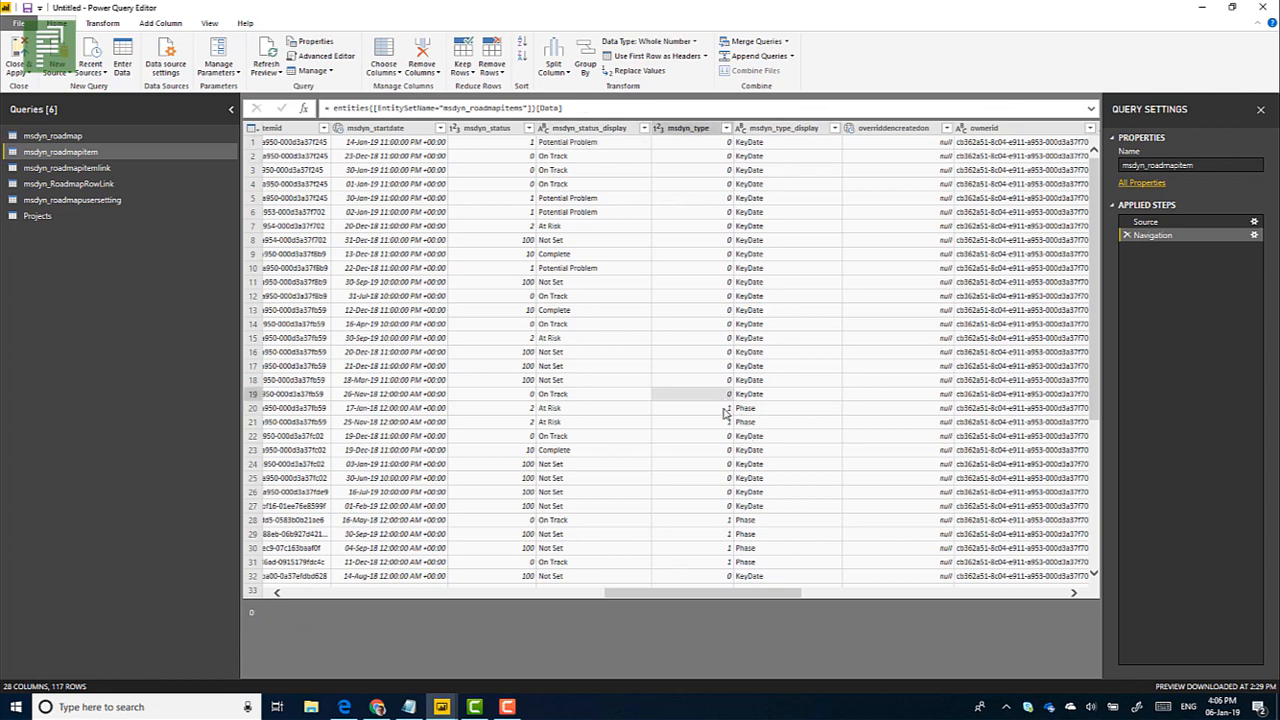
click(725, 410)
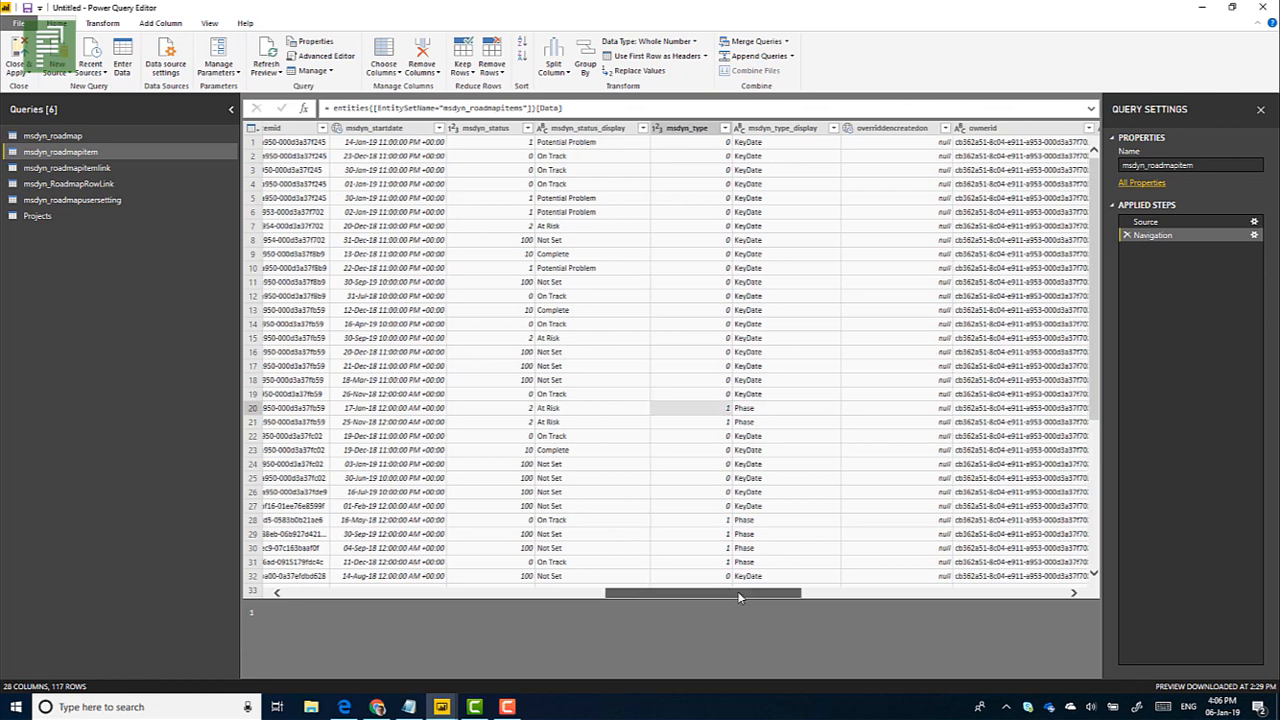
Review the remaining msdyn_roadmapitem columns through versionnumber and back to createdby, and switch to the Rugby - Program roadmap in the browser.
drag(737, 591, 927, 605)
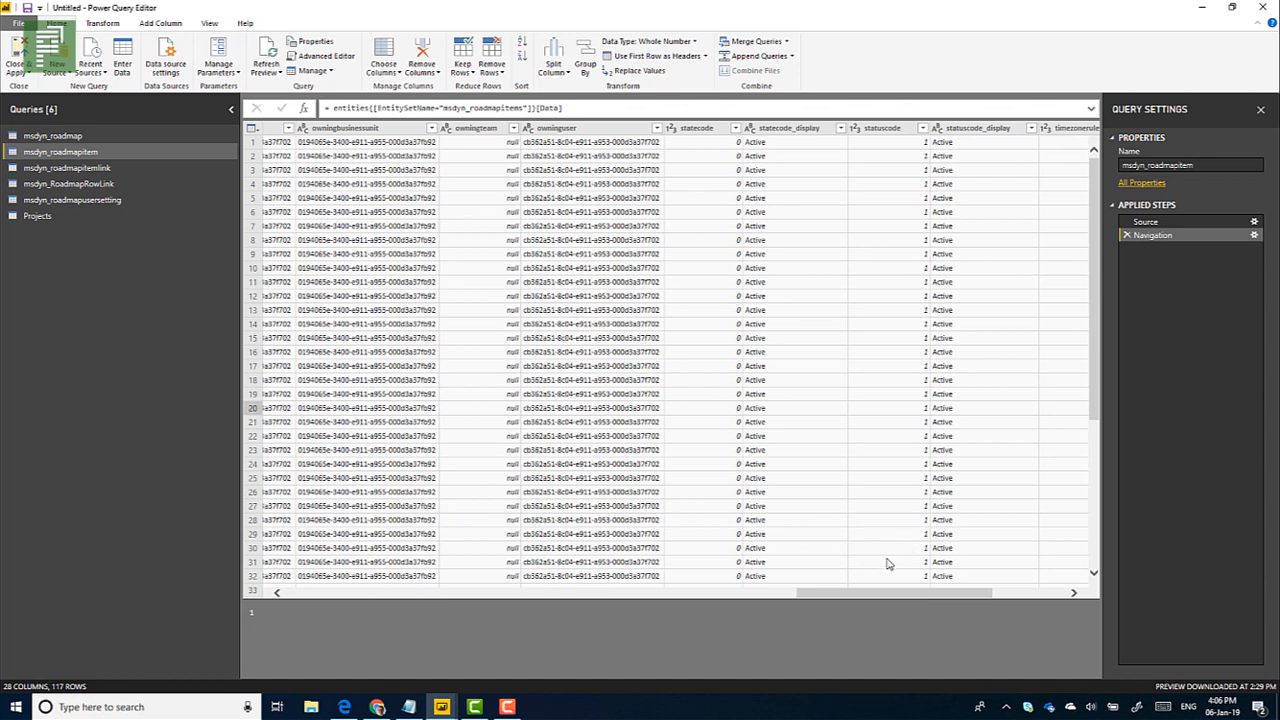
drag(878, 594, 960, 595)
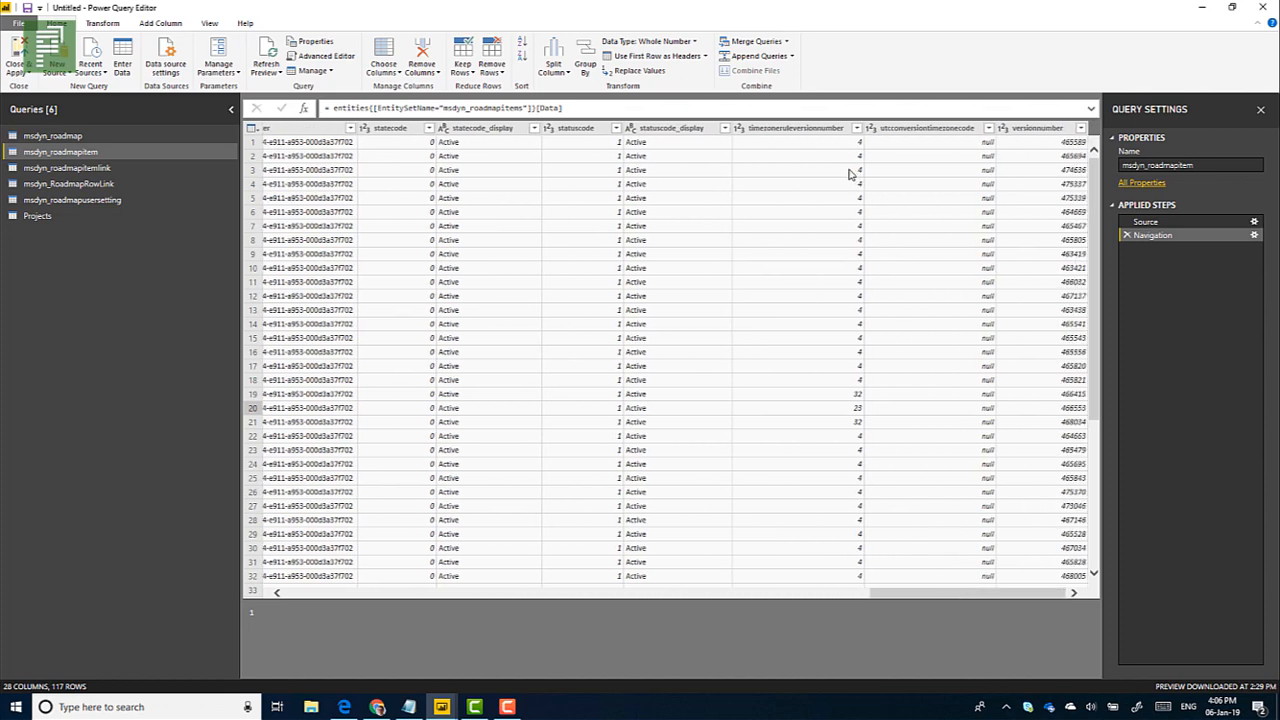
drag(948, 593, 370, 593)
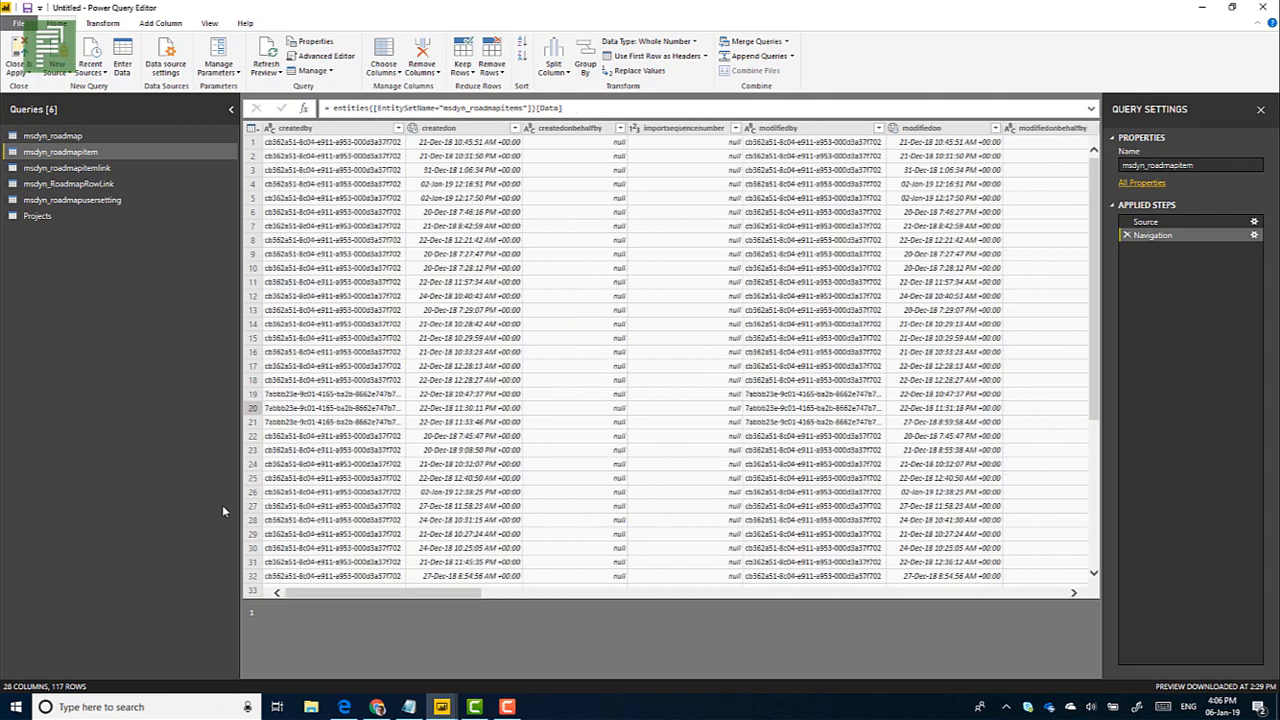
click(1203, 9)
click(390, 487)
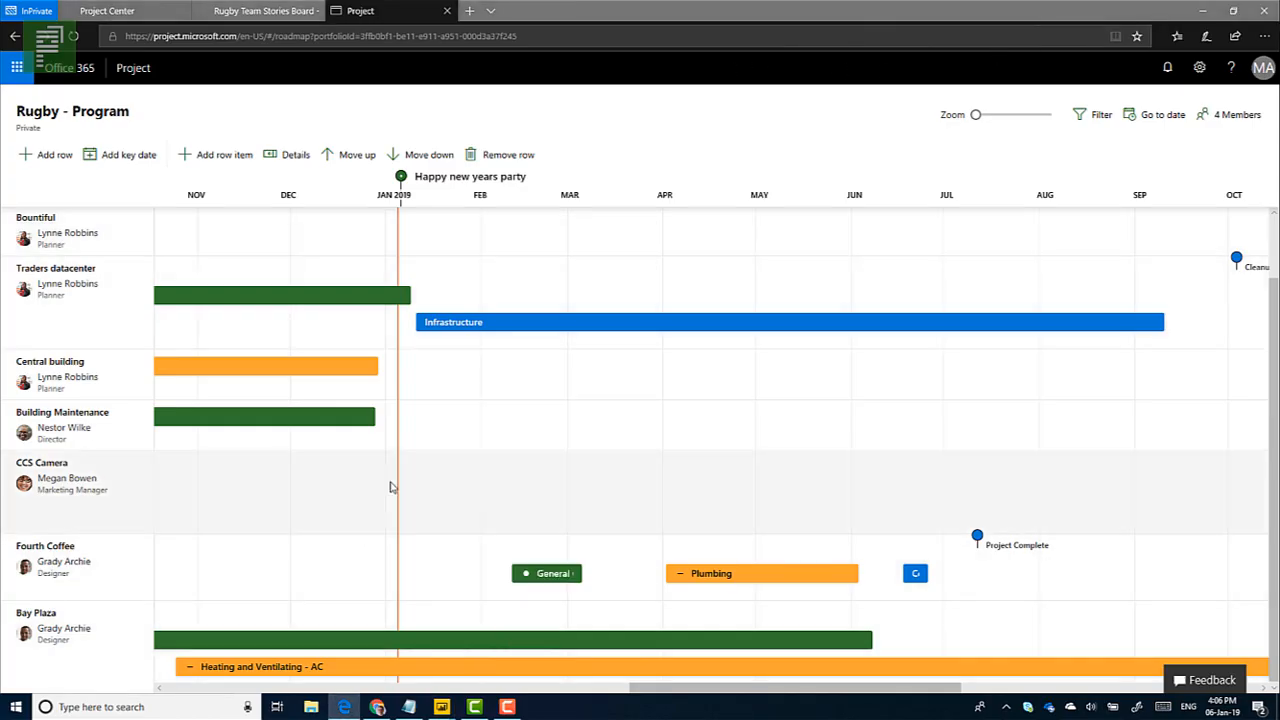
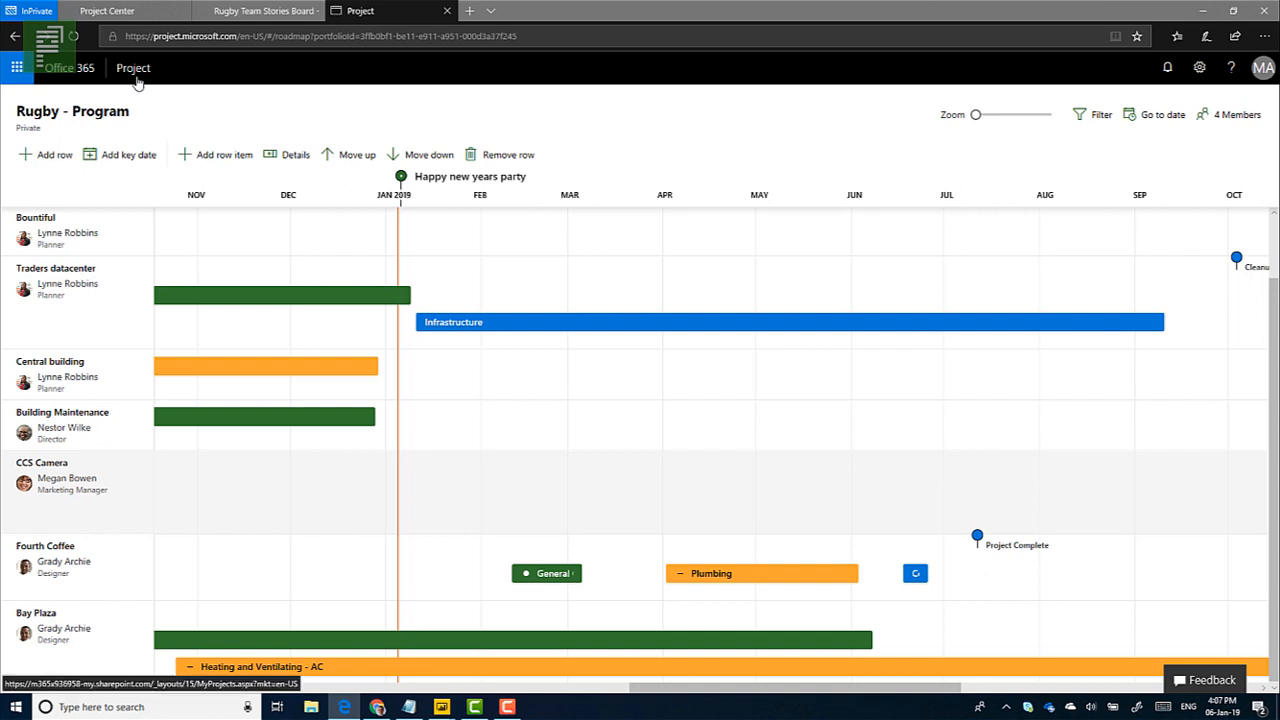
Try to filter the Rugby - Program roadmap by "at risk", and discard the filter text.
click(1092, 116)
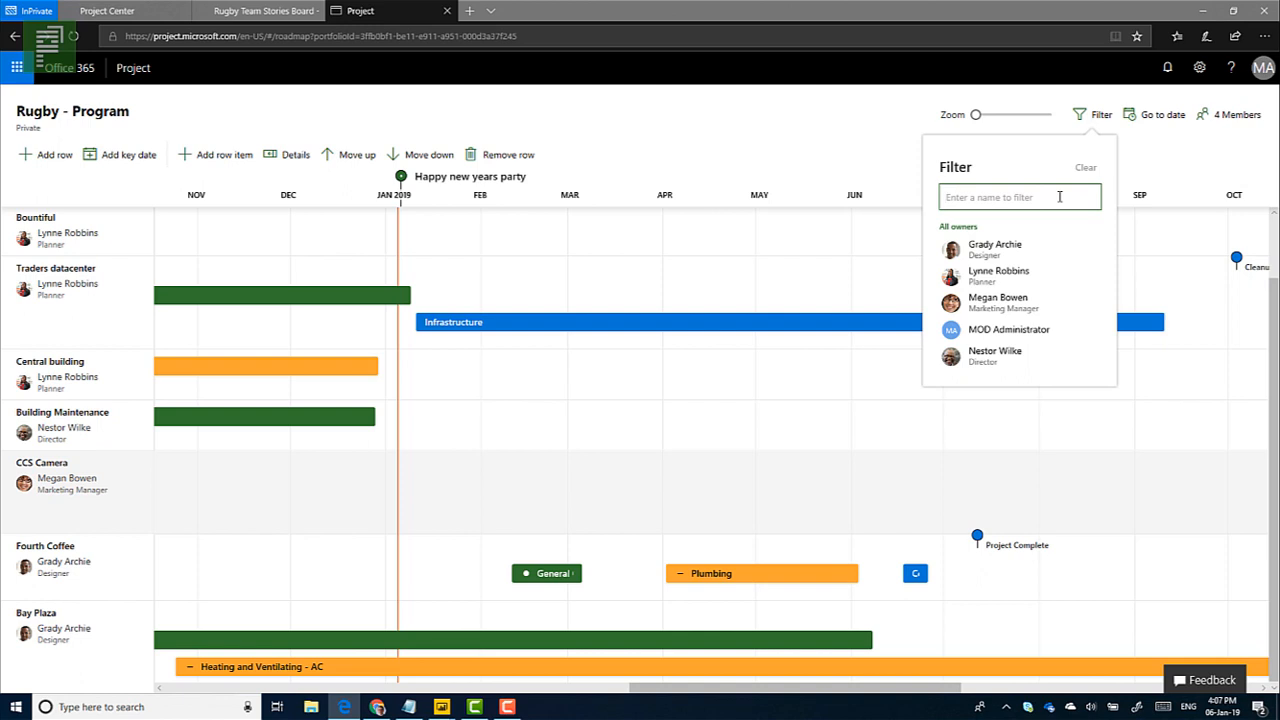
text(at risk)
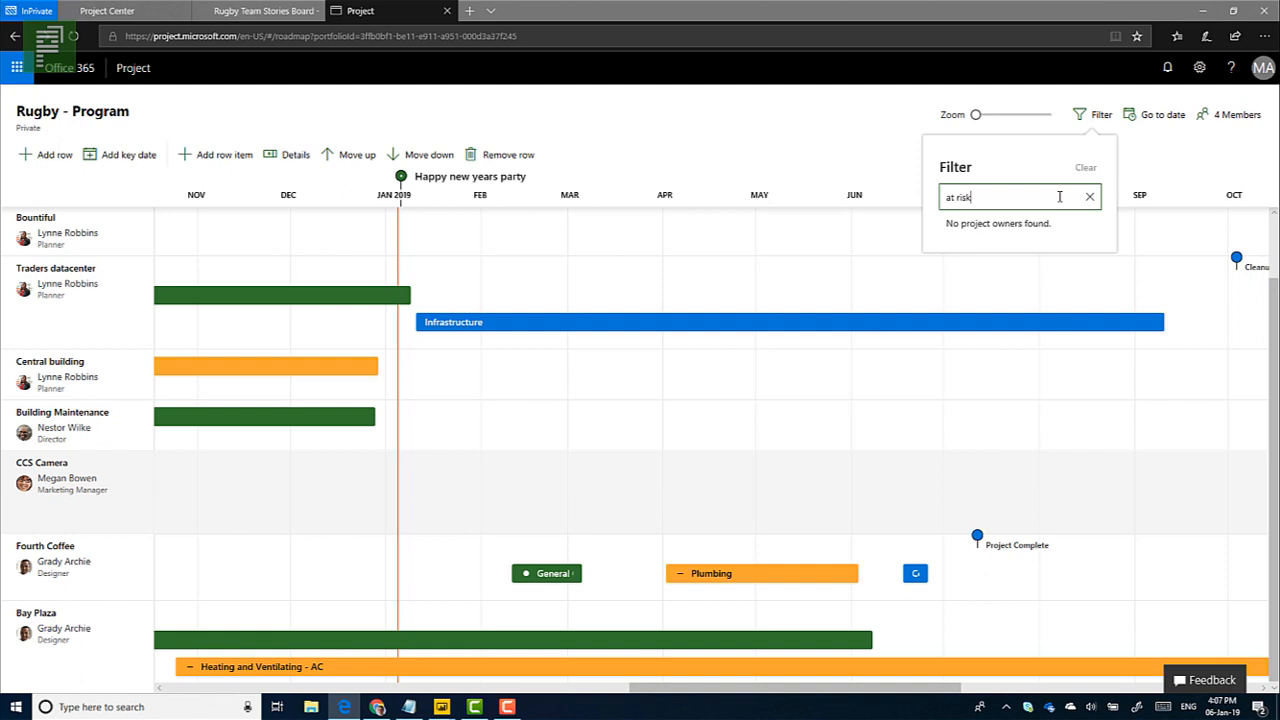
key(BackSpace)
key(BackSpace)
key(BackSpace)
key(BackSpace)
key(BackSpace)
key(BackSpace)
key(BackSpace)
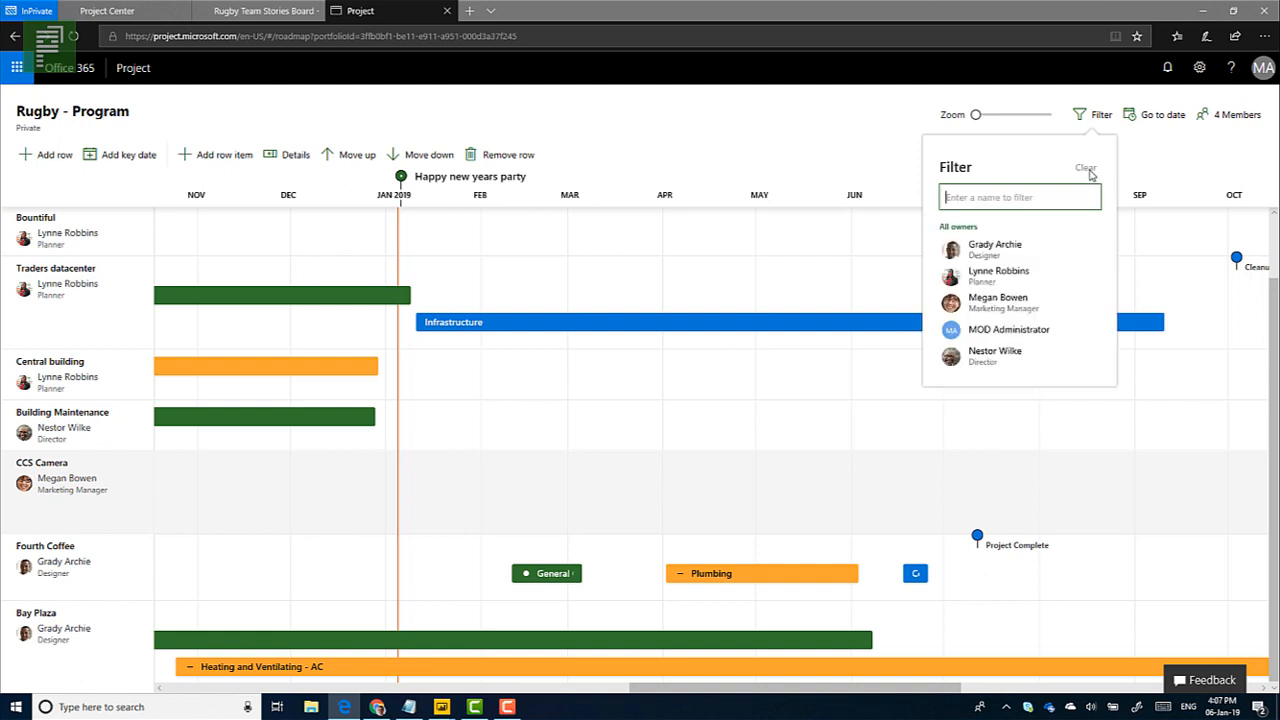
click(849, 134)
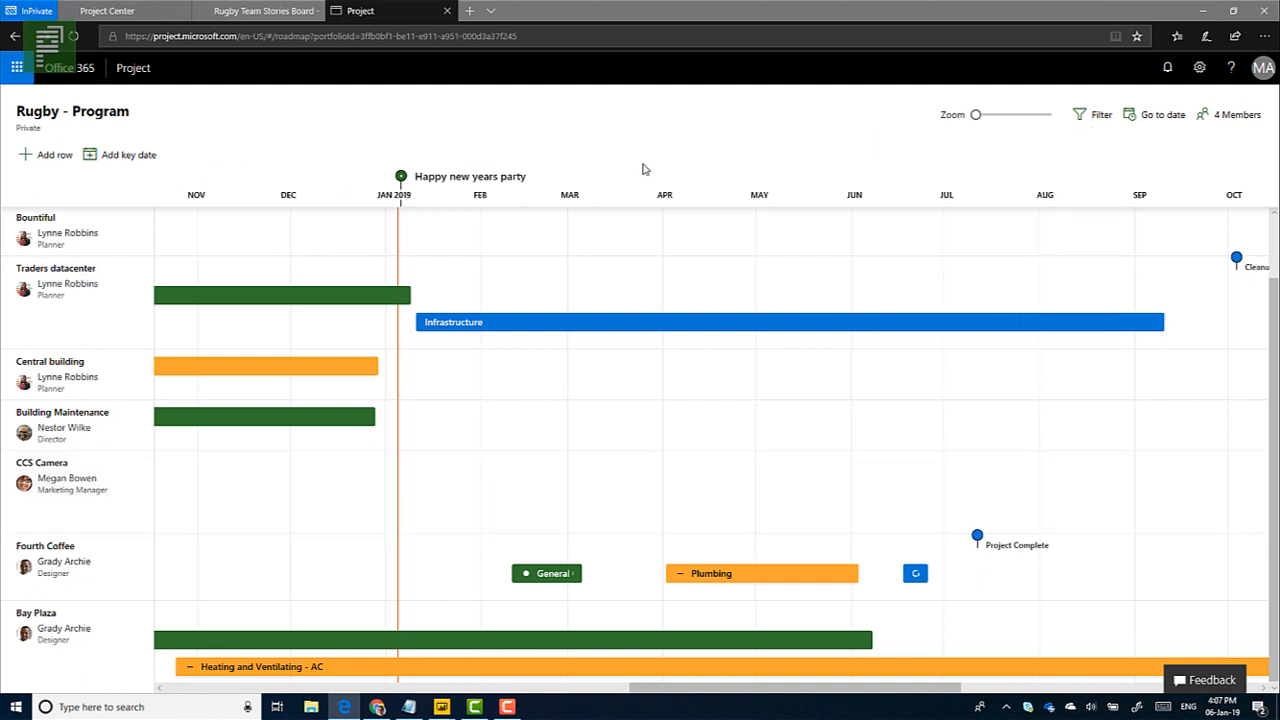
Filter the roadmap to the rows owned by the Bay Plaza row's owner, and clear the filter.
click(1096, 118)
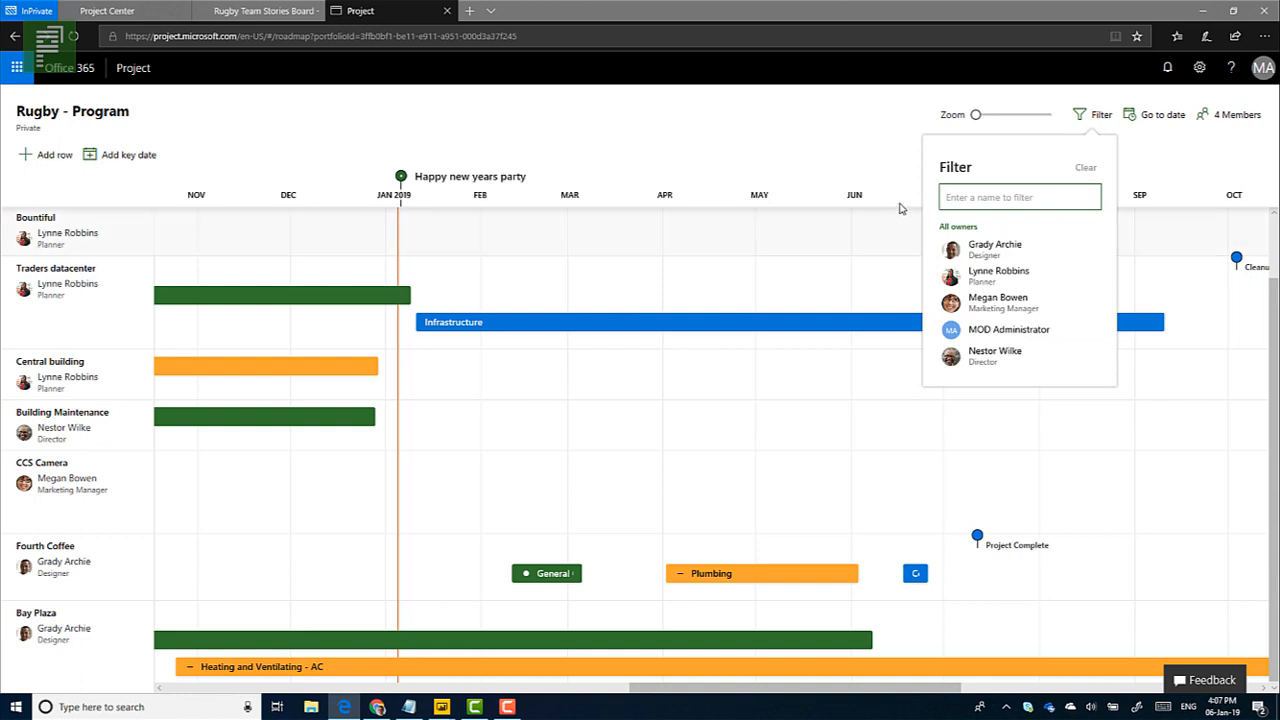
click(874, 152)
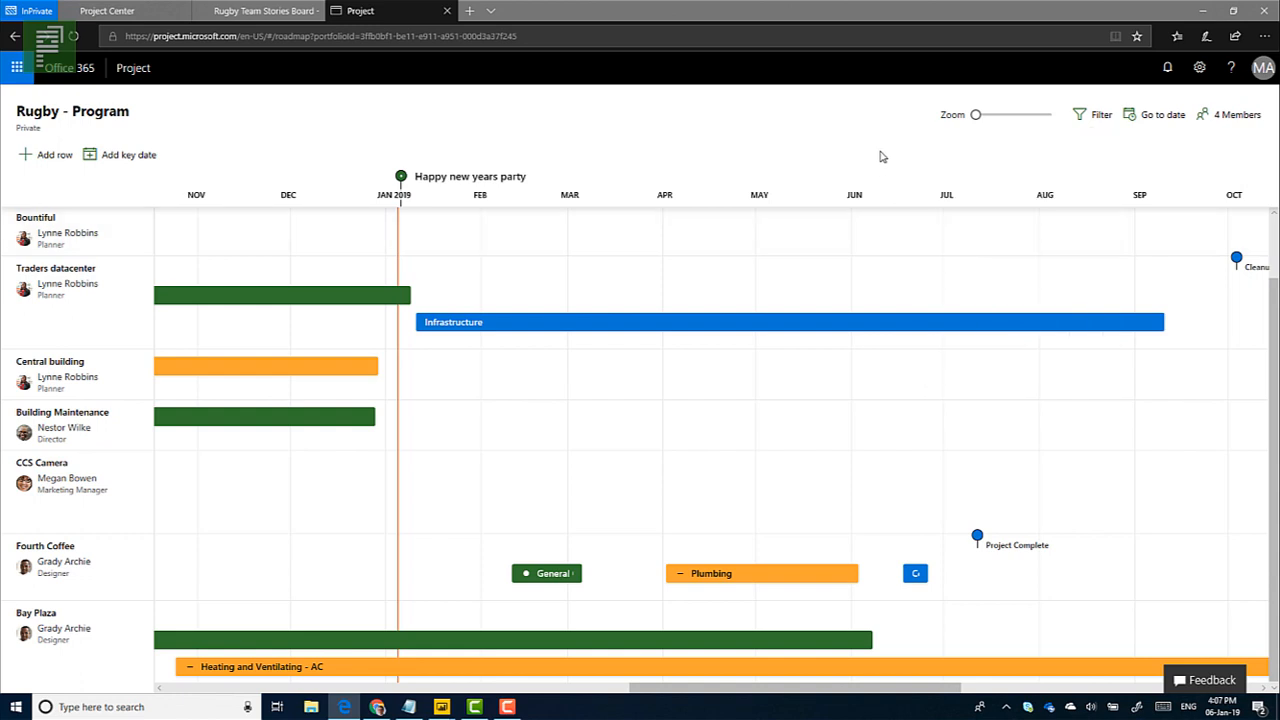
click(1079, 118)
click(1000, 245)
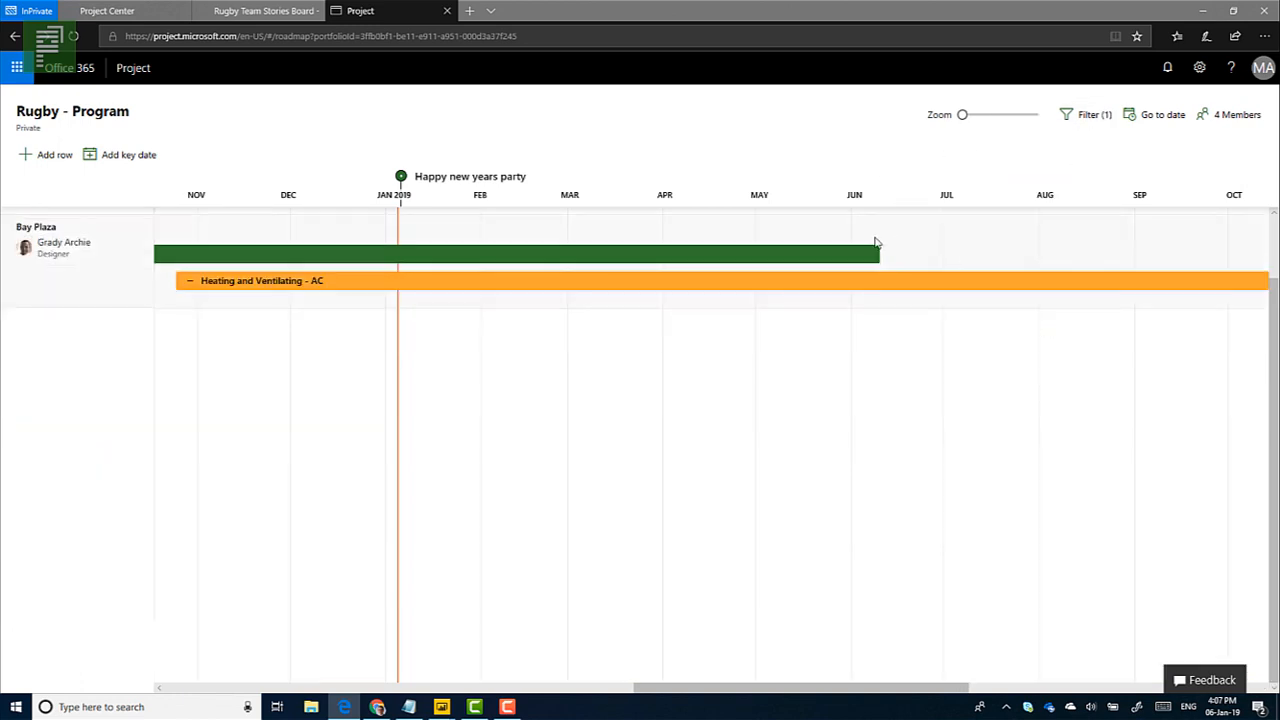
click(1088, 115)
click(1083, 168)
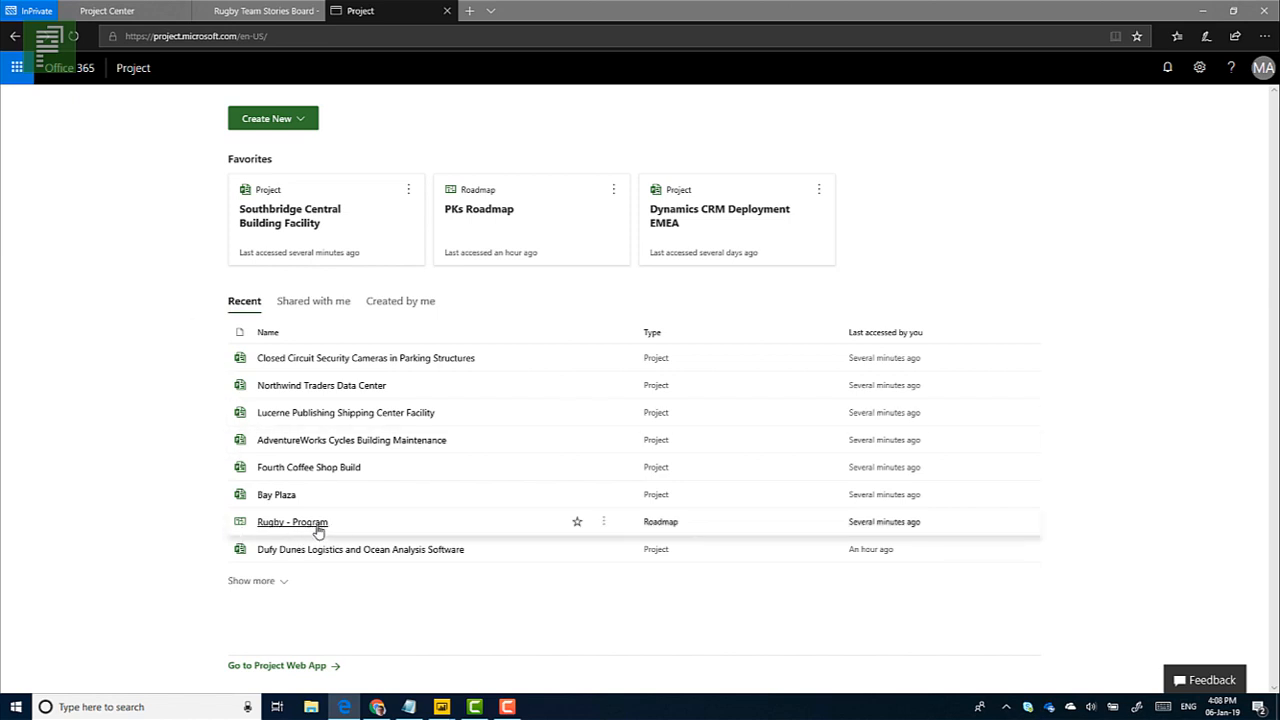
Mark the Rugby - Program roadmap as a favorite on the Project home page, and open it from the favorites.
click(577, 521)
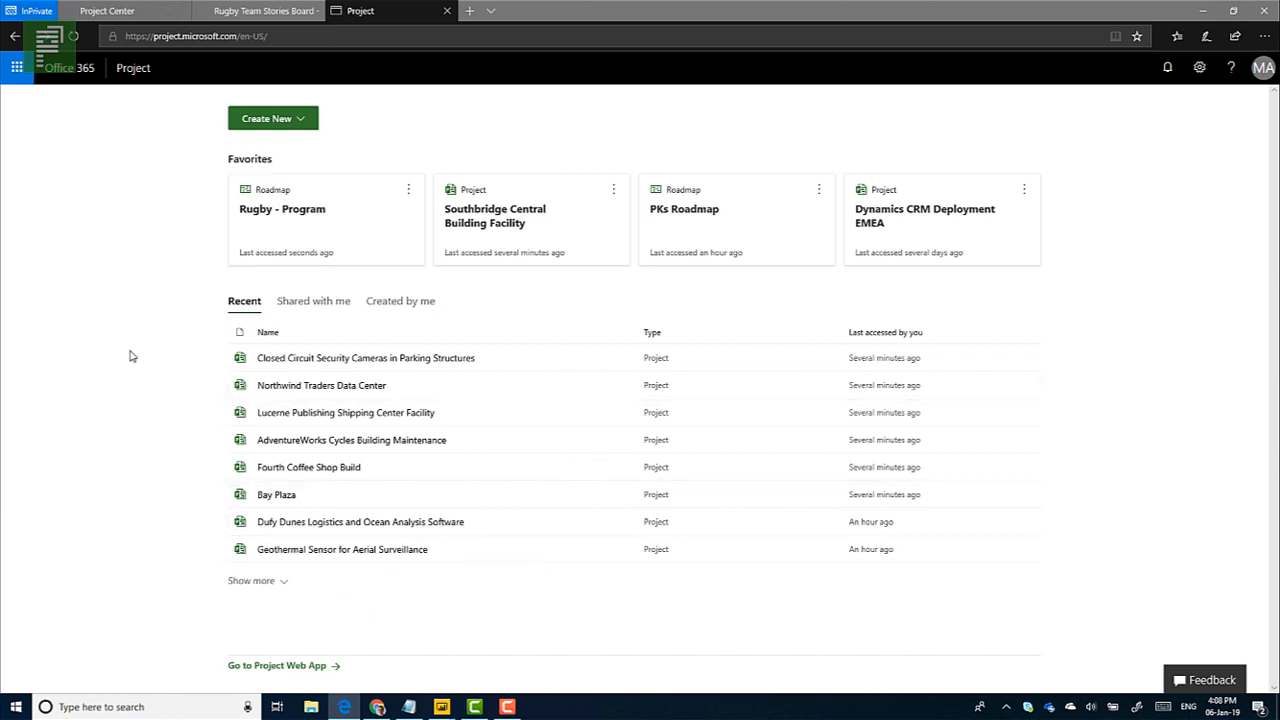
click(336, 227)
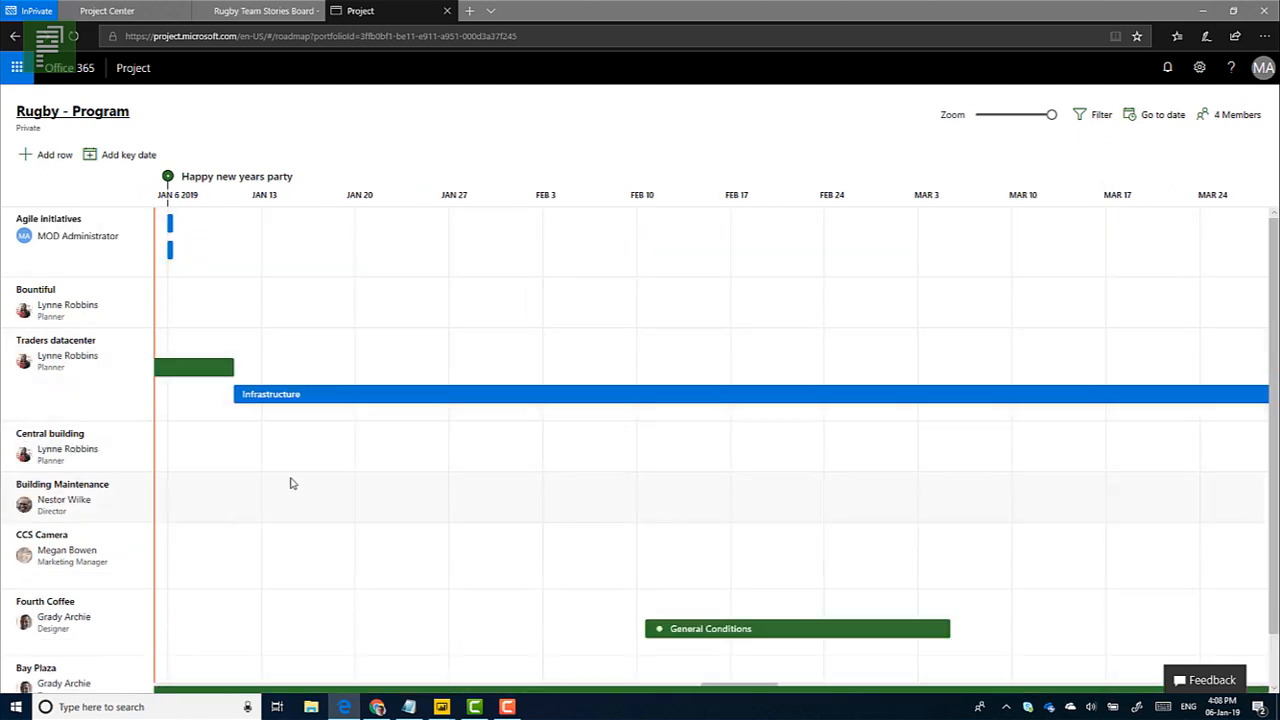
Examine the lower rows of the Rugby - Program roadmap along the timeline back to October.
scroll(320, 484, down, 2)
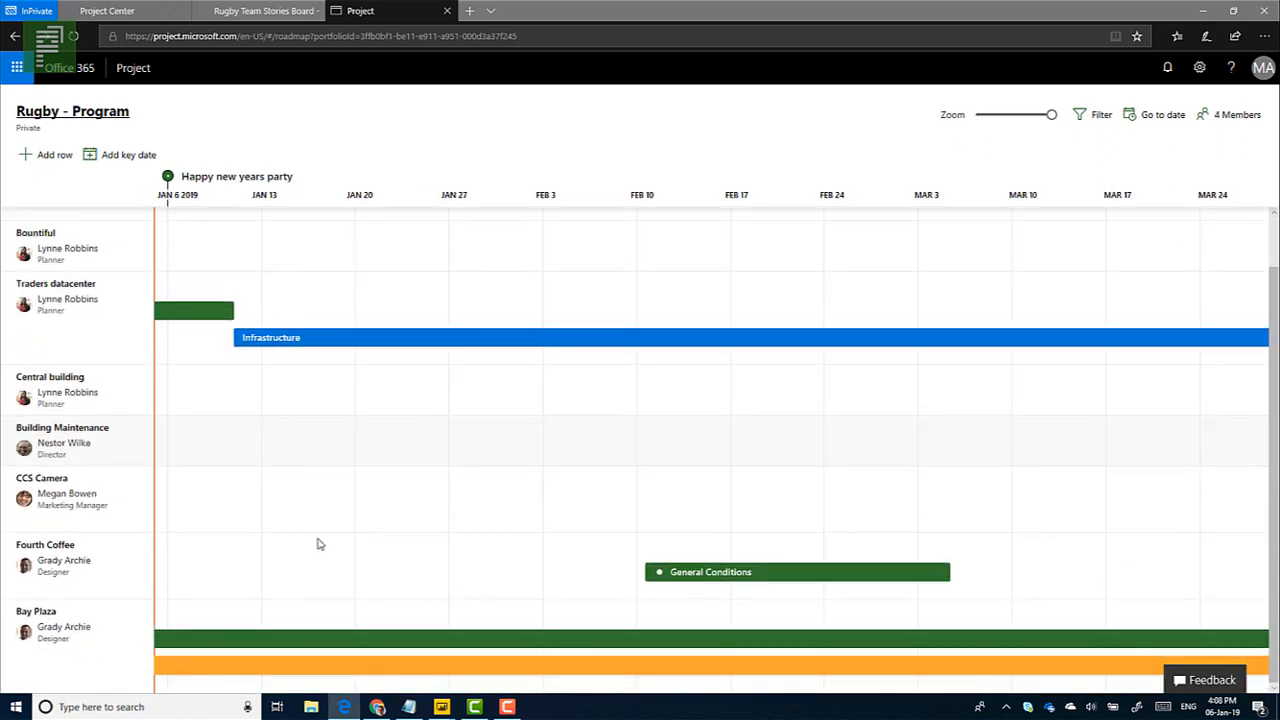
mouse_move(745, 692)
mouse_down()
mouse_move(614, 692)
mouse_move(733, 689)
mouse_up()
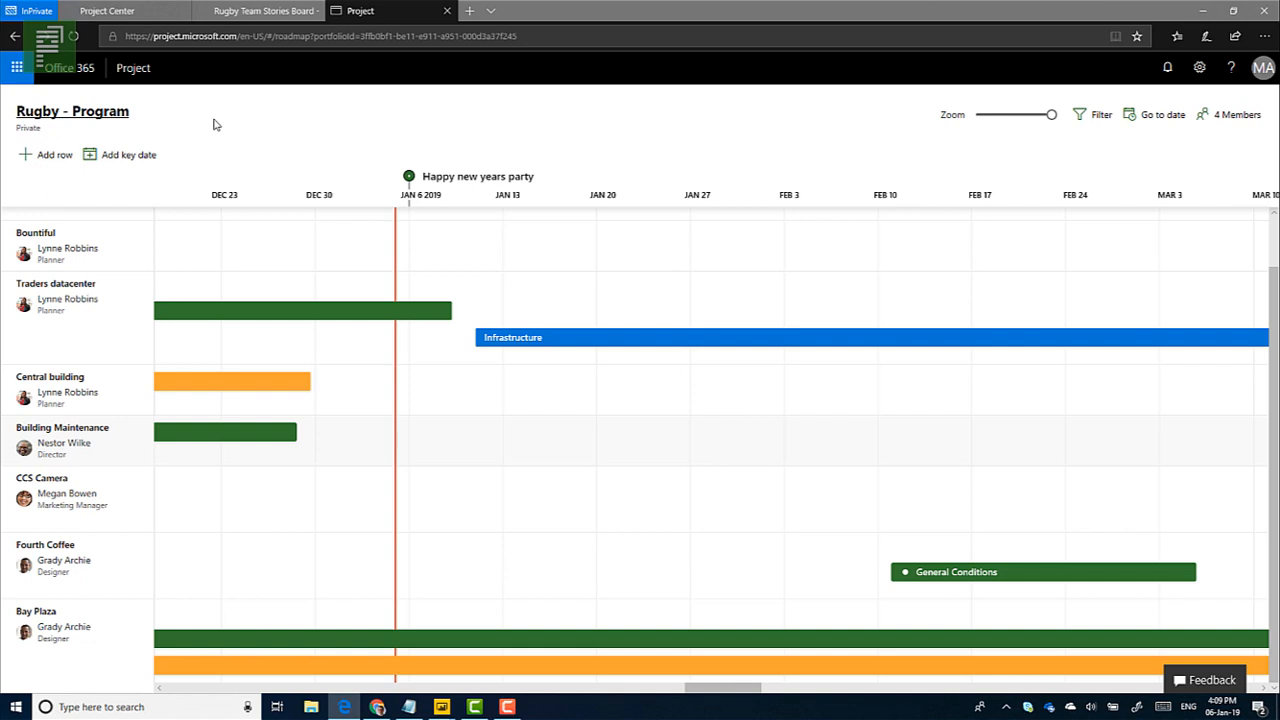
click(159, 688)
click(159, 688)
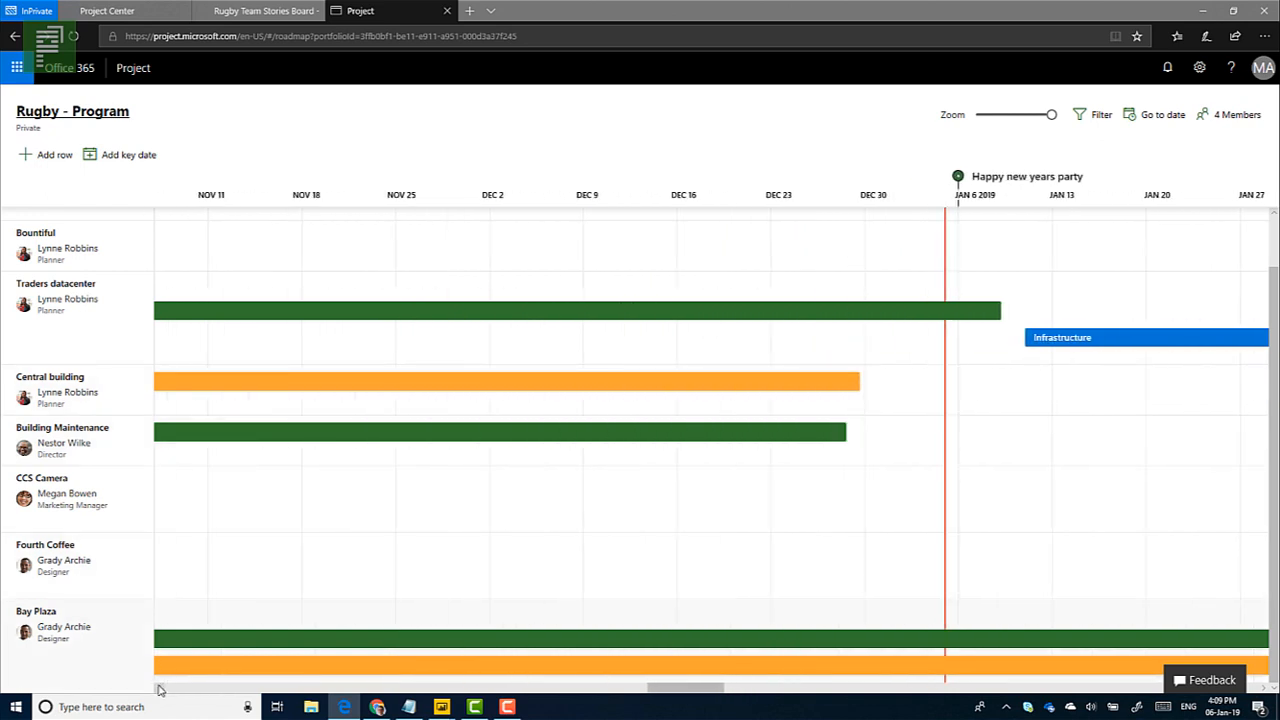
click(159, 688)
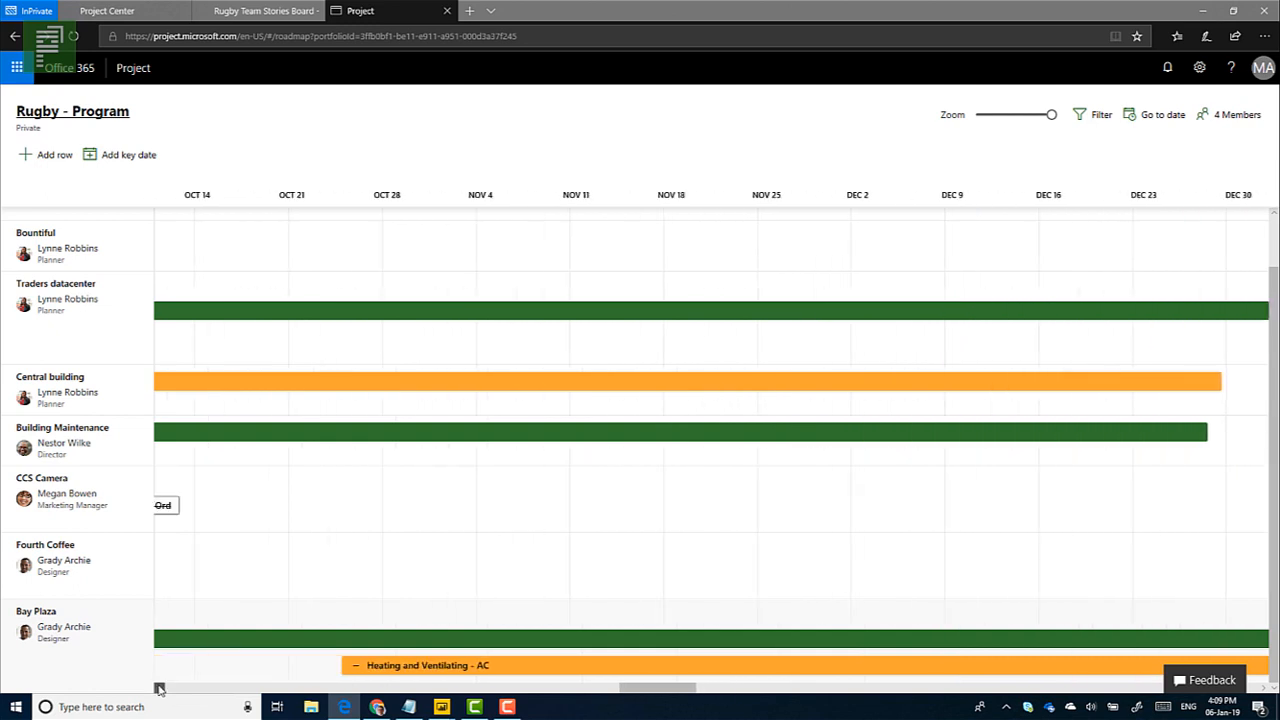